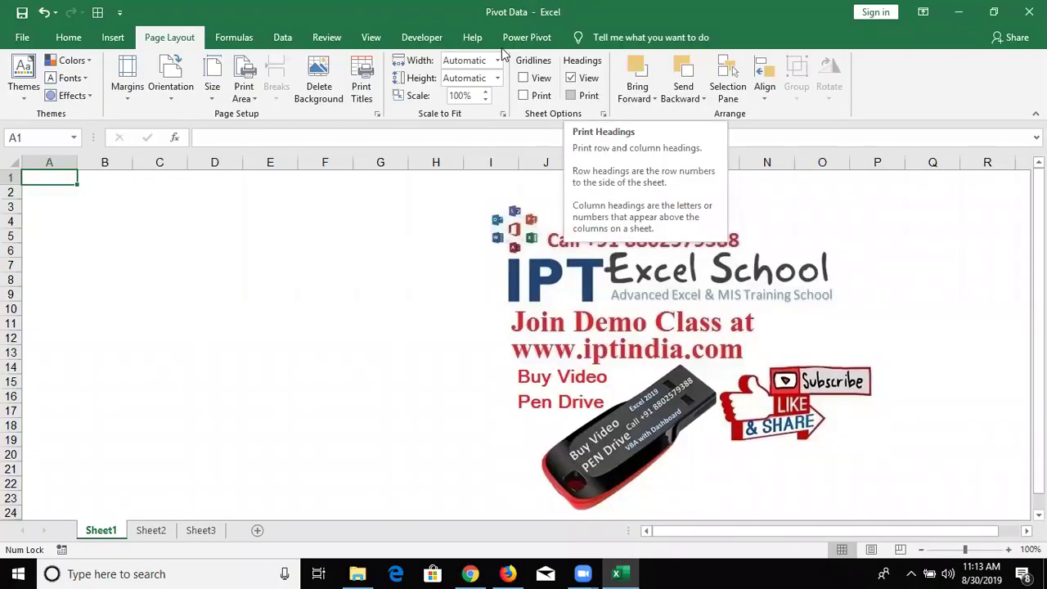
# Enter =RANDBETWEEN(10,90) in cell A1 of Sheet1.
pyautogui.write('=ra')
pyautogui.press('Down')
pyautogui.press('Down')
pyautogui.press('Tab')
pyautogui.write('10,90')
pyautogui.hotkey('ctrl', 'Return')
# Fill the RANDBETWEEN formula right and down across A1:H23 with Ctrl+R and Ctrl+D.
pyautogui.hotkey('shift', 'Right')
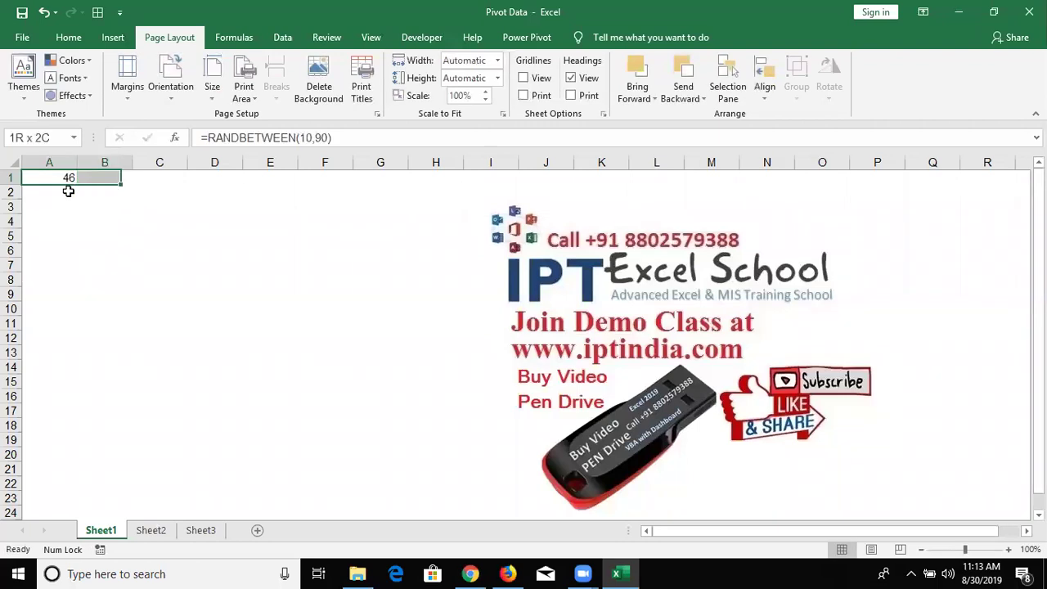
pyautogui.hotkey('shift', 'Right')
pyautogui.hotkey('shift', 'Right')
pyautogui.hotkey('shift', 'Right')
pyautogui.hotkey('shift', 'Right')
pyautogui.hotkey('shift', 'Right')
pyautogui.hotkey('shift', 'Down')
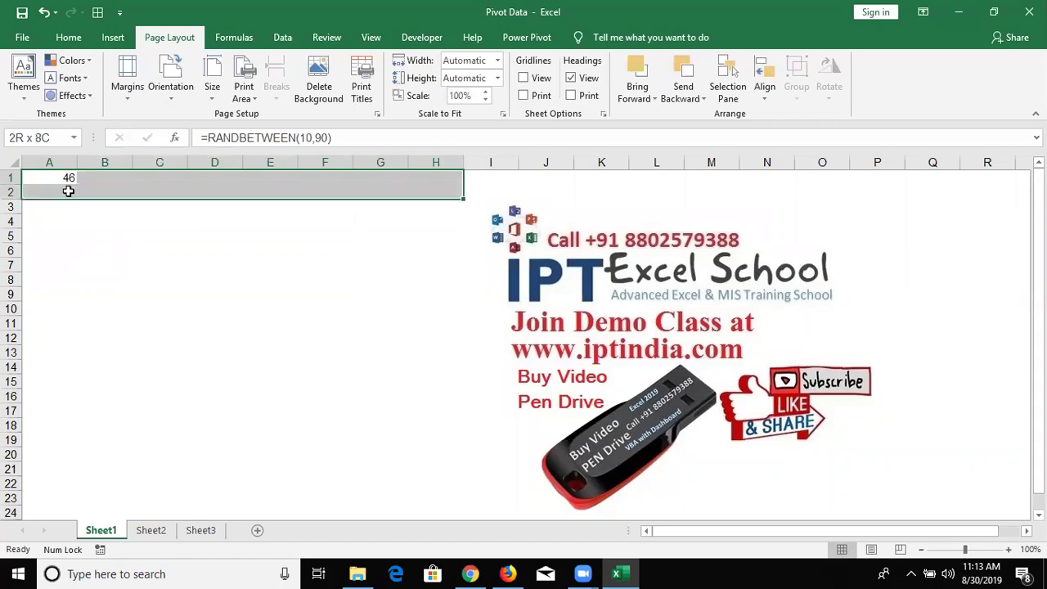
pyautogui.hotkey('shift', 'Down')
pyautogui.hotkey('shift', 'Down')
pyautogui.hotkey('shift', 'Down')
pyautogui.hotkey('shift', 'Down')
pyautogui.hotkey('shift', 'Down')
pyautogui.hotkey('shift', 'Down')
pyautogui.hotkey('shift', 'Down')
pyautogui.hotkey('shift', 'Down')
pyautogui.hotkey('shift', 'Down')
pyautogui.hotkey('ctrl', 'r')
pyautogui.hotkey('ctrl', 'd')
pyautogui.hotkey('ctrl', 'Home')
pyautogui.hotkey('ctrl', 'shift', 'Right')
pyautogui.hotkey('ctrl', 'shift', 'Down')
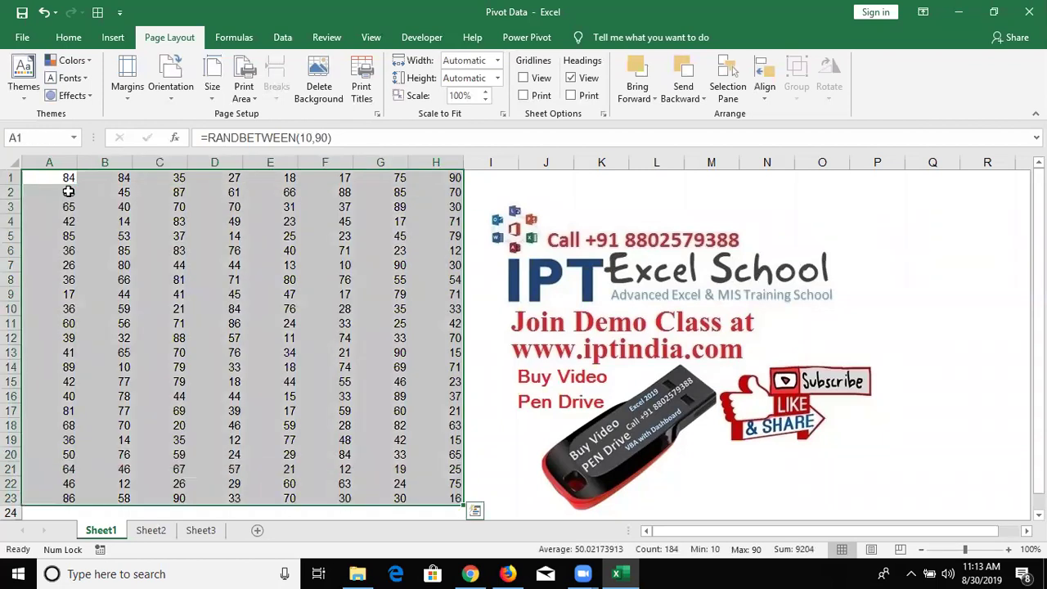
pyautogui.press('Down')
pyautogui.press('Down')
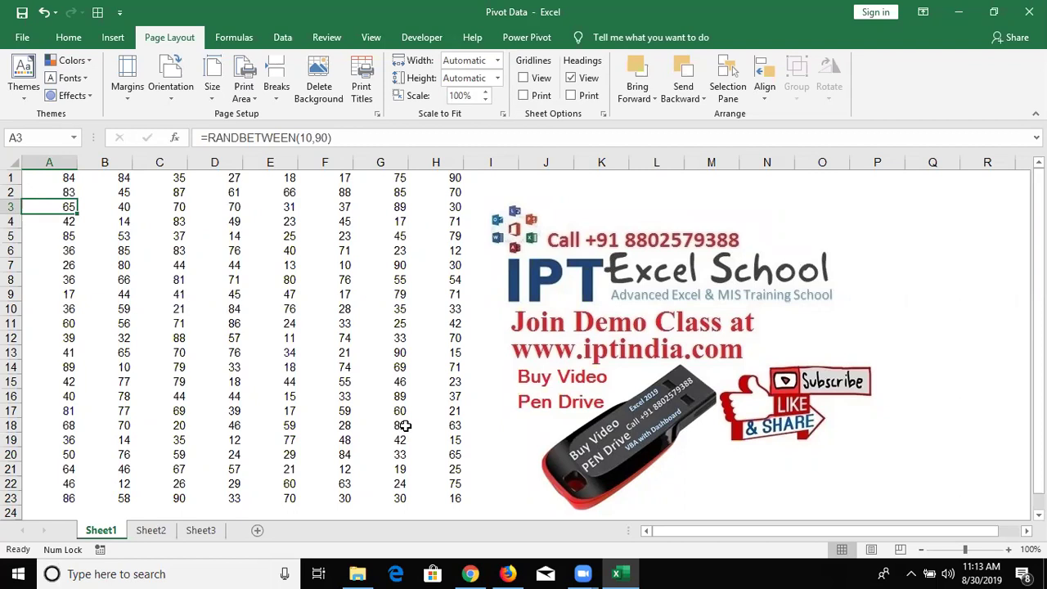
# Check the Home Format menu and Review tab, then bring up the Sheet1 tab's context menu.
pyautogui.rightClick(110, 531)
pyautogui.click(188, 86)
pyautogui.click(55, 38)
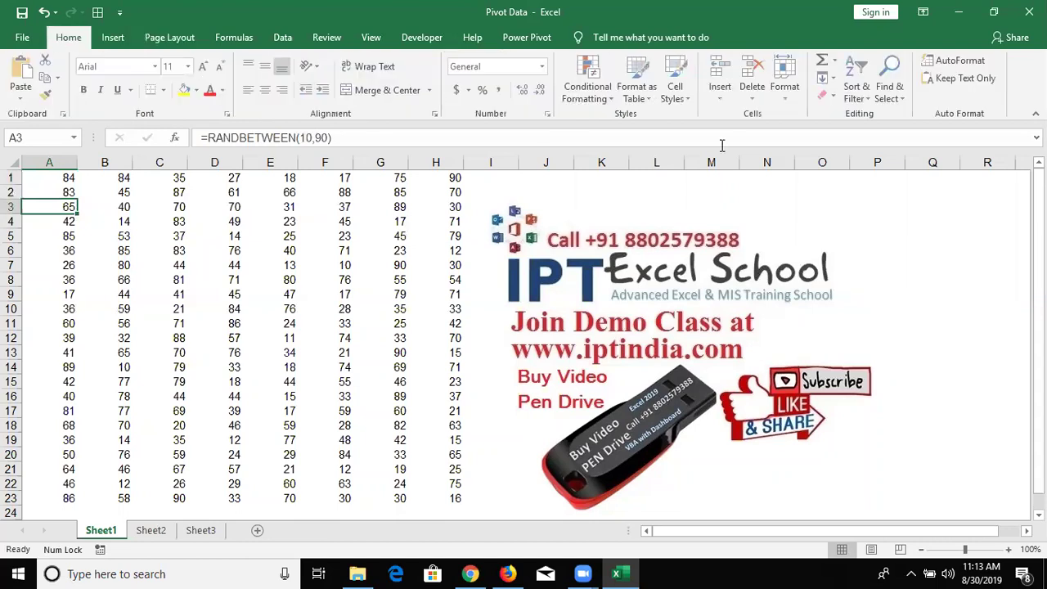
pyautogui.click(786, 82)
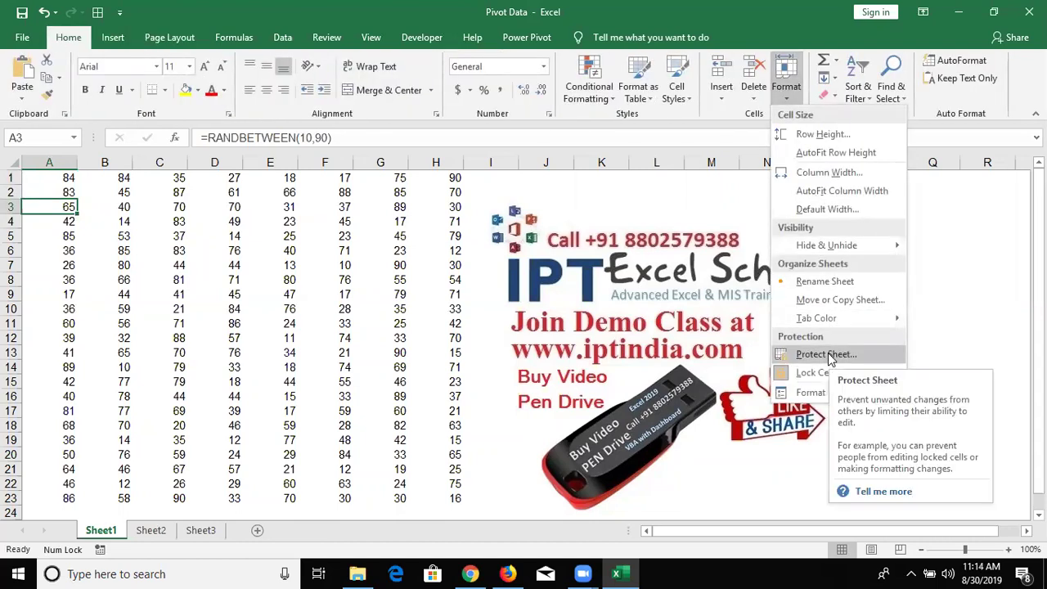
pyautogui.press('Escape')
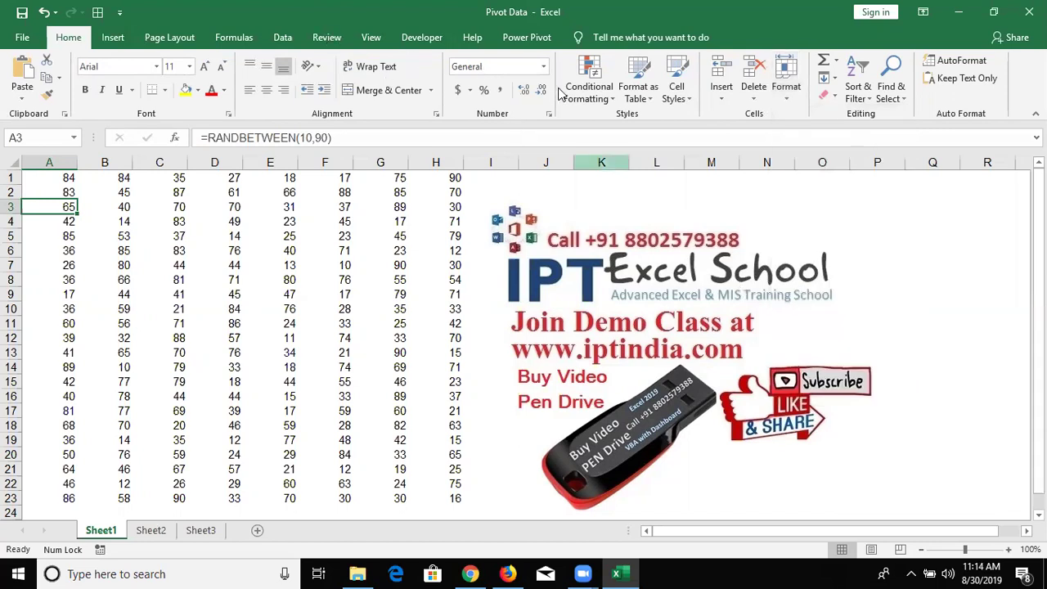
pyautogui.hotkey('alt', 'r')
pyautogui.rightClick(113, 533)
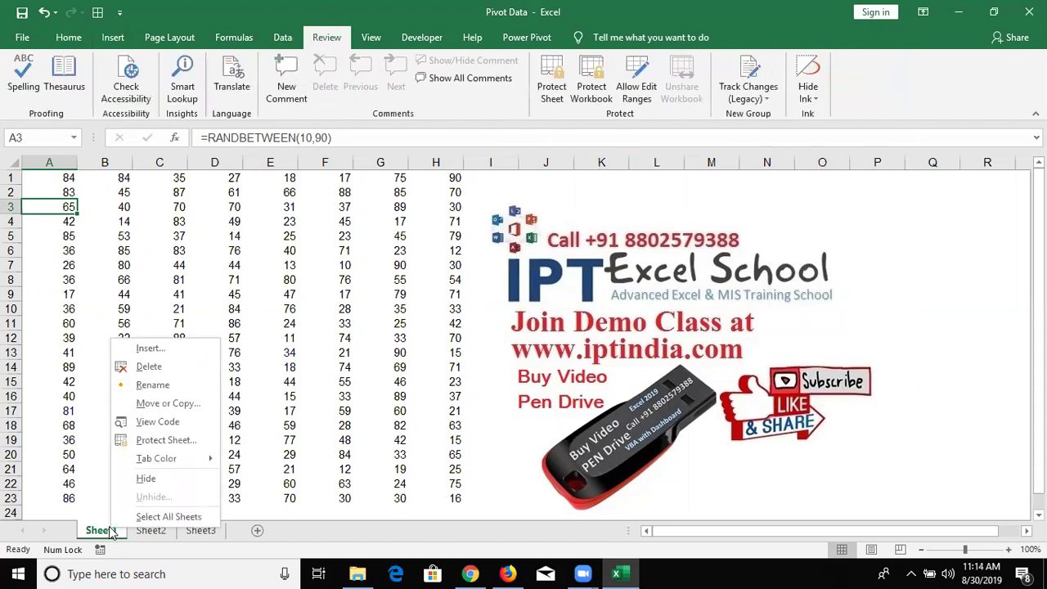
# Protect Sheet1 with a password, entering it a second time to confirm.
pyautogui.click(204, 442)
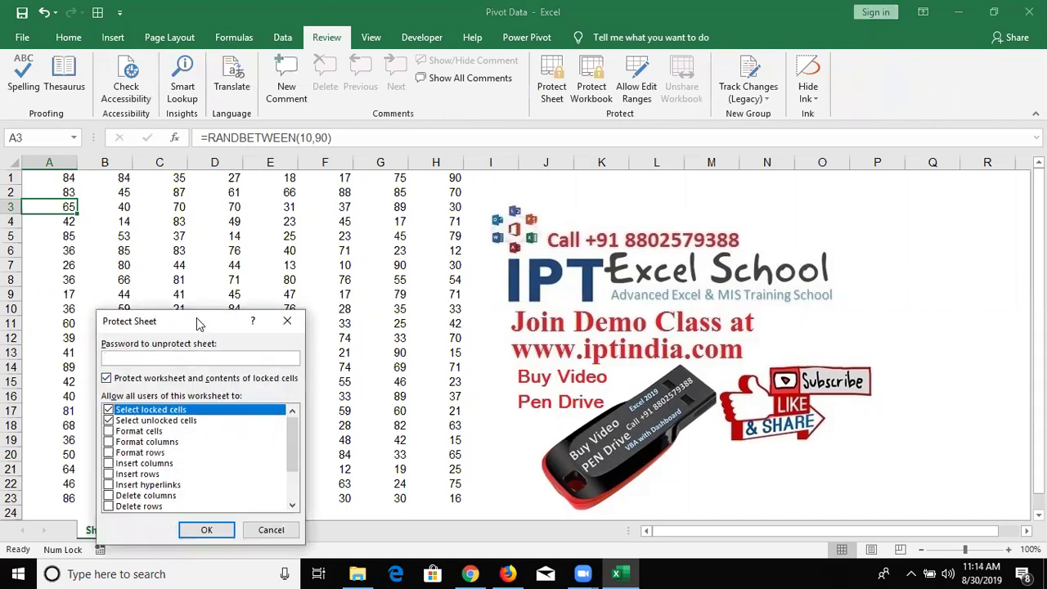
pyautogui.moveTo(198, 324); pyautogui.dragTo(435, 320)
pyautogui.write('12')
pyautogui.press('BackSpace')
pyautogui.press('BackSpace')
pyautogui.write('1')
pyautogui.press('Return')
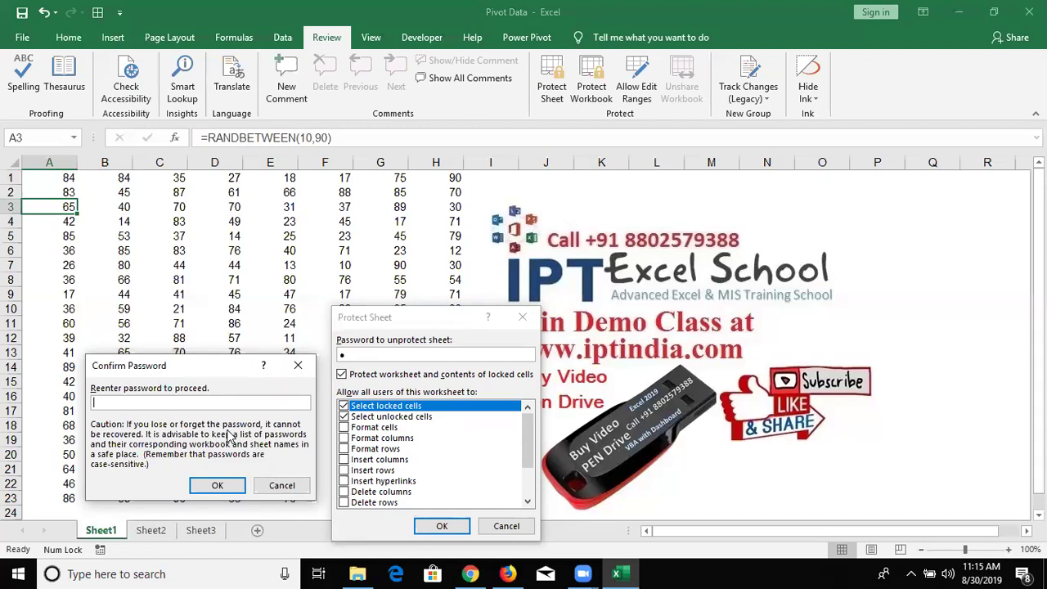
pyautogui.write('1')
pyautogui.click(225, 486)
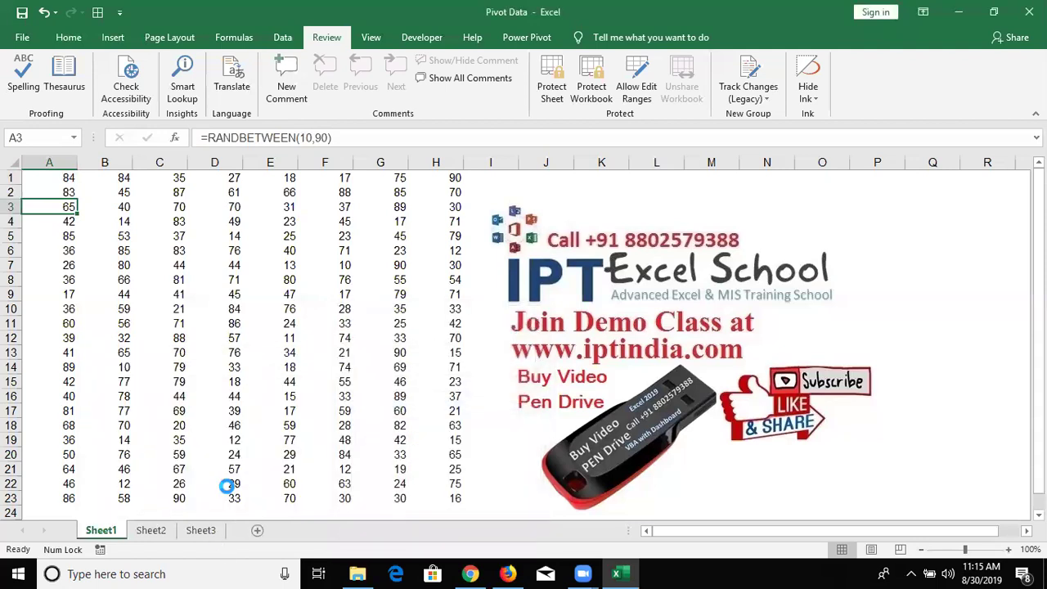
pyautogui.click(270, 310)
pyautogui.press('Delete')
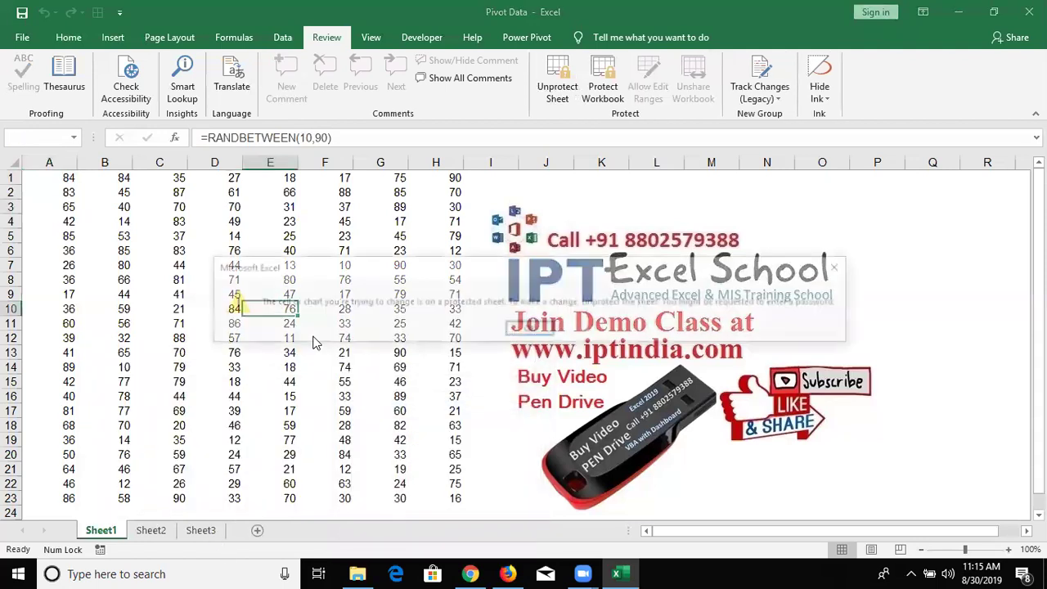
pyautogui.press('Return')
pyautogui.click(541, 244)
pyautogui.press('Delete')
pyautogui.press('Return')
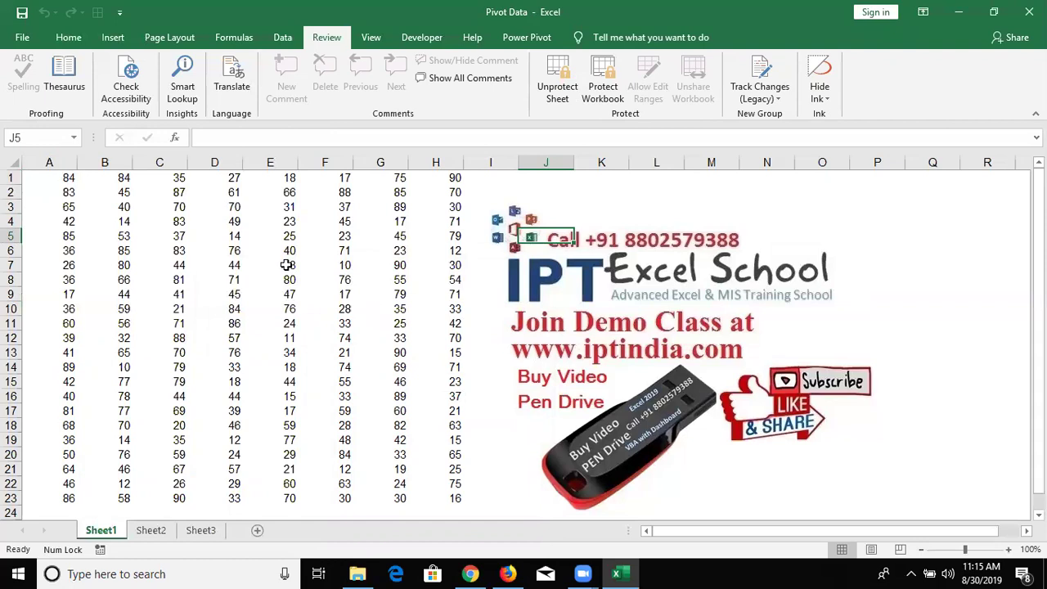
pyautogui.click(49, 178)
pyautogui.moveTo(75, 199); pyautogui.dragTo(451, 498)
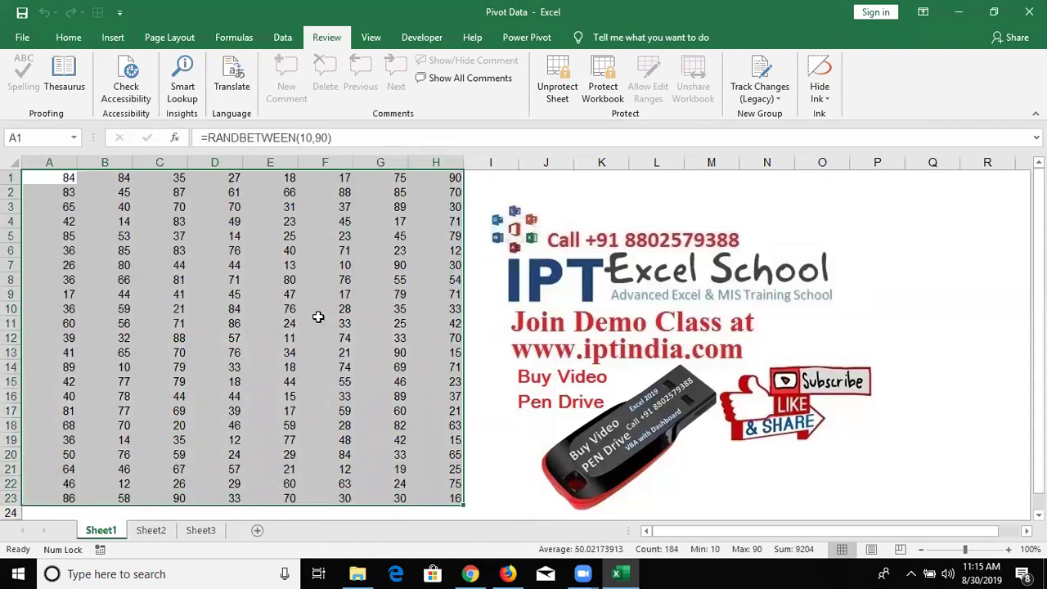
pyautogui.hotkey('ctrl', 'c')
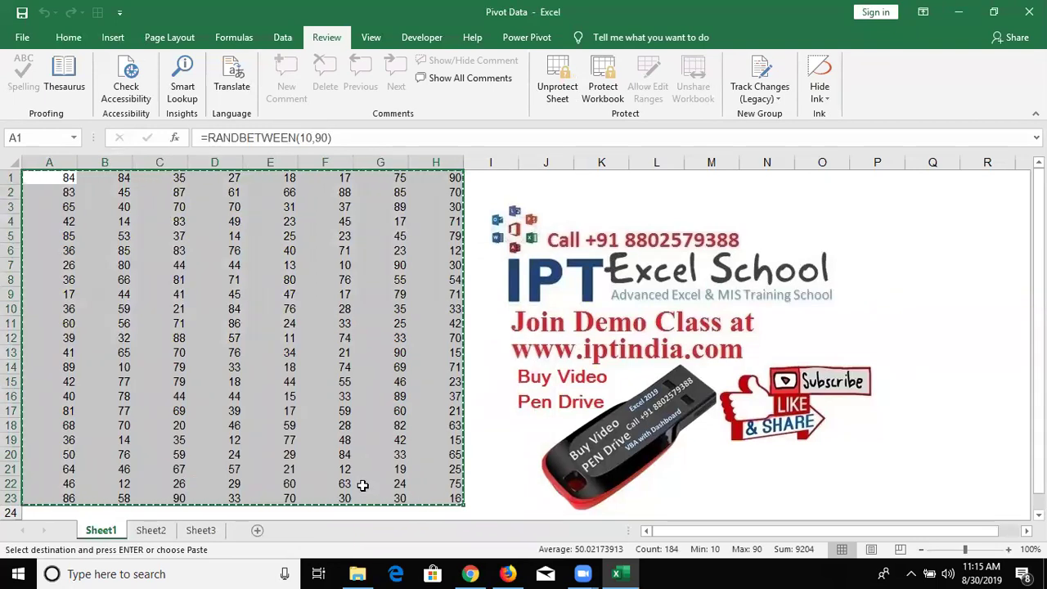
pyautogui.press('Escape')
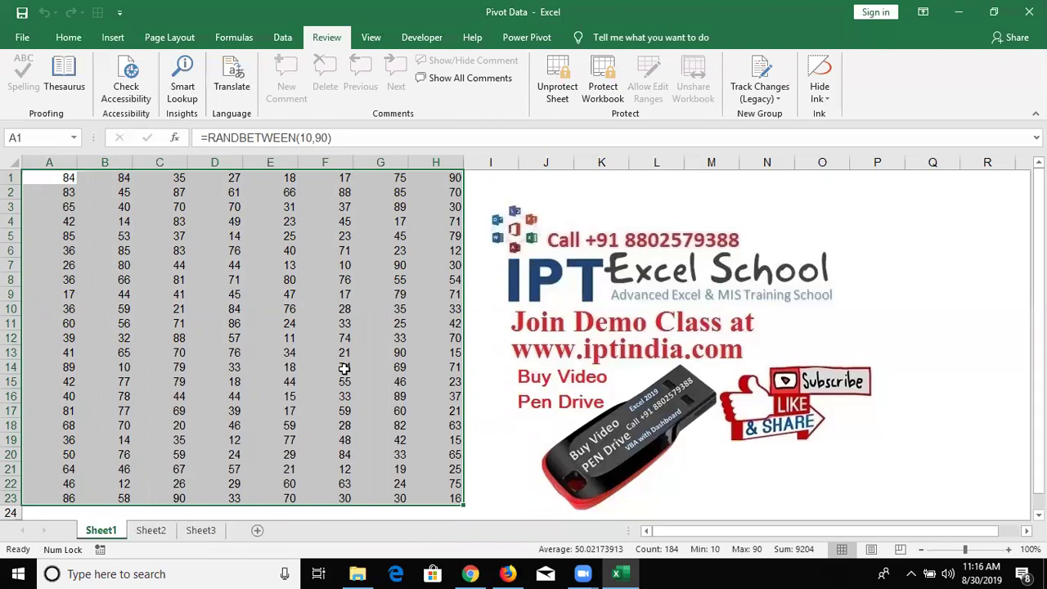
pyautogui.click(344, 368)
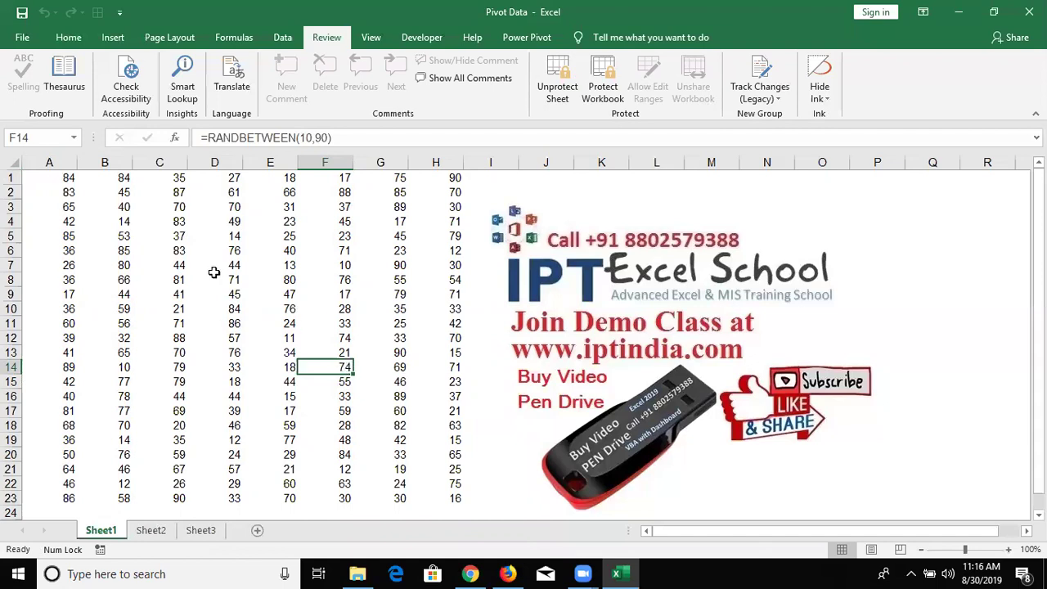
# After selecting cells C5, I2 and F5, unprotect Sheet1 by entering its password.
pyautogui.click(159, 236)
pyautogui.click(472, 193)
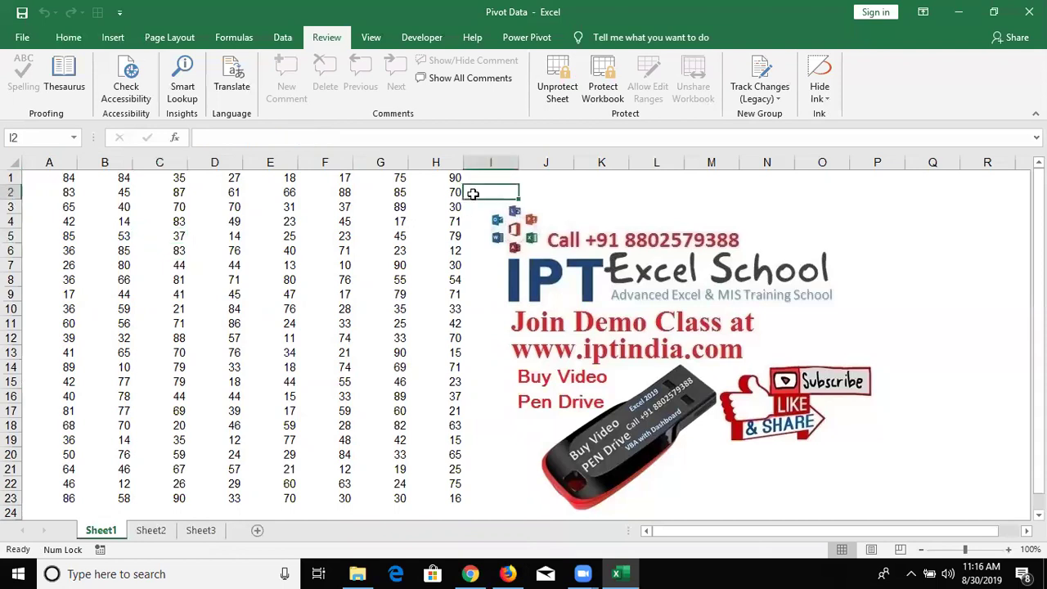
pyautogui.click(344, 236)
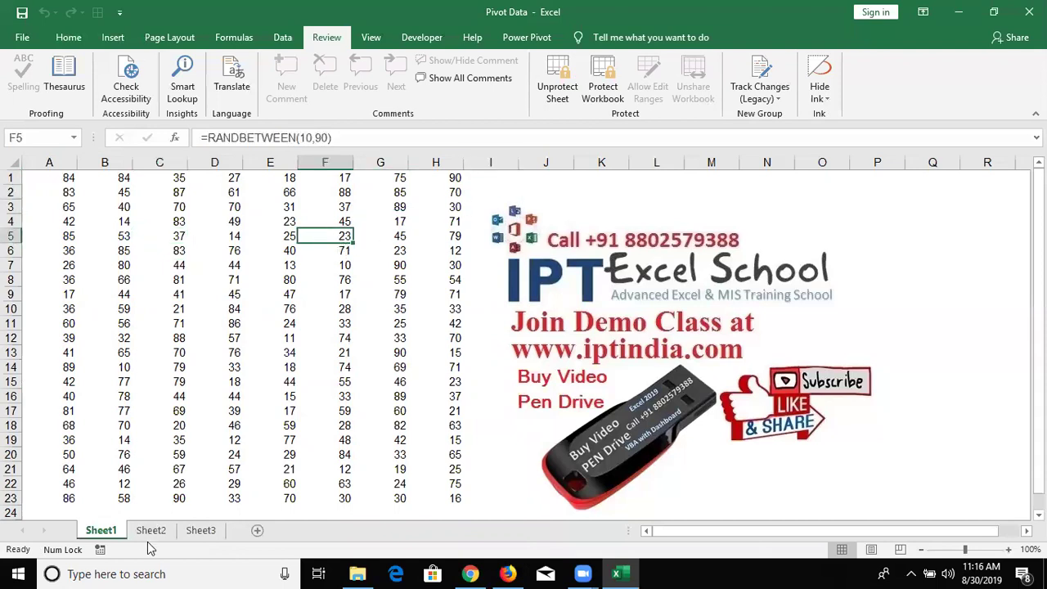
pyautogui.rightClick(112, 529)
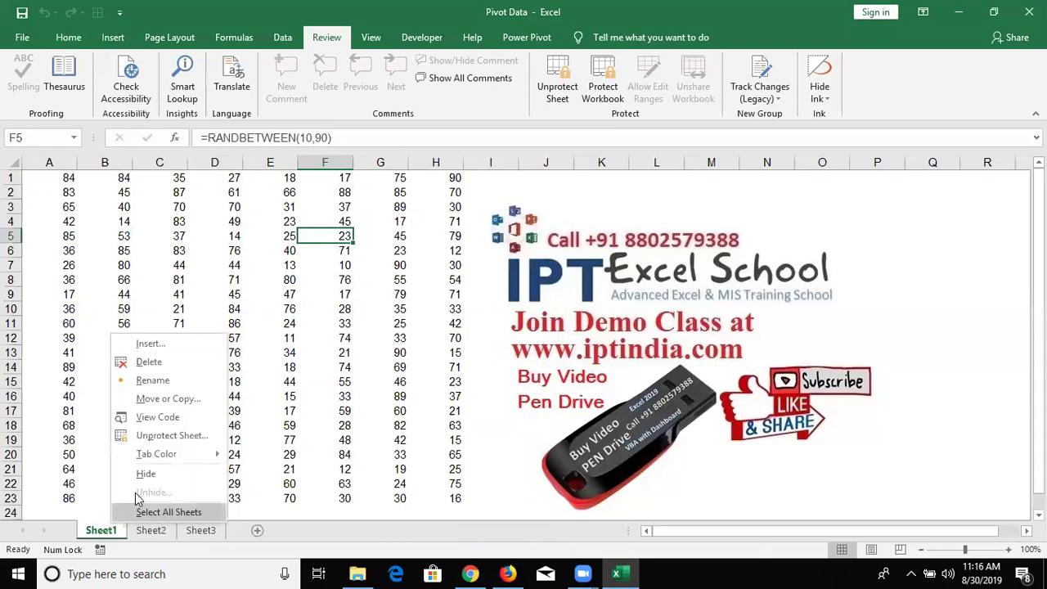
pyautogui.click(164, 435)
pyautogui.write('1')
pyautogui.click(164, 450)
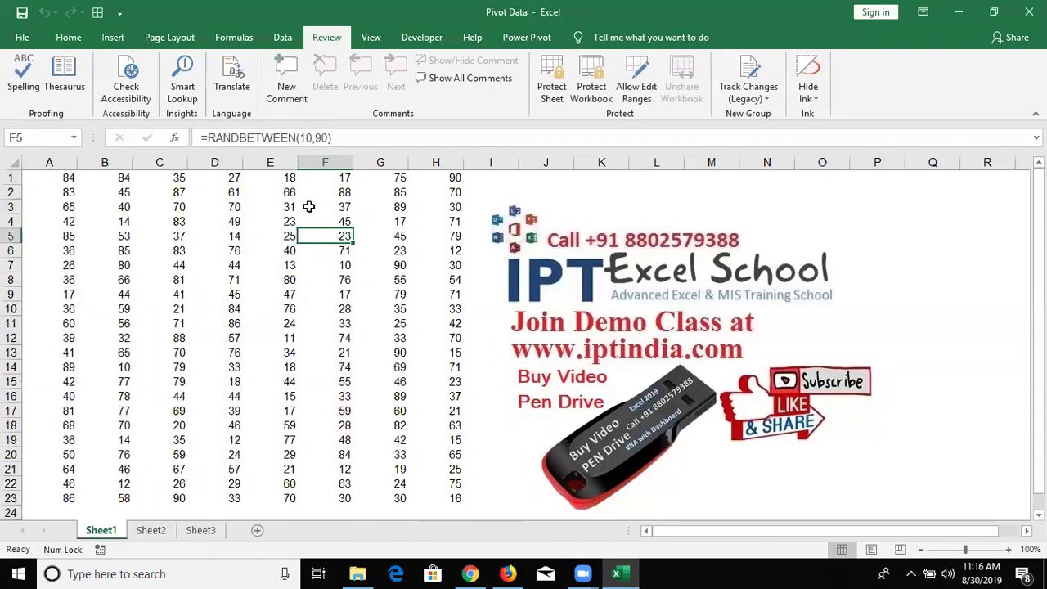
pyautogui.click(494, 206)
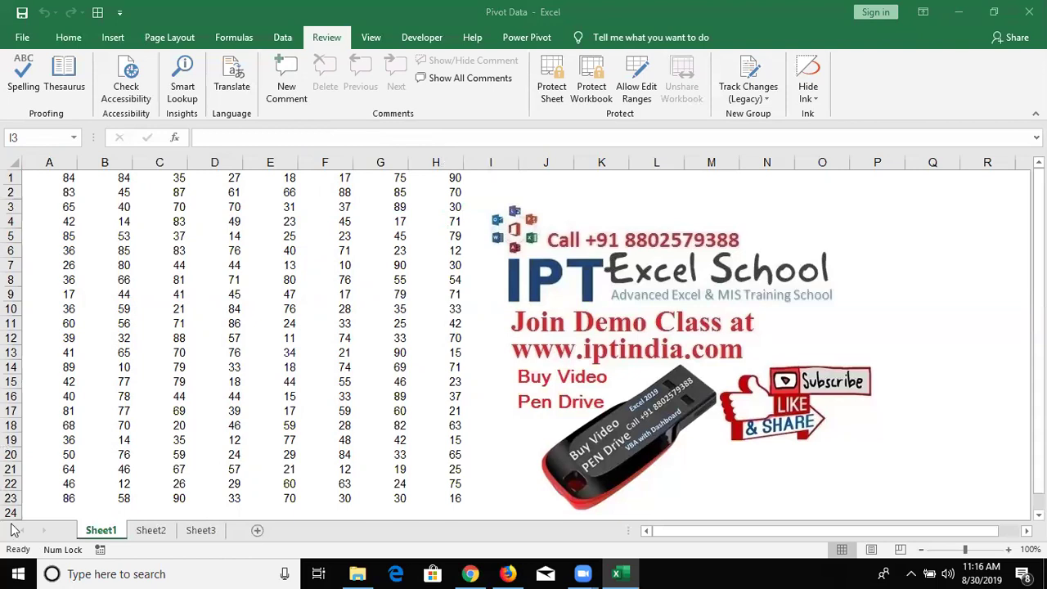
pyautogui.click(102, 532)
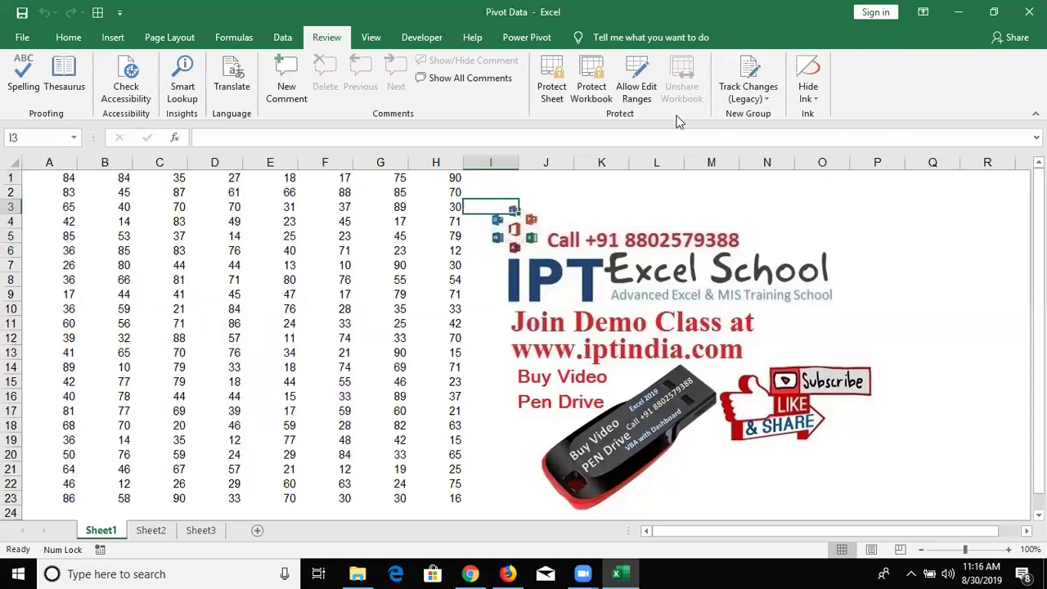
# Protect Sheet1 again with the Format cells permission allowed.
pyautogui.click(100, 532)
pyautogui.rightClick(100, 532)
pyautogui.click(152, 442)
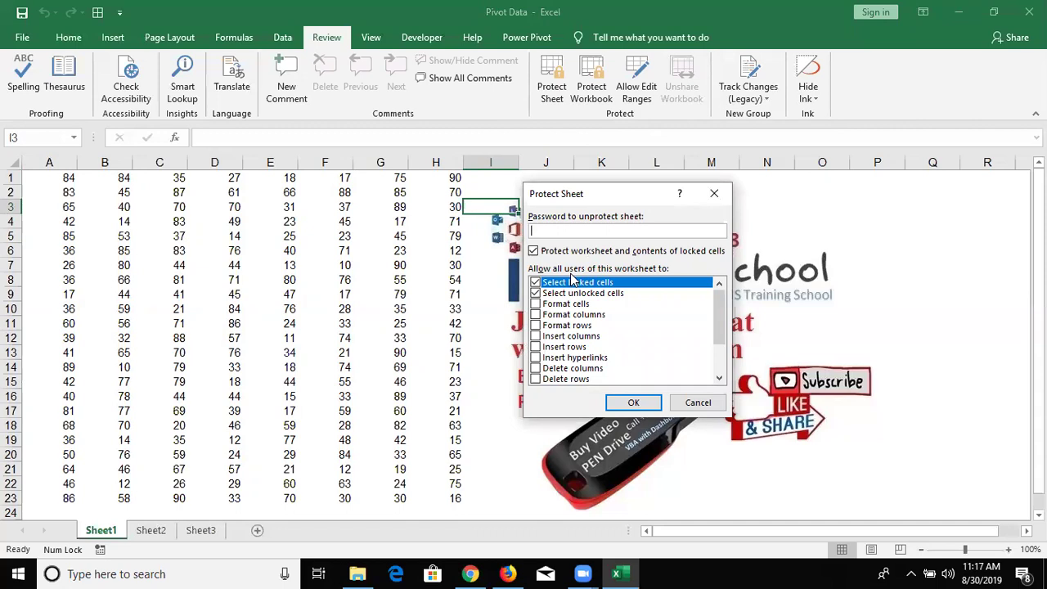
pyautogui.click(536, 304)
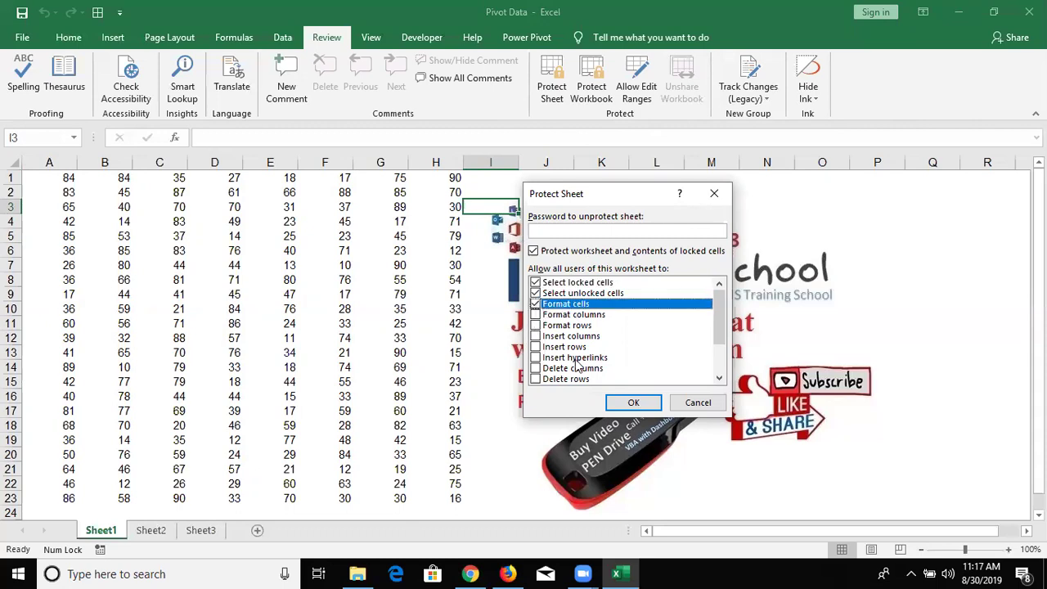
pyautogui.click(621, 402)
# Confirm C7 can't be edited, then fill B4:D10 yellow and undo the fill.
pyautogui.click(154, 266)
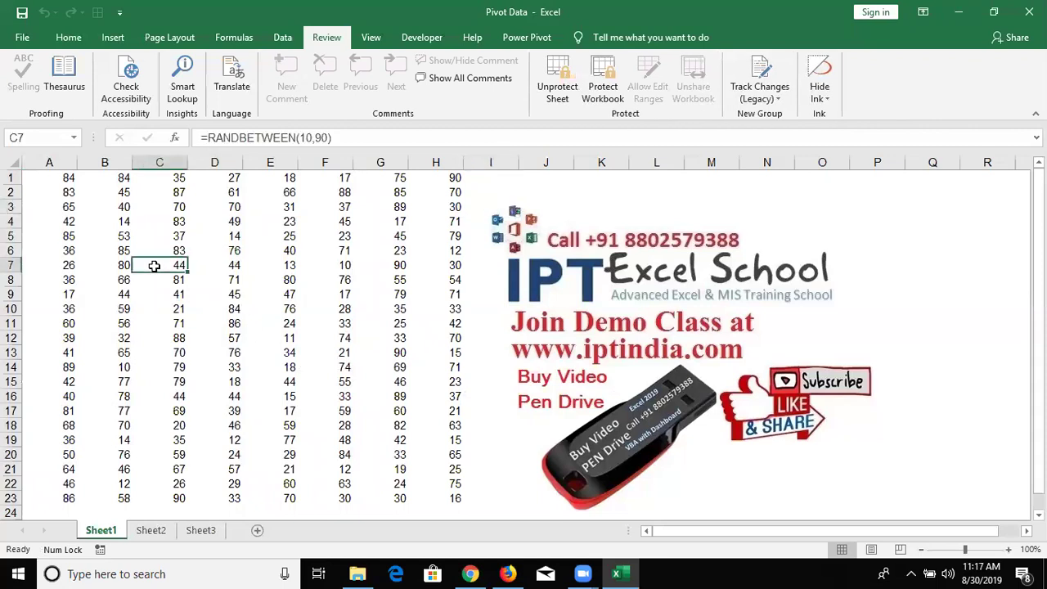
pyautogui.doubleClick(154, 266)
pyautogui.press('Return')
pyautogui.moveTo(117, 221); pyautogui.dragTo(232, 323)
pyautogui.moveTo(225, 265); pyautogui.dragTo(232, 309)
pyautogui.click(67, 37)
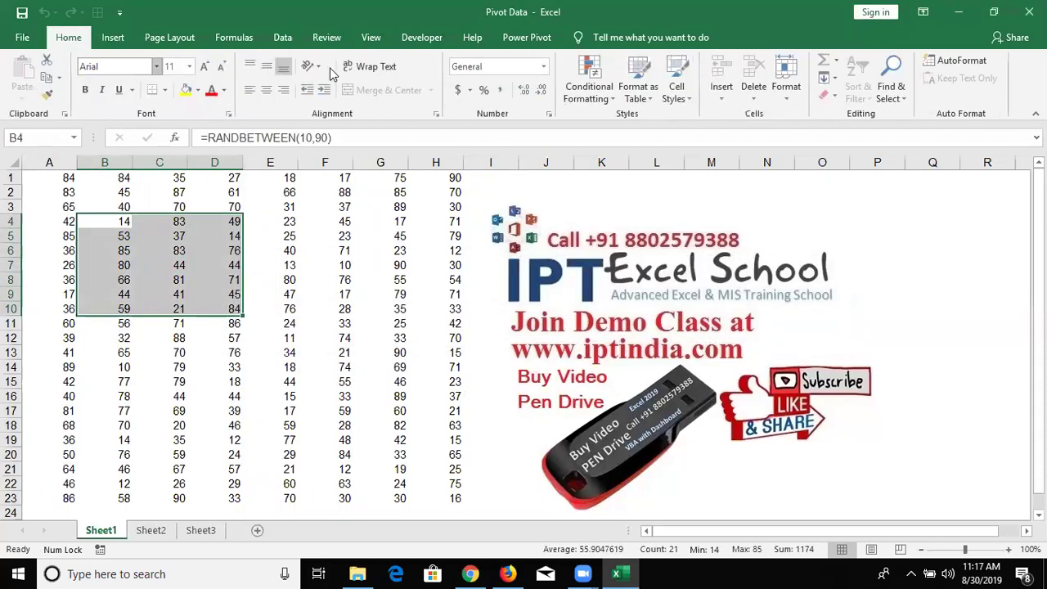
pyautogui.click(197, 90)
pyautogui.click(187, 92)
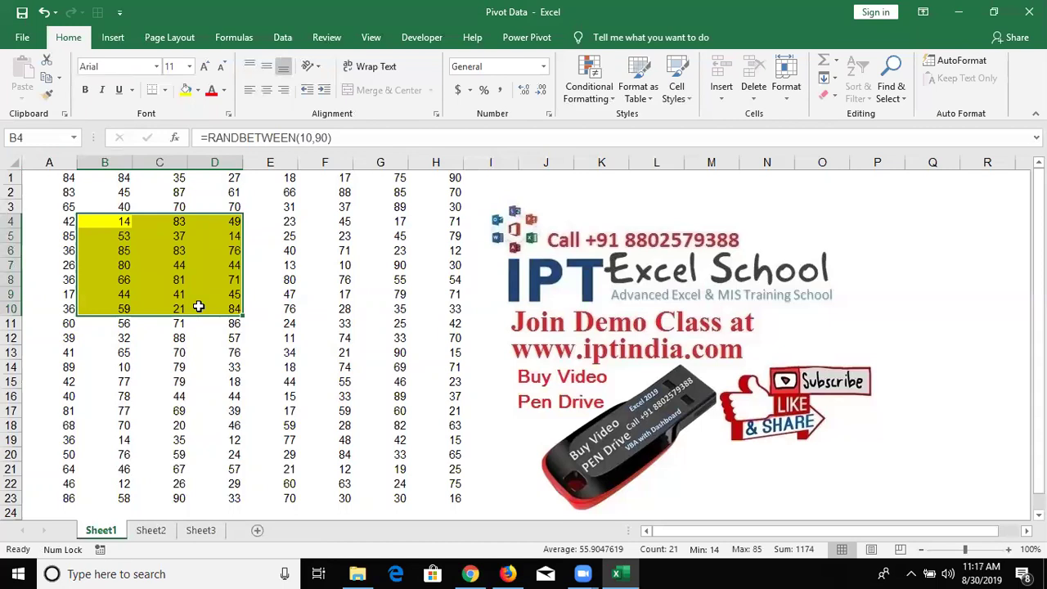
pyautogui.click(254, 353)
pyautogui.hotkey('ctrl', 'z')
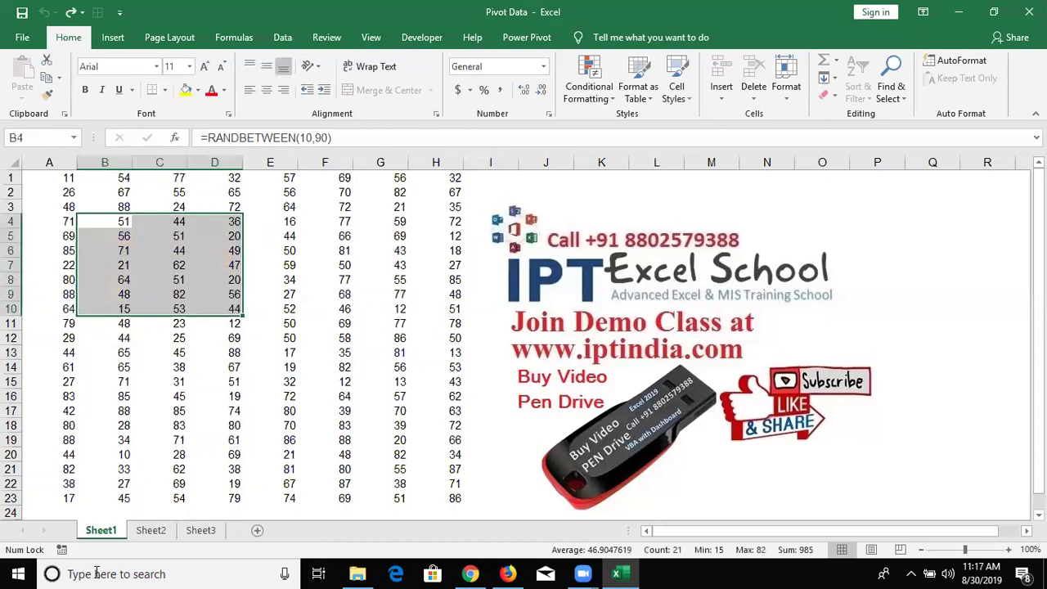
# Remove the protection from Sheet1 again.
pyautogui.rightClick(101, 532)
pyautogui.press('Escape')
pyautogui.click(513, 311)
pyautogui.rightClick(116, 534)
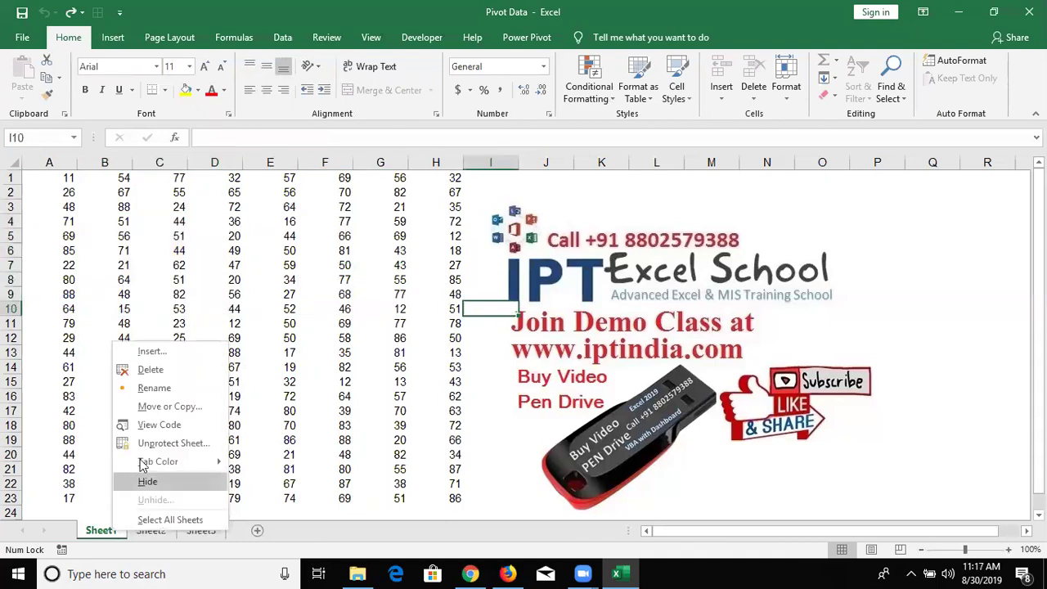
pyautogui.click(144, 442)
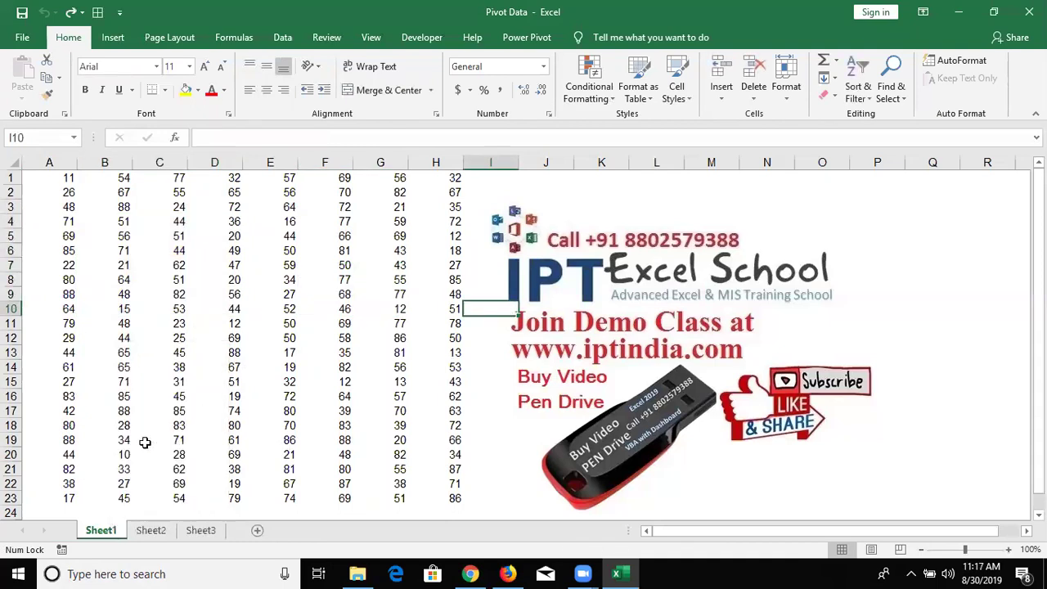
# Protect Sheet1 with Format cells, Select locked cells and Select unlocked cells all unchecked.
pyautogui.click(347, 308)
pyautogui.rightClick(97, 531)
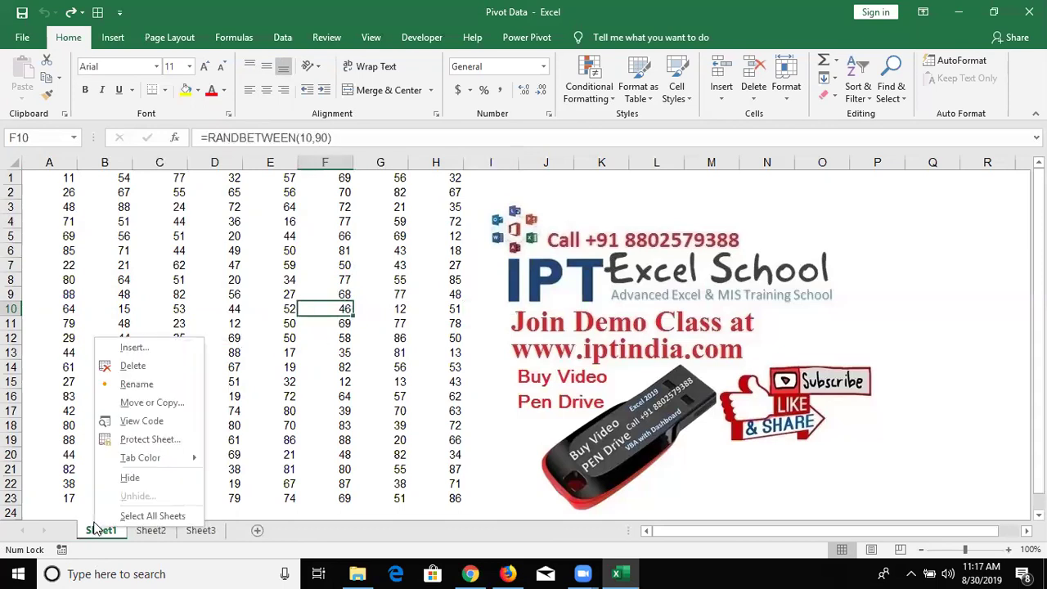
pyautogui.click(124, 442)
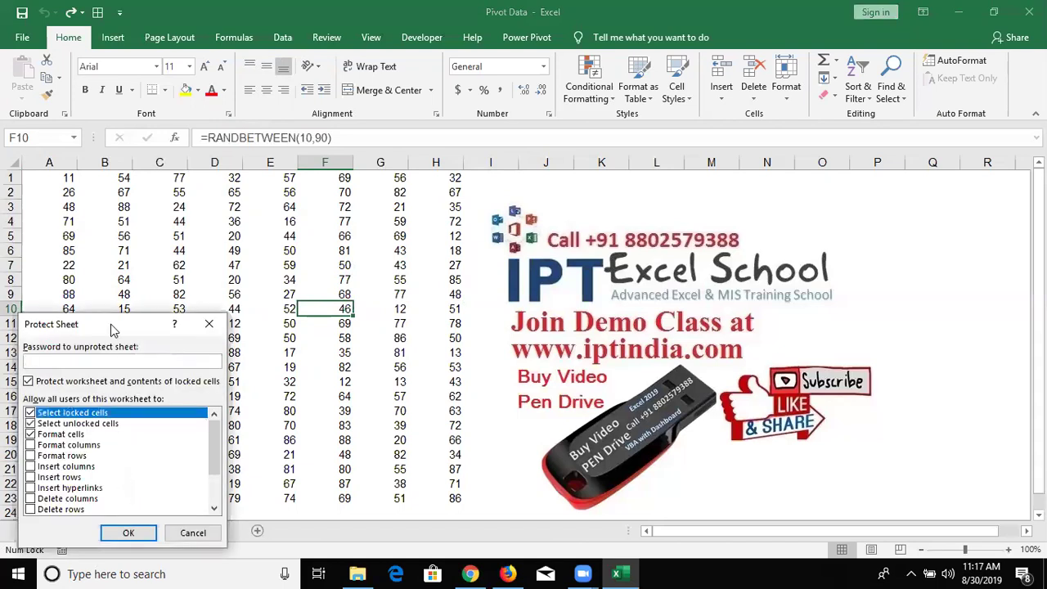
pyautogui.moveTo(126, 324); pyautogui.dragTo(369, 251)
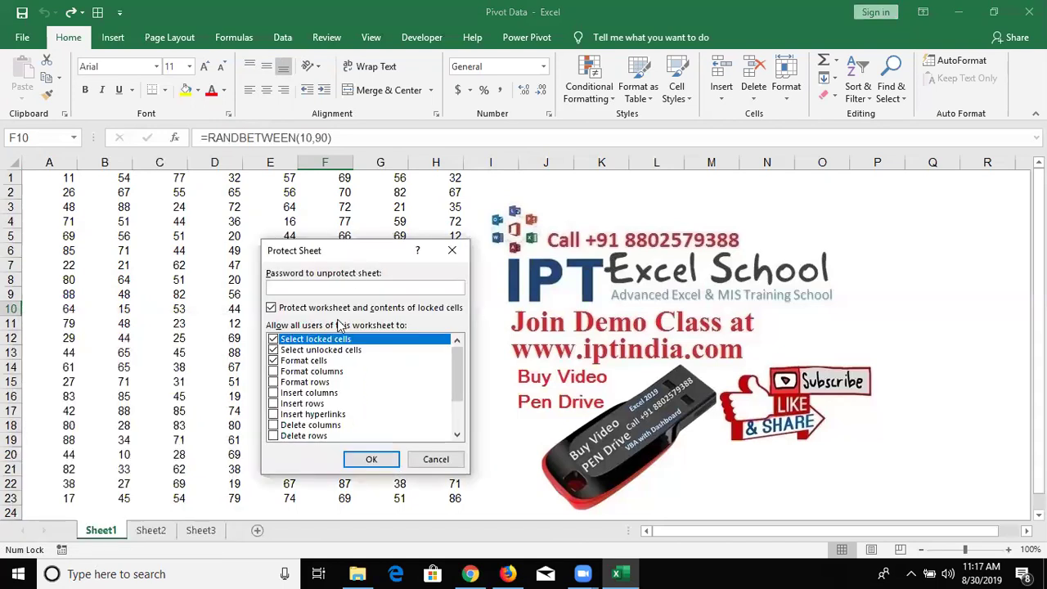
pyautogui.click(275, 361)
pyautogui.click(274, 361)
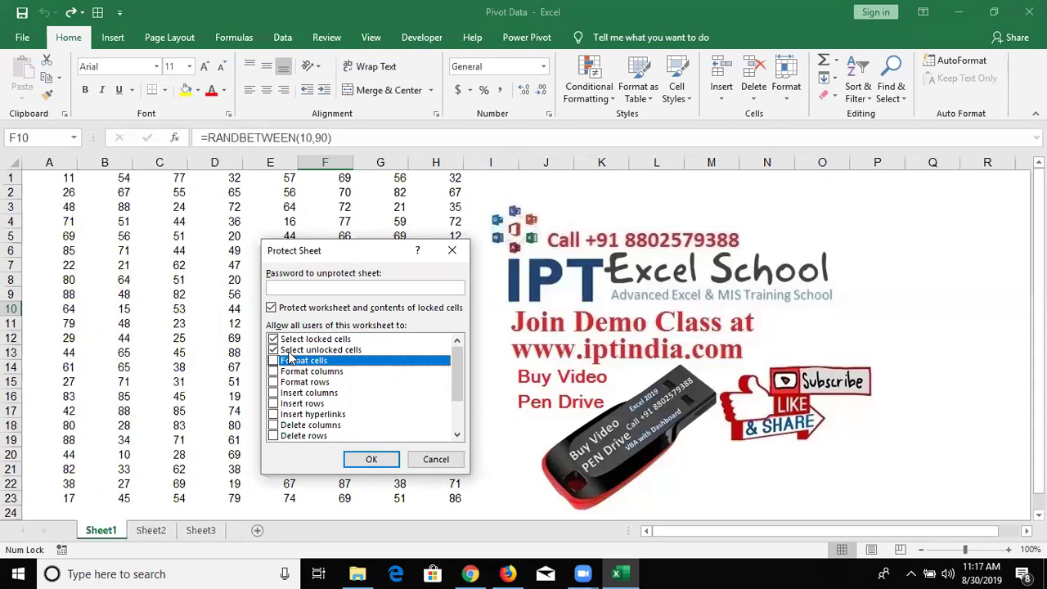
pyautogui.moveTo(319, 260); pyautogui.dragTo(599, 233)
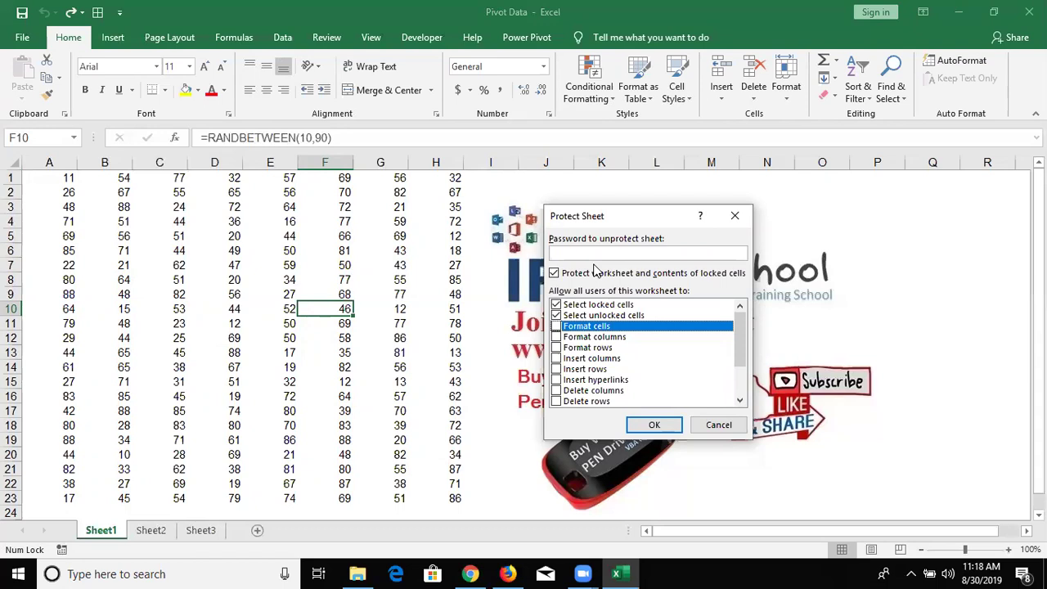
pyautogui.click(557, 305)
pyautogui.click(556, 315)
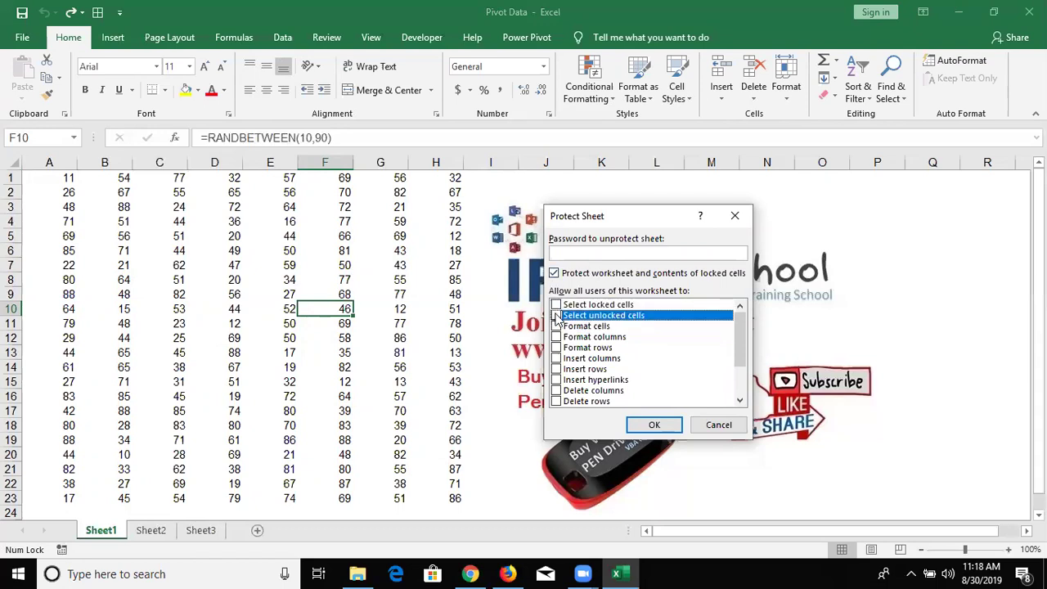
pyautogui.click(647, 427)
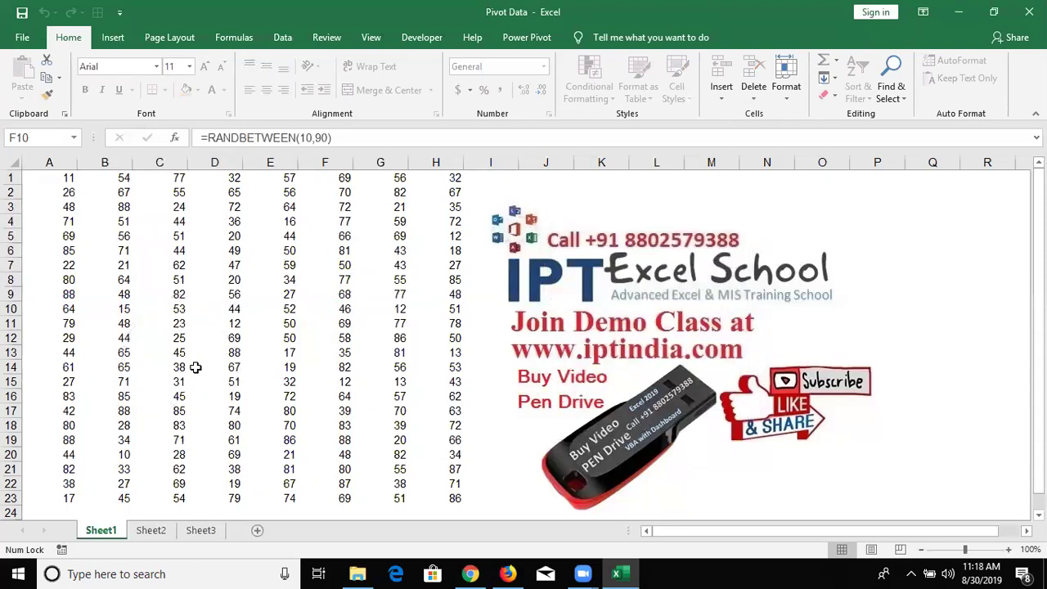
# Duplicate Sheet1 before Sheet3 and unprotect the resulting Sheet1 (2) copy.
pyautogui.hotkey('ctrl', 'c')
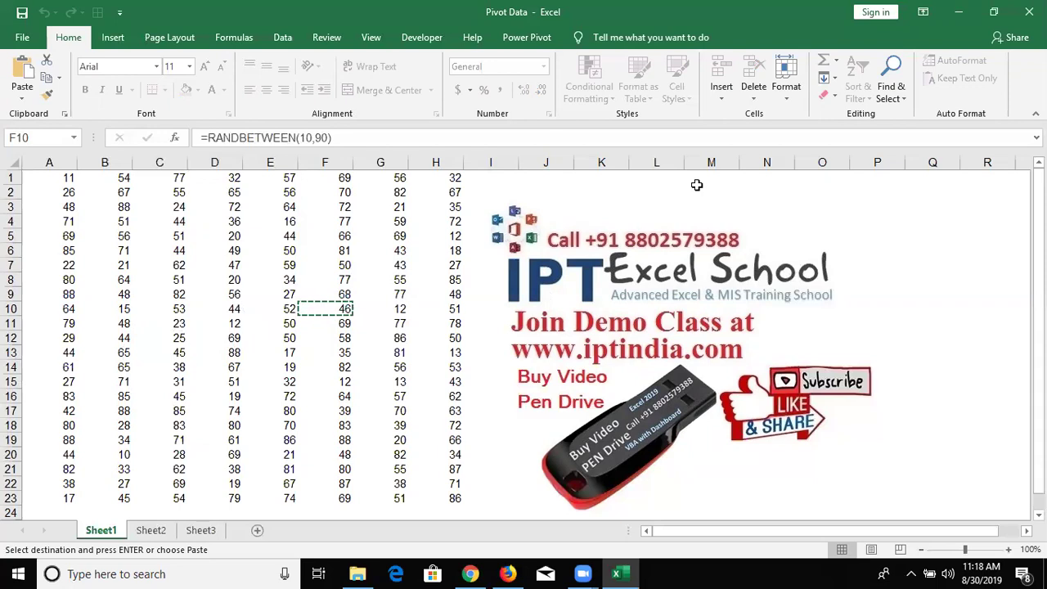
pyautogui.press('Escape')
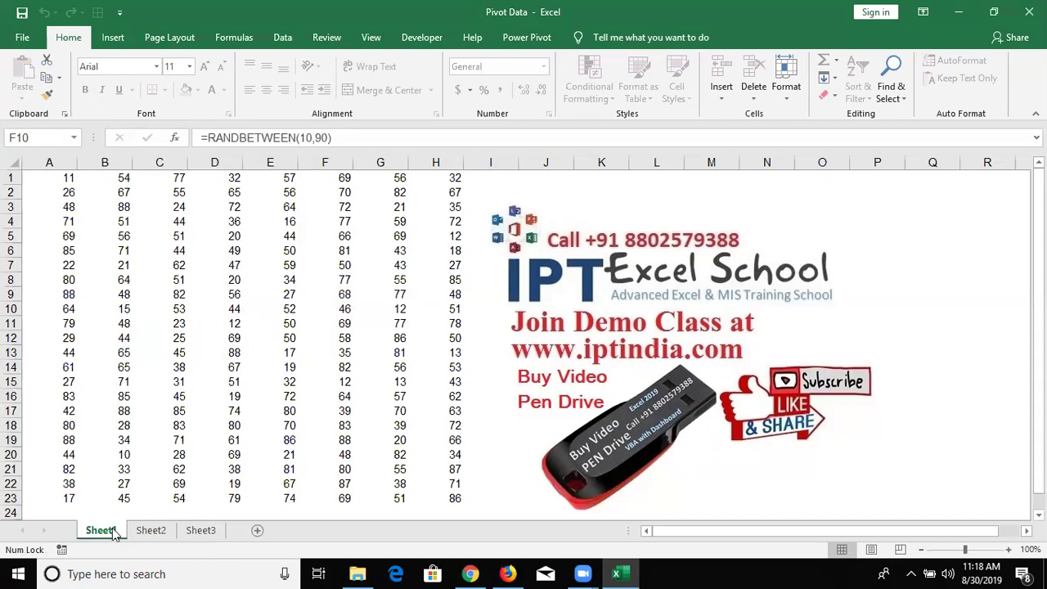
pyautogui.moveTo(113, 532); pyautogui.dragTo(166, 536)
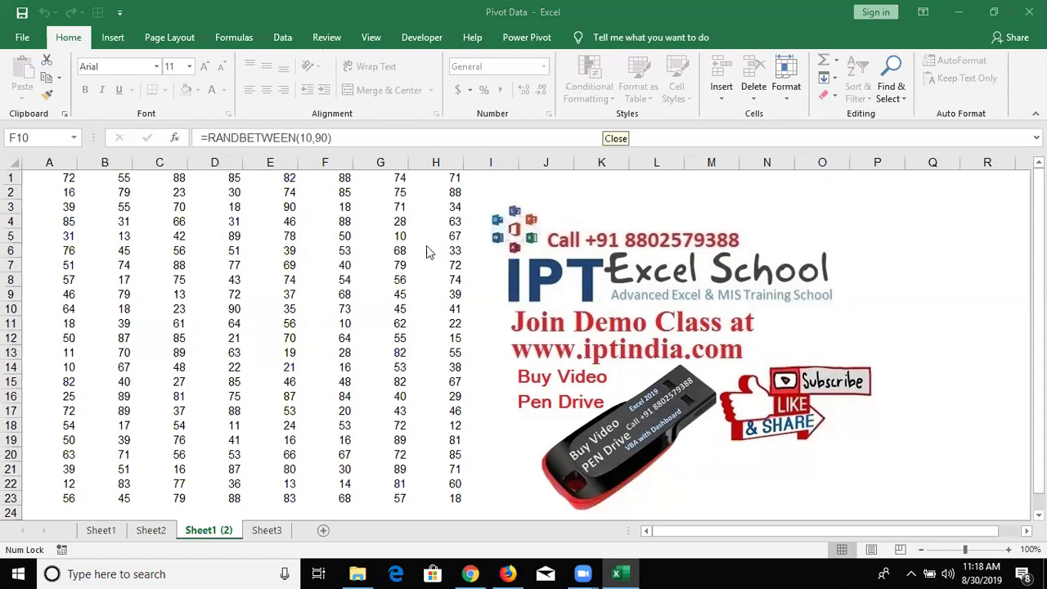
pyautogui.rightClick(201, 541)
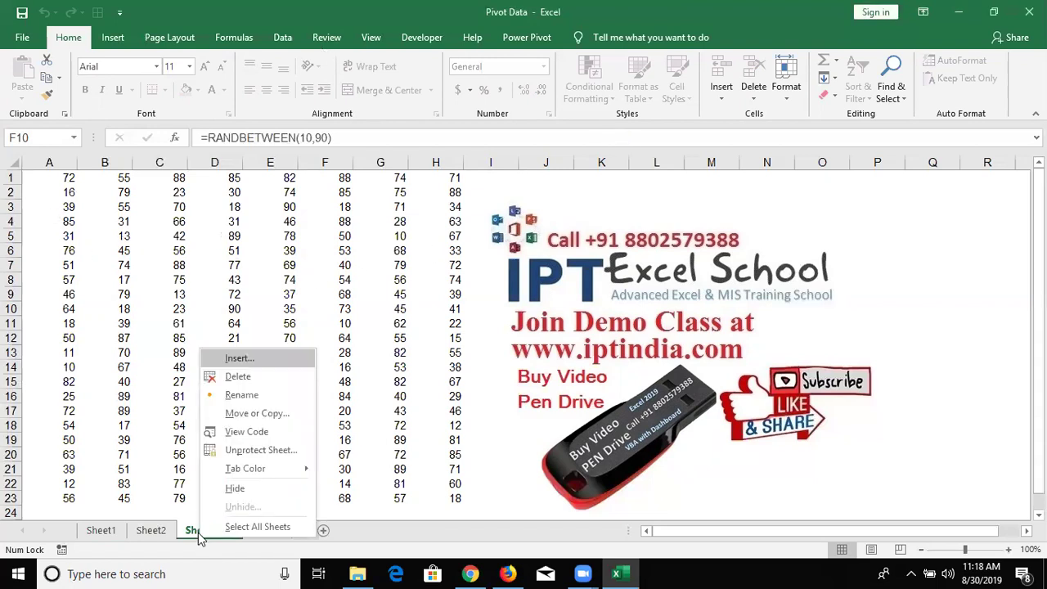
pyautogui.click(245, 451)
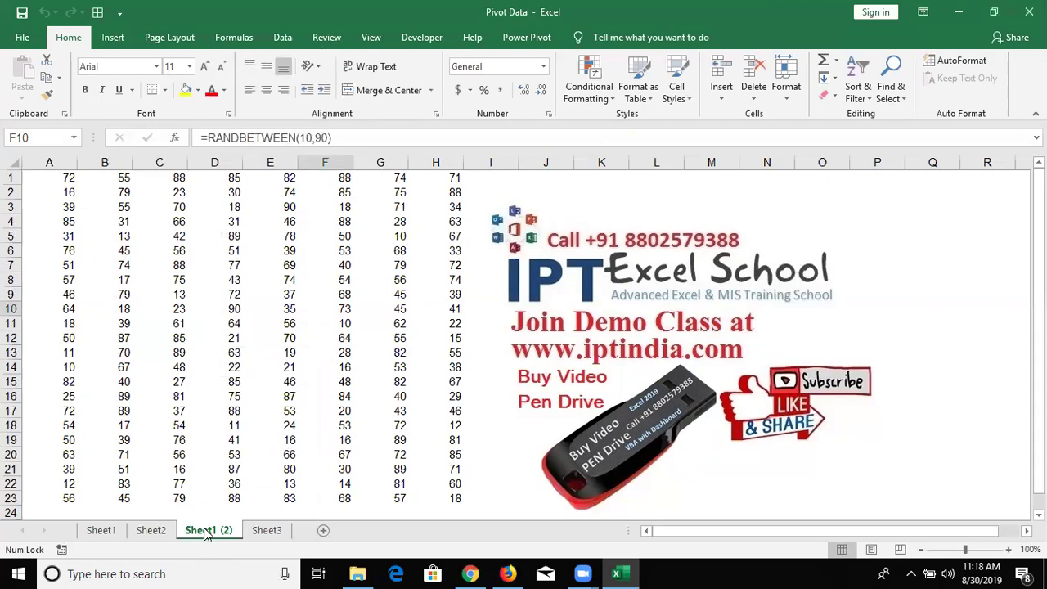
# Clear every value from the Sheet1 (2) copy.
pyautogui.click(213, 346)
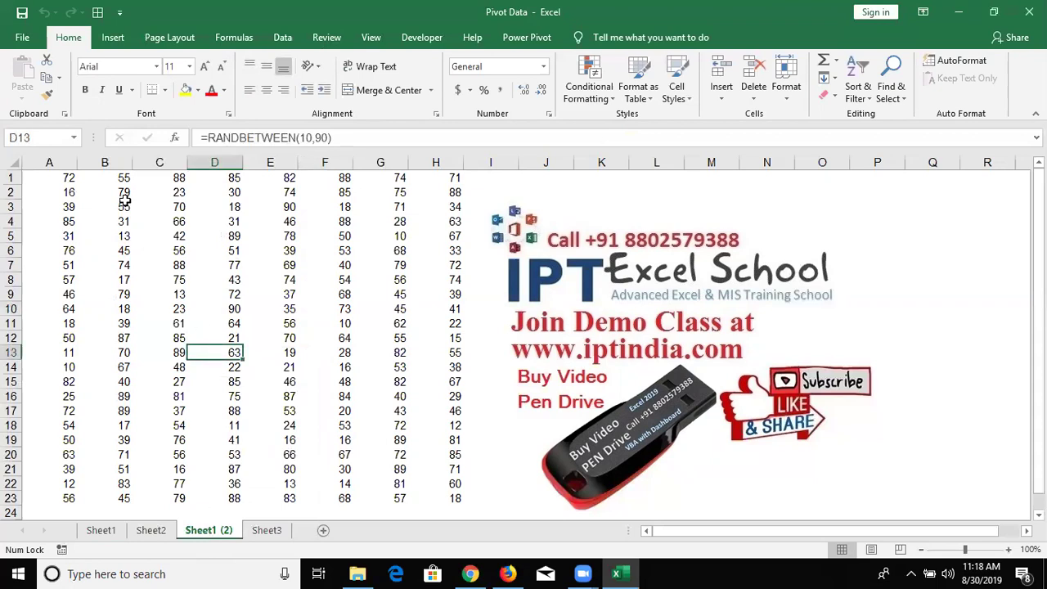
pyautogui.click(15, 166)
pyautogui.press('Delete')
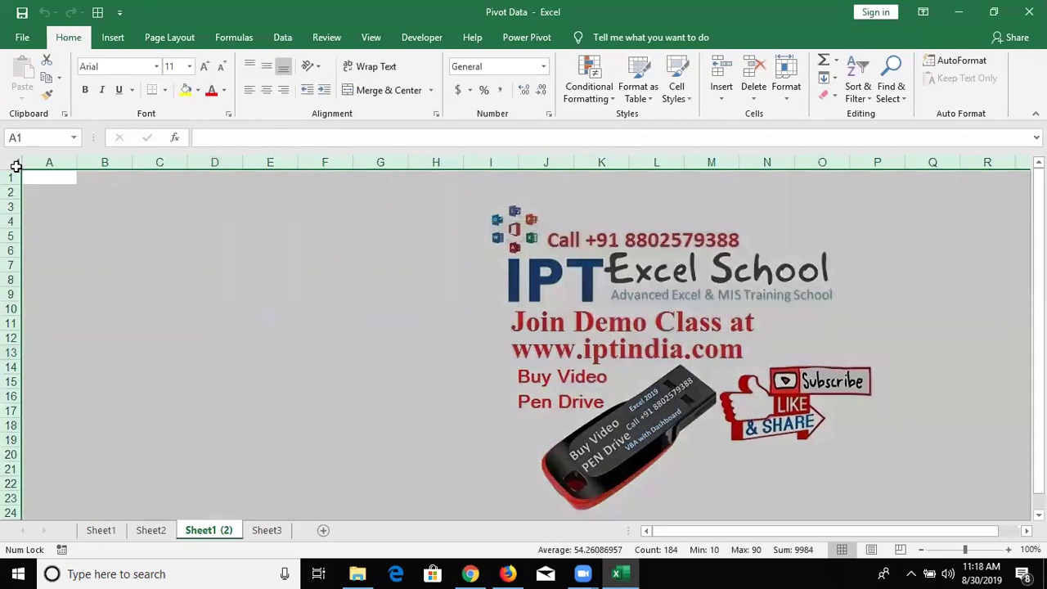
# Fill the range B4:F18 with yellow.
pyautogui.click(112, 208)
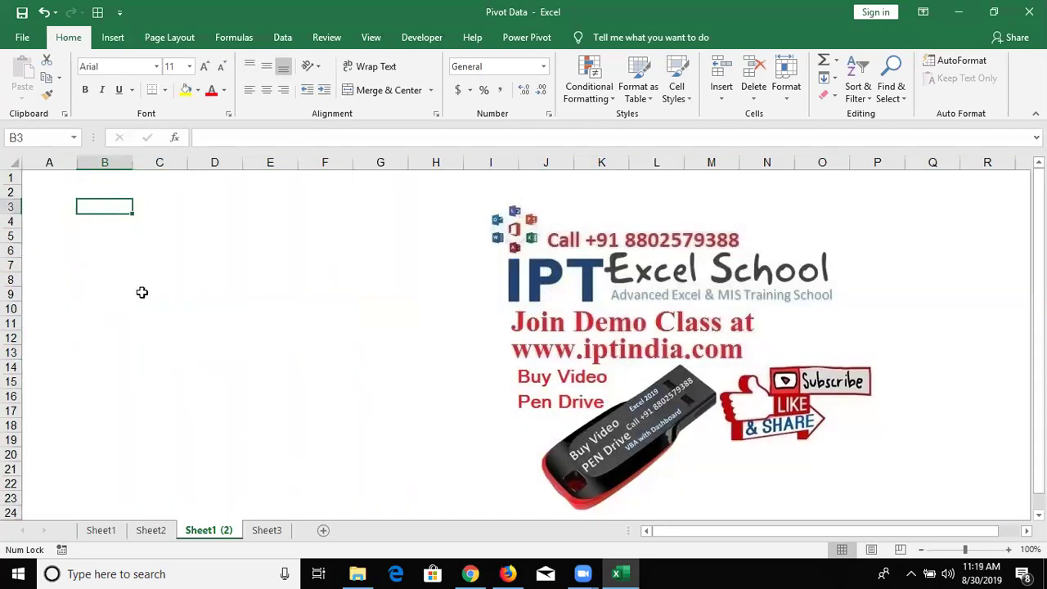
pyautogui.click(162, 319)
pyautogui.moveTo(129, 222)
pyautogui.mouseDown()
pyautogui.moveTo(339, 378)
pyautogui.moveTo(311, 358)
pyautogui.moveTo(318, 427)
pyautogui.mouseUp()
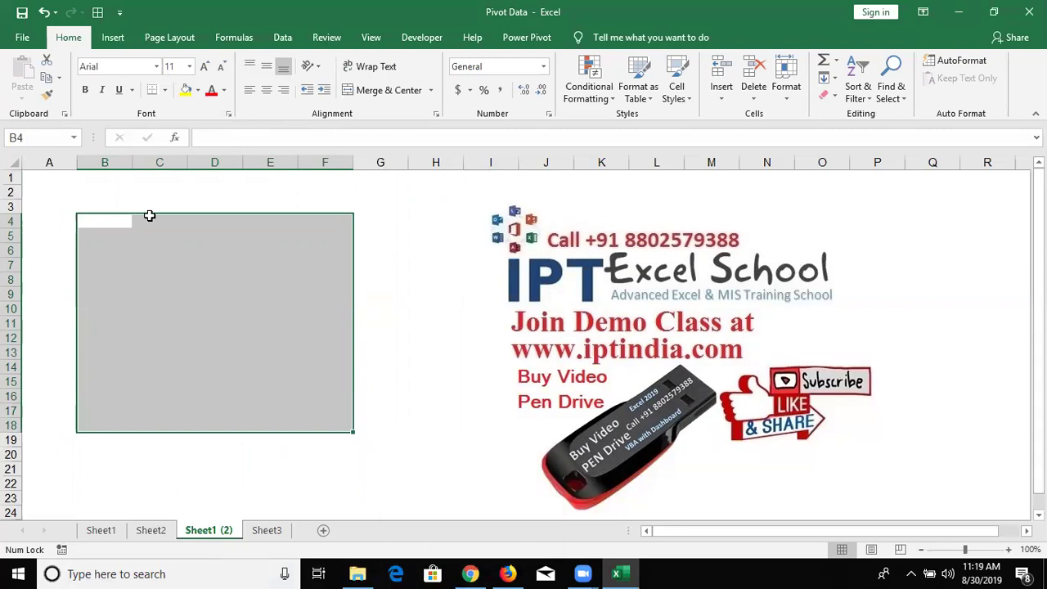
pyautogui.click(186, 93)
pyautogui.click(396, 210)
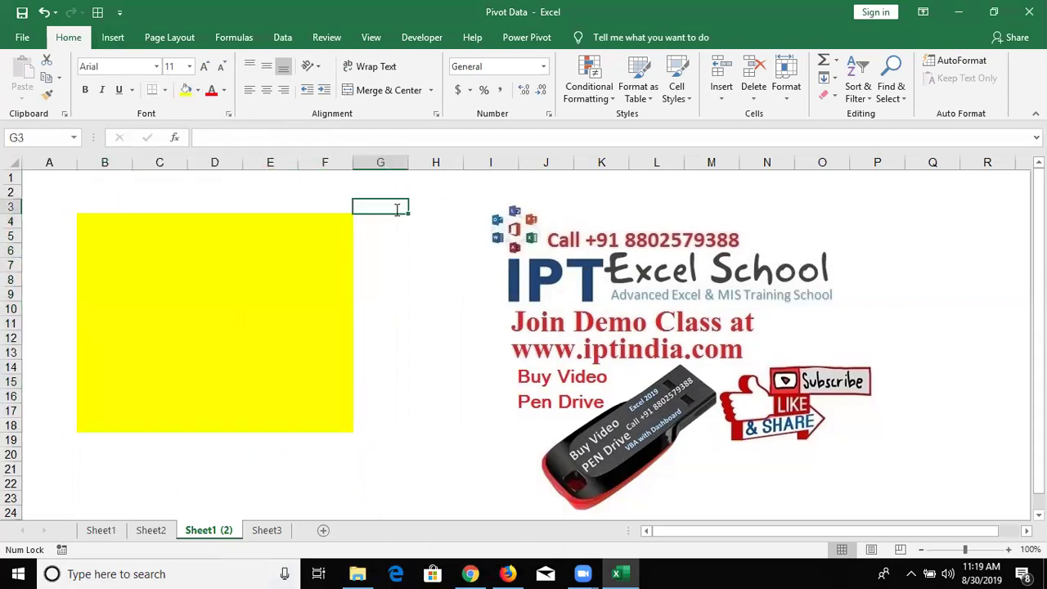
pyautogui.write('sasd')
pyautogui.press('Escape')
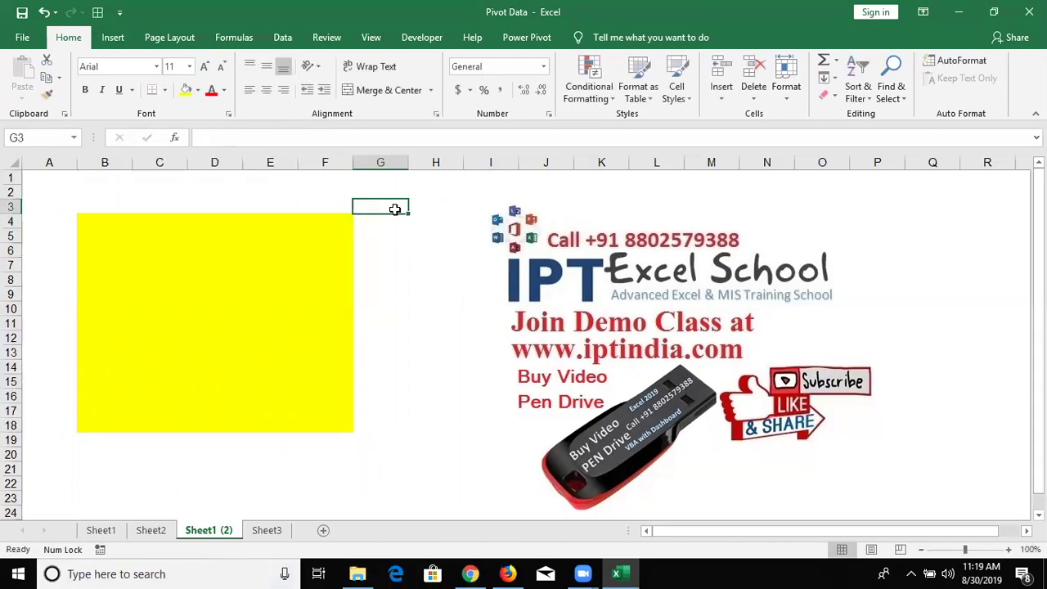
pyautogui.click(273, 246)
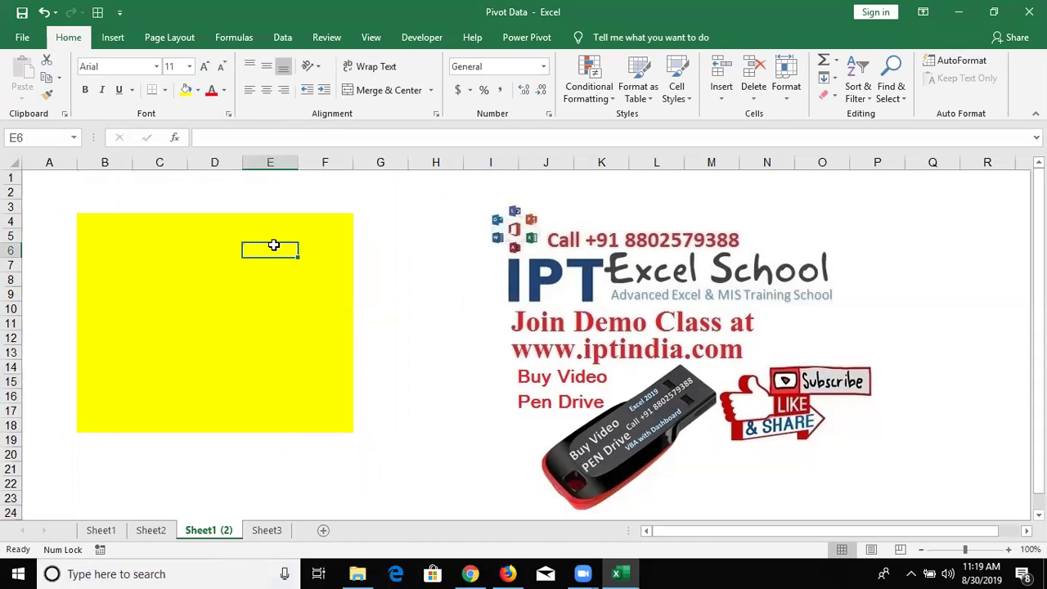
pyautogui.rightClick(228, 536)
pyautogui.click(258, 444)
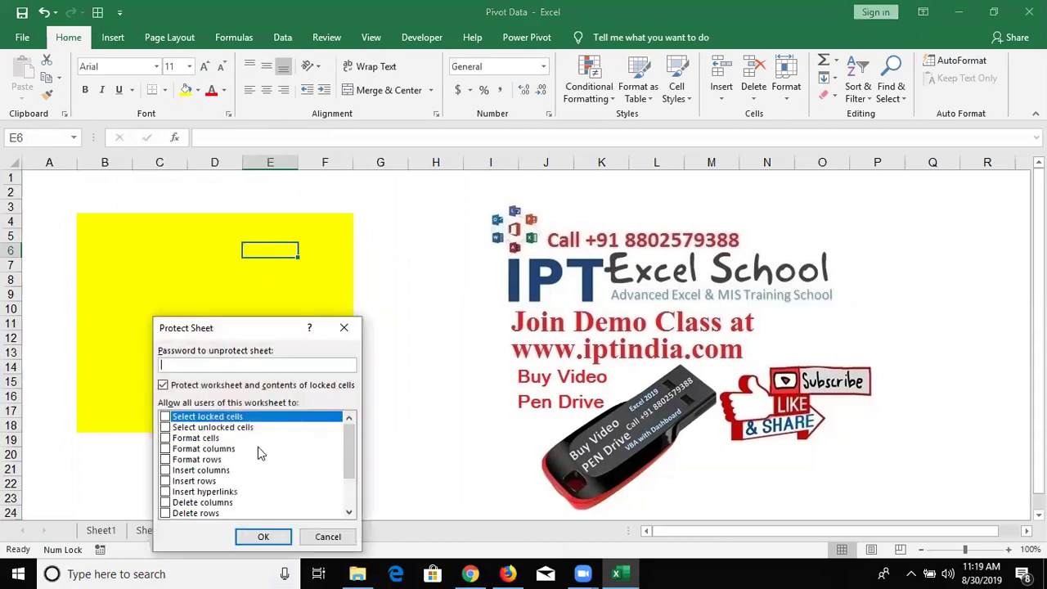
pyautogui.moveTo(270, 331); pyautogui.dragTo(395, 260)
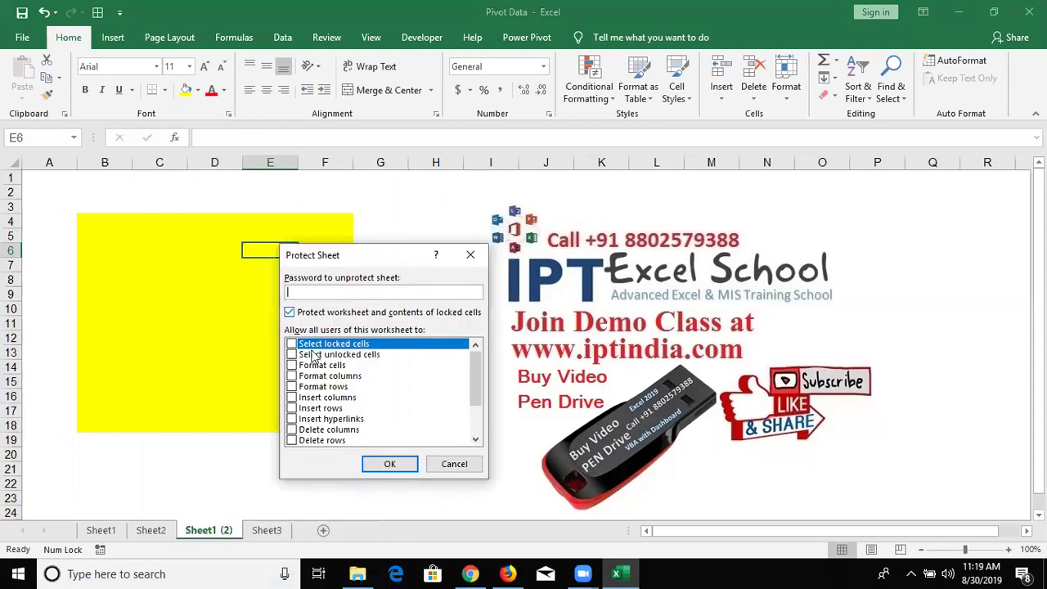
pyautogui.click(292, 344)
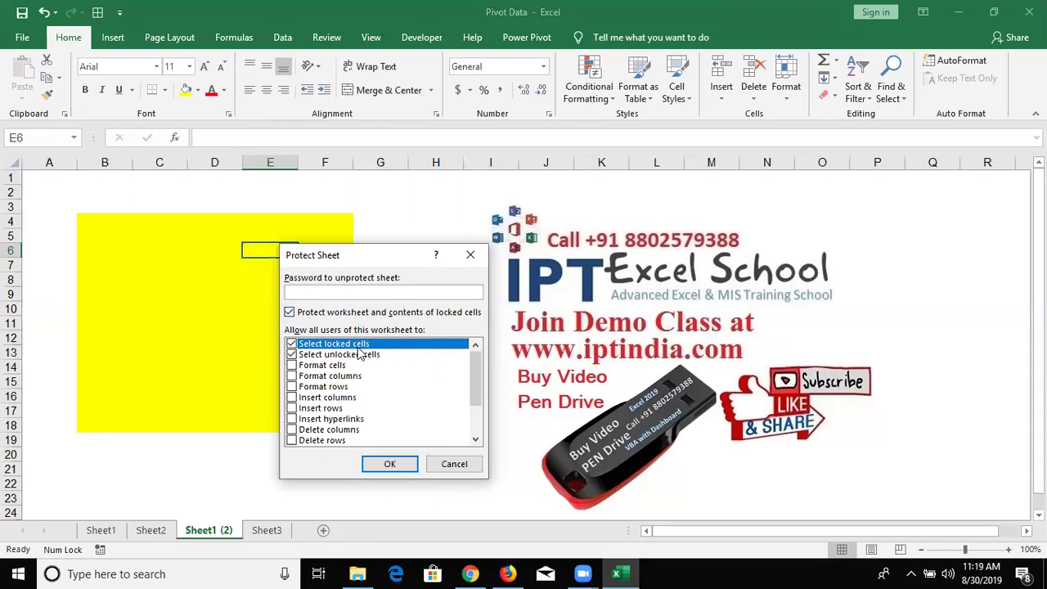
pyautogui.press('Return')
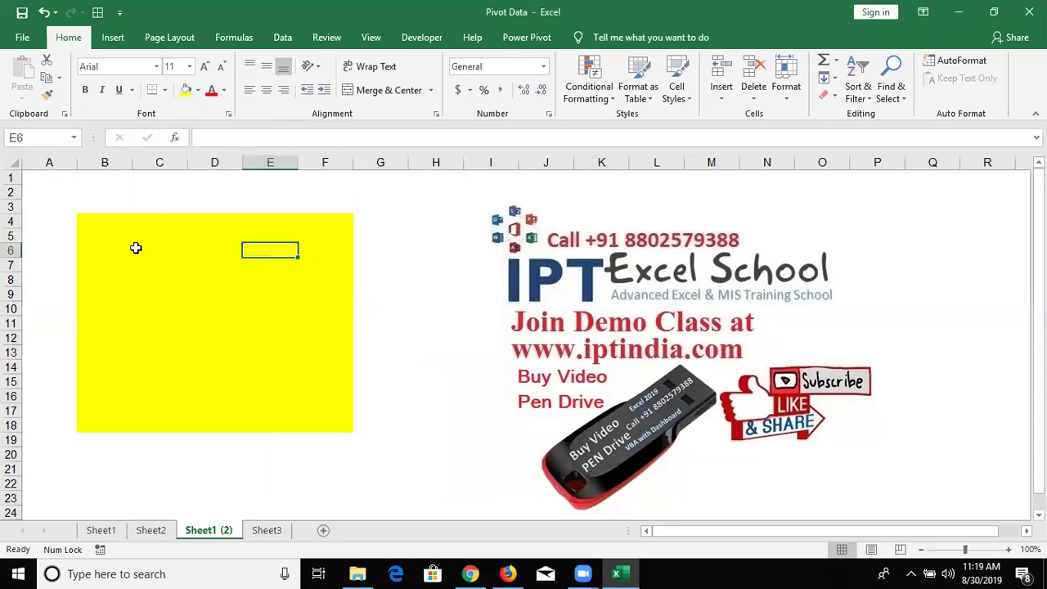
pyautogui.click(67, 189)
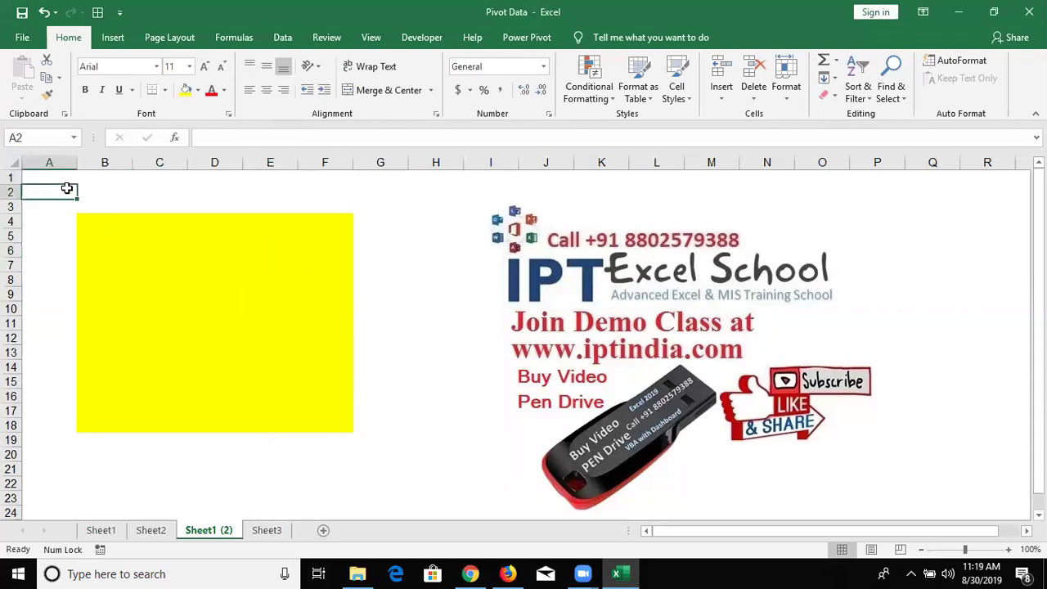
# View the Protection options in Format Cells for A2, closing without changes.
pyautogui.rightClick(67, 190)
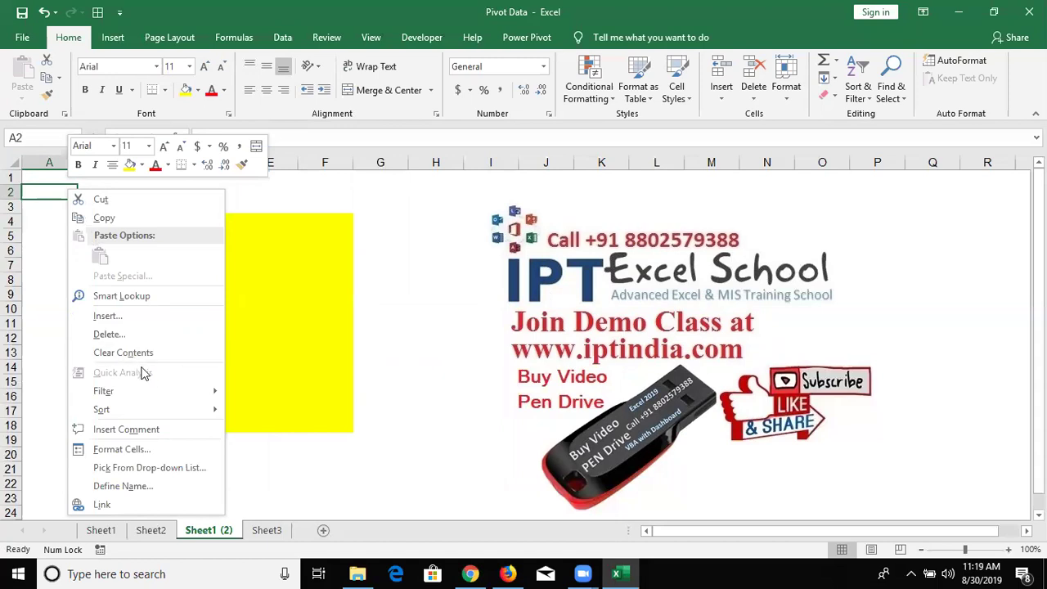
pyautogui.click(158, 449)
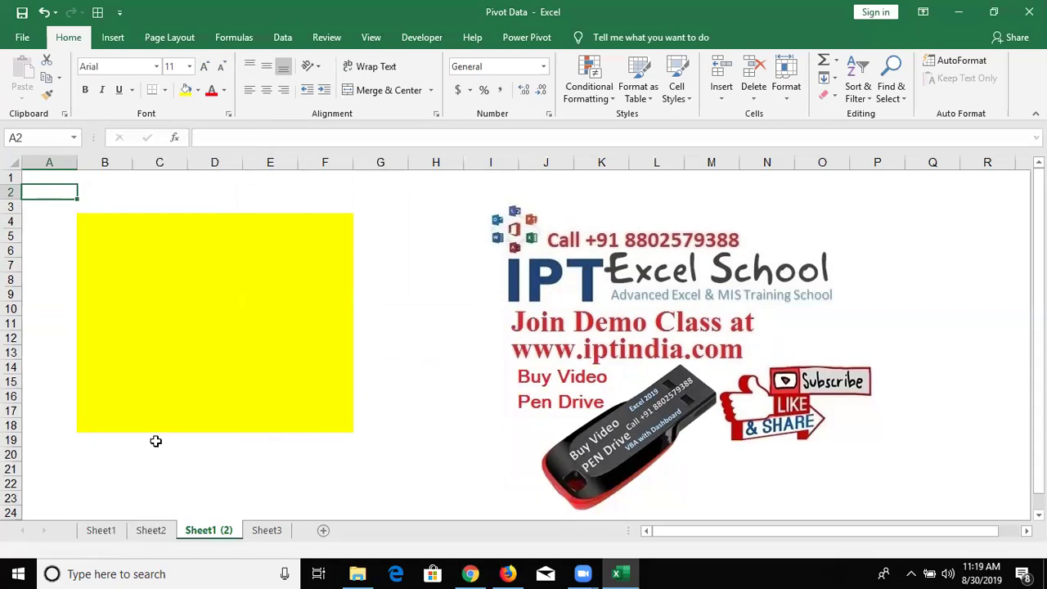
pyautogui.click(258, 236)
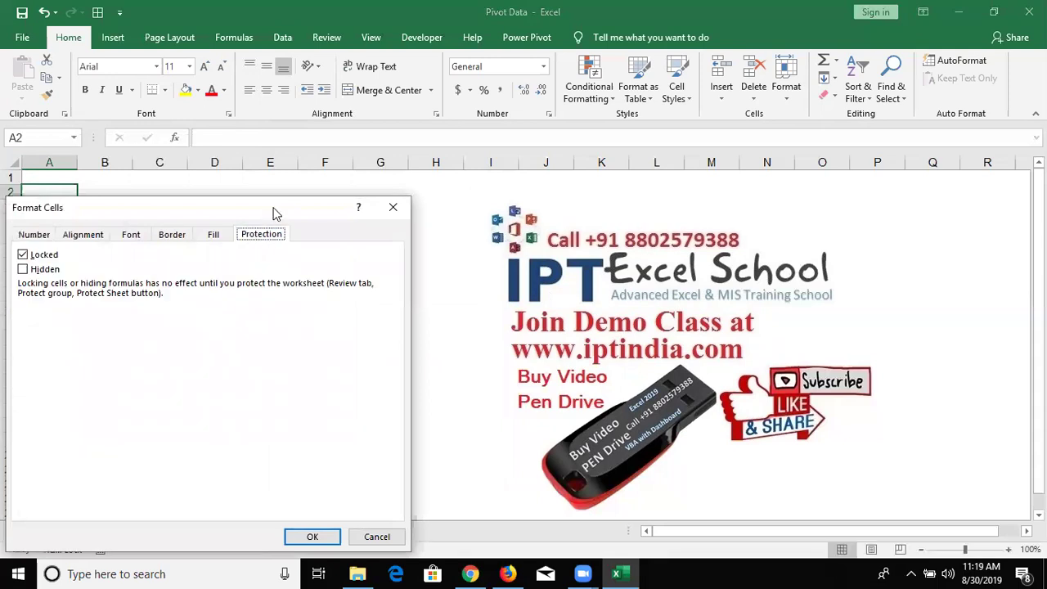
pyautogui.moveTo(275, 213); pyautogui.dragTo(450, 150)
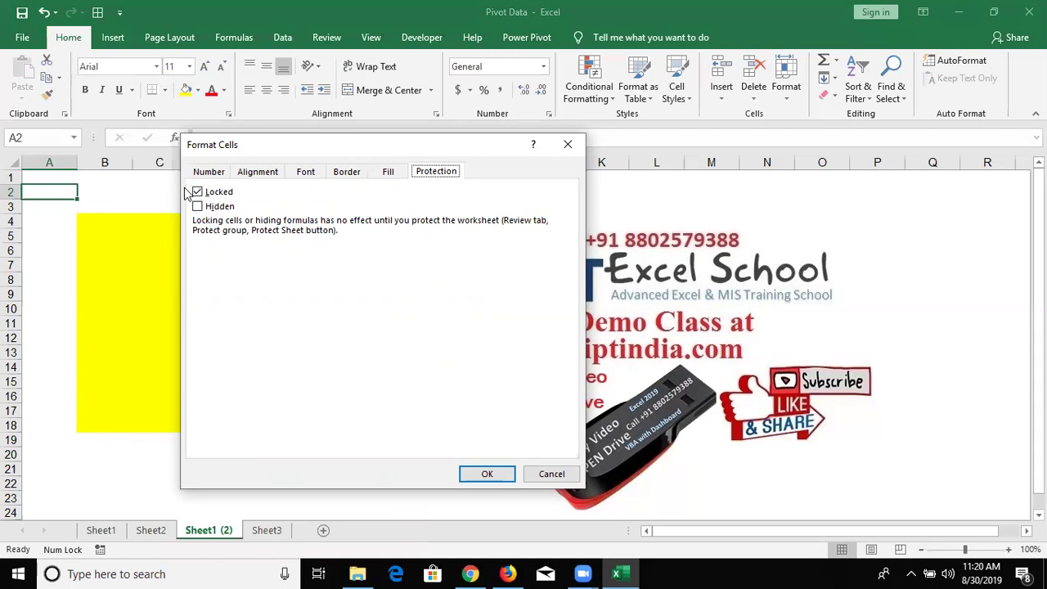
pyautogui.press('Escape')
# Uncheck Locked in Format Cells for the yellow B4:F18 block.
pyautogui.moveTo(108, 220); pyautogui.dragTo(326, 422)
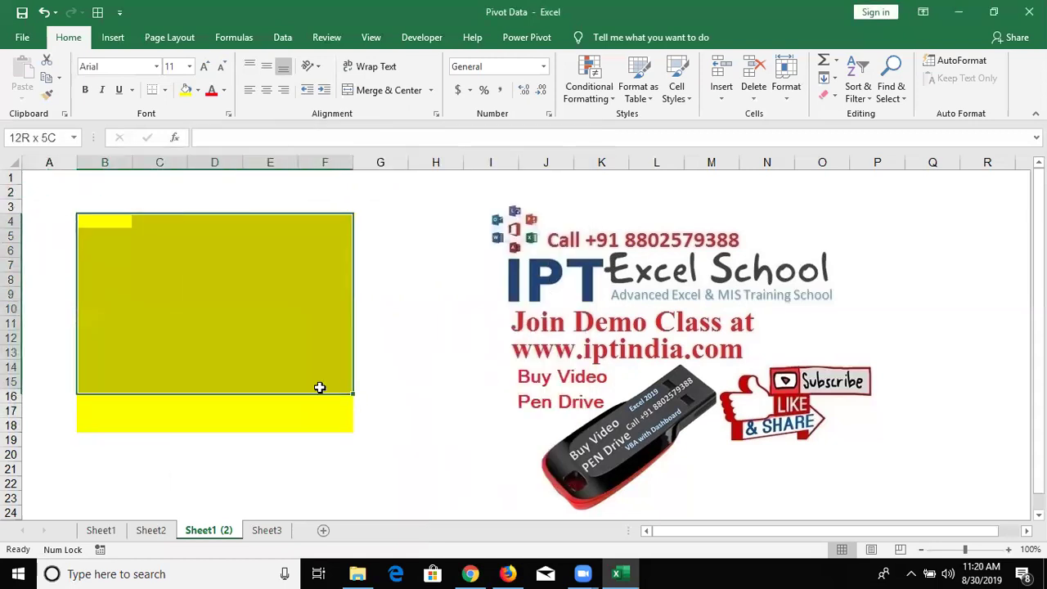
pyautogui.rightClick(281, 329)
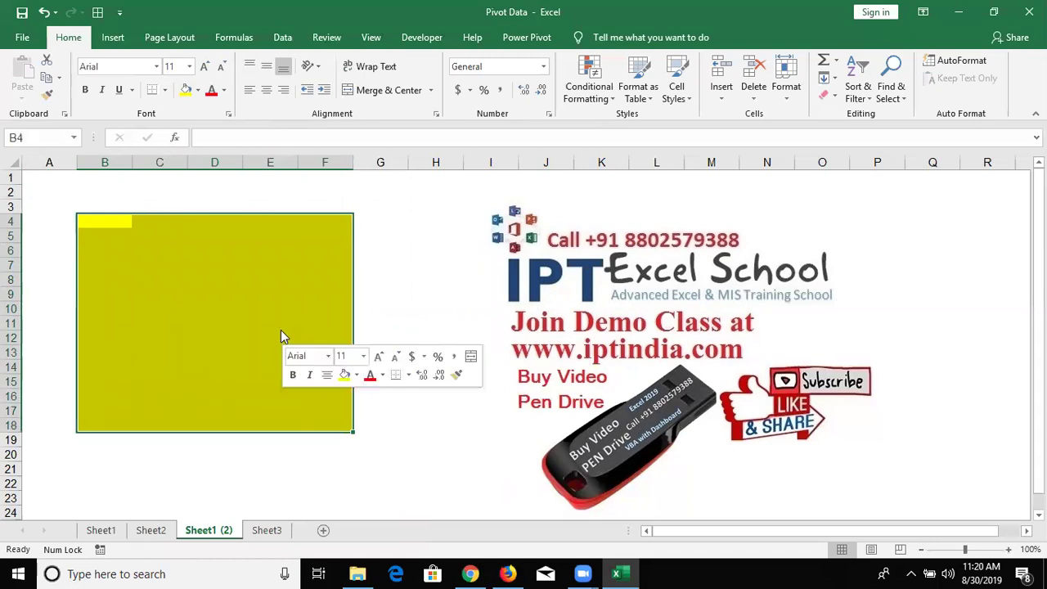
pyautogui.click(317, 263)
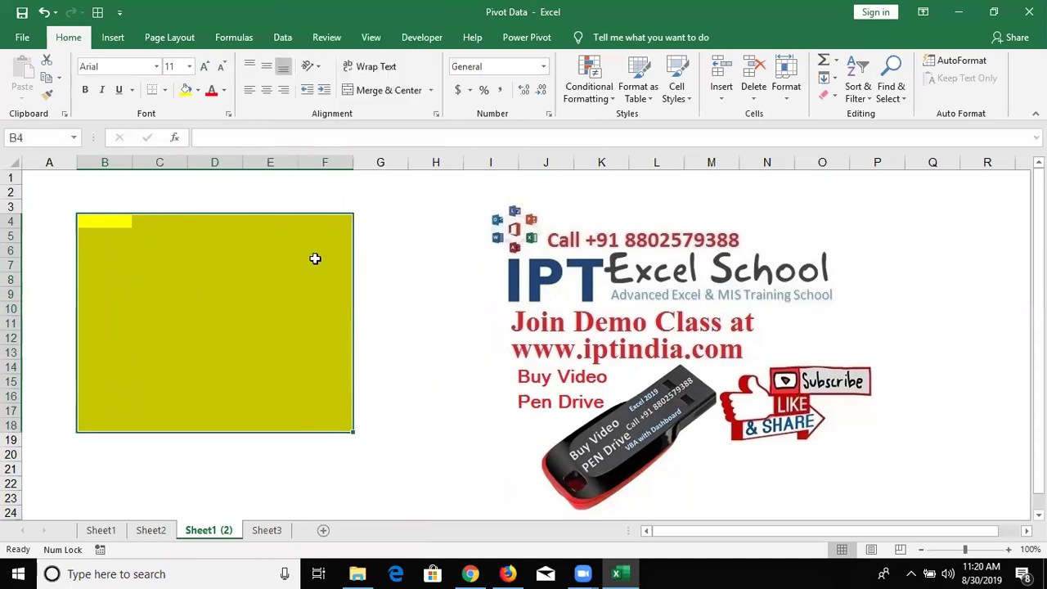
pyautogui.click(154, 131)
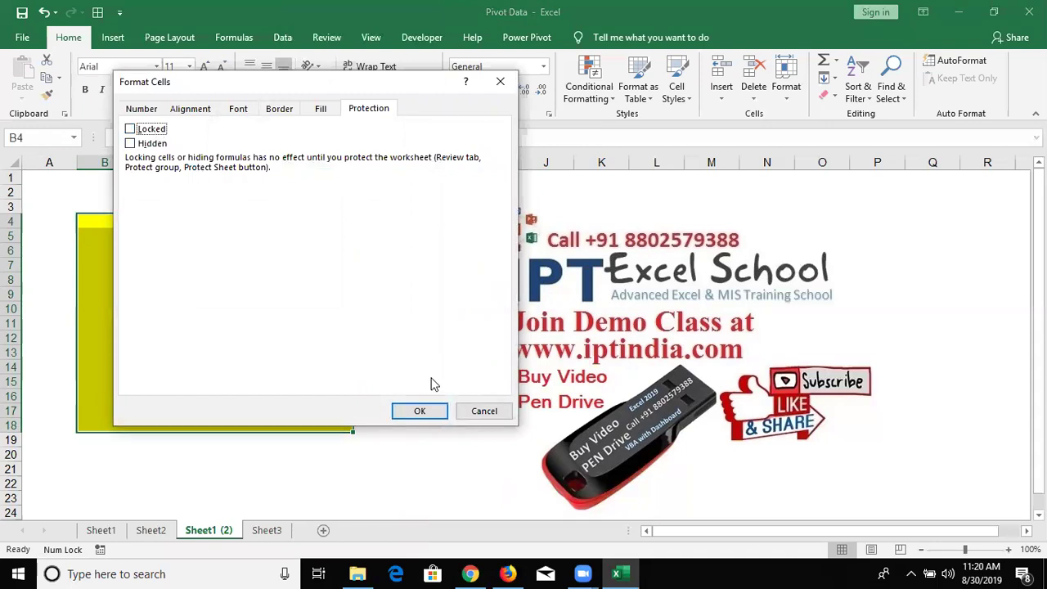
pyautogui.click(421, 411)
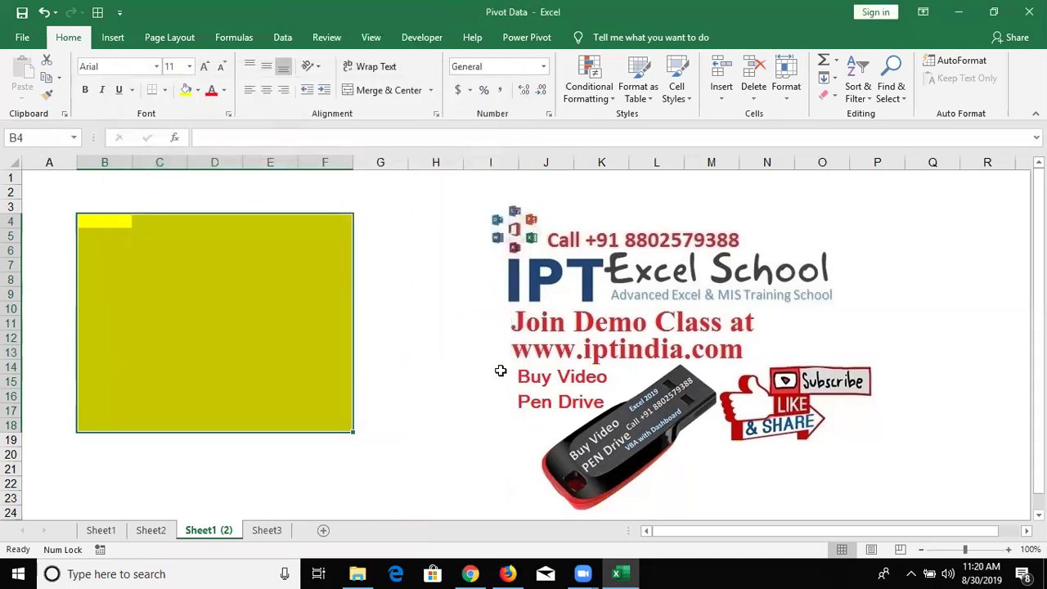
pyautogui.click(458, 342)
pyautogui.click(186, 307)
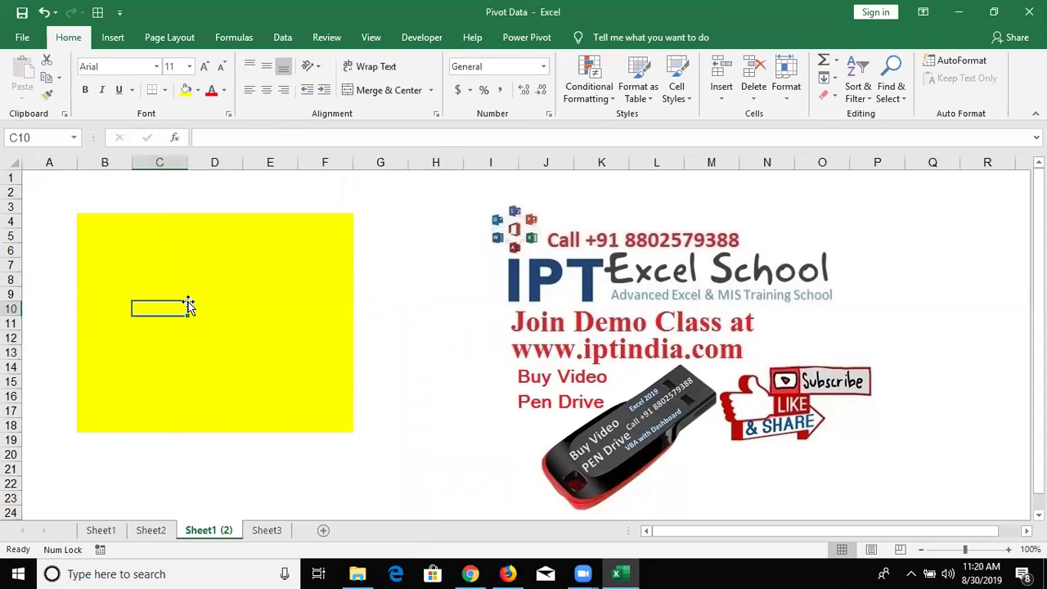
# Protect Sheet1 (2), allowing selection of locked and unlocked cells.
pyautogui.rightClick(228, 532)
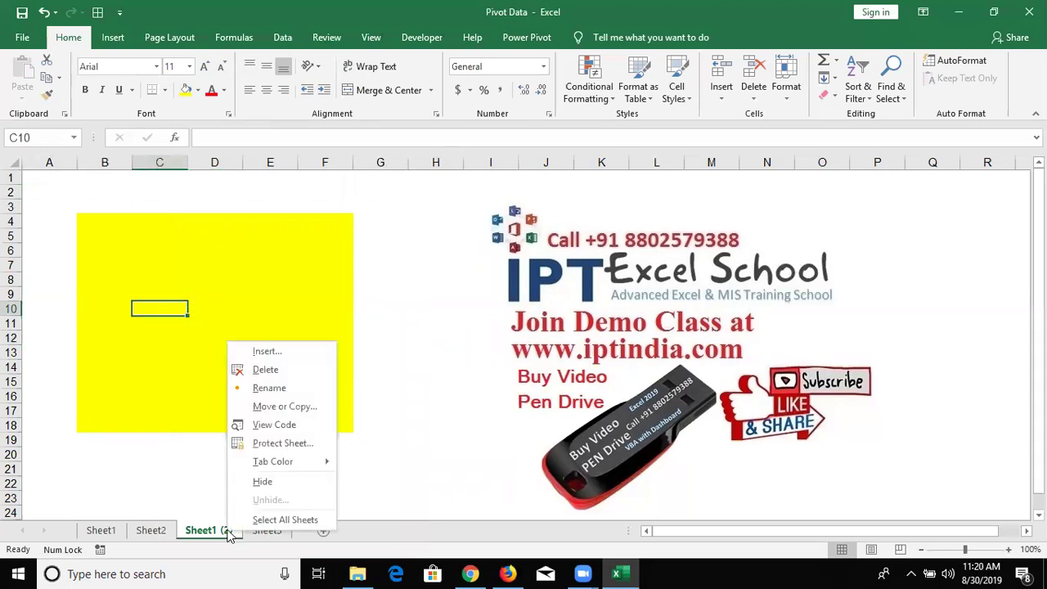
pyautogui.click(278, 444)
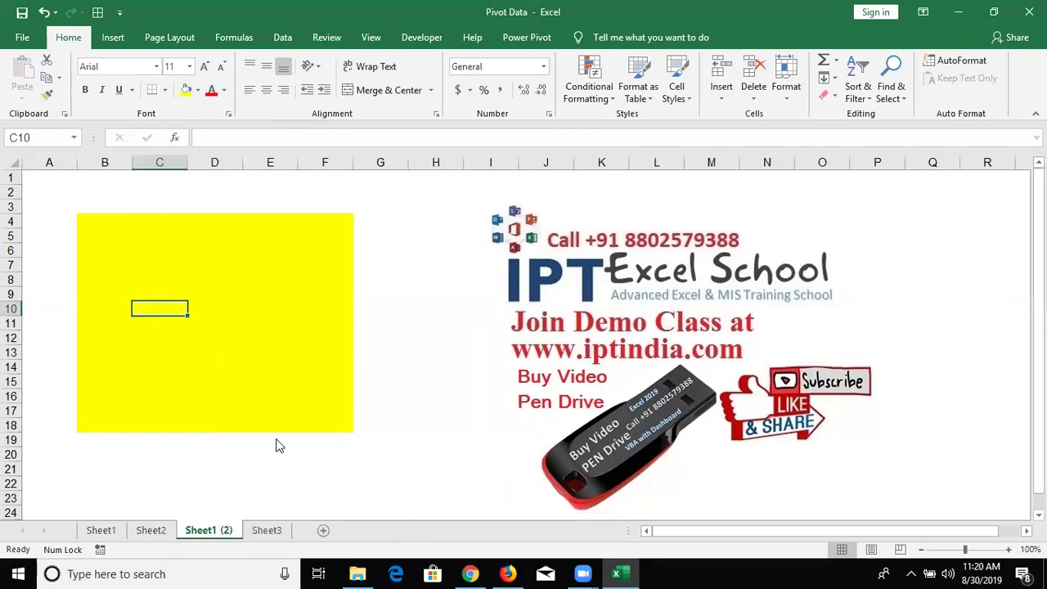
pyautogui.click(183, 411)
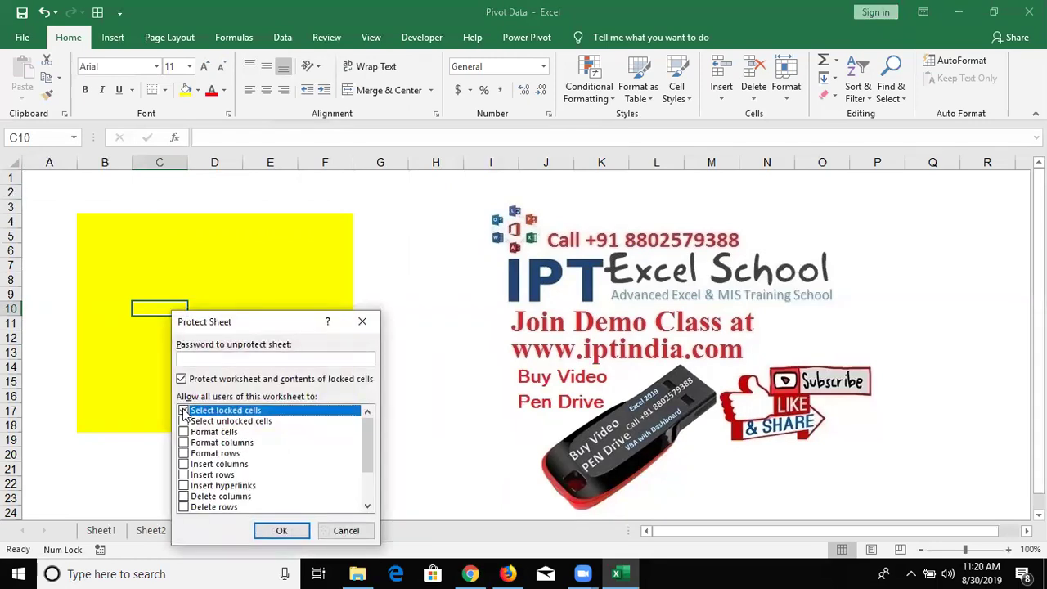
pyautogui.click(282, 532)
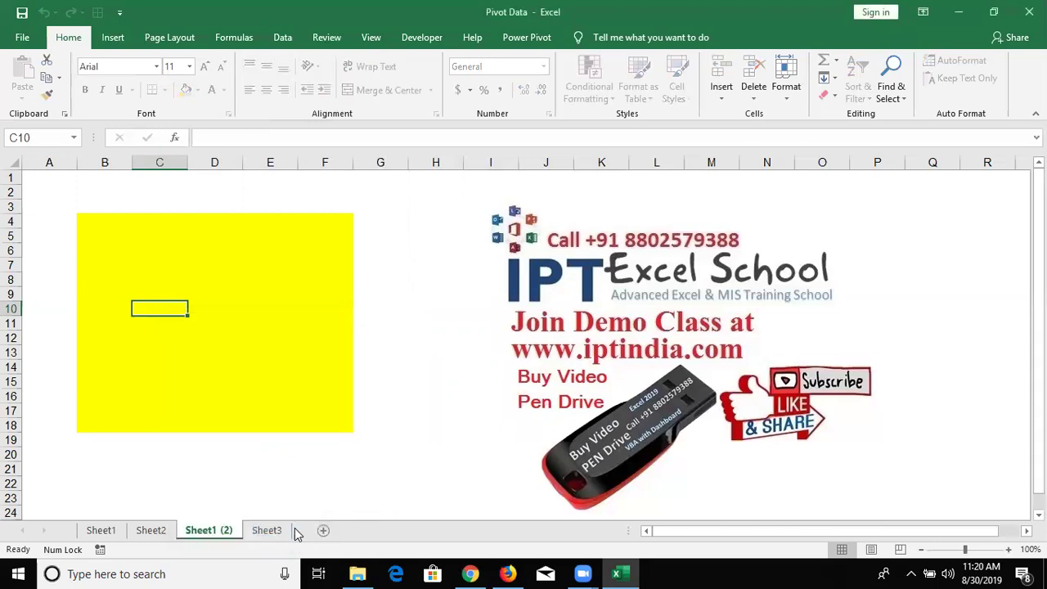
# Verify H8 is locked, type sfsd into D9, and duplicate the sheet as Sheet1 (3).
pyautogui.click(412, 283)
pyautogui.doubleClick(412, 283)
pyautogui.press('Return')
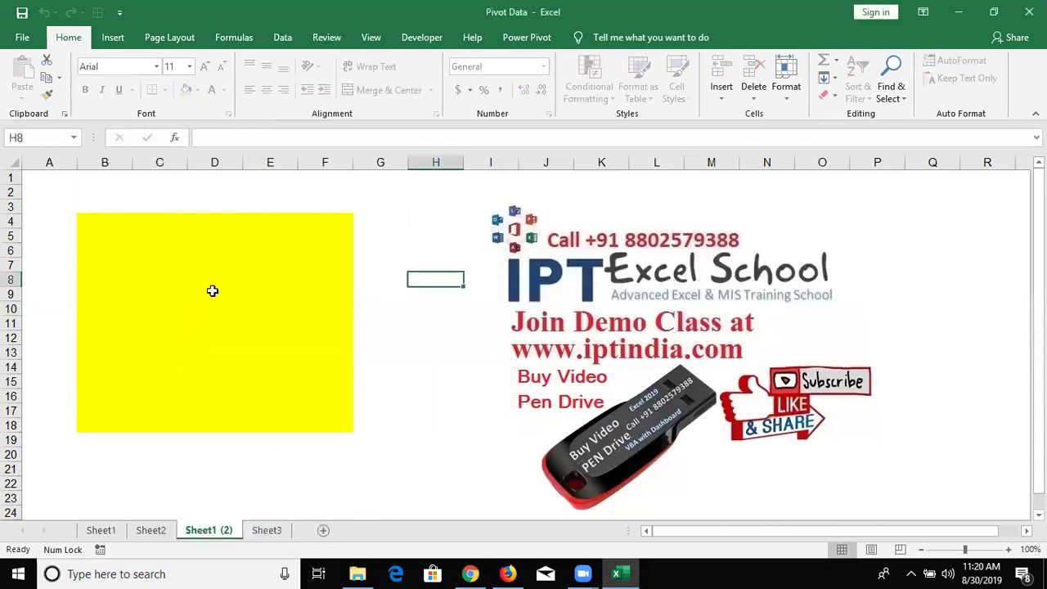
pyautogui.click(210, 292)
pyautogui.write('sfsd')
pyautogui.click(207, 369)
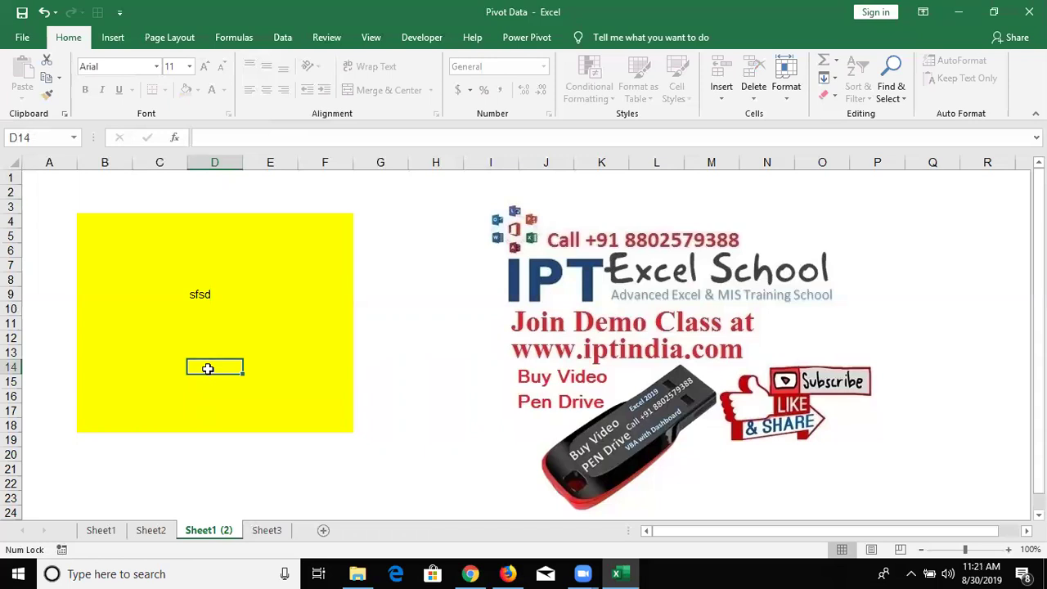
pyautogui.moveTo(236, 534); pyautogui.dragTo(287, 532)
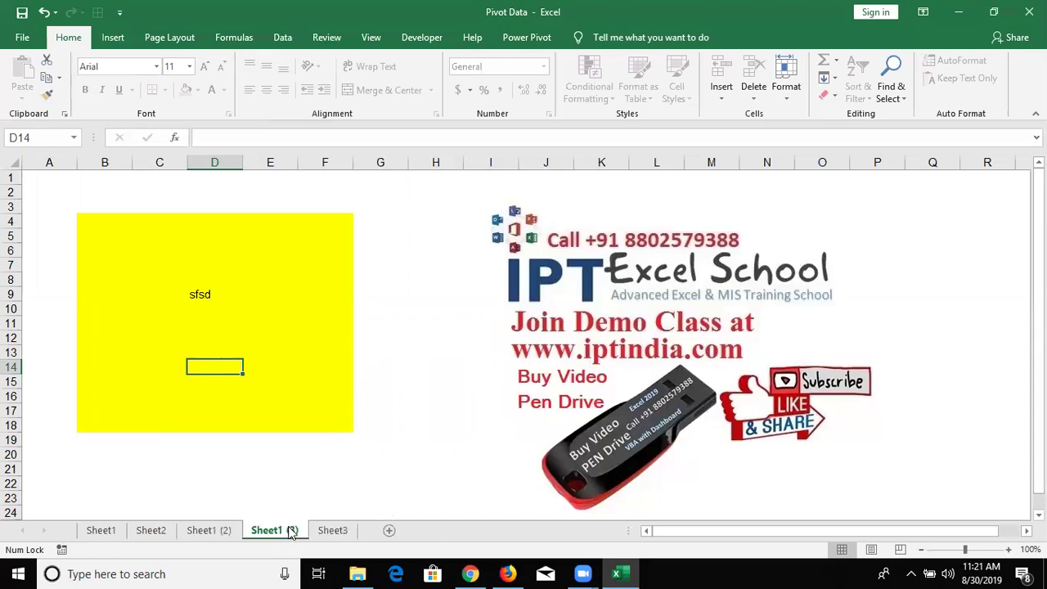
# Unprotect Sheet1 (3) and fill the B4:F18 block red.
pyautogui.rightClick(288, 531)
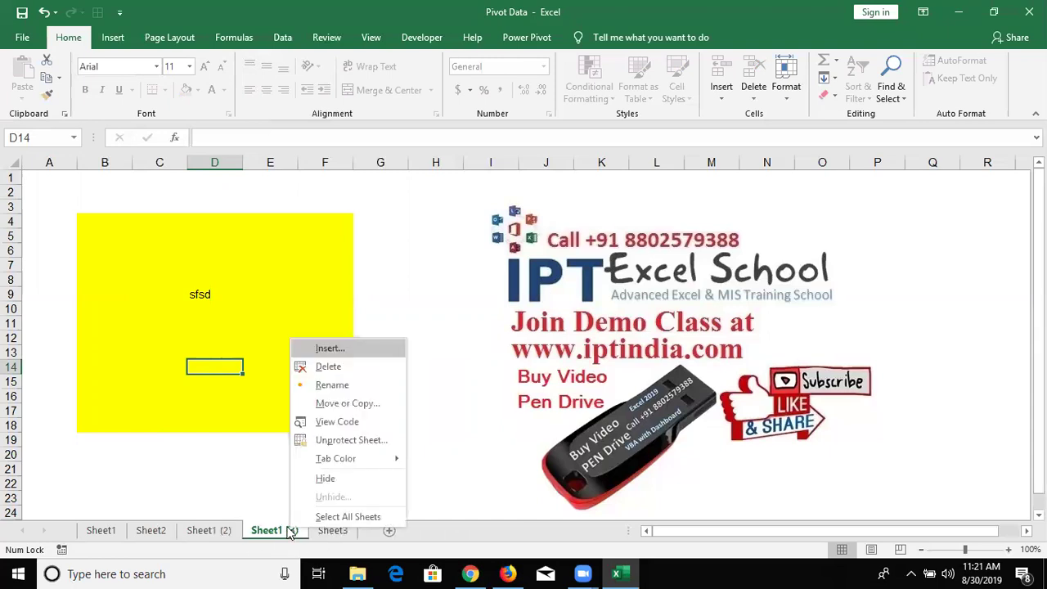
pyautogui.click(336, 440)
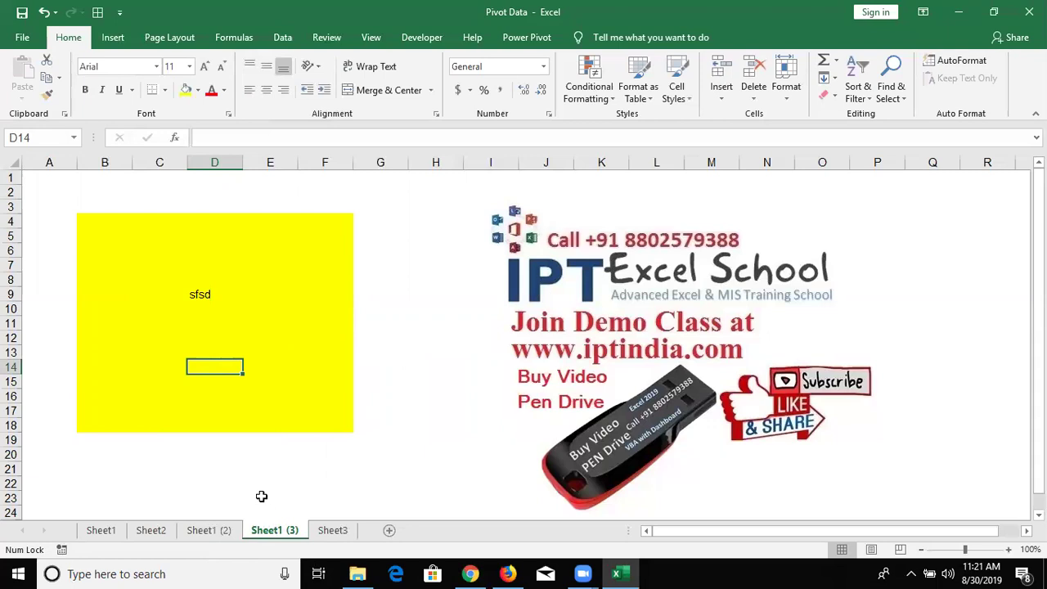
pyautogui.click(201, 282)
pyautogui.moveTo(98, 222); pyautogui.dragTo(323, 406)
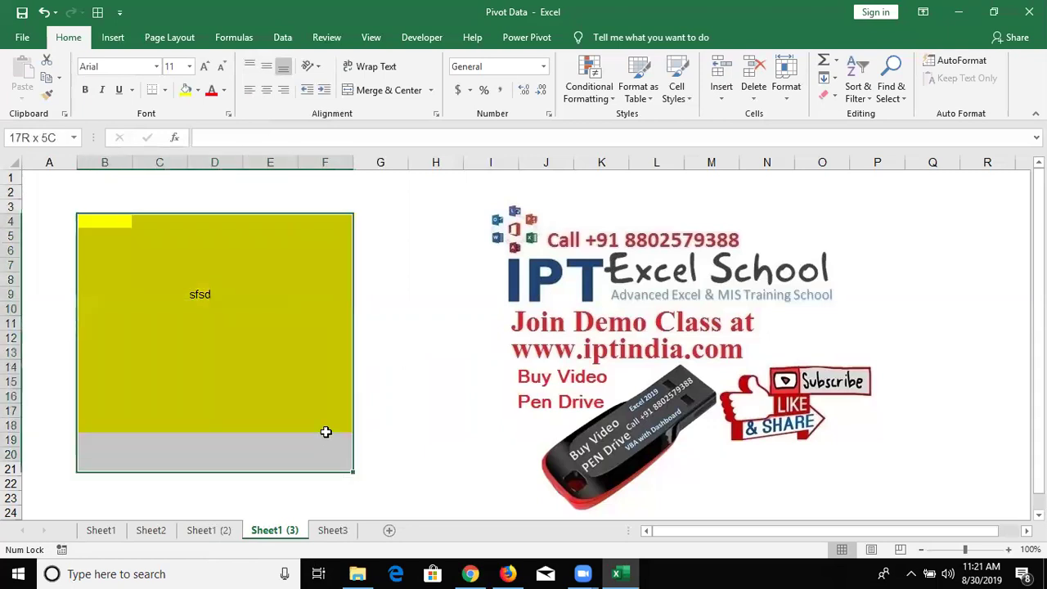
pyautogui.moveTo(323, 406); pyautogui.dragTo(327, 426)
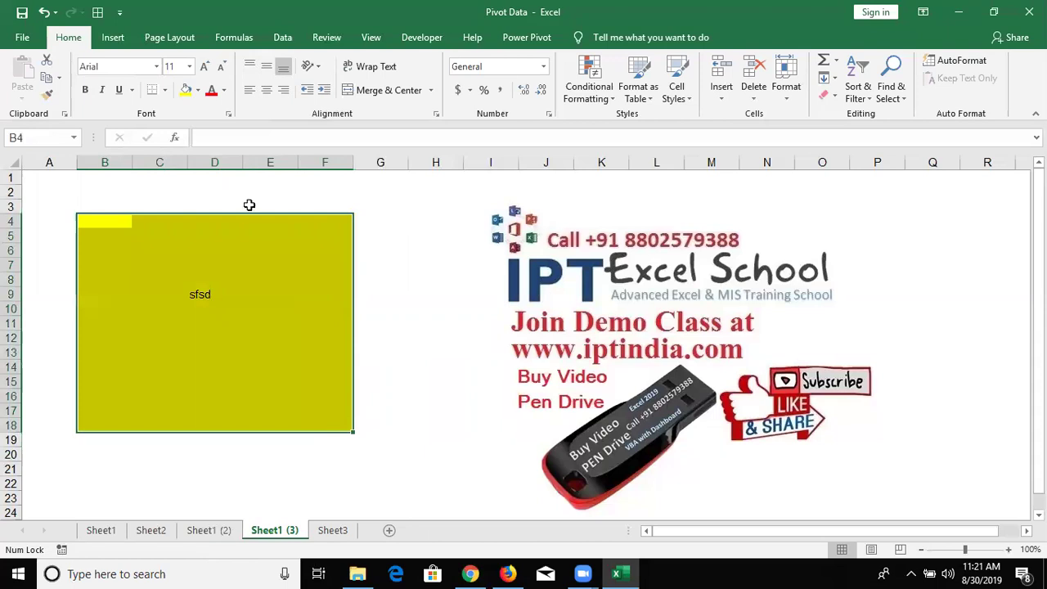
pyautogui.click(197, 90)
pyautogui.click(197, 210)
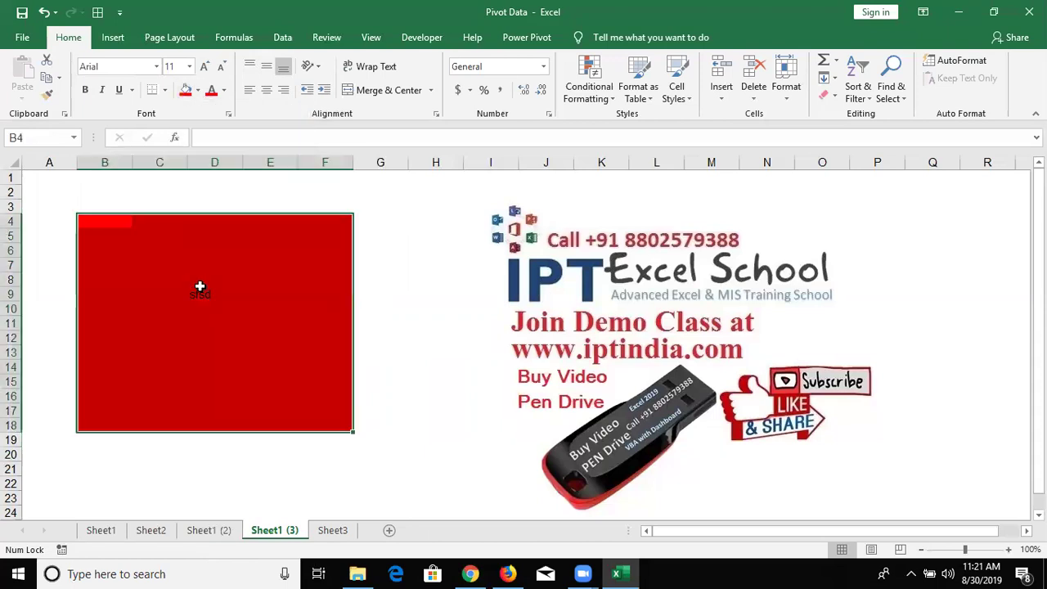
# Clear the 'sfsd' entry from D9 and select G5.
pyautogui.click(205, 303)
pyautogui.click(203, 295)
pyautogui.press('Delete')
pyautogui.click(409, 331)
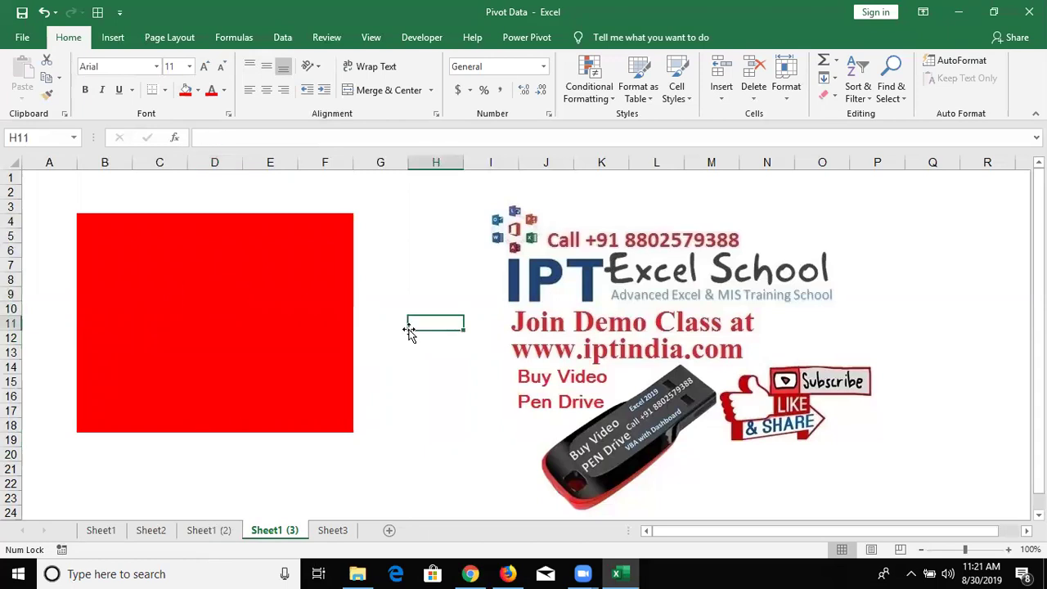
pyautogui.click(399, 237)
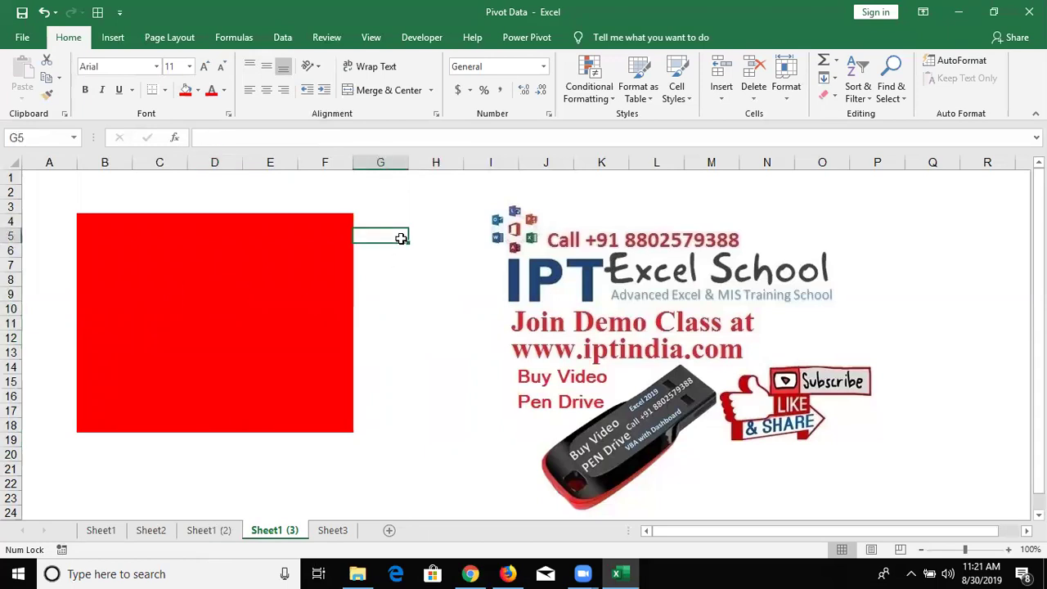
# Select the whole of Sheet1 (3) and uncheck Locked under Format Cells Protection.
pyautogui.rightClick(401, 239)
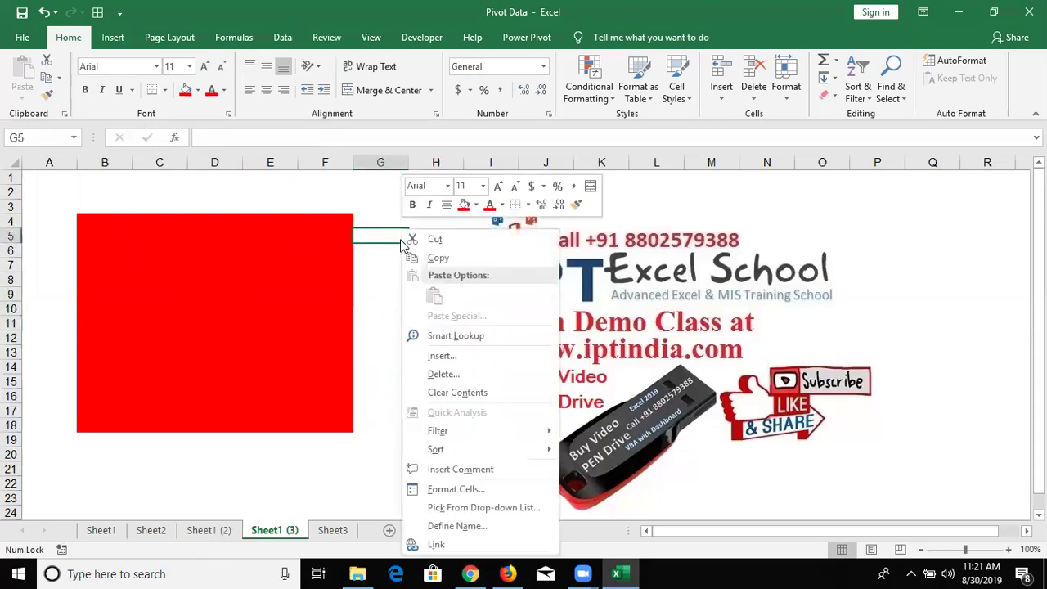
pyautogui.click(455, 489)
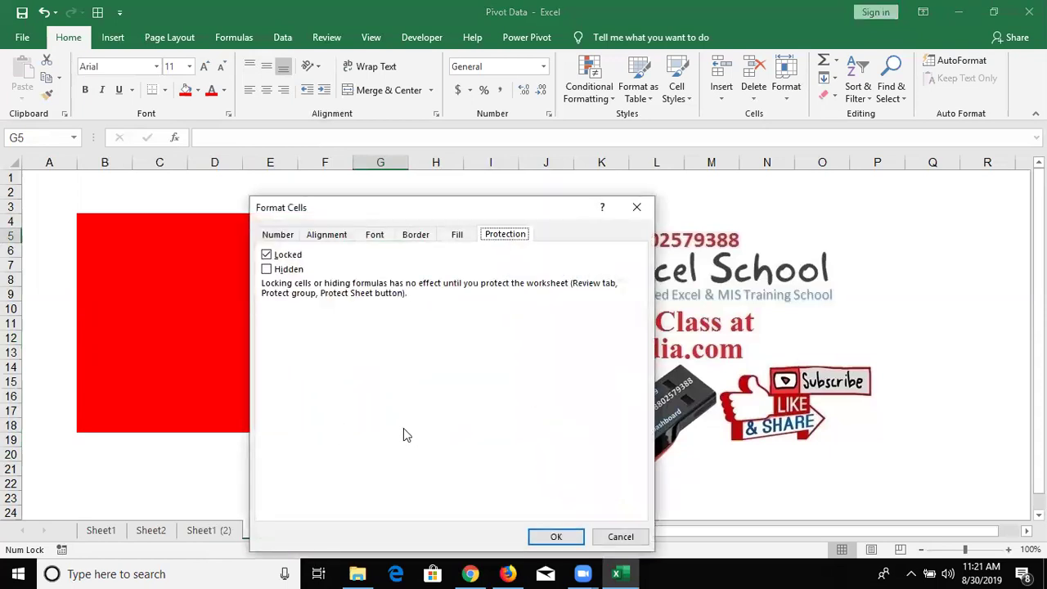
pyautogui.press('Return')
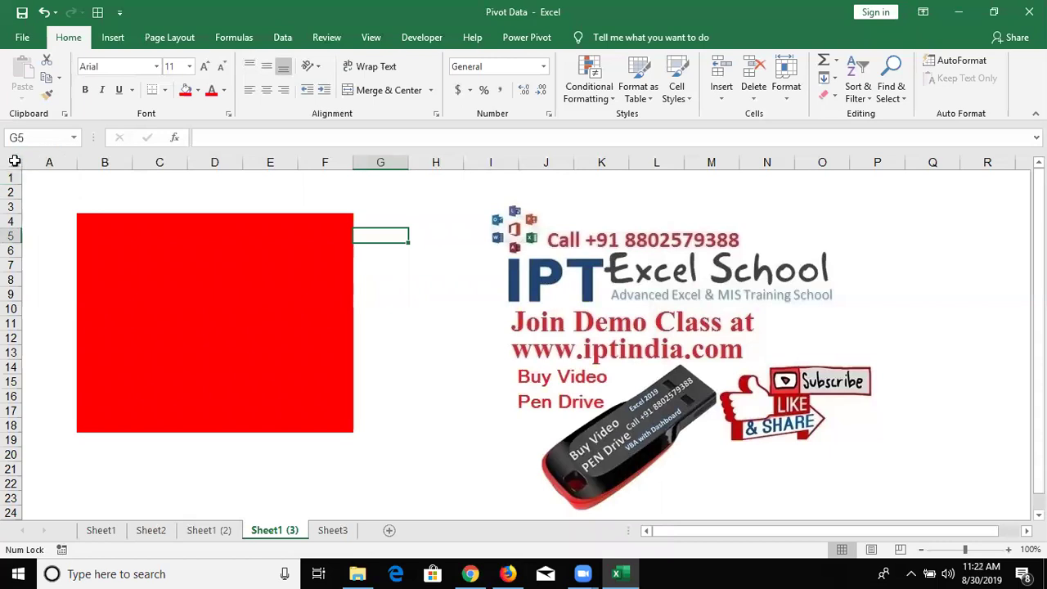
pyautogui.click(15, 161)
pyautogui.rightClick(369, 212)
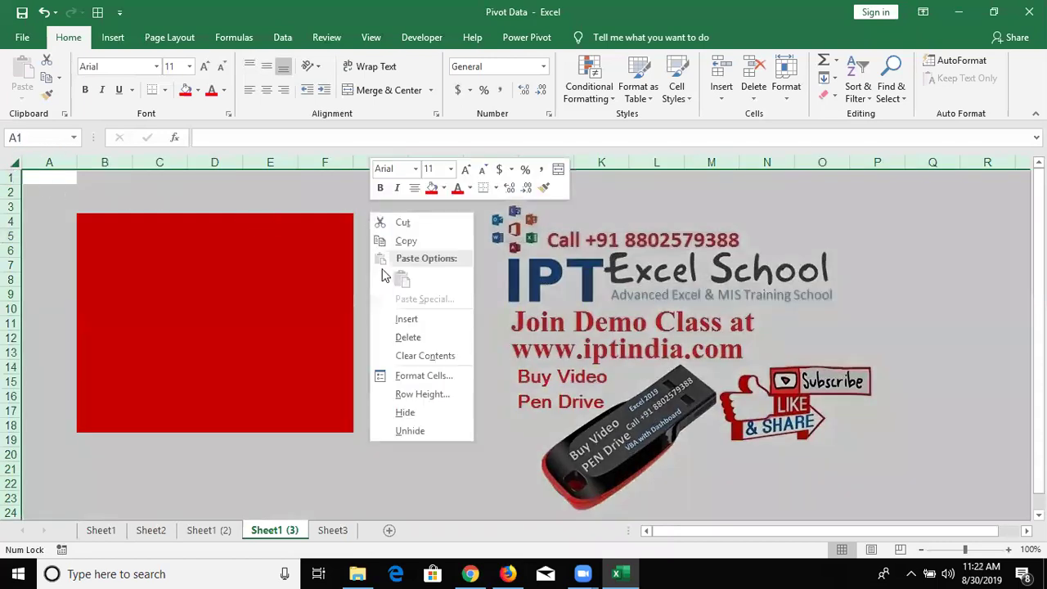
pyautogui.click(404, 377)
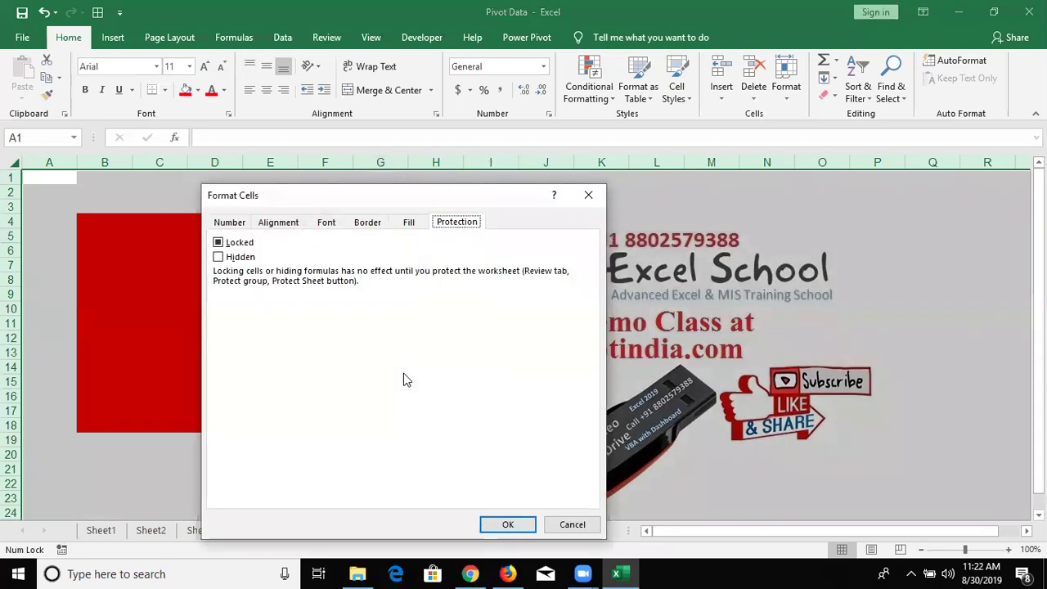
pyautogui.click(216, 243)
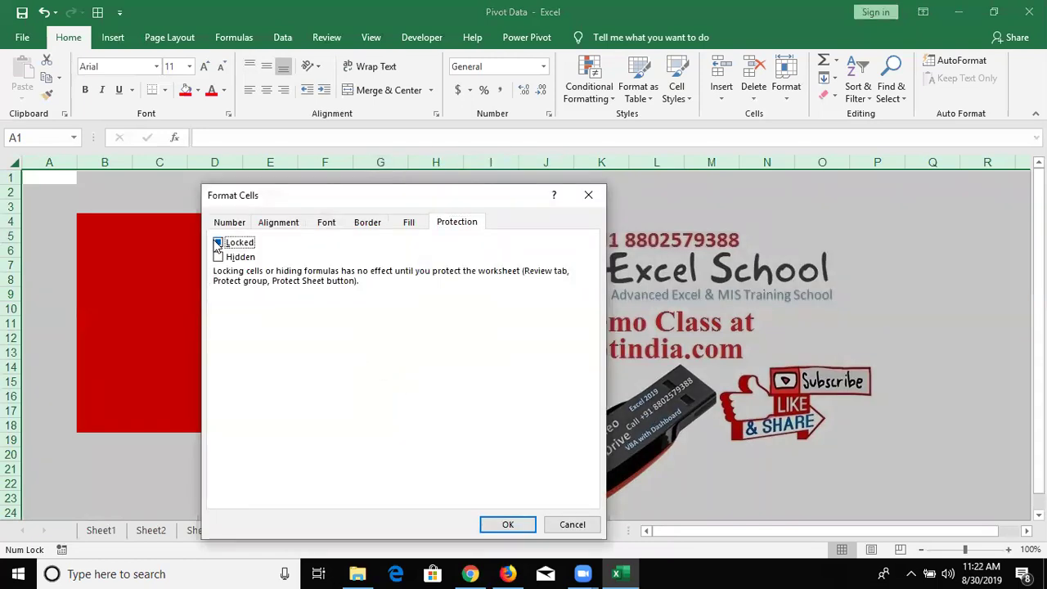
pyautogui.click(504, 524)
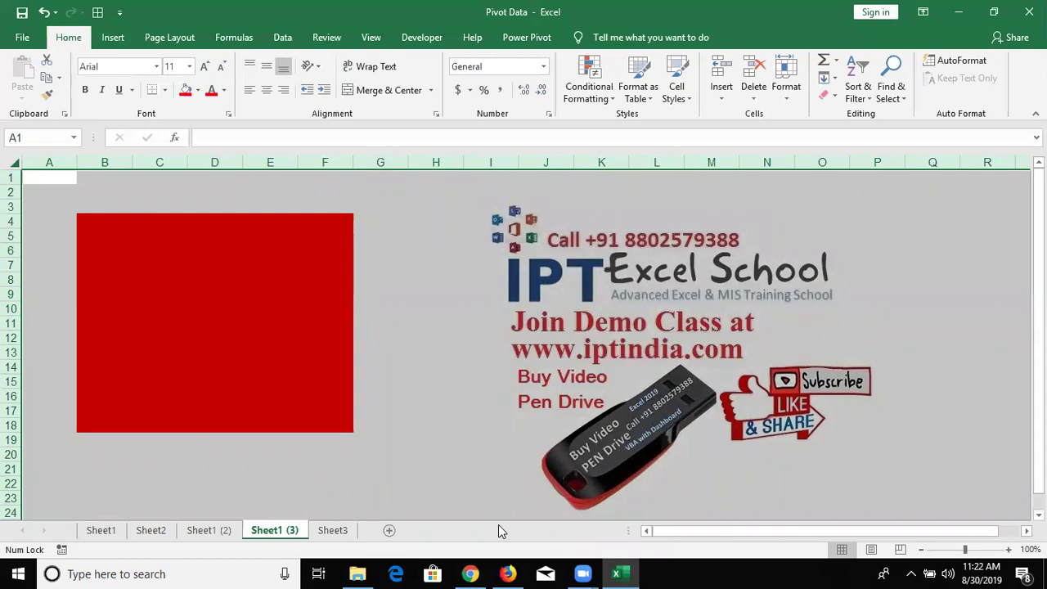
# Select the red B4:F18 block and turn Locked back on in its Format Cells Protection.
pyautogui.click(174, 221)
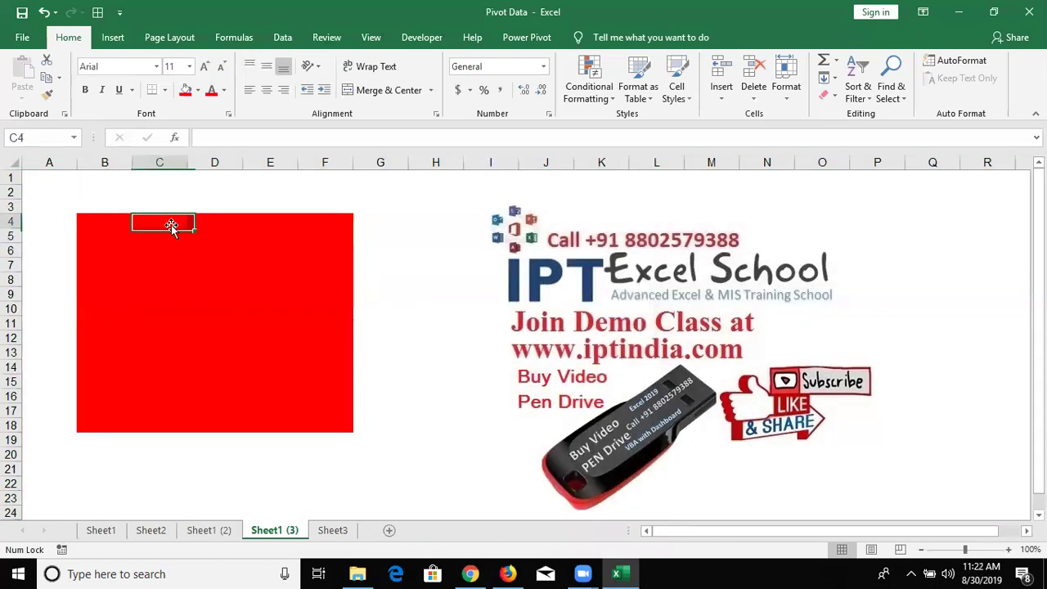
pyautogui.click(88, 222)
pyautogui.moveTo(88, 221)
pyautogui.mouseDown()
pyautogui.moveTo(324, 417)
pyautogui.moveTo(302, 384)
pyautogui.mouseUp()
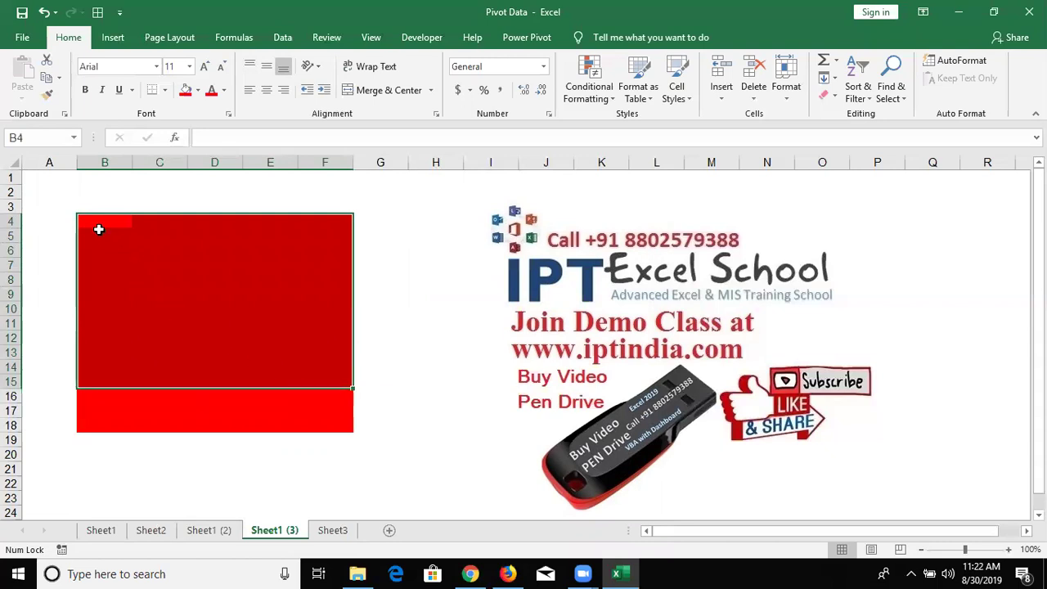
pyautogui.click(613, 428)
pyautogui.moveTo(95, 226); pyautogui.dragTo(334, 432)
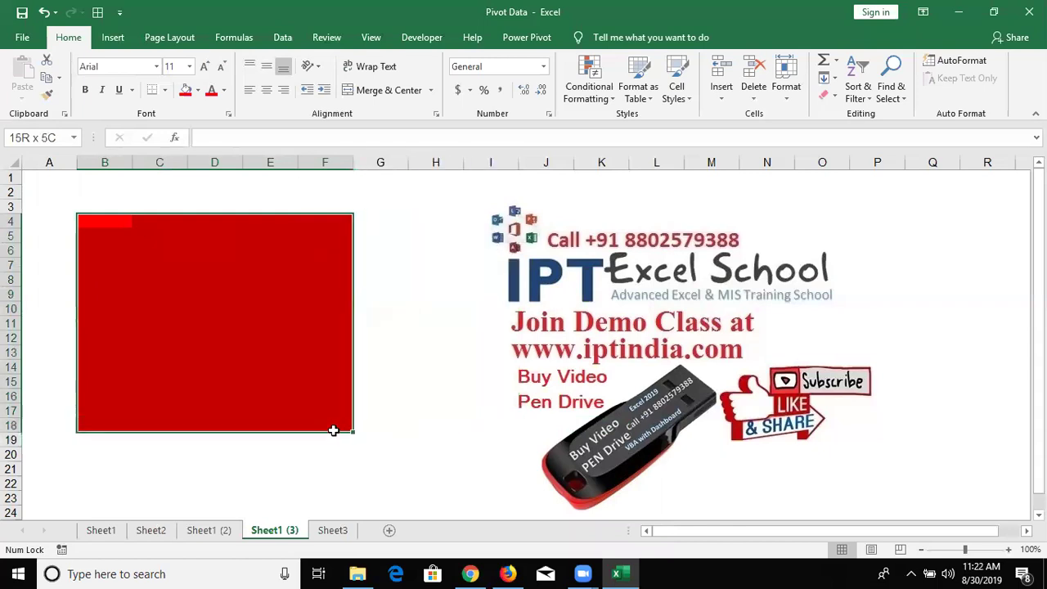
pyautogui.rightClick(241, 358)
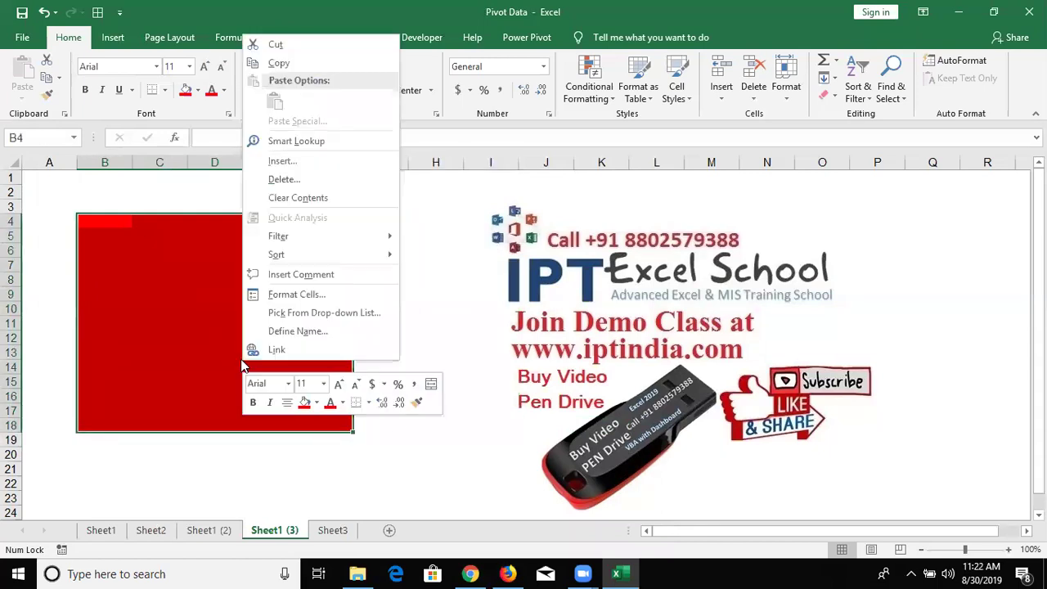
pyautogui.click(274, 296)
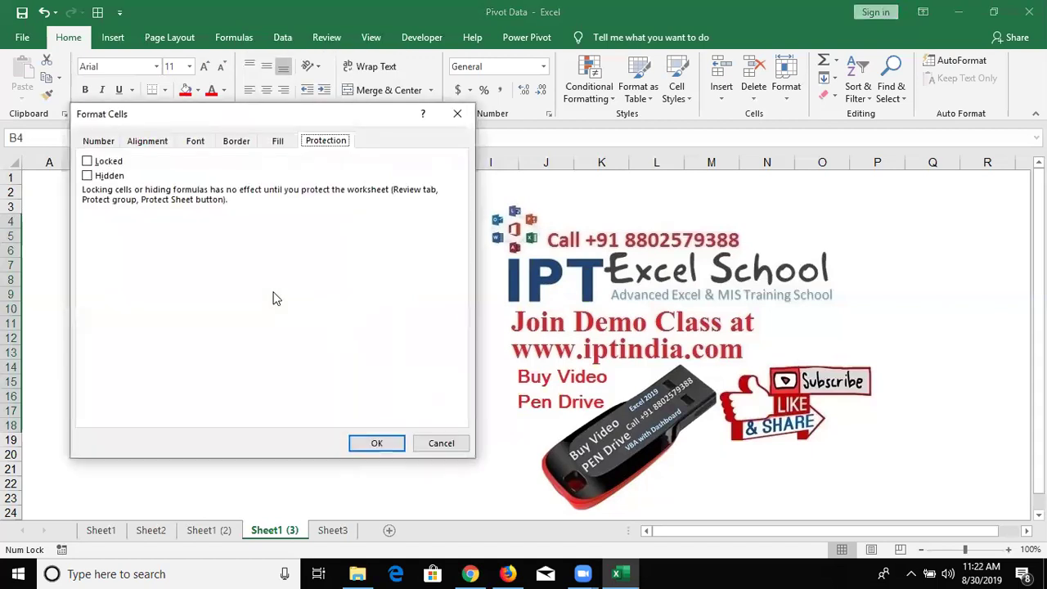
pyautogui.click(98, 163)
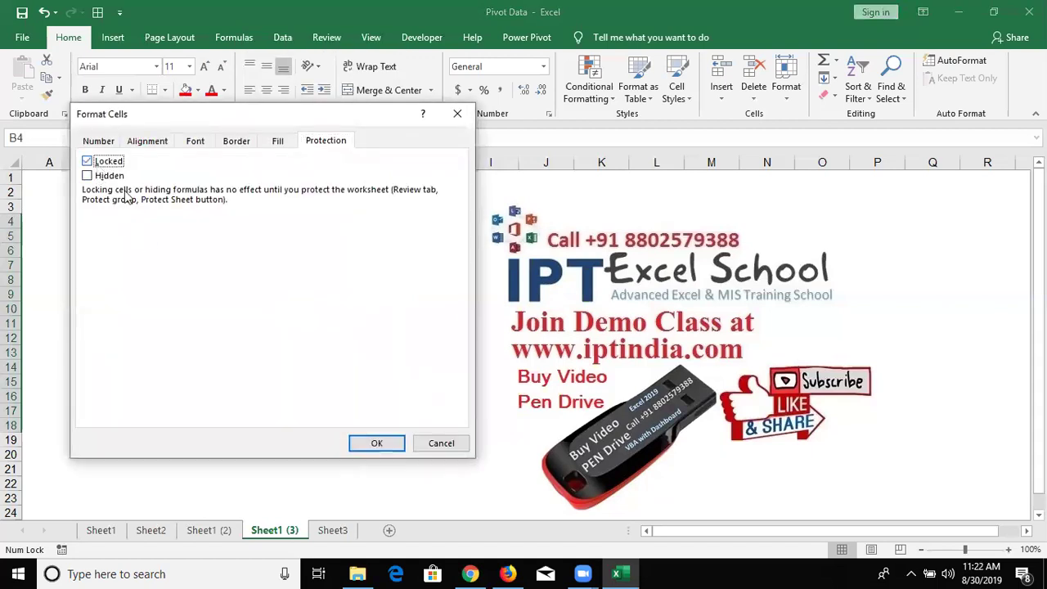
pyautogui.click(392, 445)
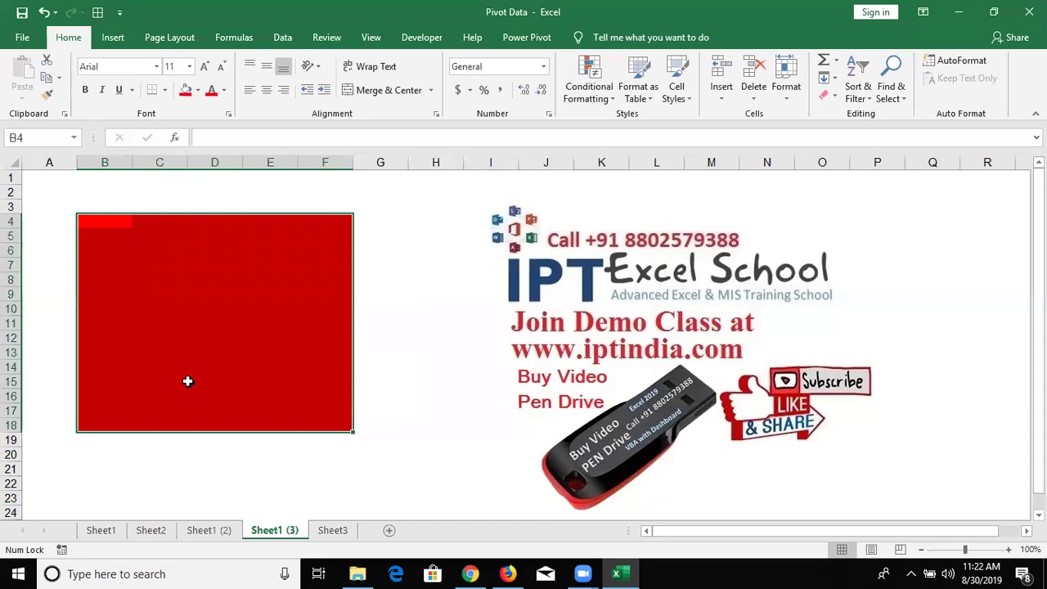
pyautogui.click(263, 468)
# Protect Sheet1 (3) with the default protection settings.
pyautogui.rightClick(272, 531)
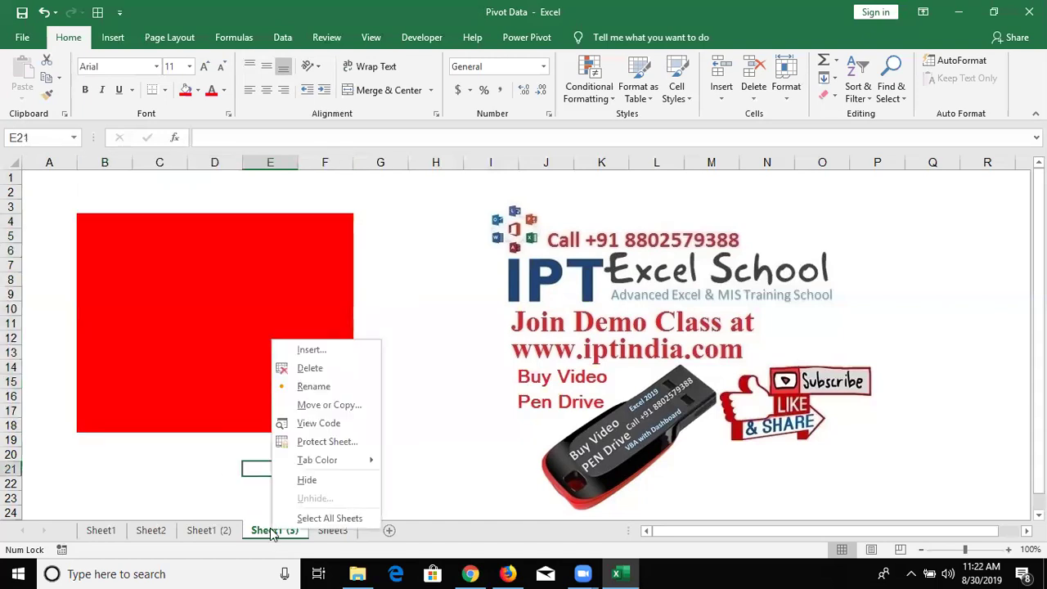
pyautogui.click(288, 442)
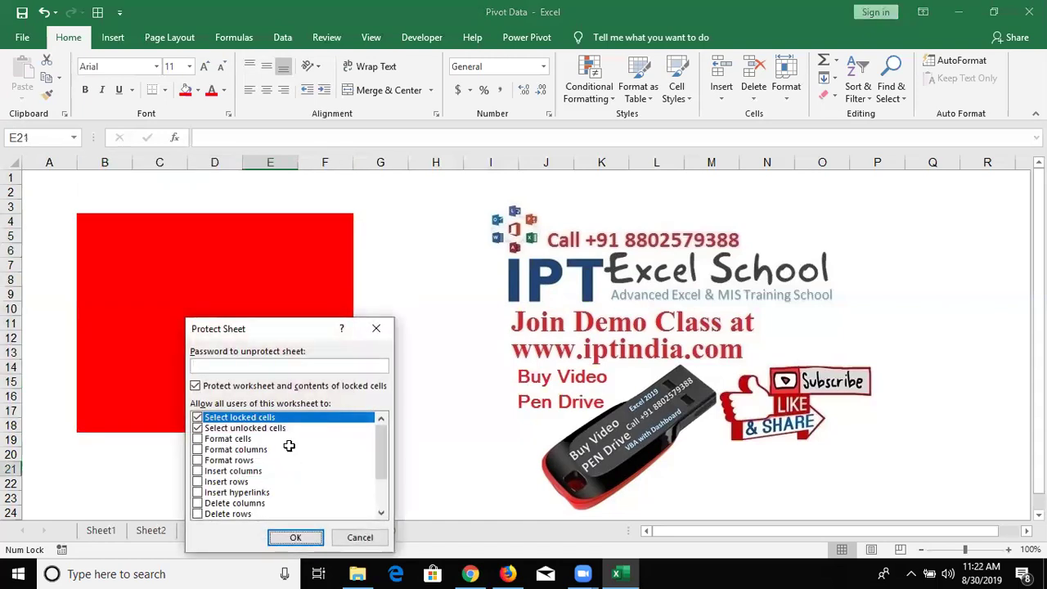
pyautogui.press('Return')
pyautogui.click(212, 453)
# Enter 'd' in D20 and 'sdf' in G18, and confirm locked D16 rejects edits.
pyautogui.write('d')
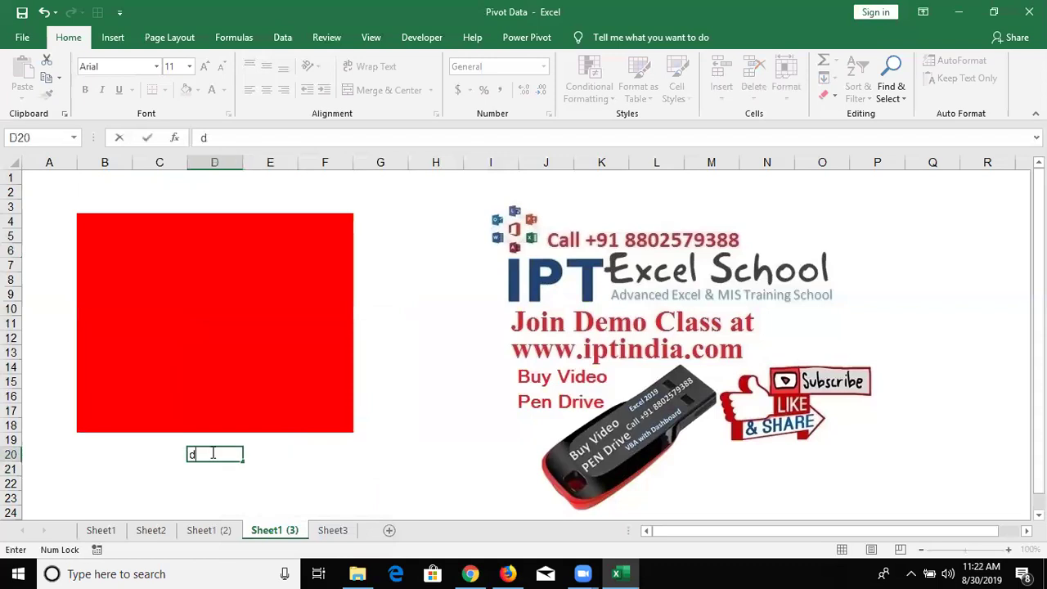
pyautogui.click(360, 424)
pyautogui.write('sdf')
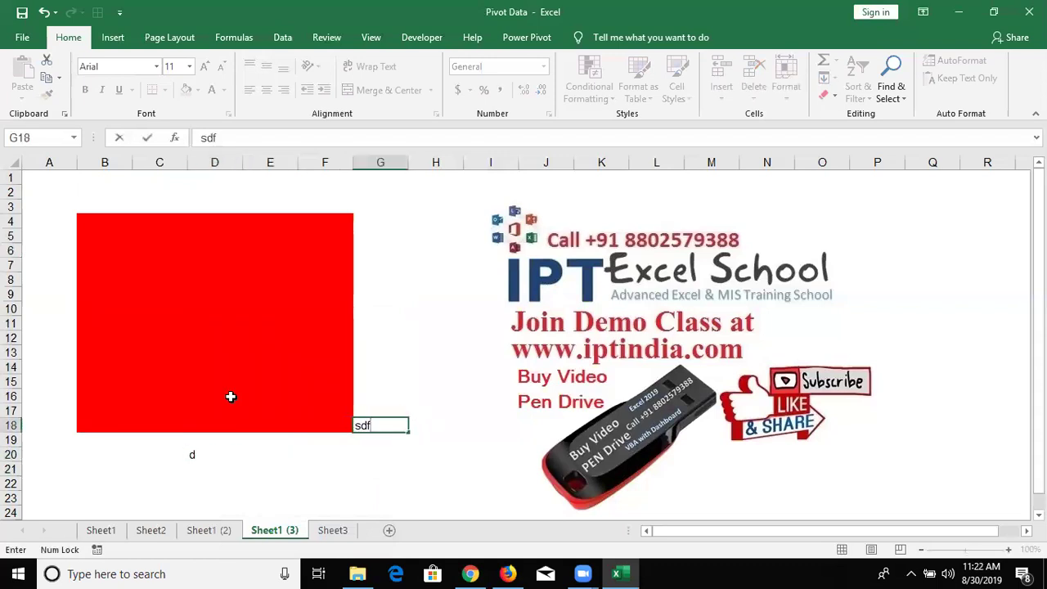
pyautogui.click(229, 397)
pyautogui.doubleClick(231, 399)
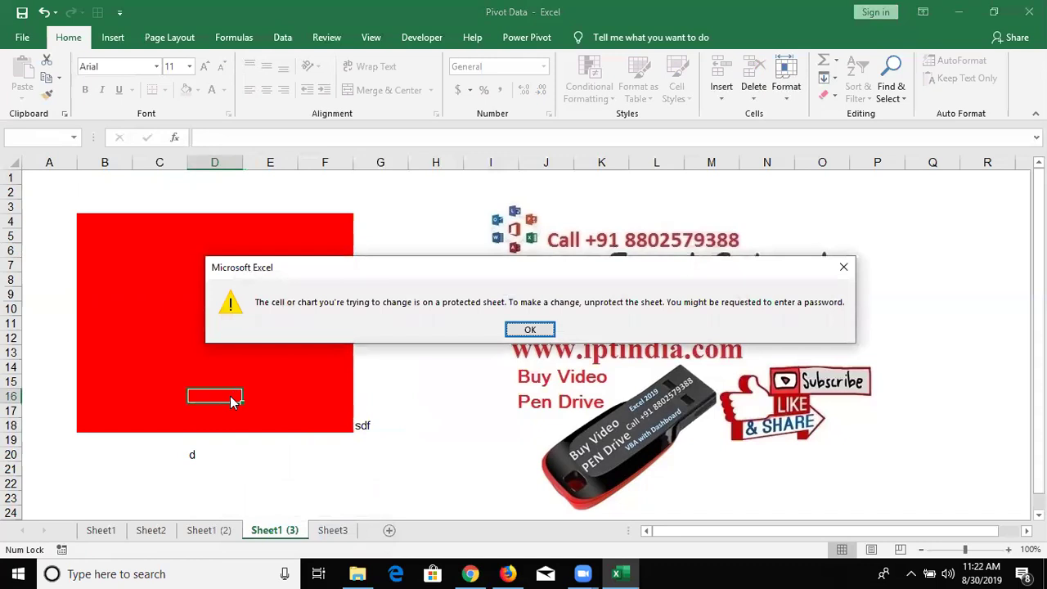
pyautogui.press('Return')
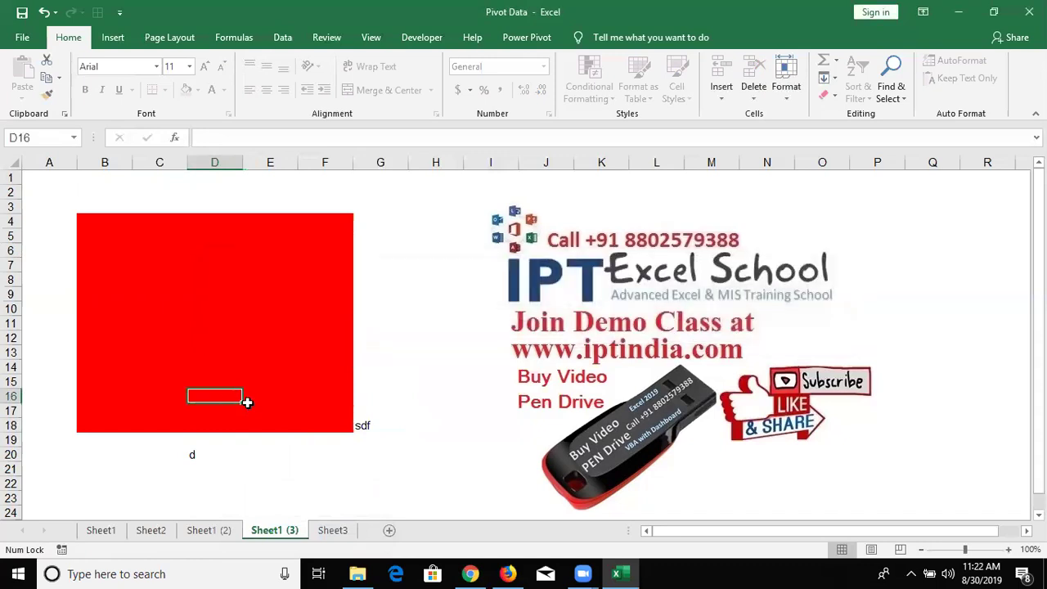
# Try dragging the Sheet1 (3) tab to copy the sheet.
pyautogui.moveTo(298, 534); pyautogui.dragTo(347, 522)
pyautogui.keyDown('ctrl'); pyautogui.click(347, 530); pyautogui.keyUp('ctrl')
pyautogui.keyDown('ctrl'); pyautogui.click(347, 538); pyautogui.keyUp('ctrl')
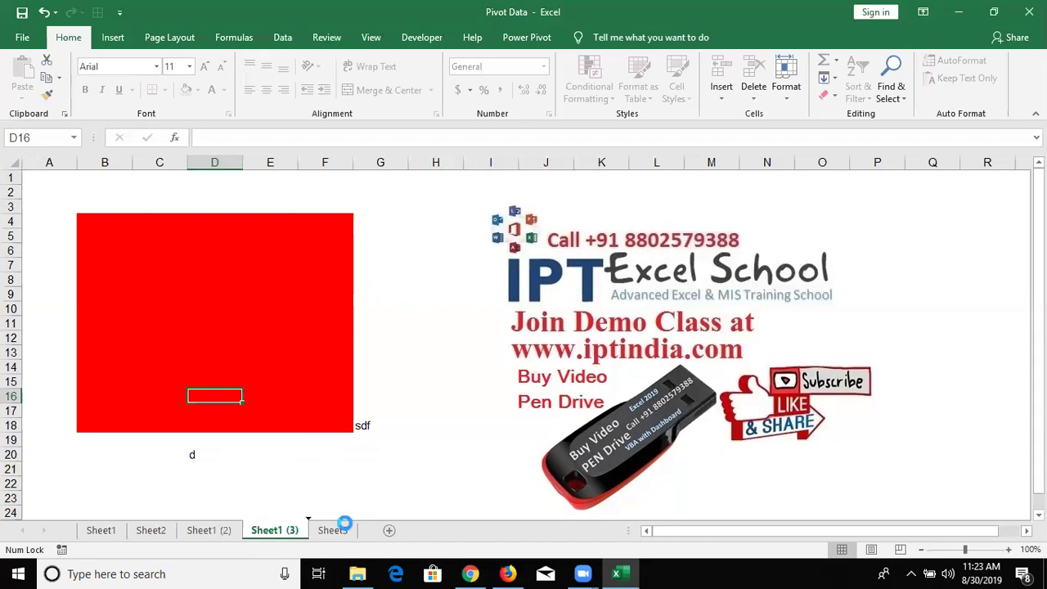
# Copy Sheet1 (3) as Sheet1 (4) and unprotect the copy.
pyautogui.keyDown('ctrl'); pyautogui.moveTo(281, 533); pyautogui.dragTo(348, 530); pyautogui.keyUp('ctrl')
pyautogui.rightClick(347, 530)
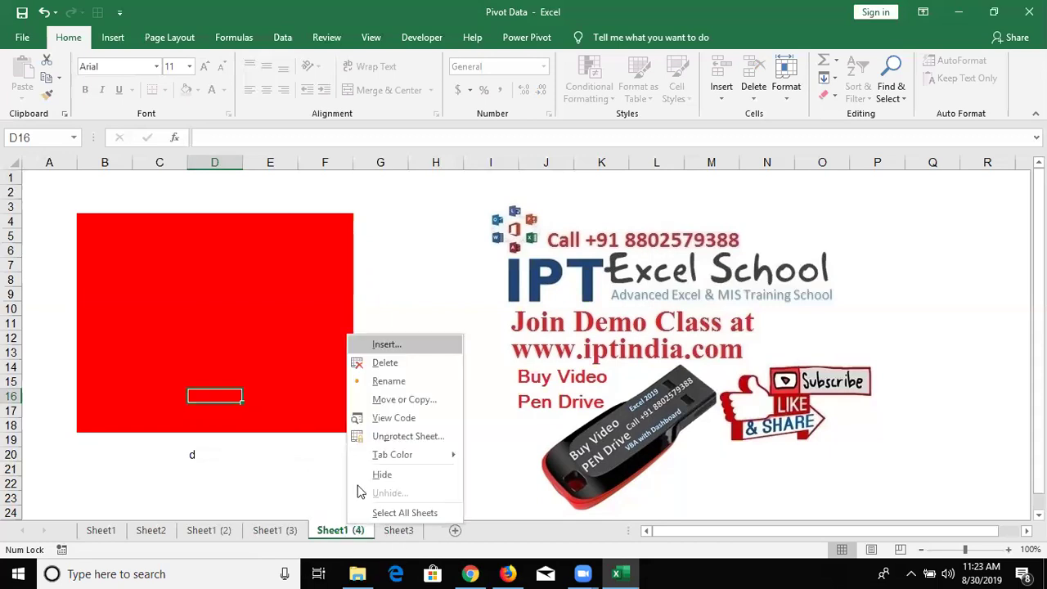
pyautogui.click(388, 434)
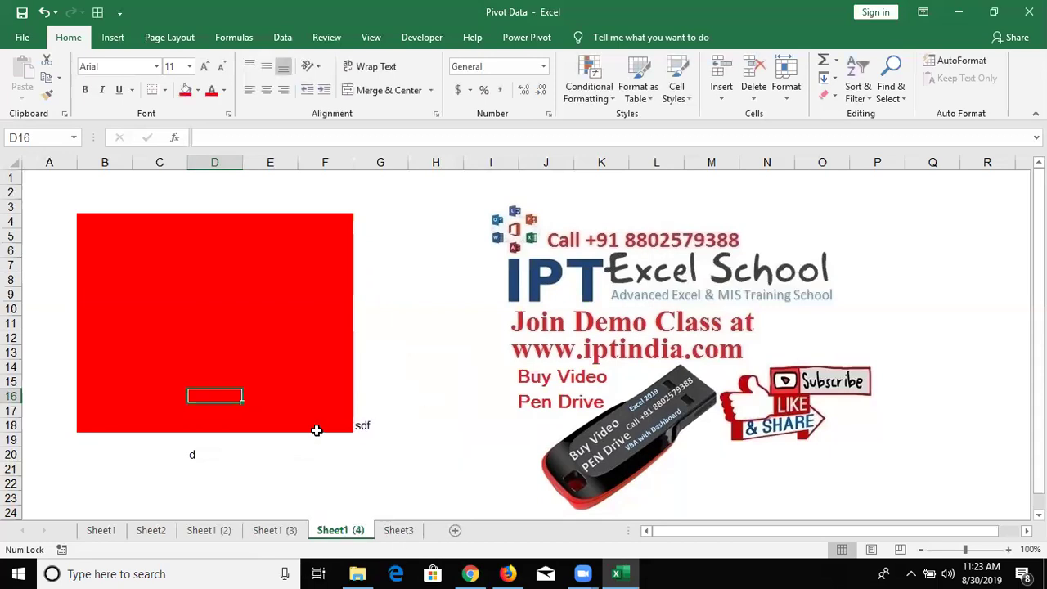
# Set every cell on Sheet1 (4) to Locked in Format Cells Protection.
pyautogui.click(7, 168)
pyautogui.rightClick(97, 209)
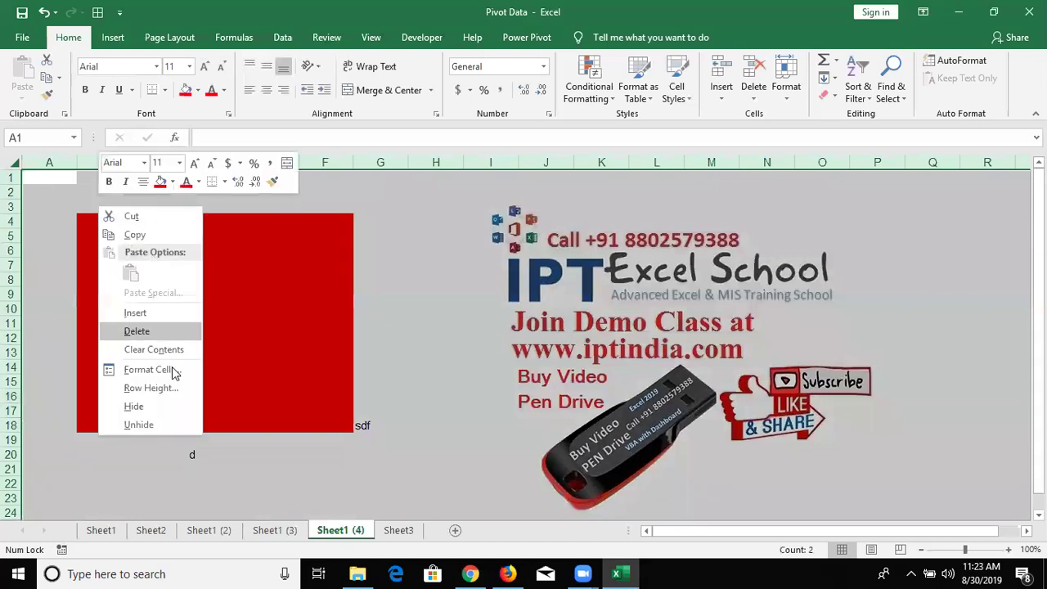
pyautogui.click(154, 370)
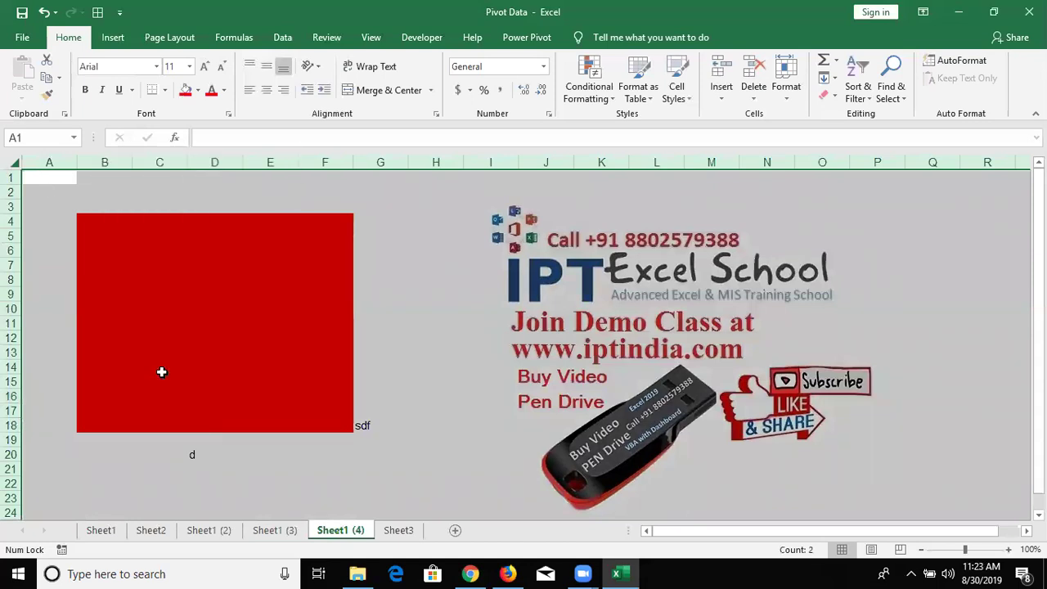
pyautogui.click(23, 240)
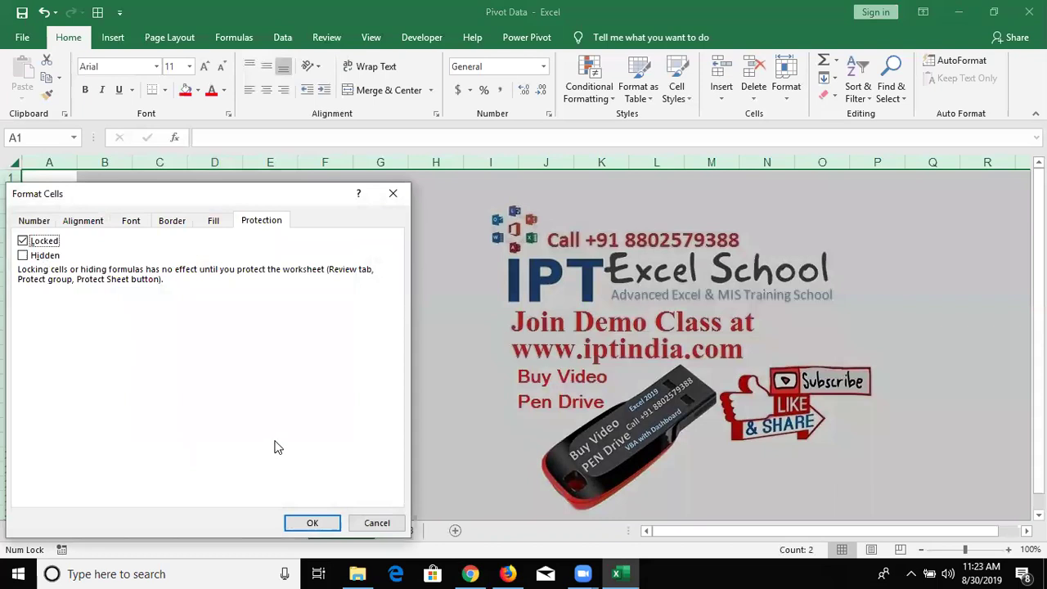
pyautogui.click(311, 522)
# Select columns A through F and delete their contents.
pyautogui.click(57, 204)
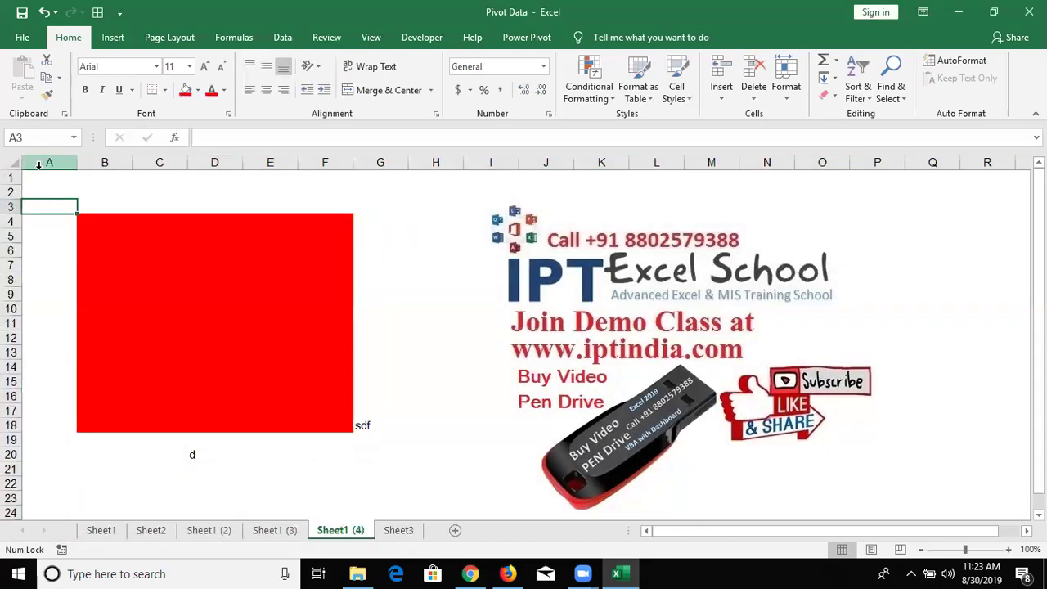
pyautogui.click(41, 163)
pyautogui.moveTo(237, 201)
pyautogui.mouseDown()
pyautogui.moveTo(360, 224)
pyautogui.moveTo(334, 210)
pyautogui.mouseUp()
pyautogui.press('Delete')
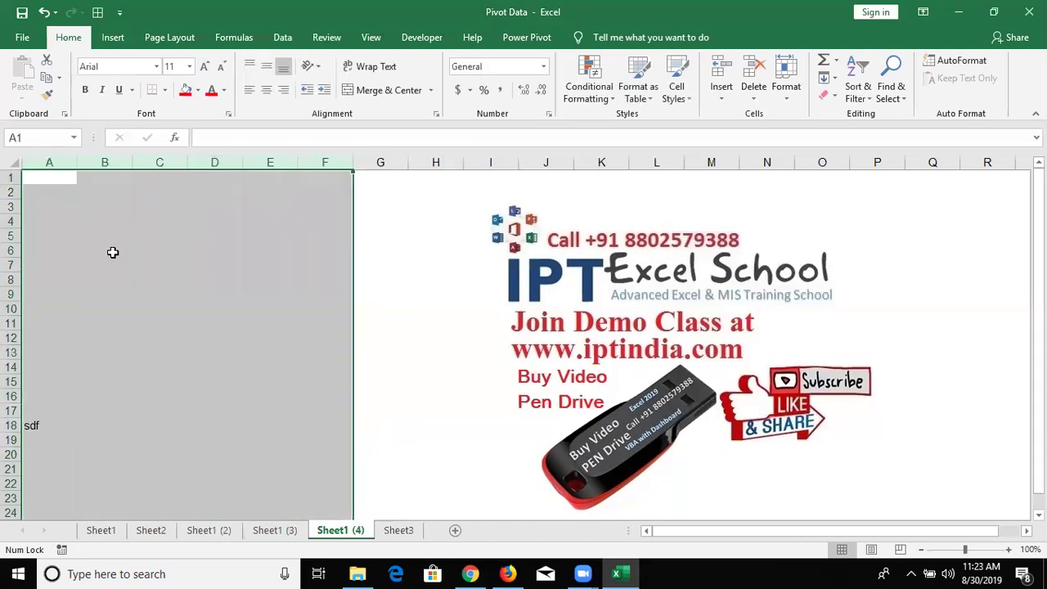
# Type the headers Name, Qty, MRP, Amt, Com, GST, Total, Date, Time into A1:I1.
pyautogui.click(57, 191)
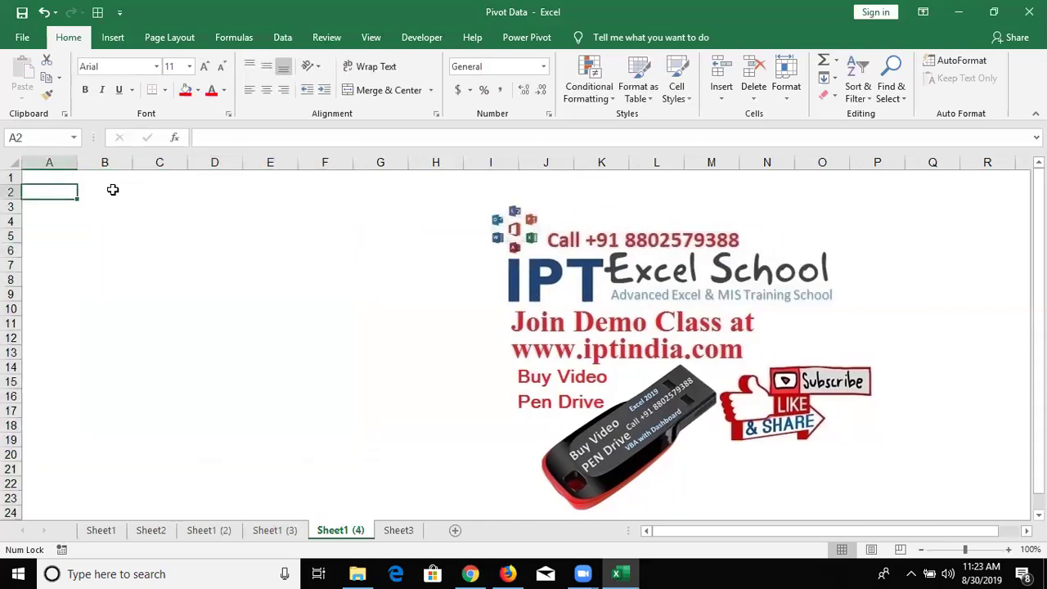
pyautogui.press('Up')
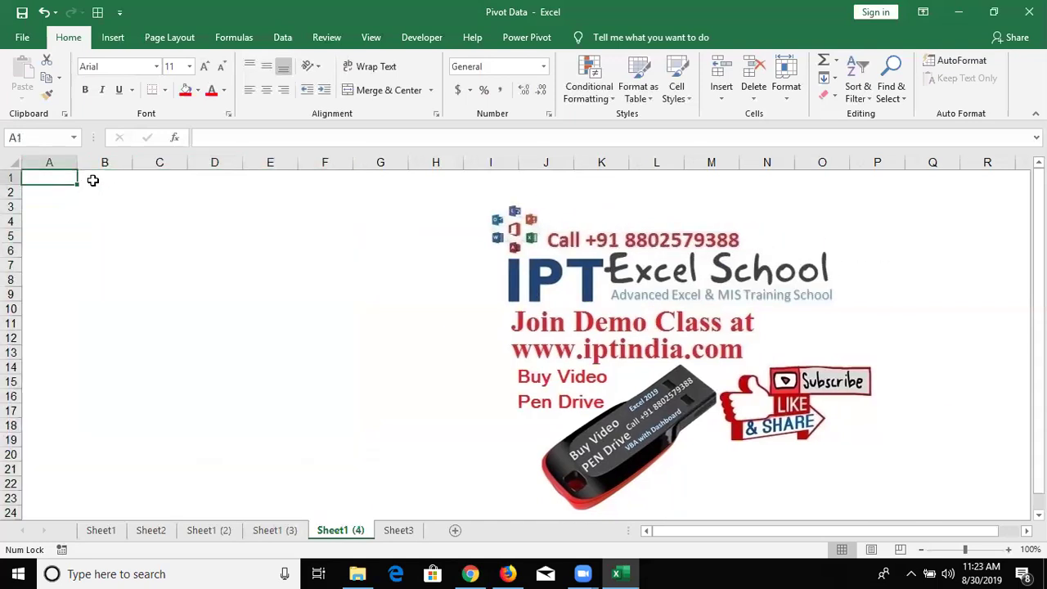
pyautogui.write('Name')
pyautogui.press('Tab')
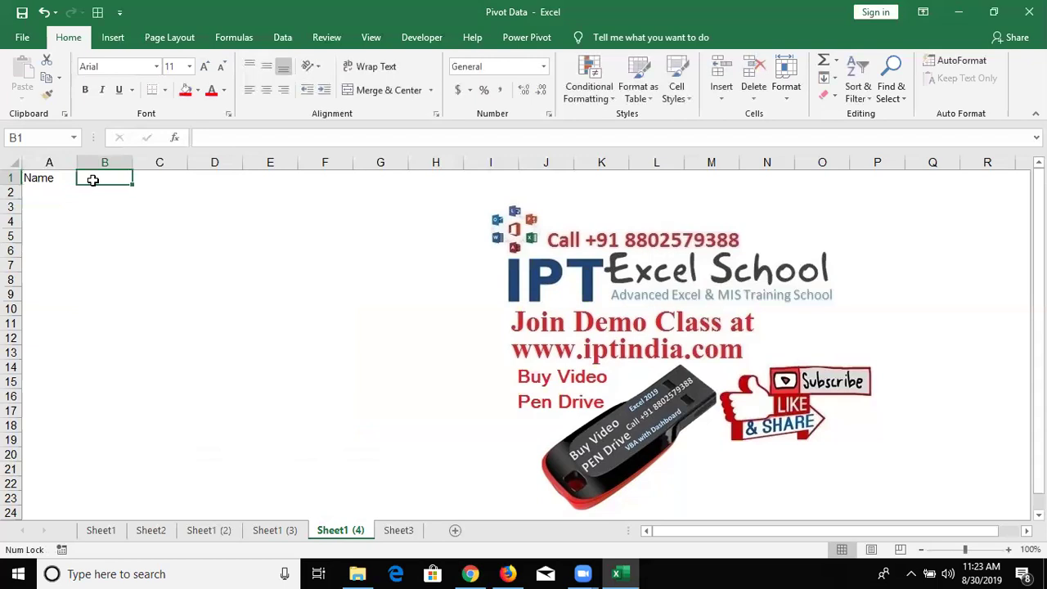
pyautogui.write('Qt')
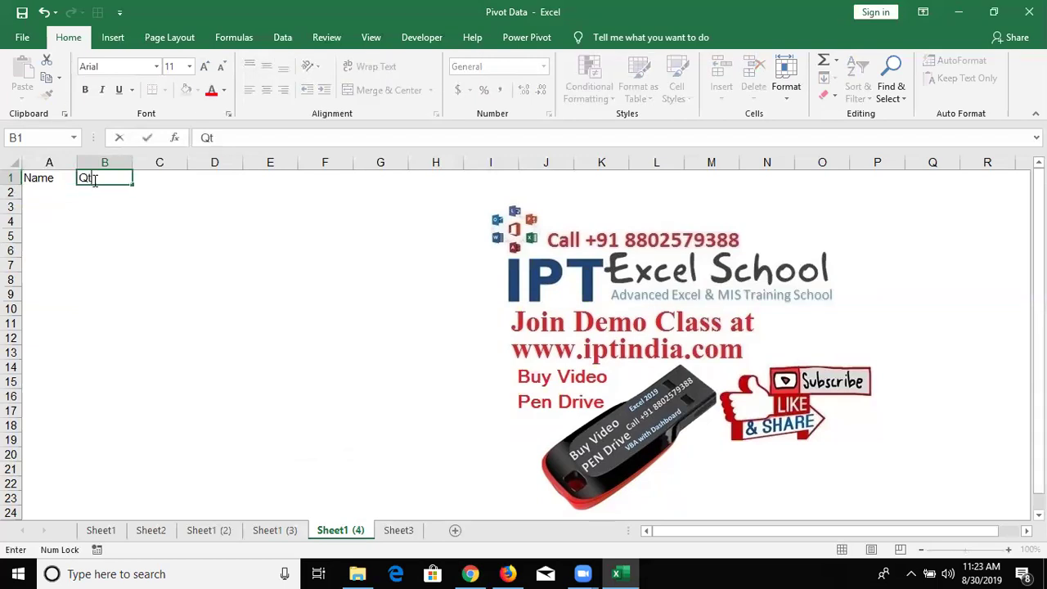
pyautogui.write('y')
pyautogui.press('Tab')
pyautogui.write('MRP')
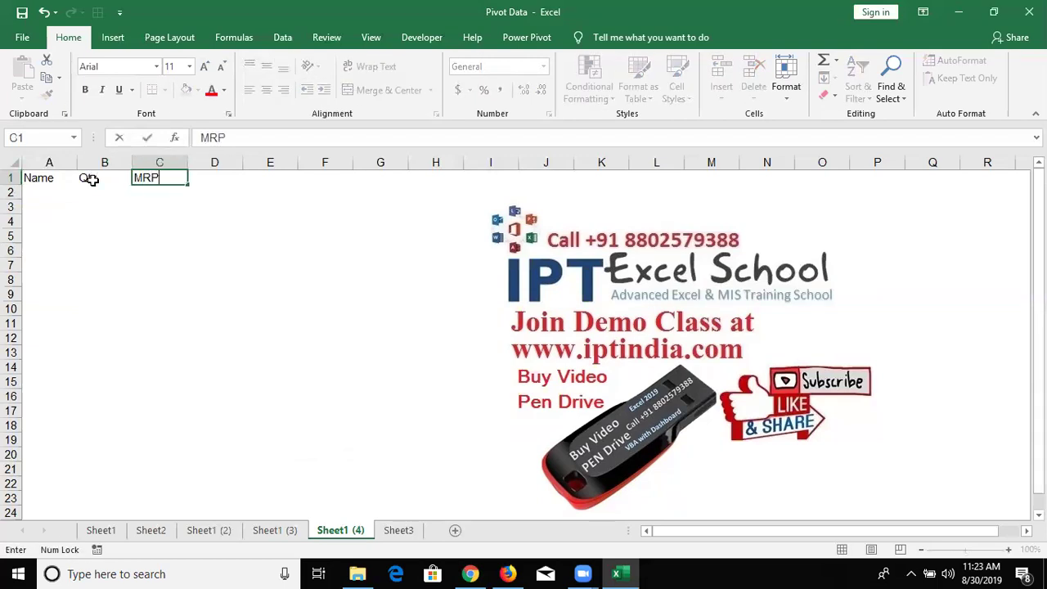
pyautogui.press('Tab')
pyautogui.write('Amt')
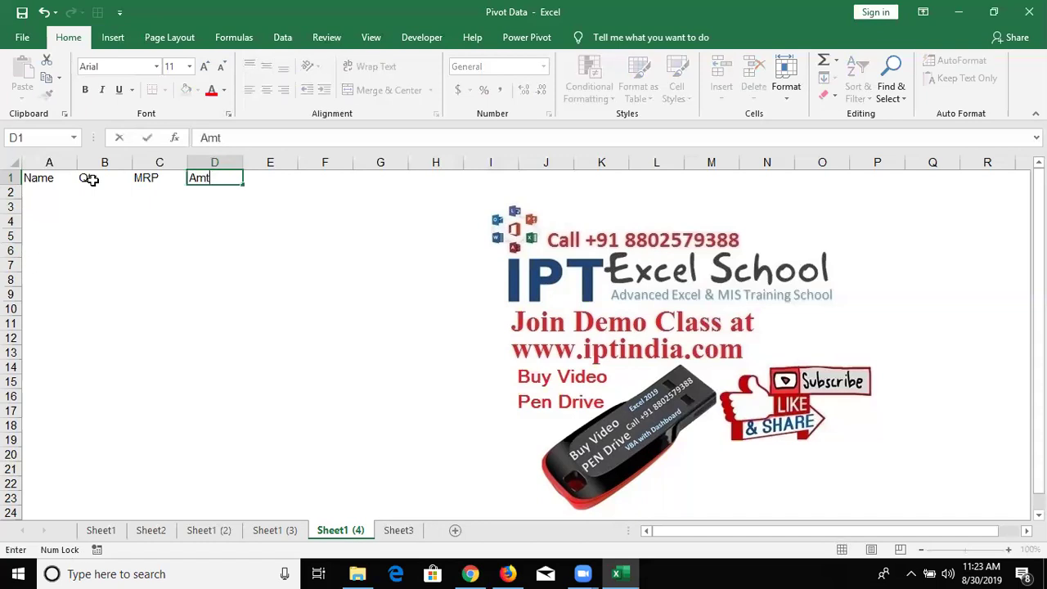
pyautogui.press('Tab')
pyautogui.write('Com')
pyautogui.press('Tab')
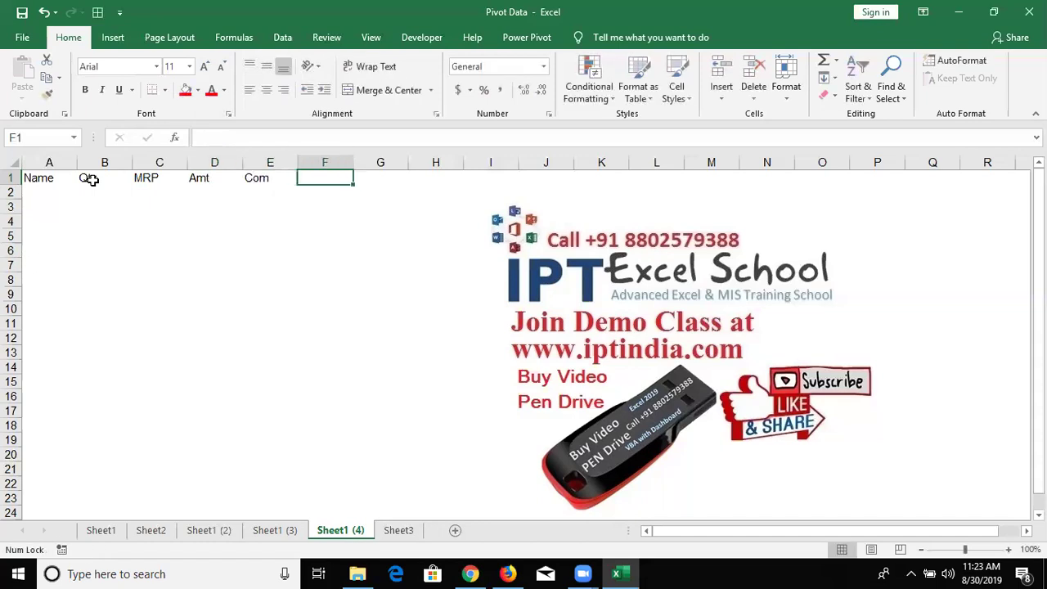
pyautogui.write('GST')
pyautogui.press('Tab')
pyautogui.write('Total')
pyautogui.press('Tab')
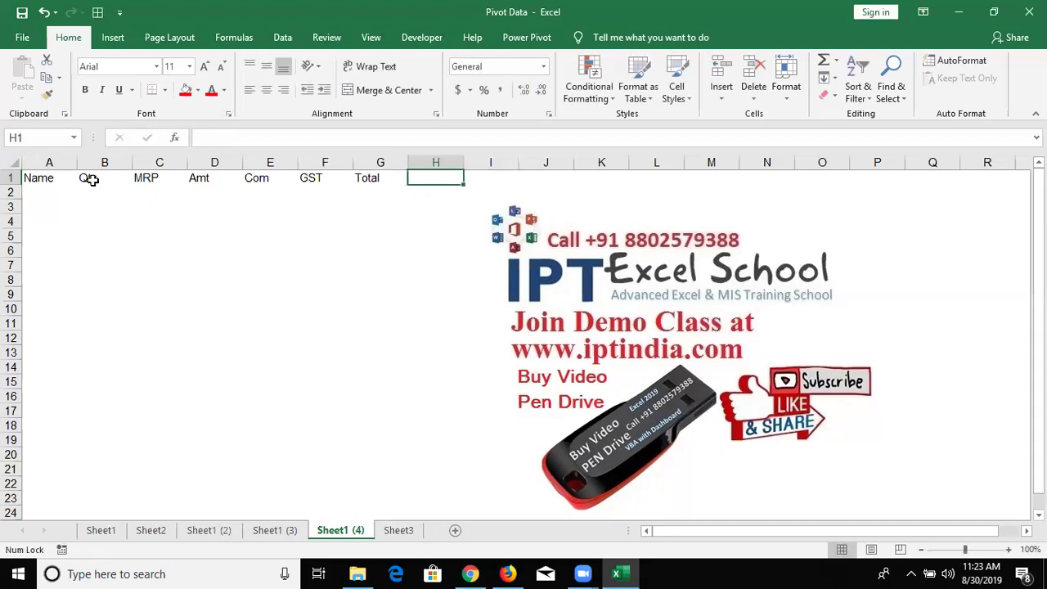
pyautogui.write('Date')
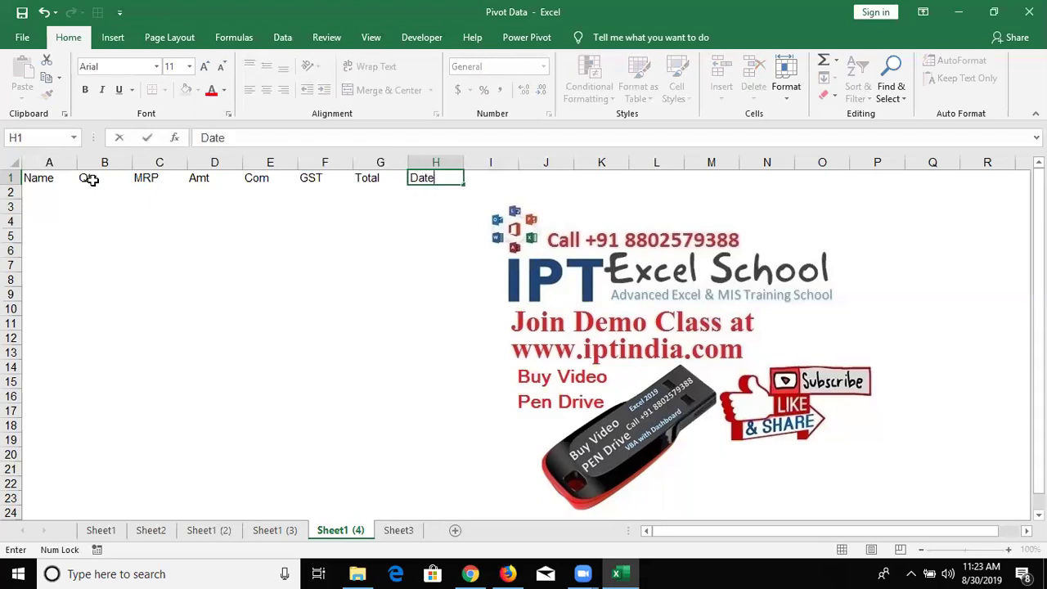
pyautogui.press('Tab')
pyautogui.write('Time')
pyautogui.press('Return')
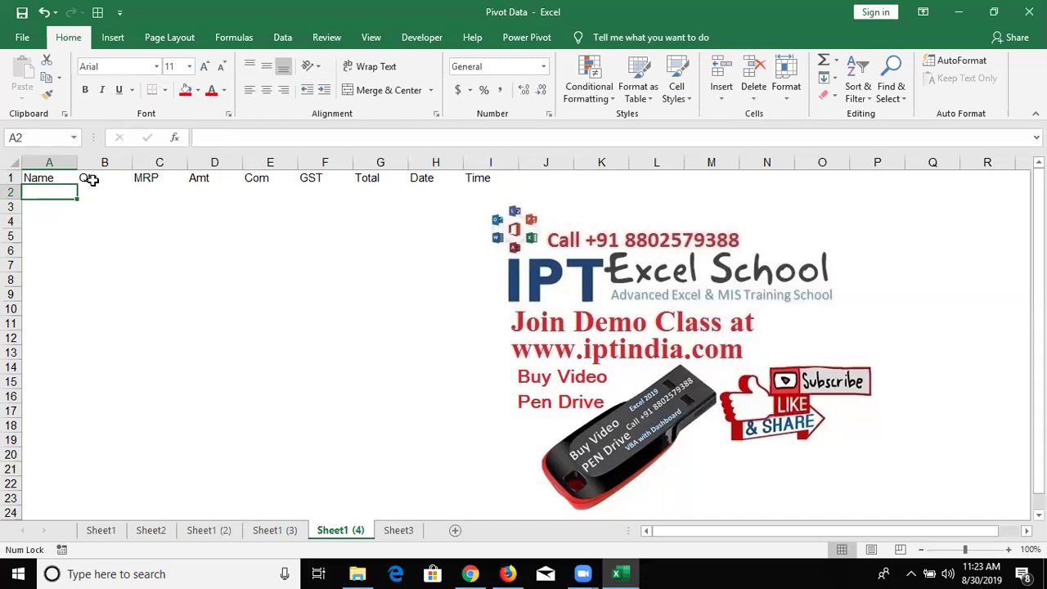
# Enter the Amt formula in D2, multiplying Qty by MRP.
pyautogui.press('Tab')
pyautogui.press('Tab')
pyautogui.press('Tab')
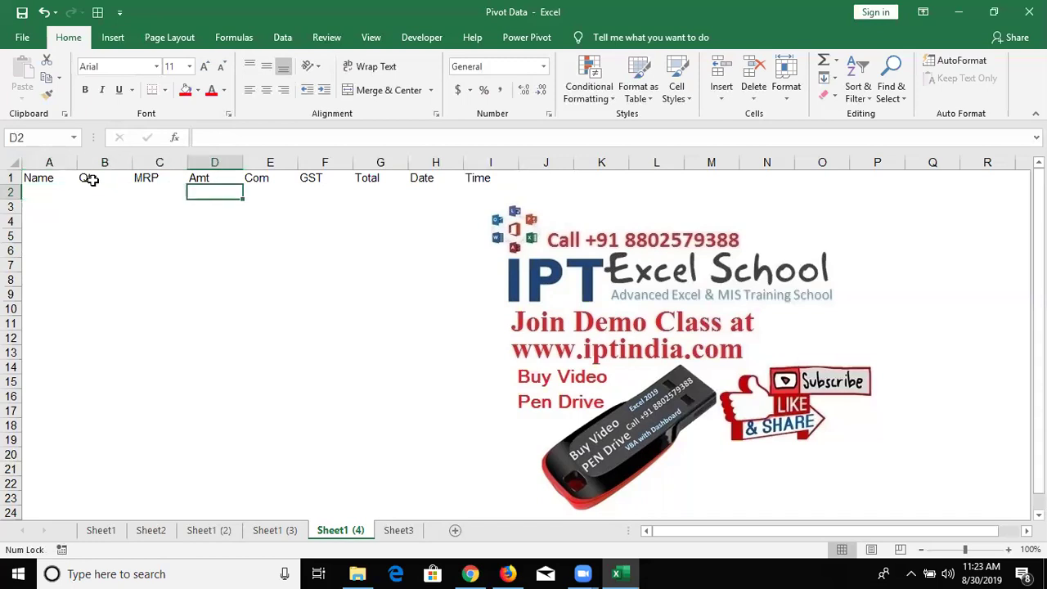
pyautogui.write('=')
pyautogui.press('Left')
pyautogui.press('Left')
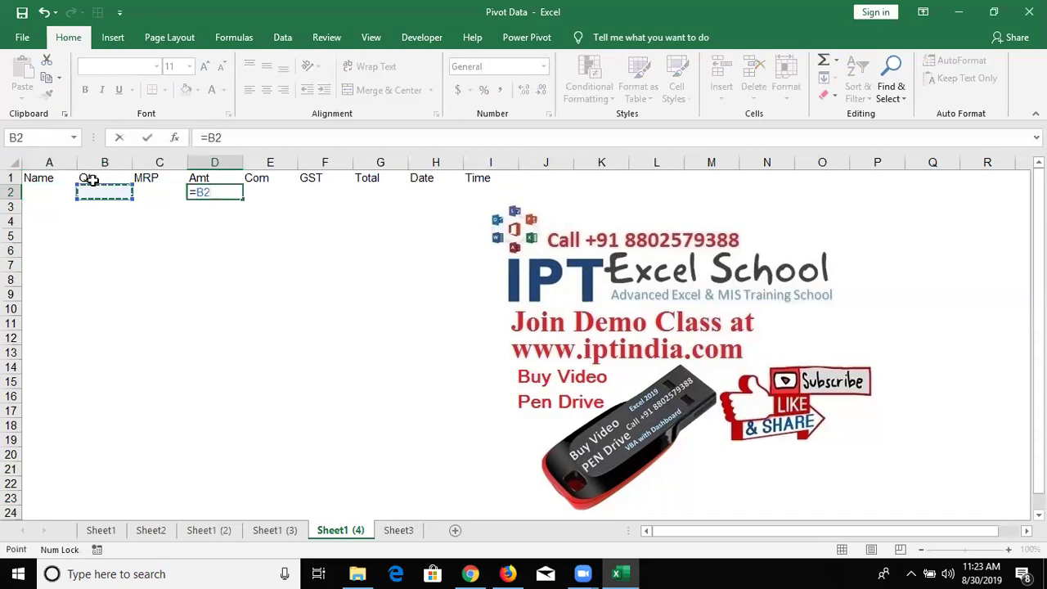
pyautogui.write('*')
pyautogui.press('Left')
pyautogui.hotkey('ctrl', 'Return')
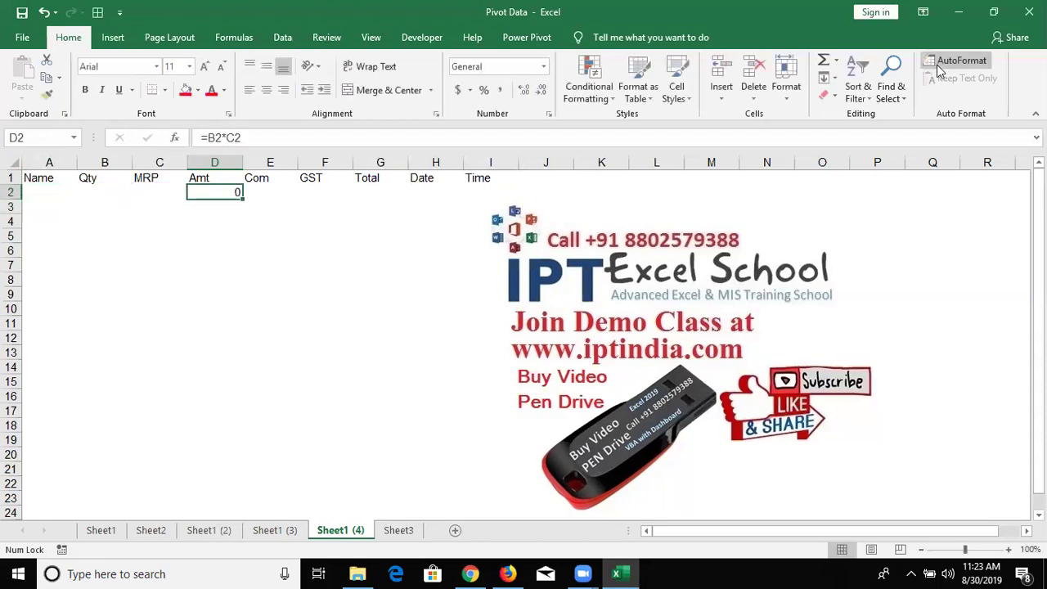
# Enter a 2% commission formula on Amt in E2.
pyautogui.press('Tab')
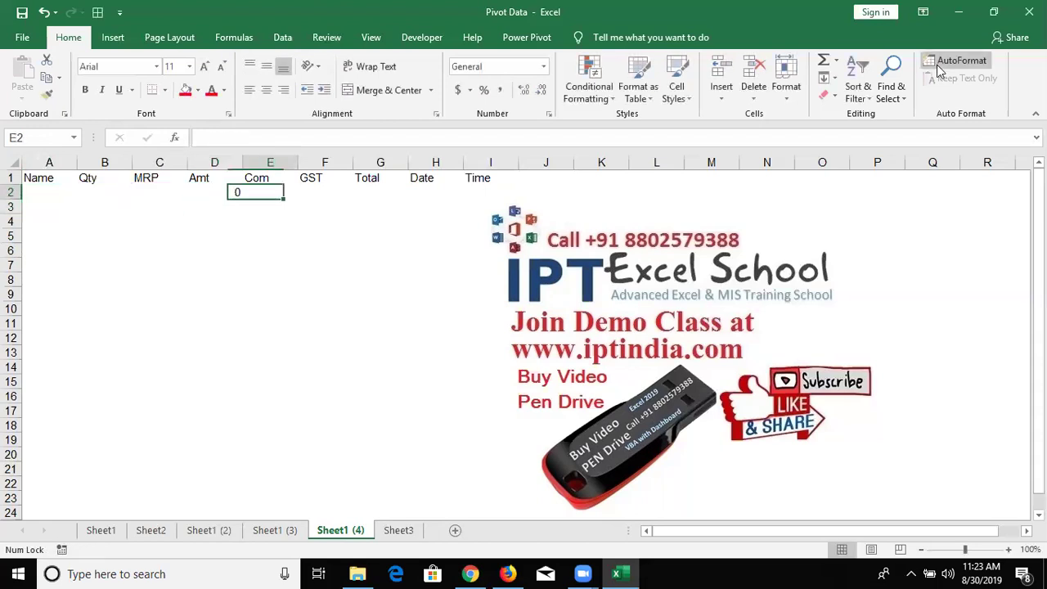
pyautogui.write('\\')
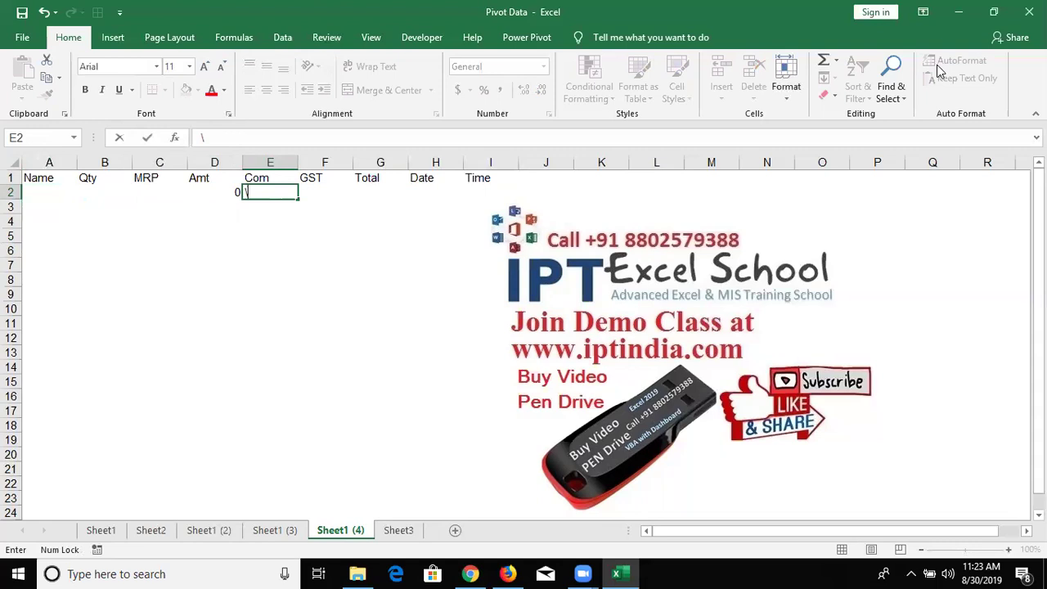
pyautogui.press('BackSpace')
pyautogui.write('=')
pyautogui.press('Left')
pyautogui.write('*10')
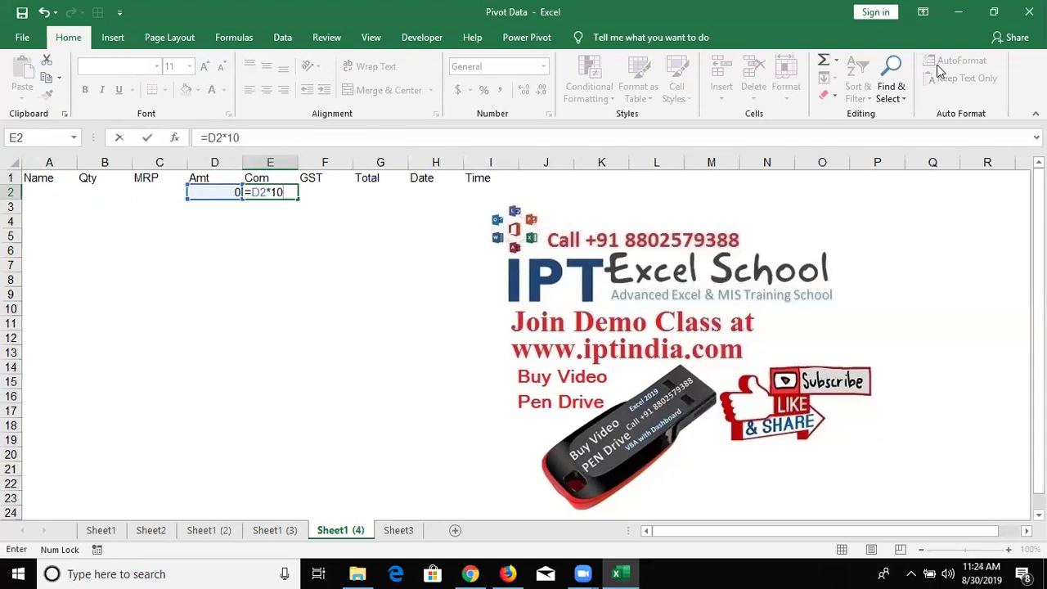
pyautogui.press('BackSpace')
pyautogui.press('BackSpace')
pyautogui.write('2')
pyautogui.write('%')
pyautogui.hotkey('ctrl', 'Return')
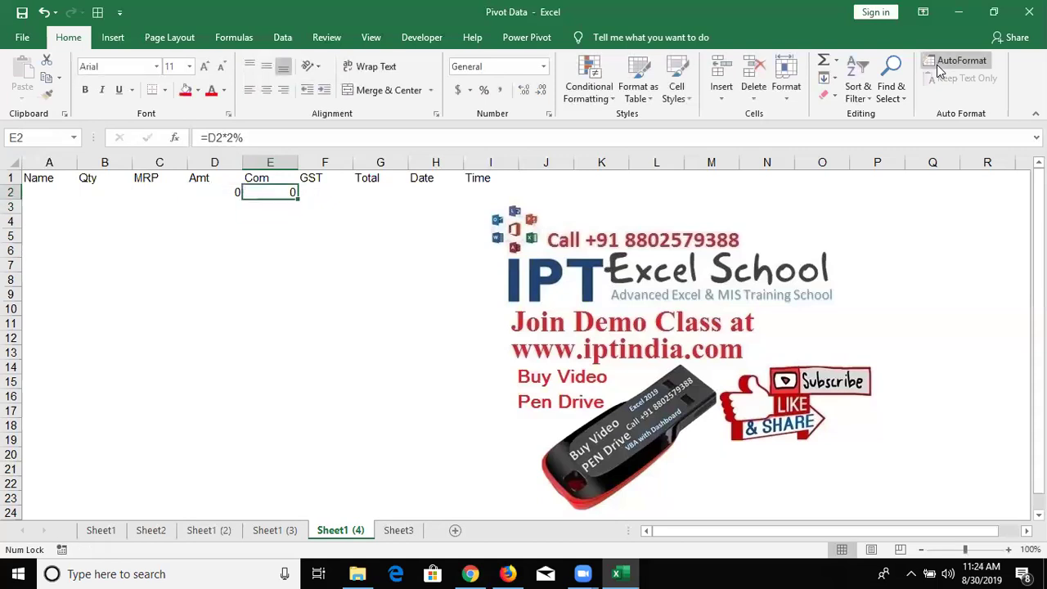
# Enter an 18% GST formula on Amt in F2.
pyautogui.press('Right')
pyautogui.write('=')
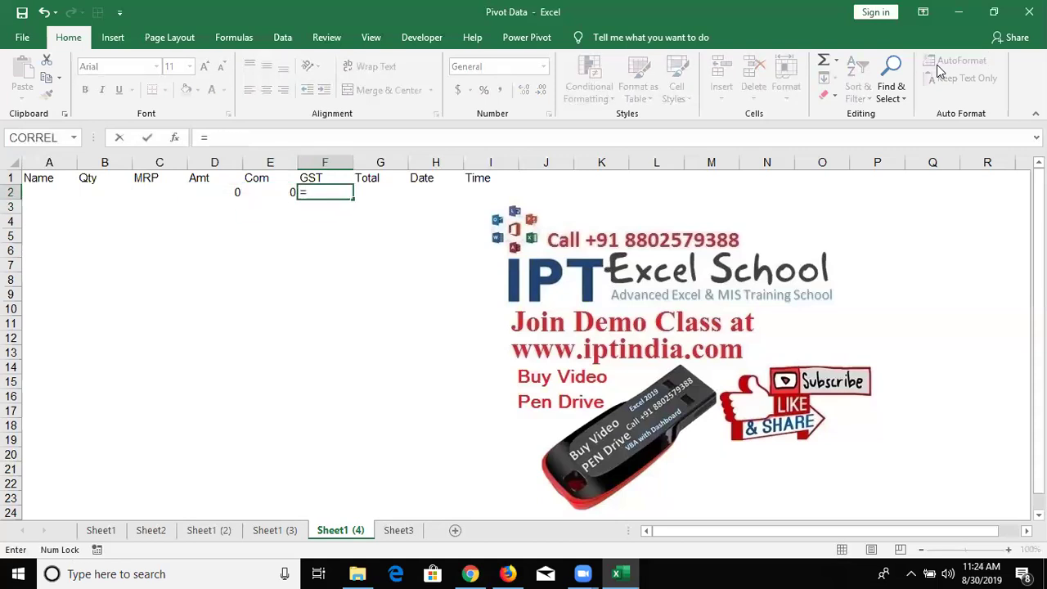
pyautogui.press('Left')
pyautogui.press('Left')
pyautogui.write('*18')
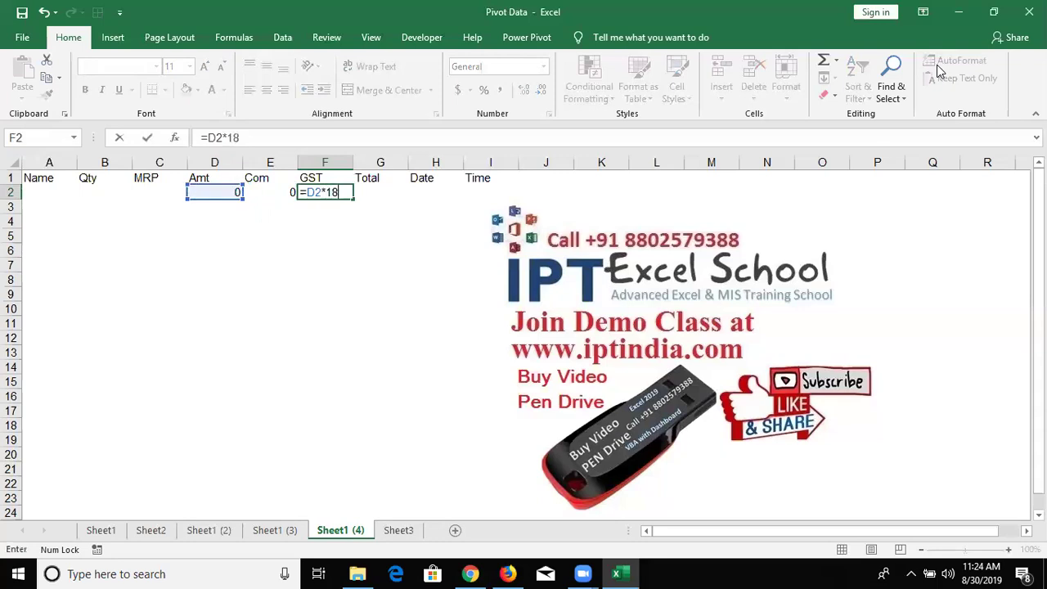
pyautogui.write('%')
pyautogui.hotkey('ctrl', 'Return')
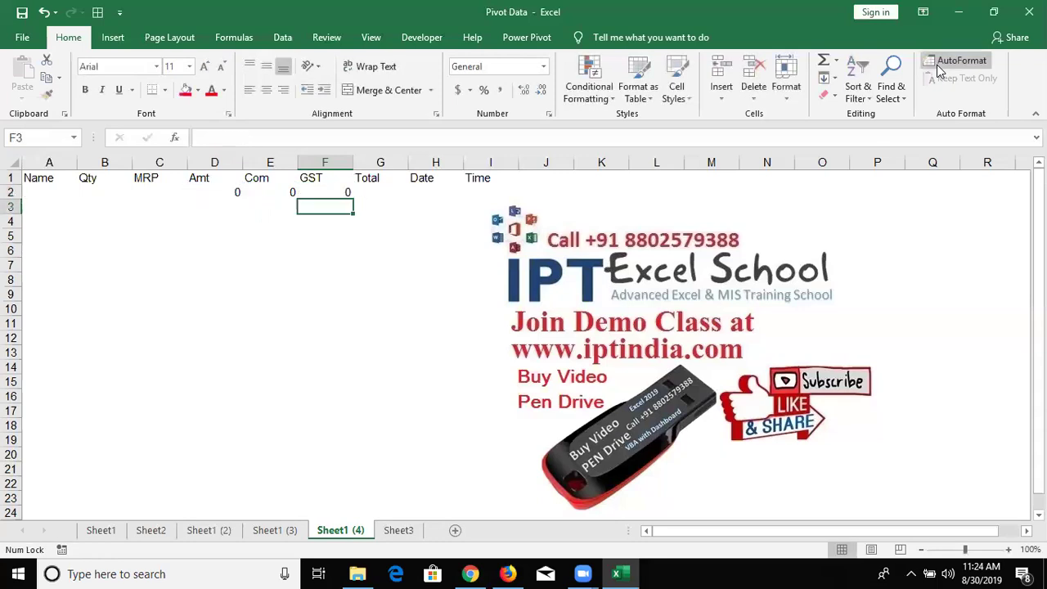
# AutoSum Amt, Com and GST into the Total cell G2.
pyautogui.press('Right')
pyautogui.hotkey('alt', '=')
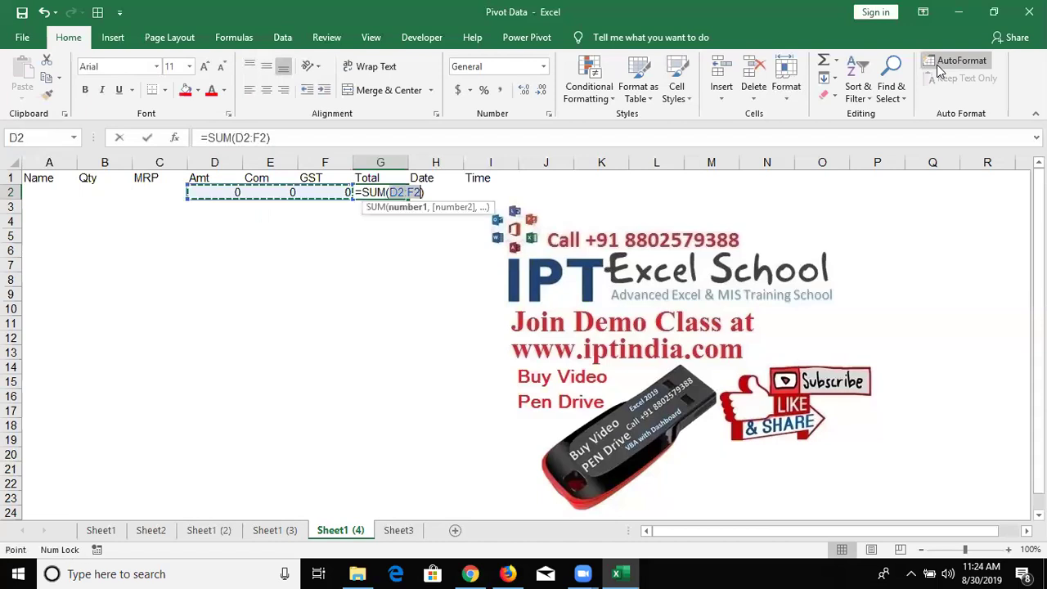
pyautogui.press('Return')
# Select D2:G23 and fill the row 2 formulas down with Ctrl+D.
pyautogui.press('Left')
pyautogui.press('Left')
pyautogui.press('Left')
pyautogui.press('Up')
pyautogui.press('Right')
pyautogui.press('Left')
pyautogui.hotkey('shift', 'Right')
pyautogui.hotkey('shift', 'Right')
pyautogui.hotkey('shift', 'Right')
pyautogui.hotkey('shift', 'Right')
pyautogui.hotkey('shift', 'Left')
pyautogui.hotkey('shift', 'Down')
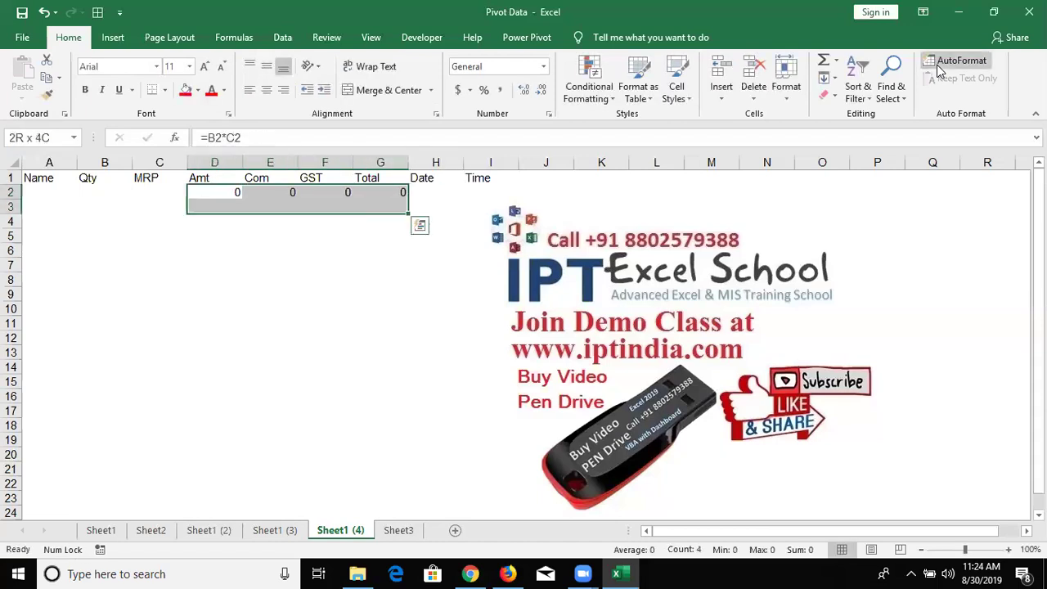
pyautogui.hotkey('shift', 'Down')
pyautogui.hotkey('shift', 'Down')
pyautogui.hotkey('shift', 'Down')
pyautogui.hotkey('shift', 'Down')
pyautogui.hotkey('shift', 'Down')
pyautogui.hotkey('shift', 'Down')
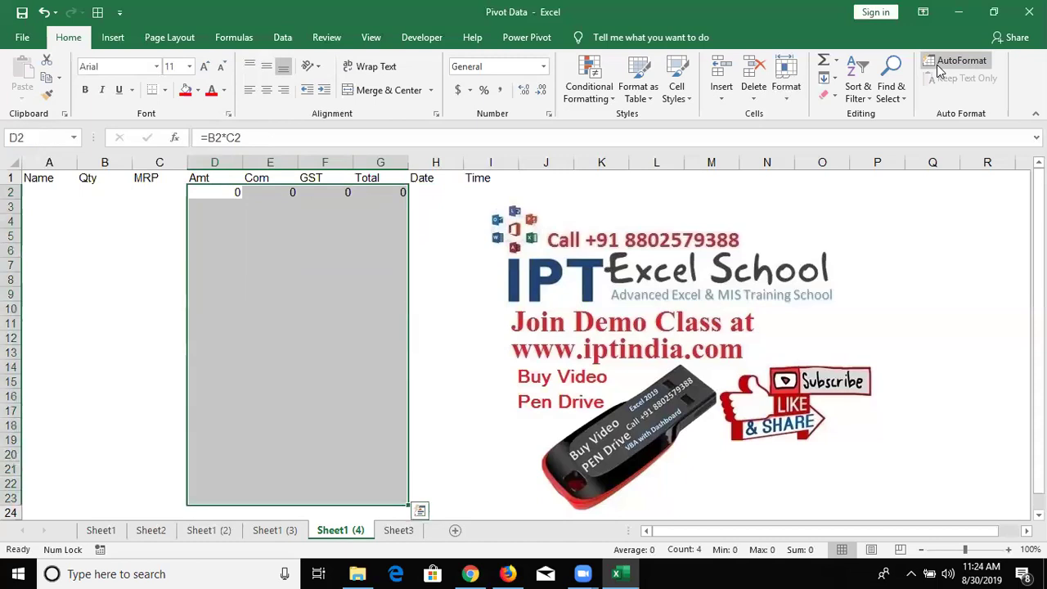
pyautogui.hotkey('ctrl', 'd')
pyautogui.press('Left')
pyautogui.press('Left')
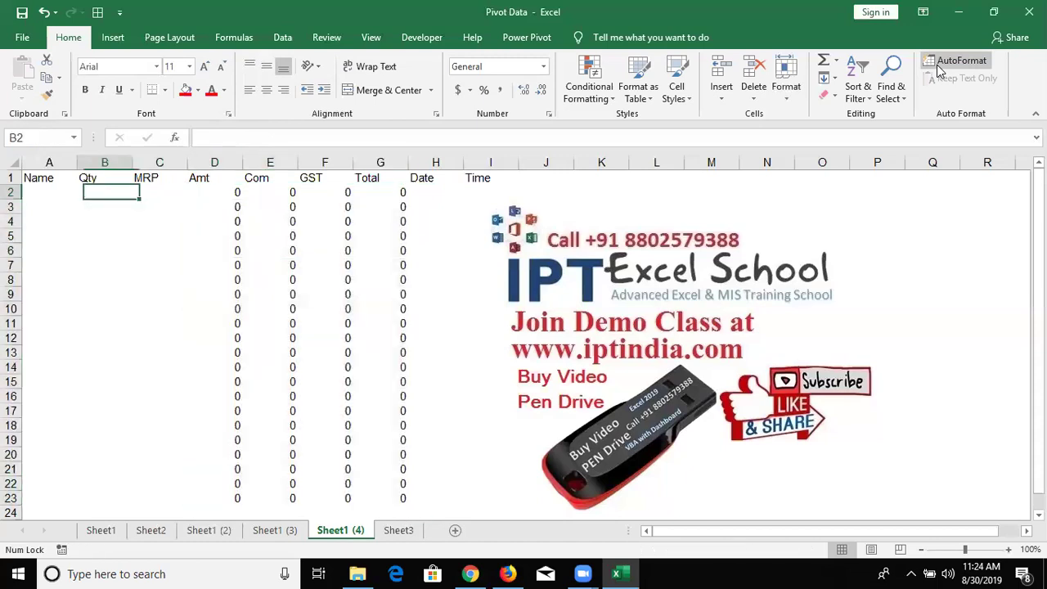
pyautogui.press('Left')
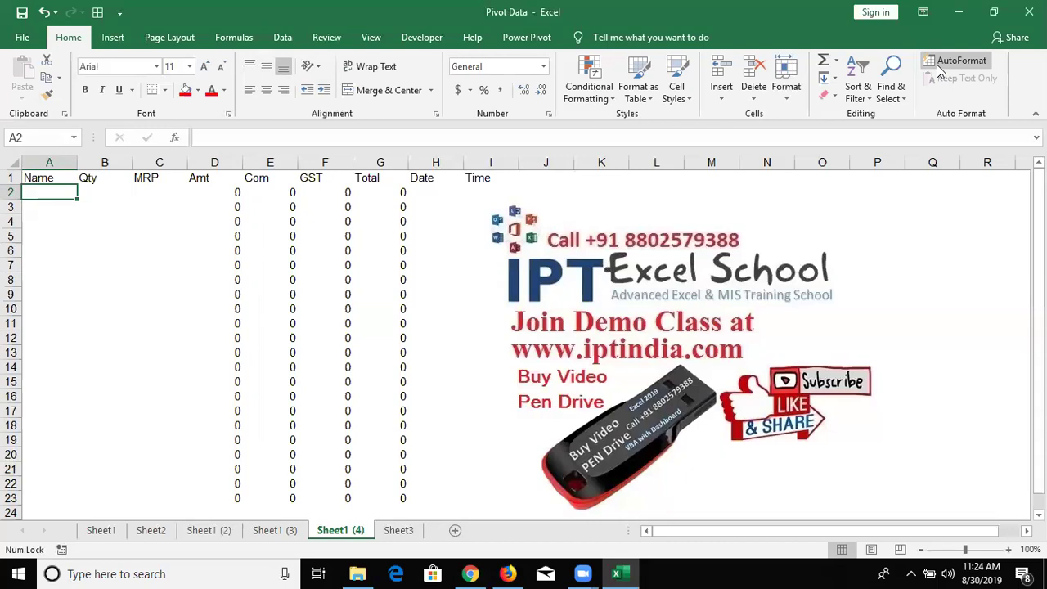
# Enter a customer name, Qty 20 and MRP 541 in A2:C2.
pyautogui.write('Puja')
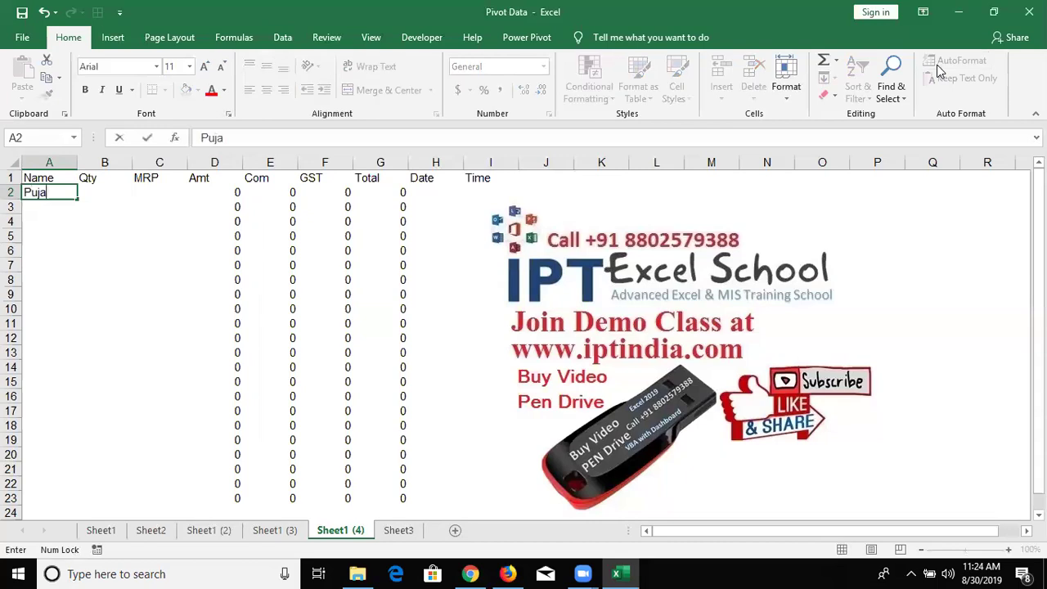
pyautogui.press('Tab')
pyautogui.write('20')
pyautogui.press('Tab')
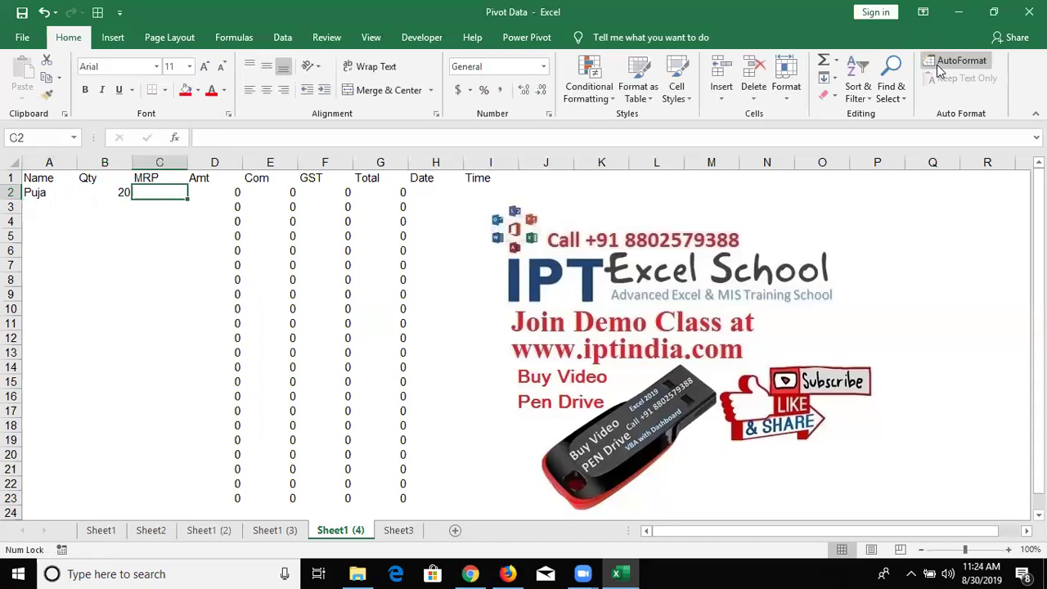
pyautogui.write('541')
pyautogui.press('Tab')
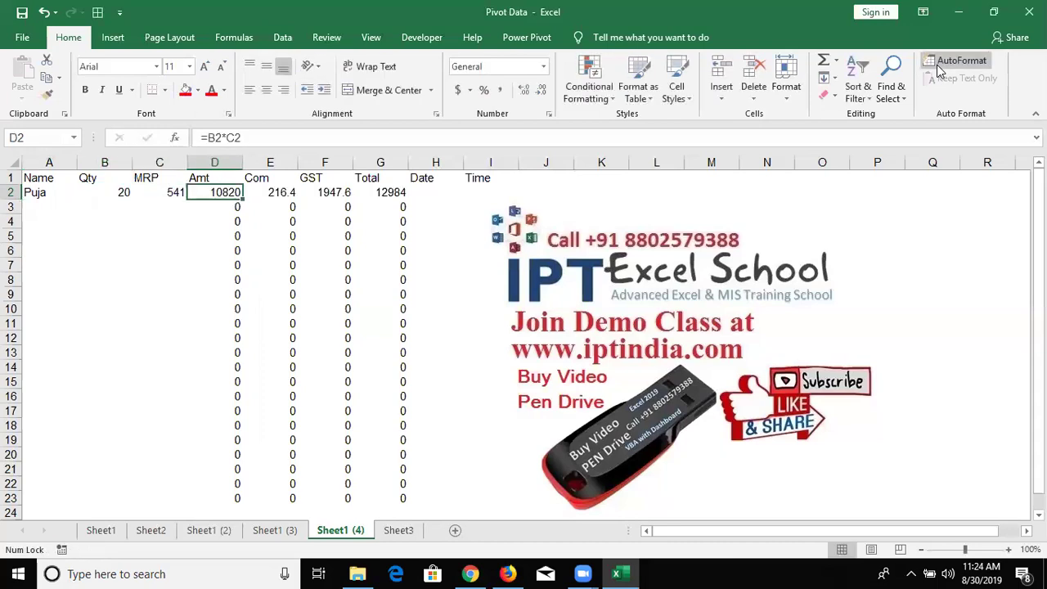
# Insert today's date in H2 and the current time in I2, then review the calculated cells.
pyautogui.press('Tab')
pyautogui.press('Tab')
pyautogui.press('Tab')
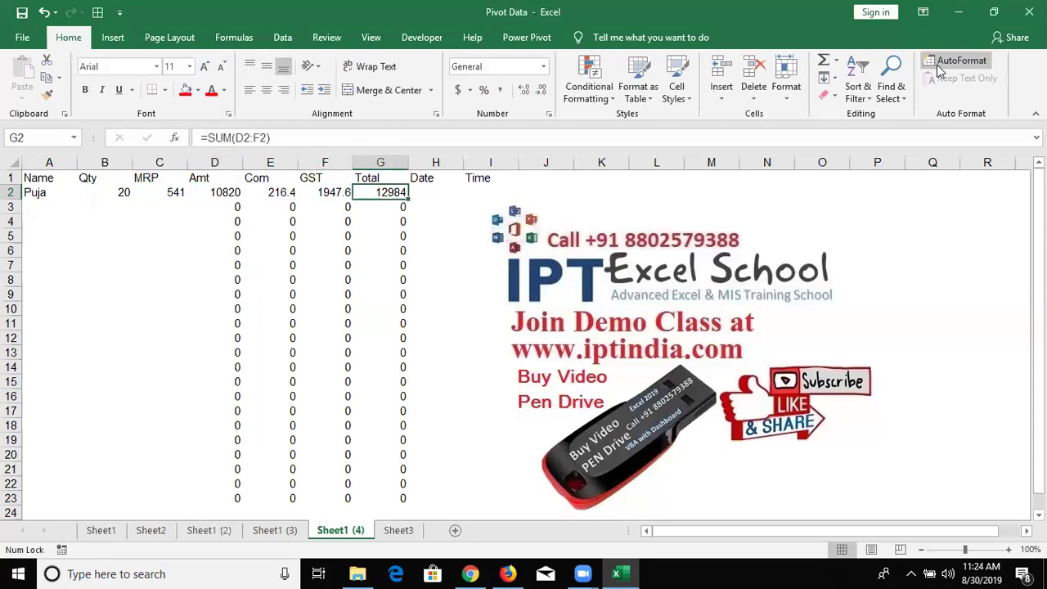
pyautogui.press('Tab')
pyautogui.hotkey('ctrl', ';')
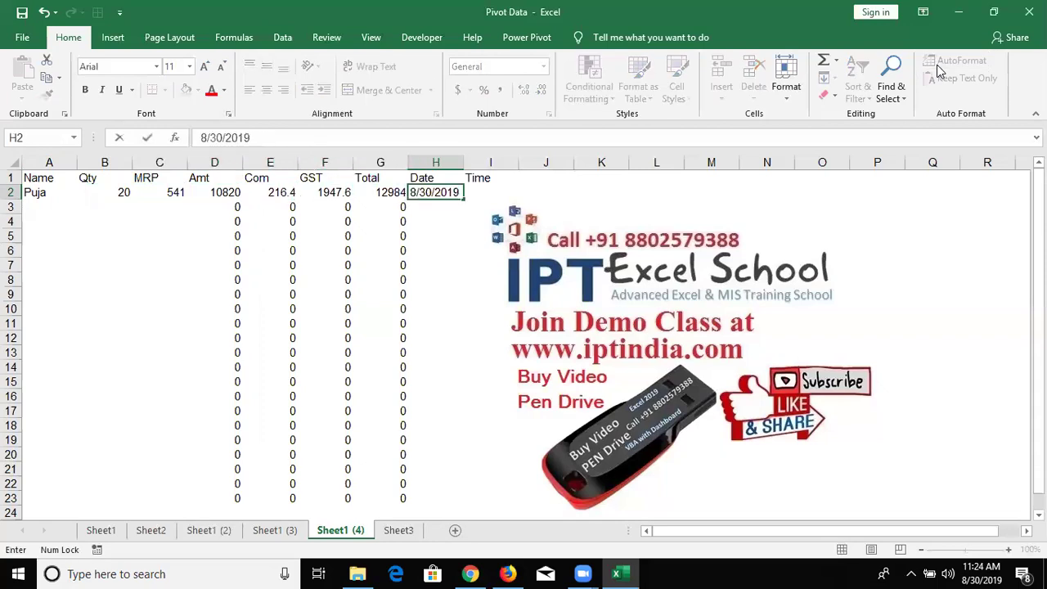
pyautogui.press('Tab')
pyautogui.hotkey('ctrl', 'shift', ';')
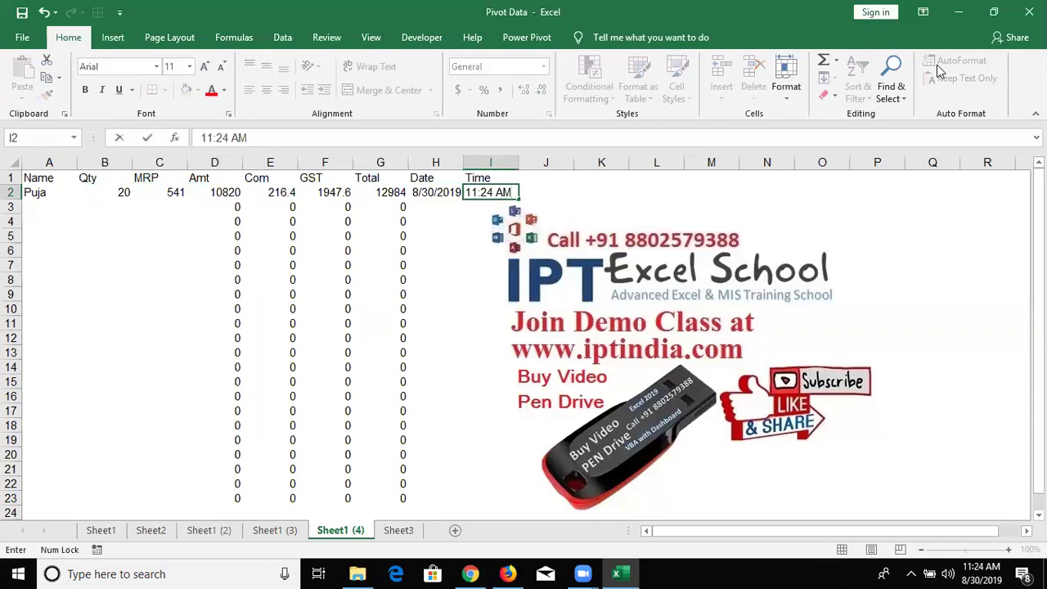
pyautogui.press('Left')
pyautogui.press('Left')
pyautogui.press('Left')
pyautogui.press('Left')
pyautogui.hotkey('shift', 'Right')
pyautogui.hotkey('shift', 'Right')
pyautogui.hotkey('shift', 'Right')
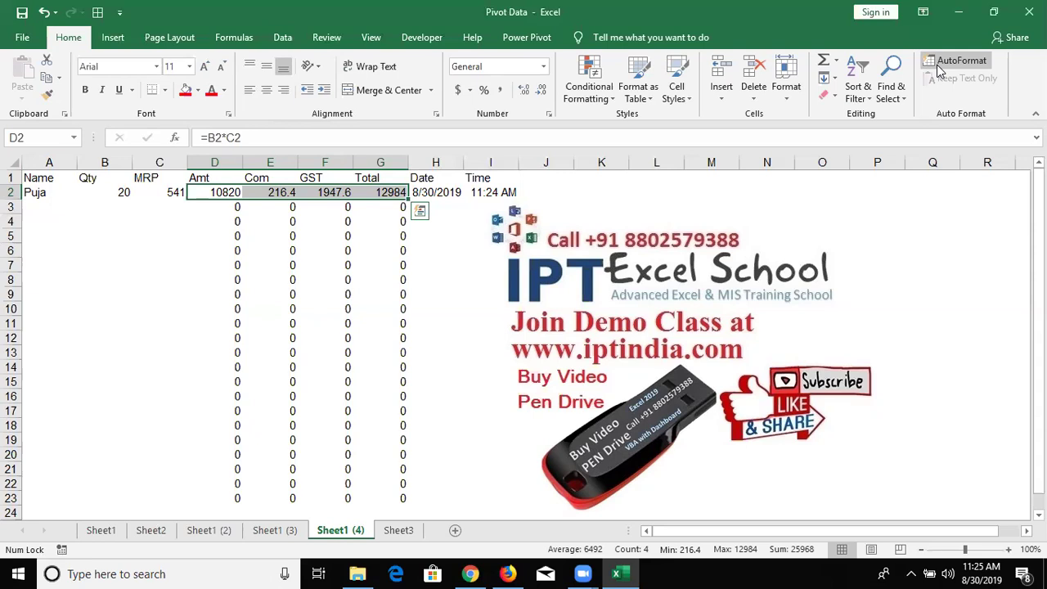
pyautogui.press('Left')
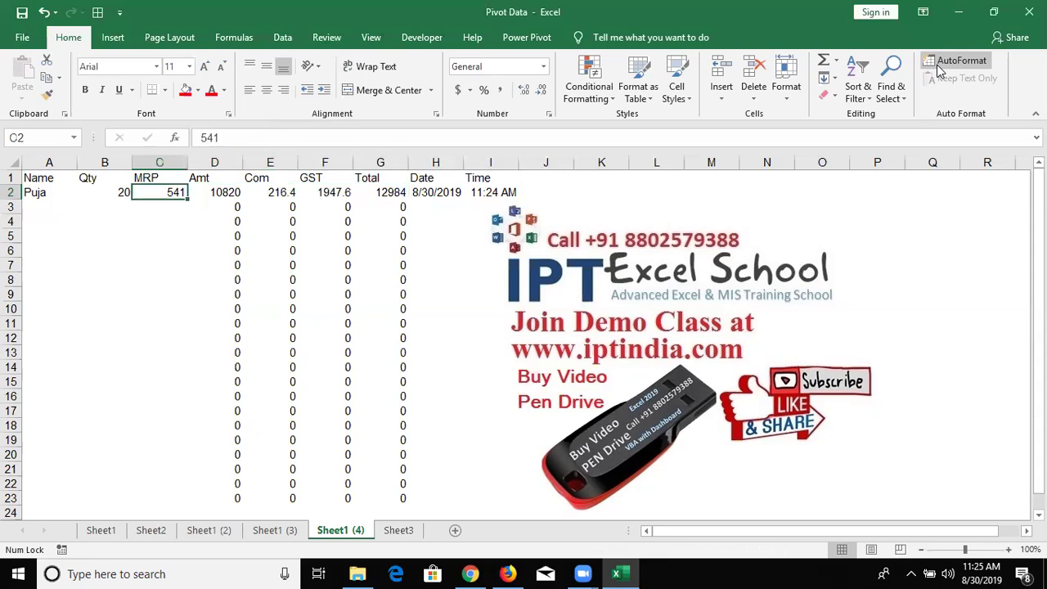
pyautogui.press('Right')
pyautogui.press('Right')
pyautogui.press('Right')
pyautogui.press('Right')
pyautogui.press('Left')
pyautogui.press('Right')
pyautogui.press('Left')
pyautogui.press('Left')
pyautogui.press('Left')
pyautogui.press('Left')
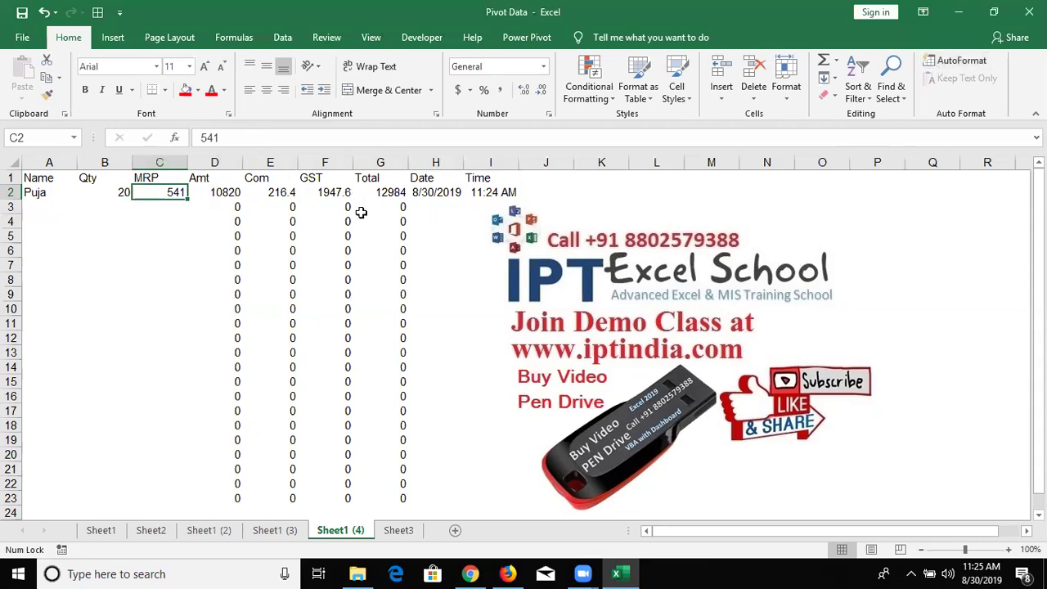
# Select the whole worksheet and clear the Locked option for every cell.
pyautogui.click(430, 196)
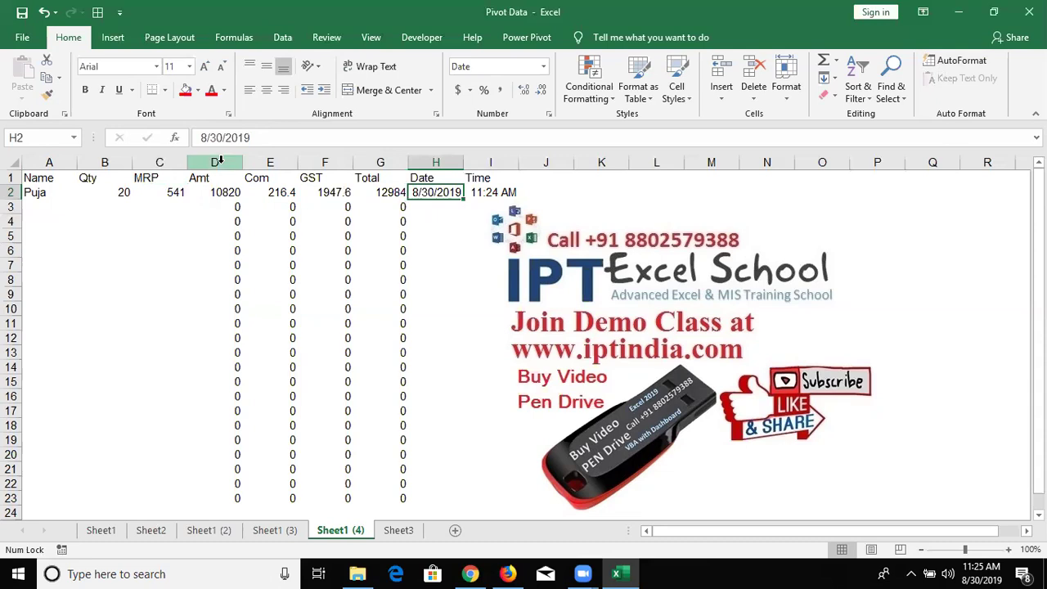
pyautogui.moveTo(220, 160); pyautogui.dragTo(381, 162)
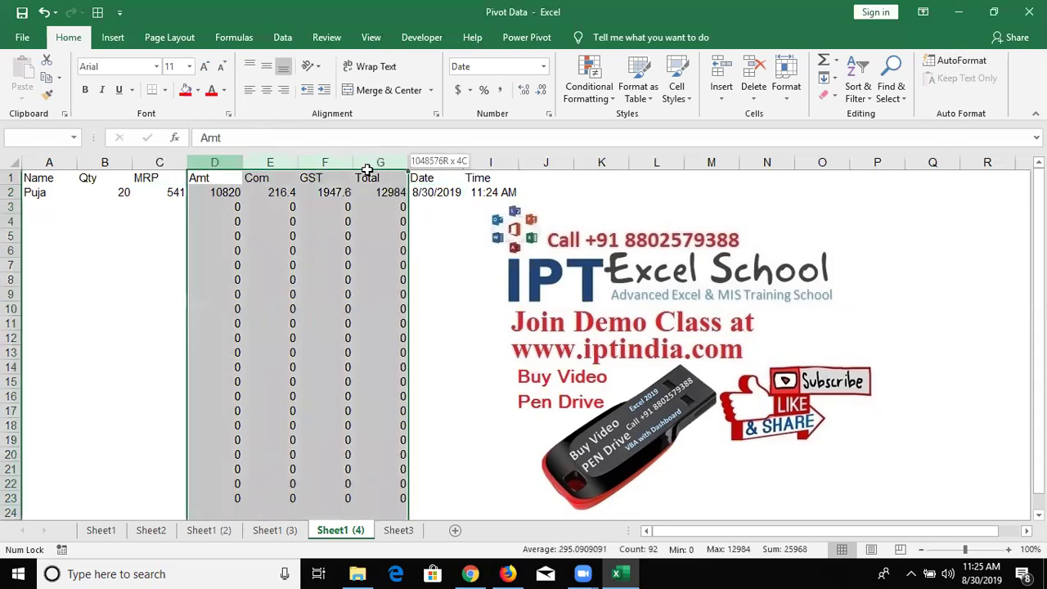
pyautogui.click(94, 232)
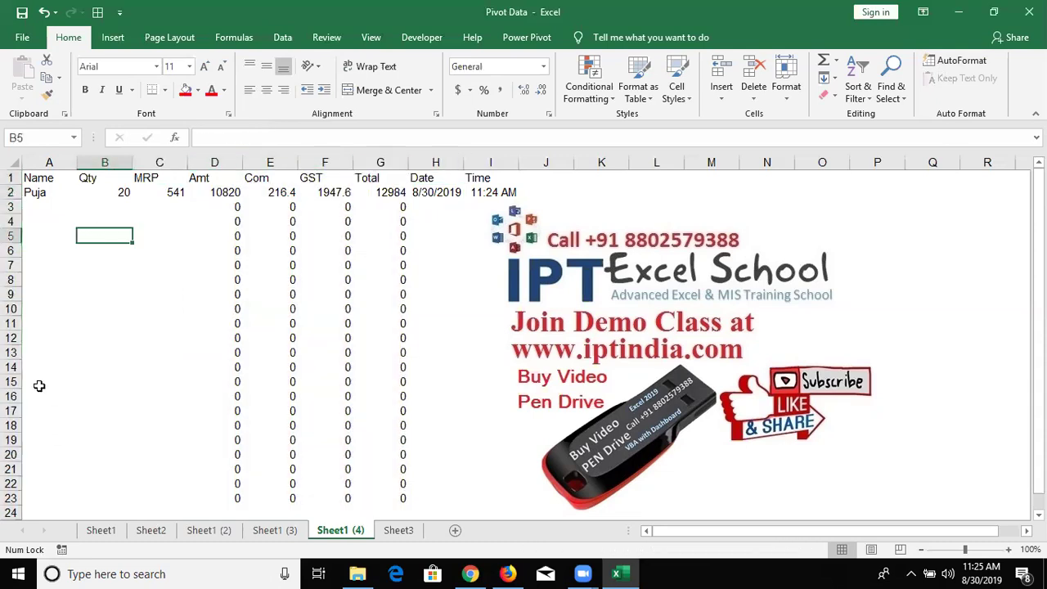
pyautogui.click(14, 161)
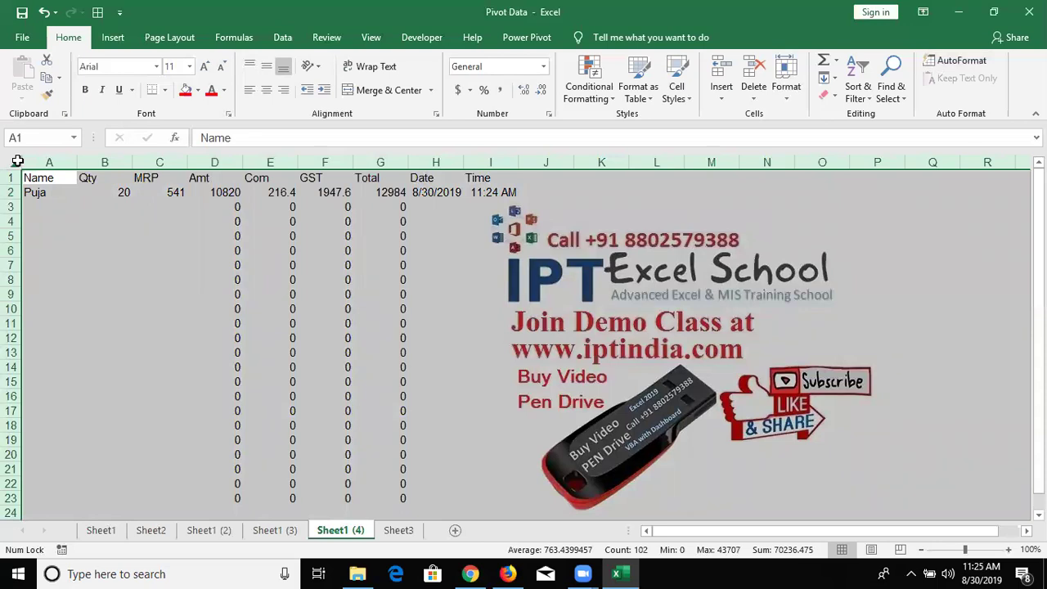
pyautogui.rightClick(45, 250)
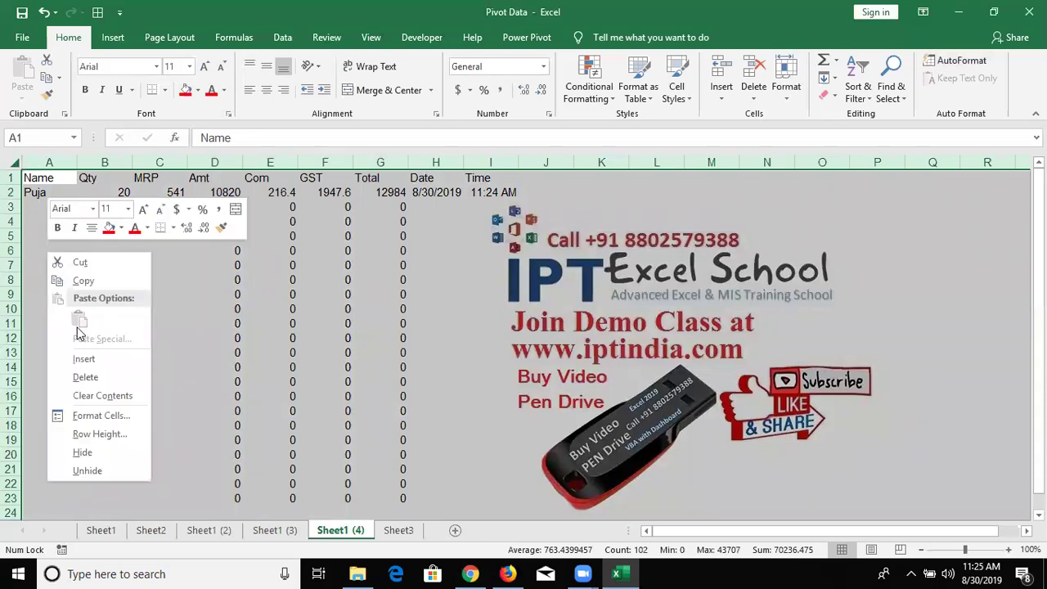
pyautogui.click(90, 416)
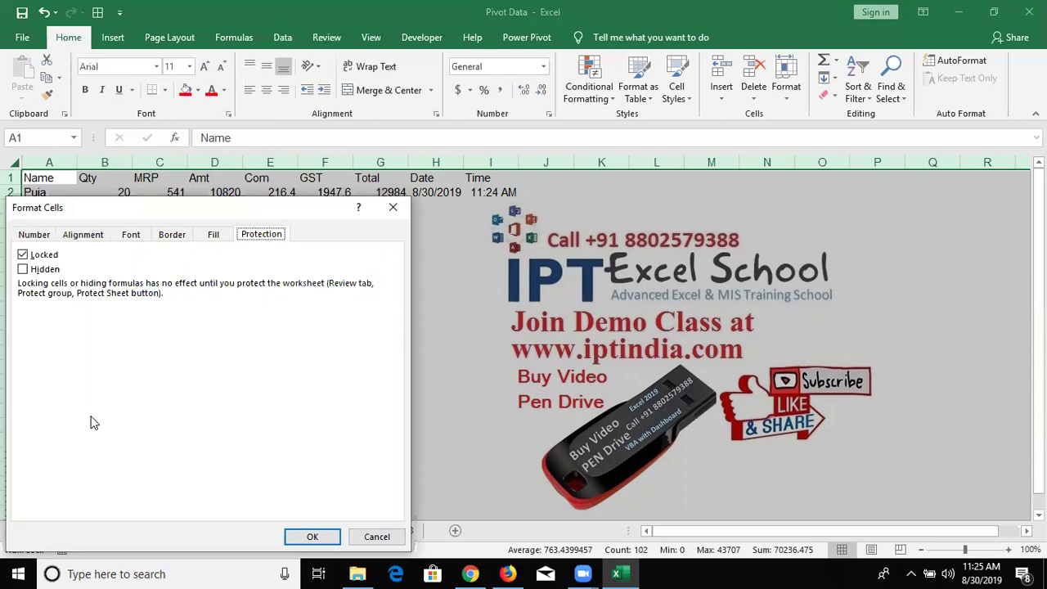
pyautogui.click(50, 257)
pyautogui.click(337, 536)
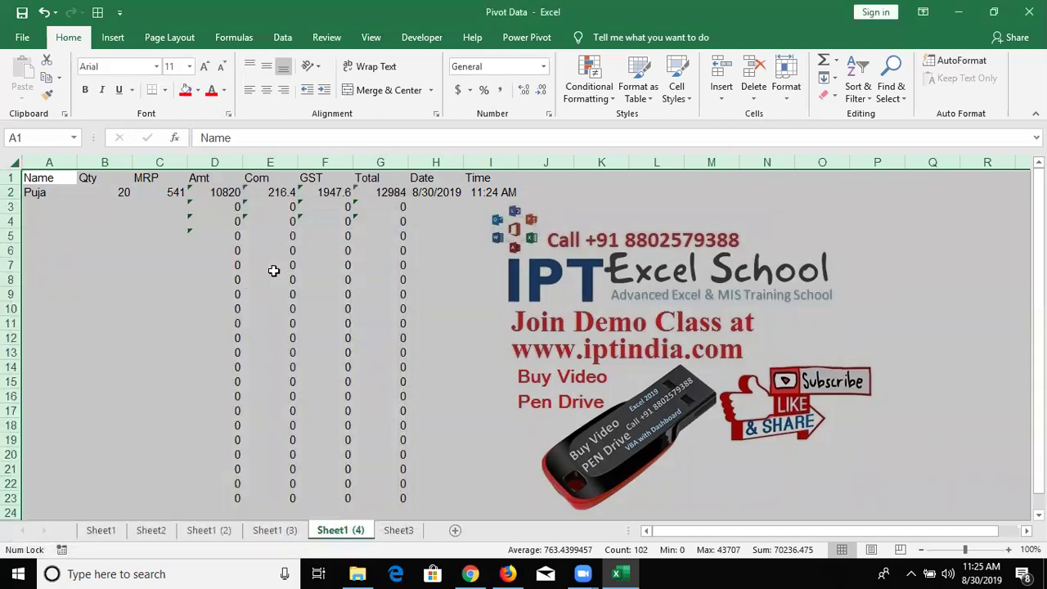
pyautogui.click(273, 267)
# Set the Amt, Com, GST and Total columns D:G back to Locked.
pyautogui.moveTo(214, 162); pyautogui.dragTo(368, 223)
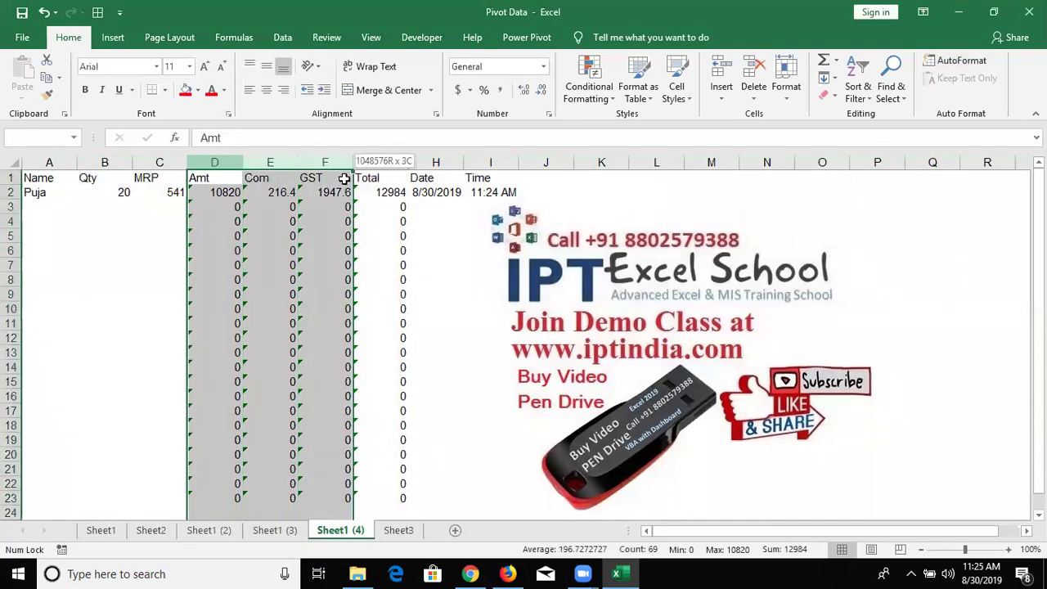
pyautogui.rightClick(368, 260)
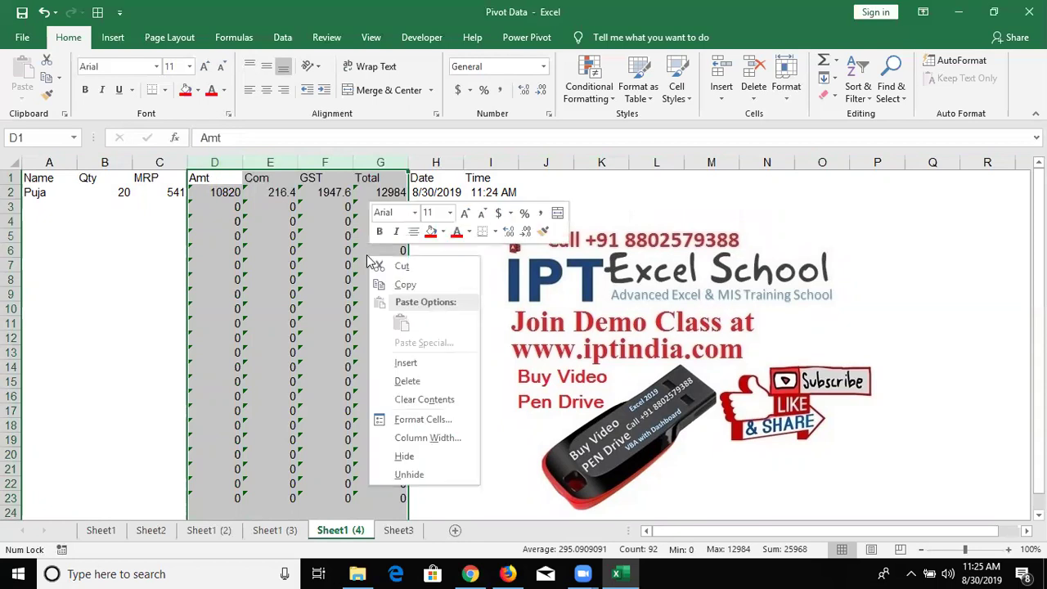
pyautogui.click(407, 419)
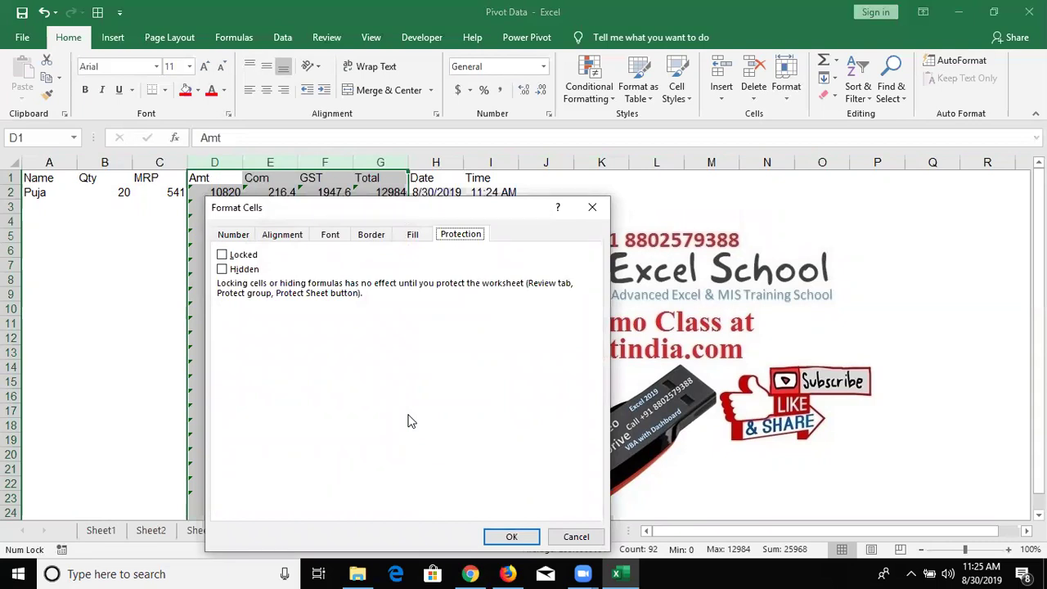
pyautogui.click(222, 254)
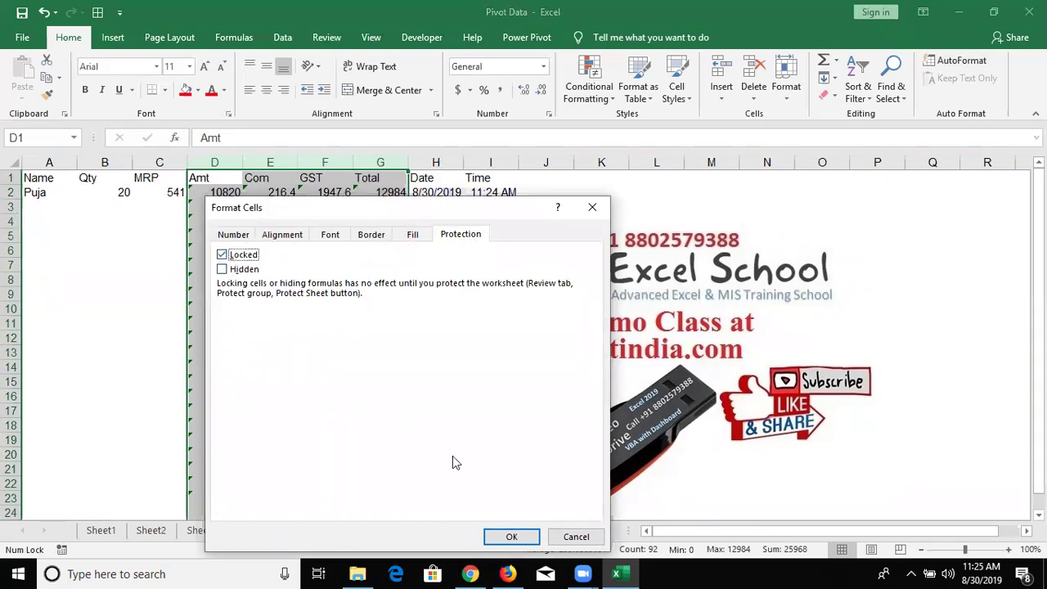
pyautogui.click(512, 537)
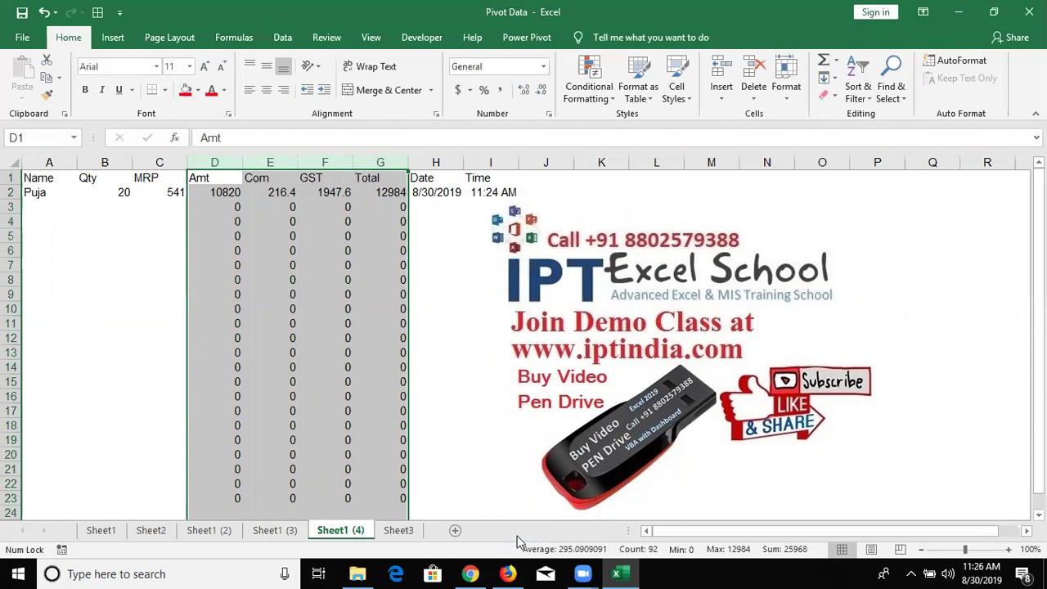
# Protect Sheet1 (4) without a password, disallowing selection of locked cells.
pyautogui.click(61, 261)
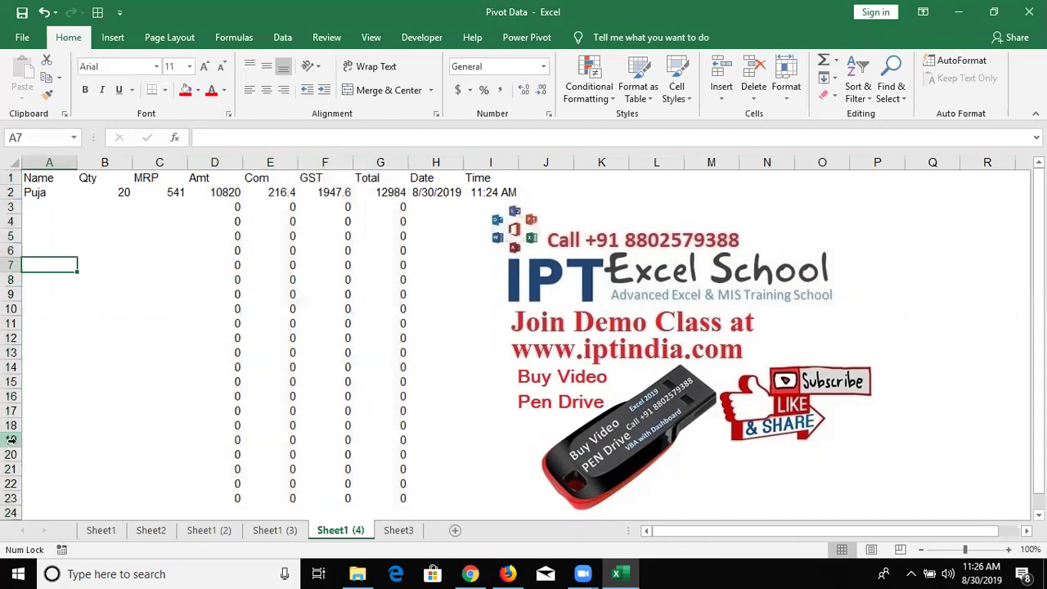
pyautogui.rightClick(360, 533)
pyautogui.click(394, 442)
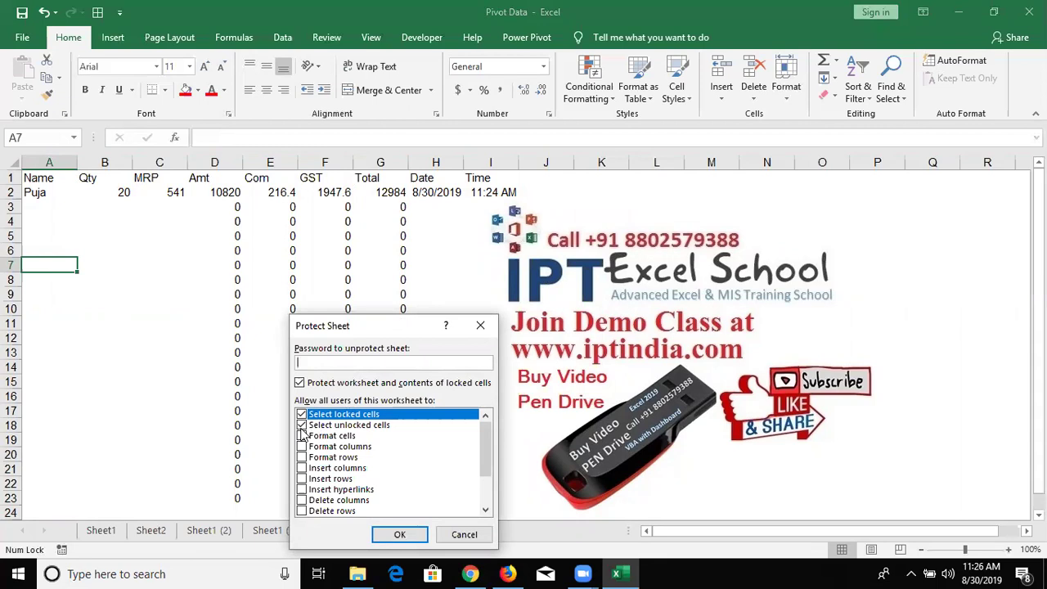
pyautogui.click(301, 415)
pyautogui.click(392, 535)
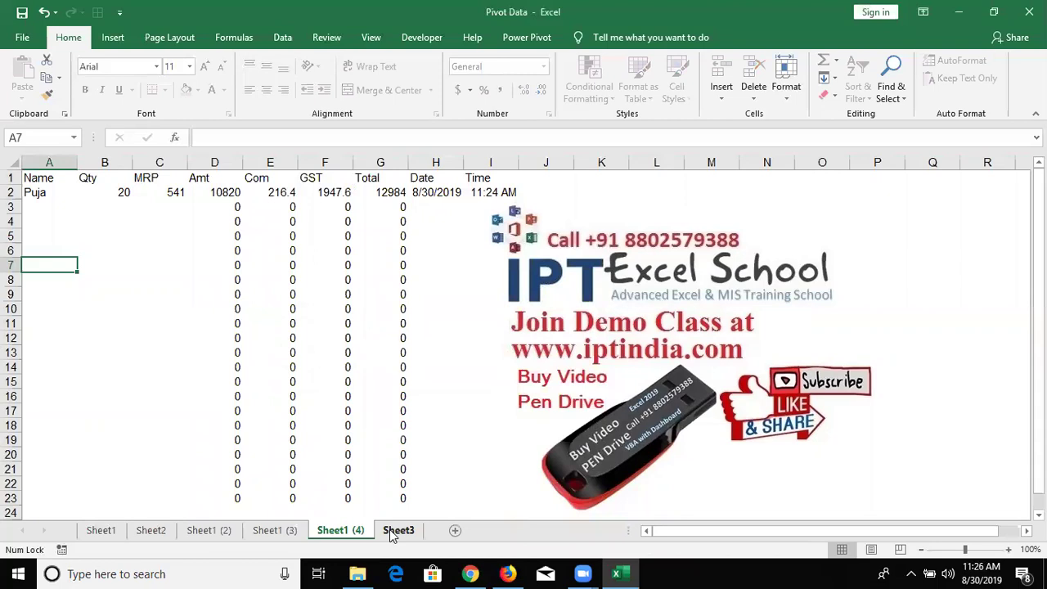
# Add a new sales row with a customer name, Qty 12 and MRP 362.
pyautogui.click(71, 205)
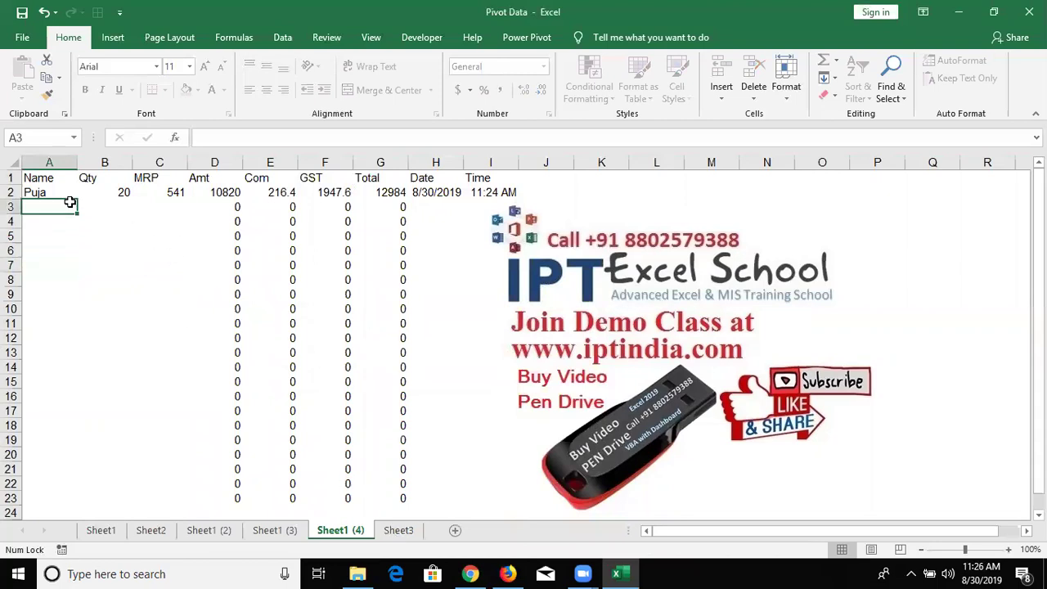
pyautogui.write('Om')
pyautogui.press('Tab')
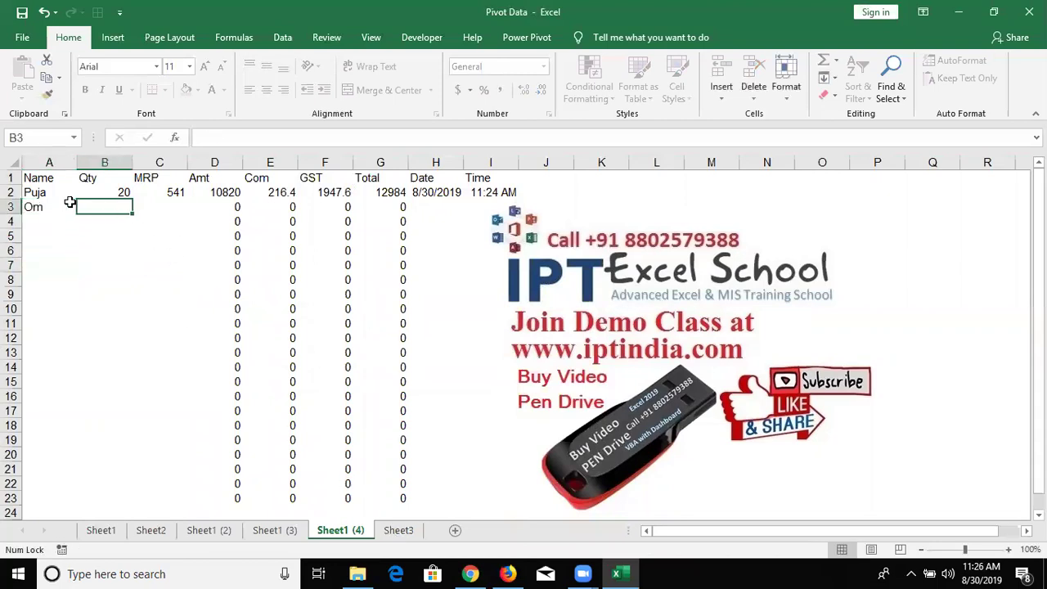
pyautogui.write('12')
pyautogui.press('Tab')
pyautogui.write('362')
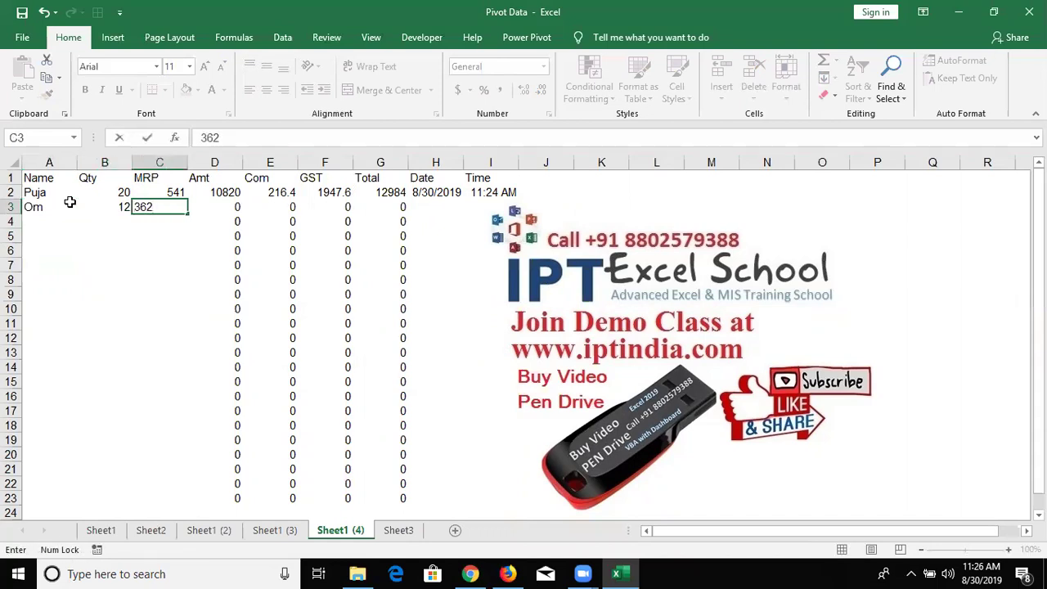
pyautogui.press('Tab')
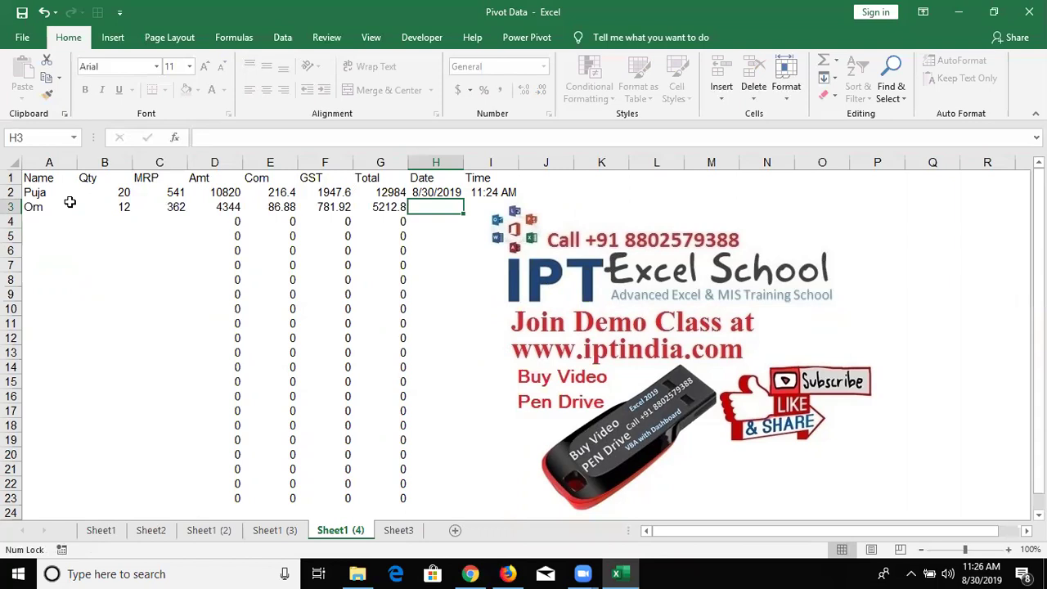
# Stamp H3 with today's date and I3 with the current time, then return to I4.
pyautogui.hotkey('ctrl', ';')
pyautogui.press('Tab')
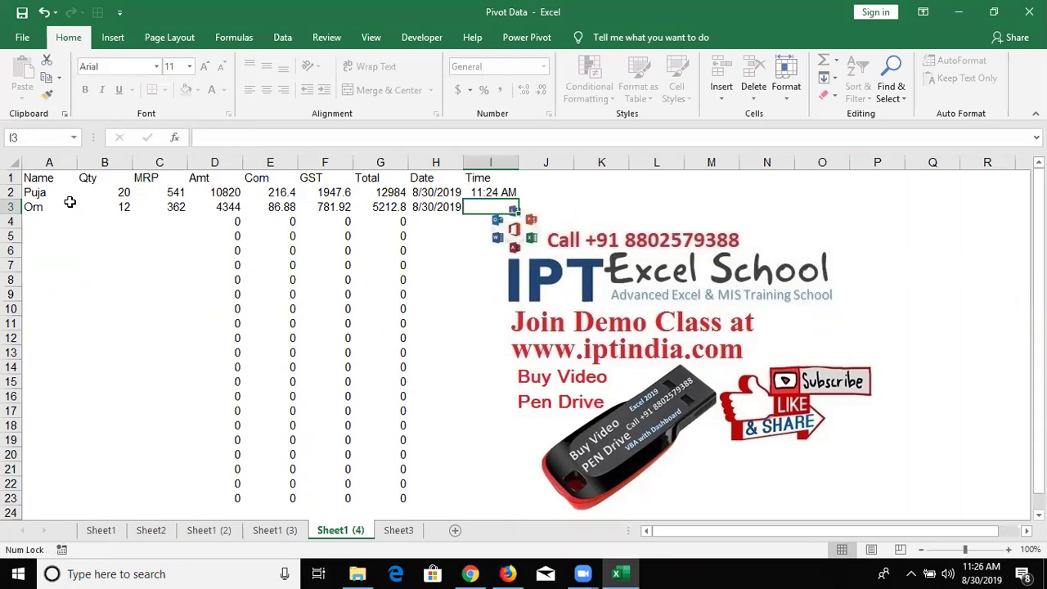
pyautogui.hotkey('ctrl', 'shift', ';')
pyautogui.press('Return')
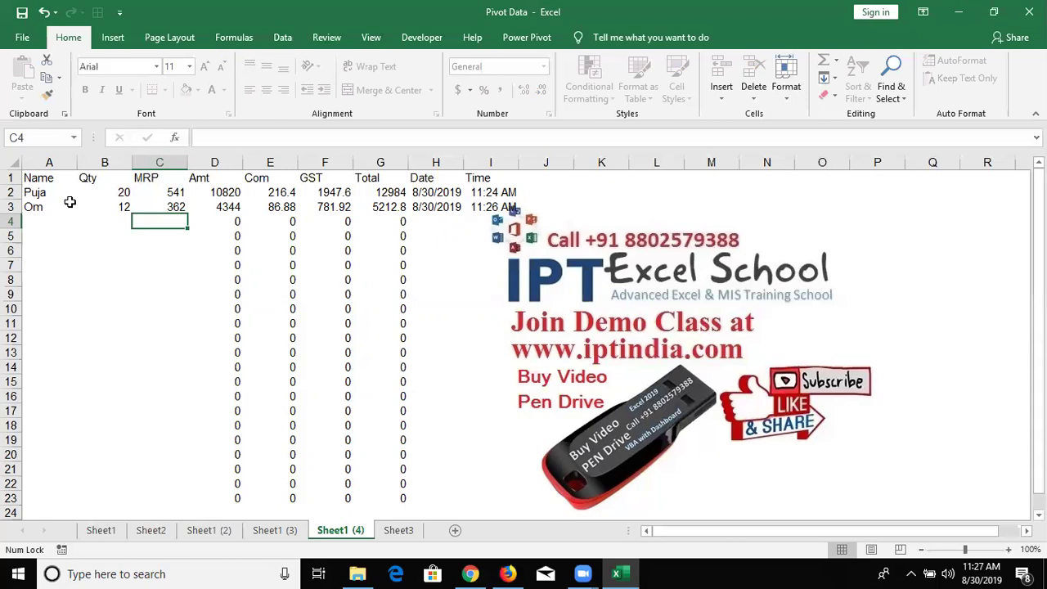
pyautogui.click(472, 221)
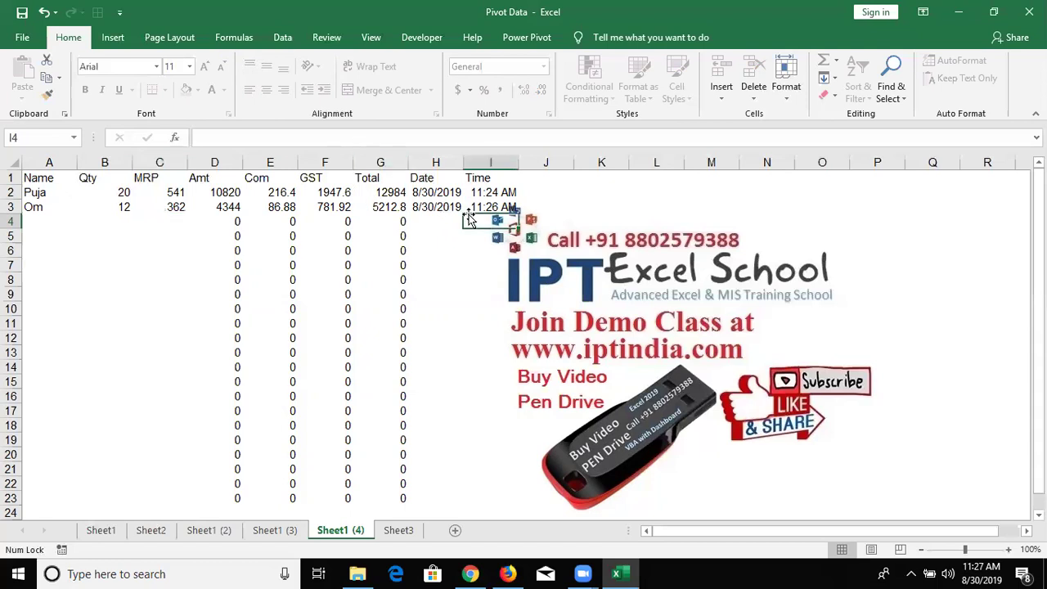
pyautogui.press('Left')
pyautogui.press('Up')
pyautogui.press('Right')
pyautogui.press('Down')
pyautogui.press('Down')
pyautogui.press('Up')
# Format A1:H19 on Sheet3 as a table in the first Light style without headers.
pyautogui.click(416, 531)
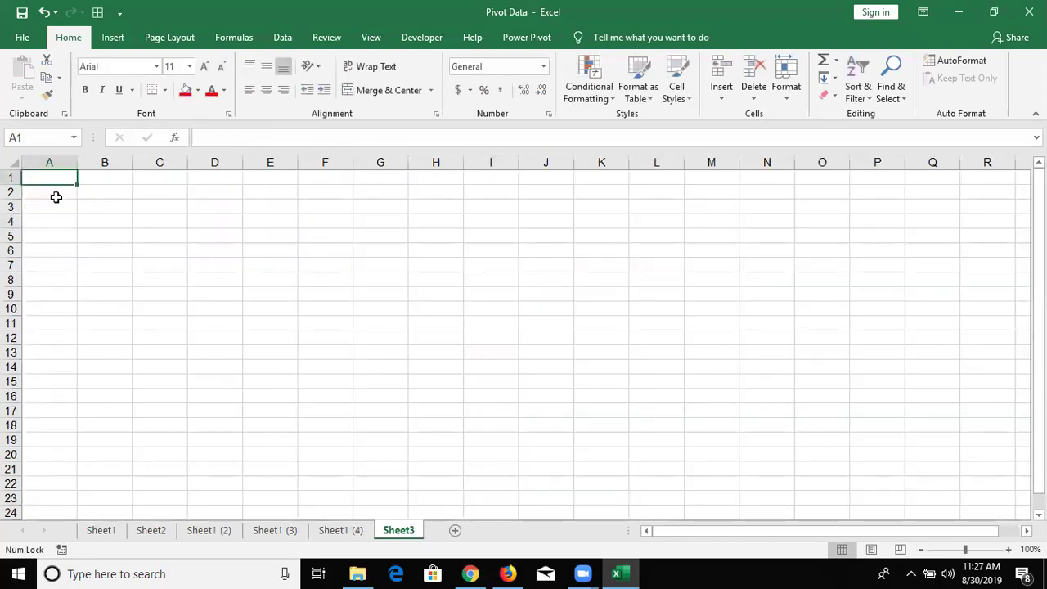
pyautogui.moveTo(51, 176)
pyautogui.mouseDown()
pyautogui.moveTo(390, 215)
pyautogui.moveTo(420, 370)
pyautogui.moveTo(407, 435)
pyautogui.mouseUp()
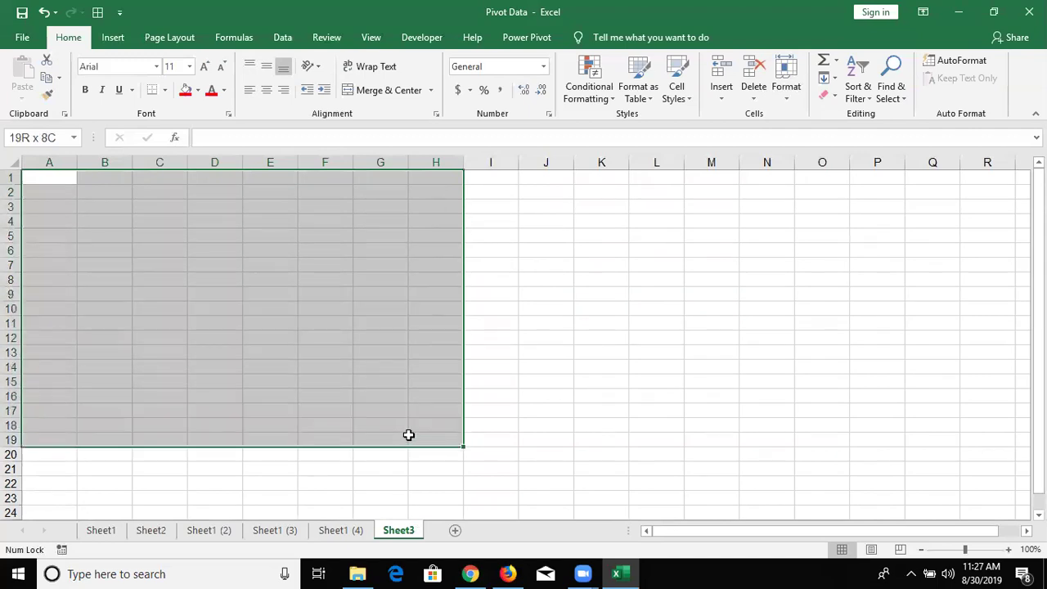
pyautogui.click(119, 47)
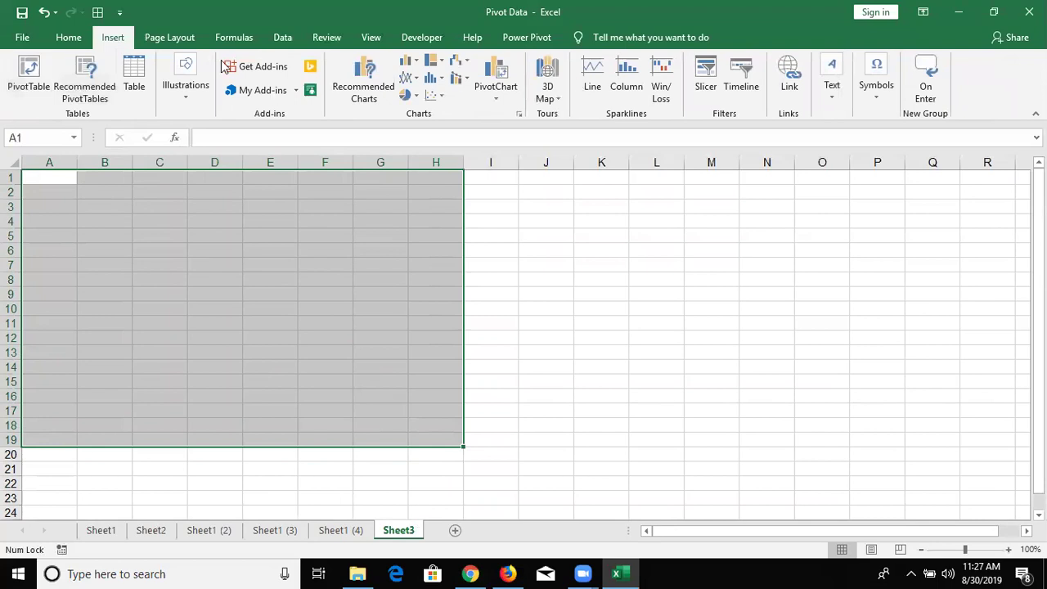
pyautogui.click(59, 41)
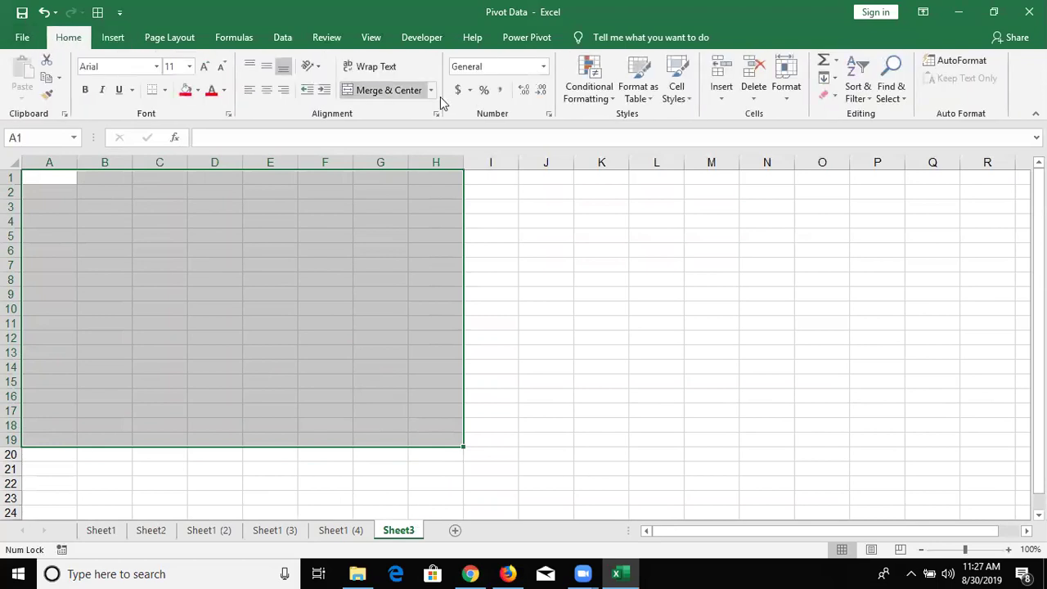
pyautogui.click(638, 92)
pyautogui.click(640, 137)
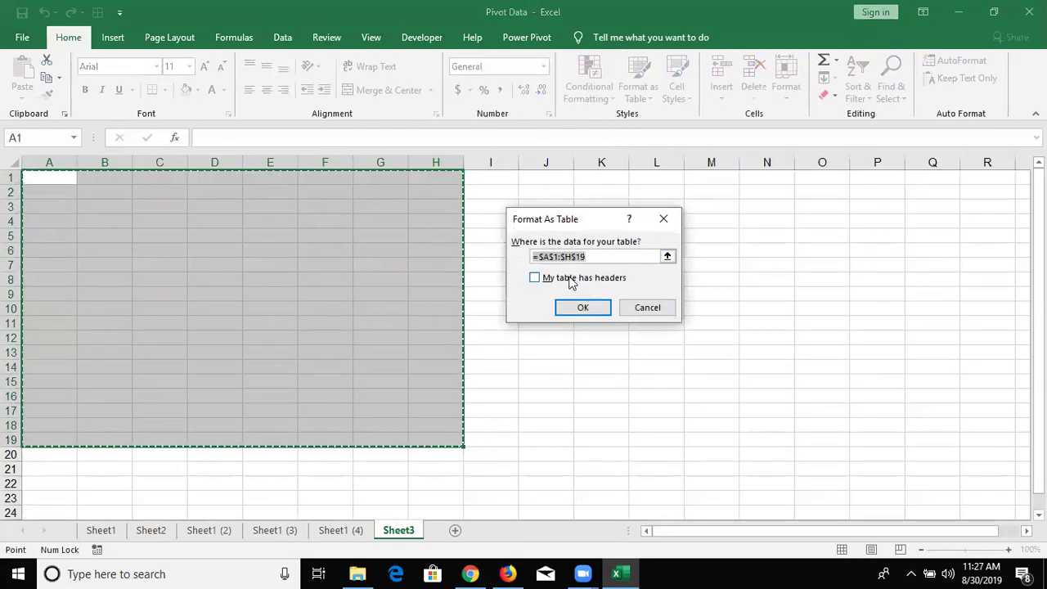
pyautogui.click(564, 308)
pyautogui.click(42, 196)
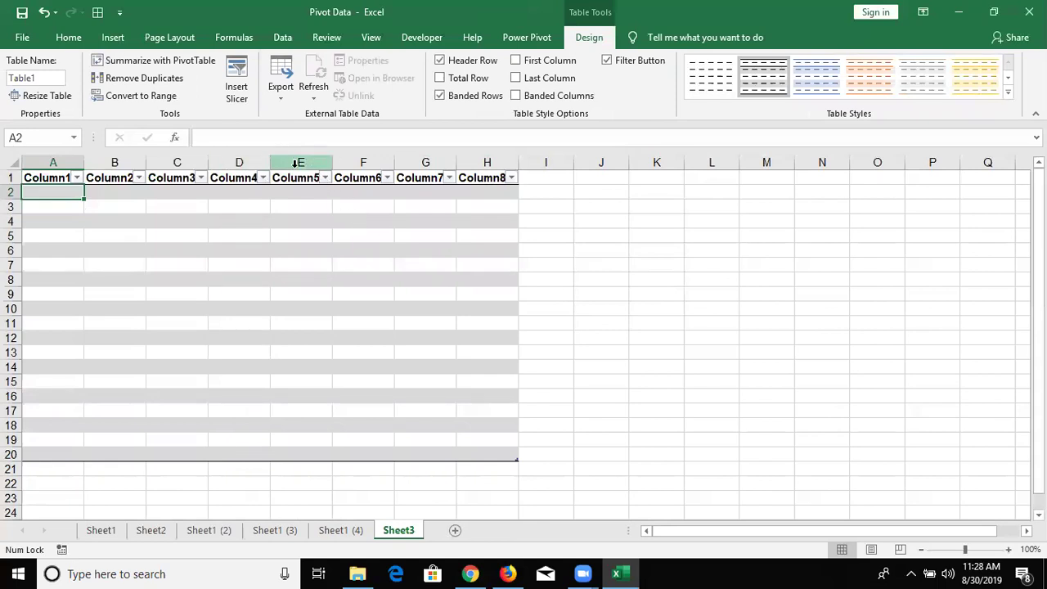
# Delete table columns E through H, leaving a four-column table.
pyautogui.moveTo(296, 164); pyautogui.dragTo(485, 182)
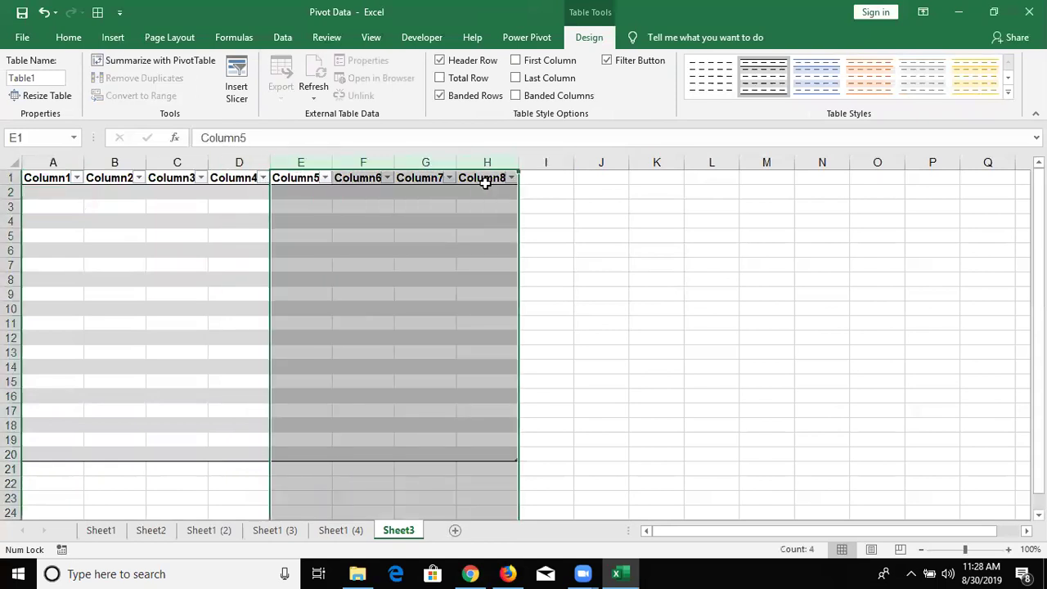
pyautogui.press('Delete')
pyautogui.hotkey('alt', 'h')
pyautogui.press('d')
pyautogui.press('c')
pyautogui.press('Left')
pyautogui.press('Left')
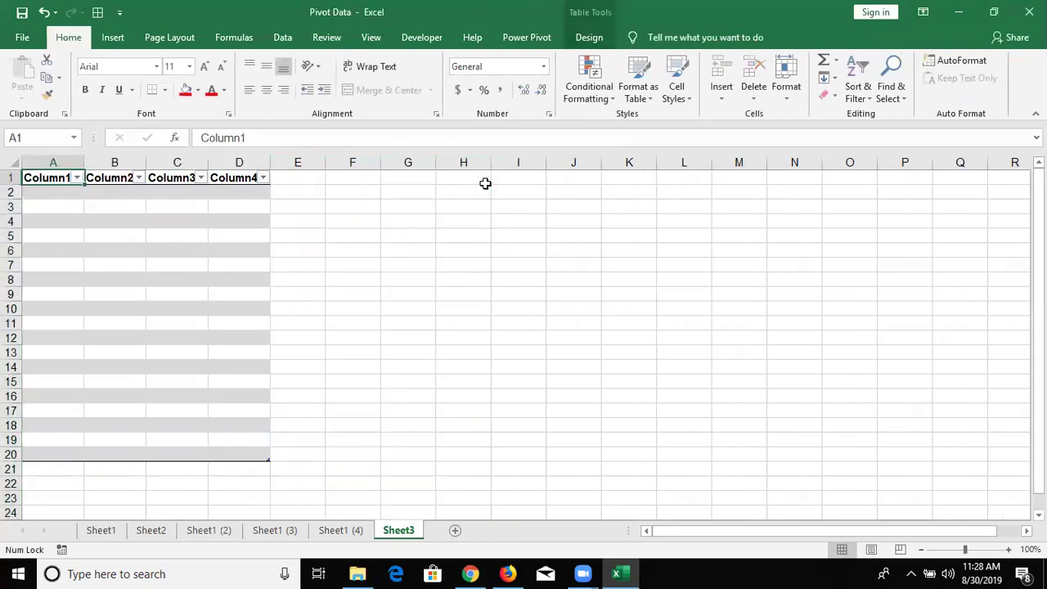
# Rename the table headers to Name, Roll, City and Amt.
pyautogui.write('Name')
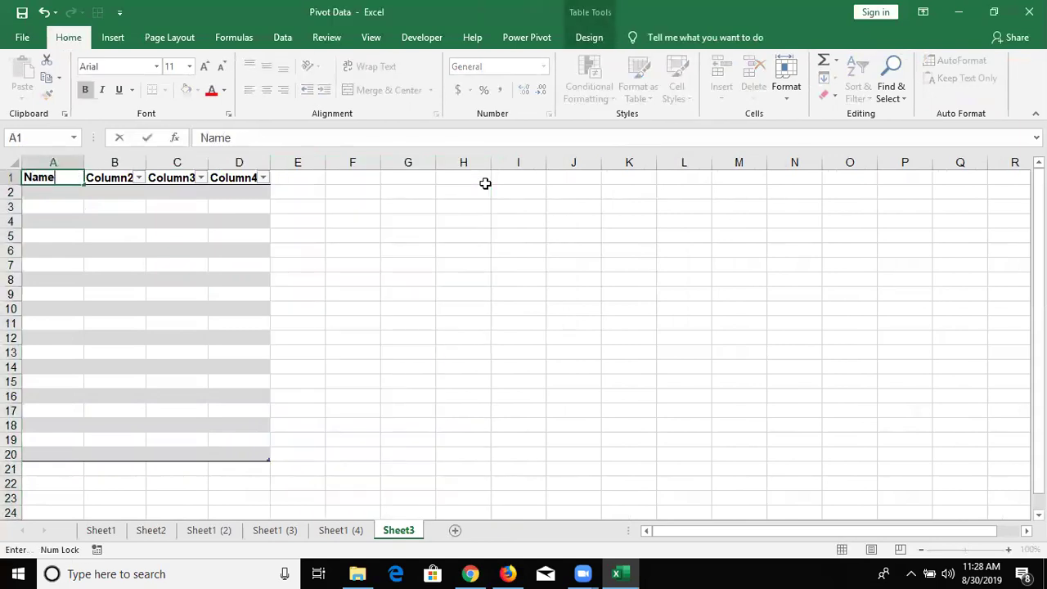
pyautogui.press('Tab')
pyautogui.write('Roll')
pyautogui.press('Tab')
pyautogui.write('City')
pyautogui.press('Tab')
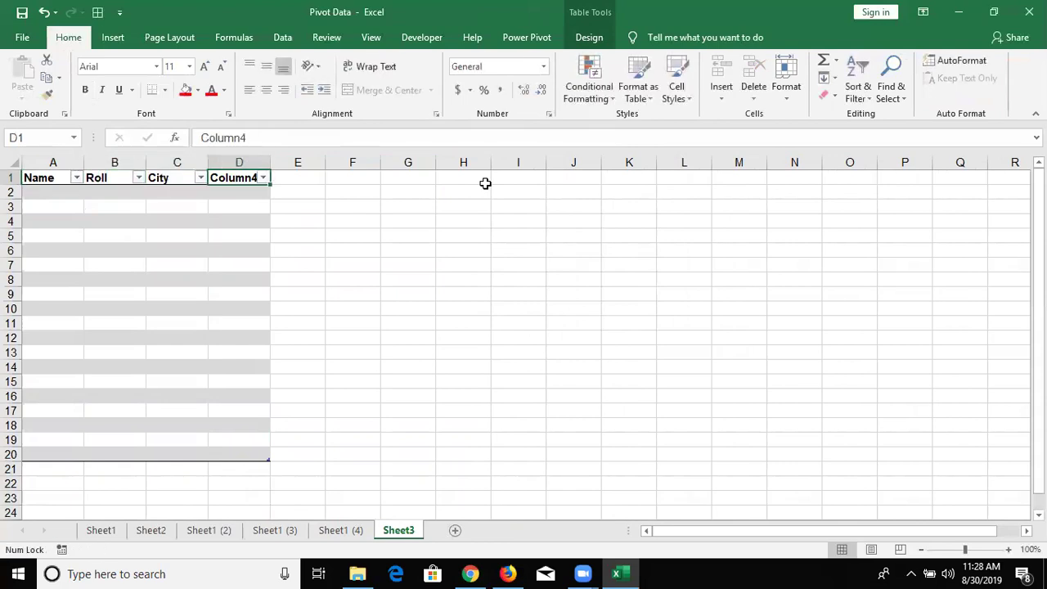
pyautogui.write('Amt')
pyautogui.press('Tab')
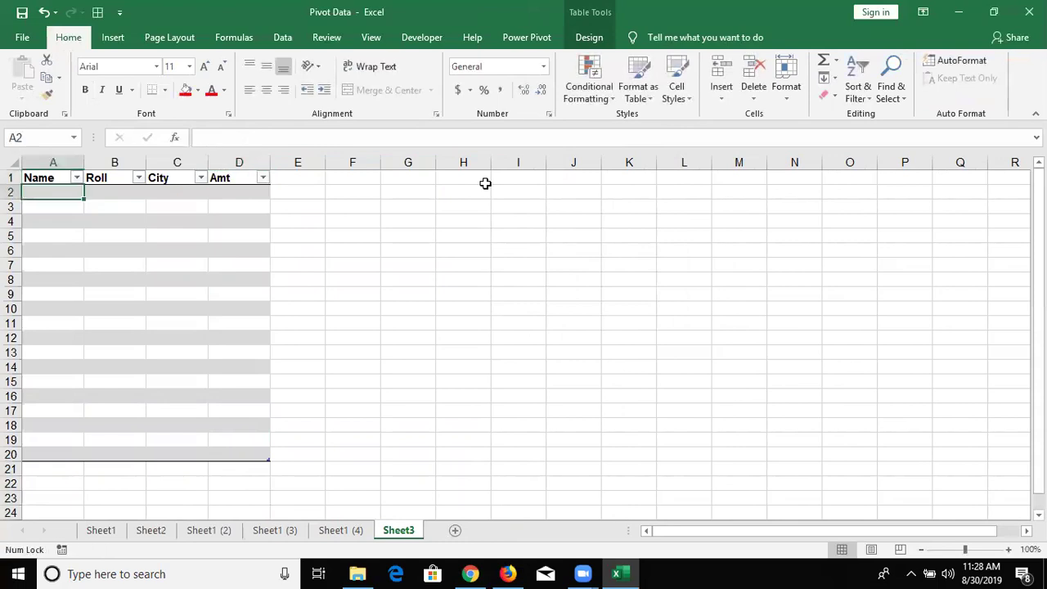
# Enter the first record in row 2: a name, Roll 1, City 200, Amt 36.
pyautogui.write('Puja')
pyautogui.press('Tab')
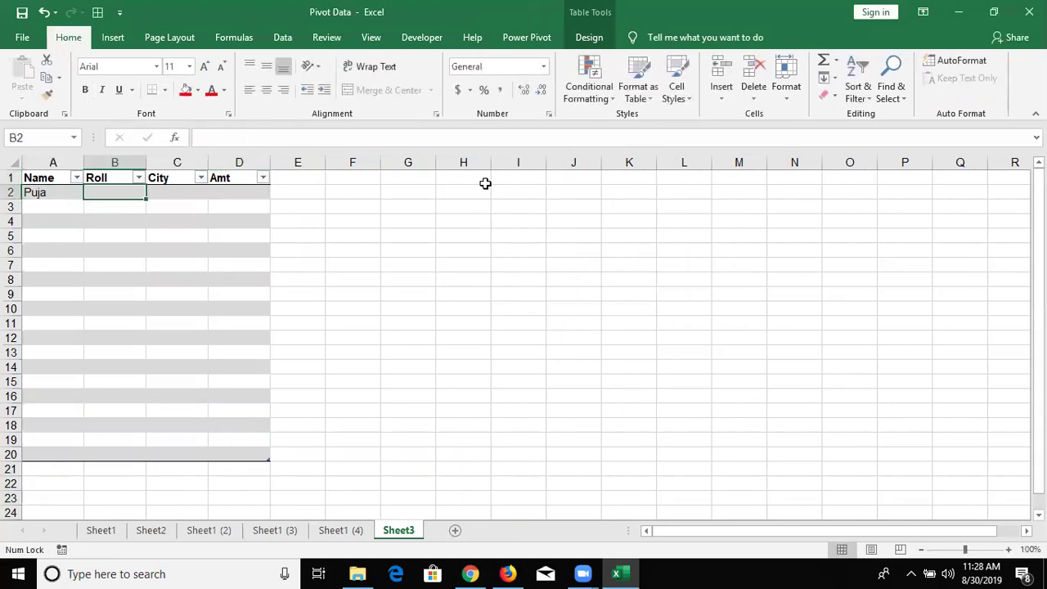
pyautogui.write('1')
pyautogui.press('Tab')
pyautogui.write('200')
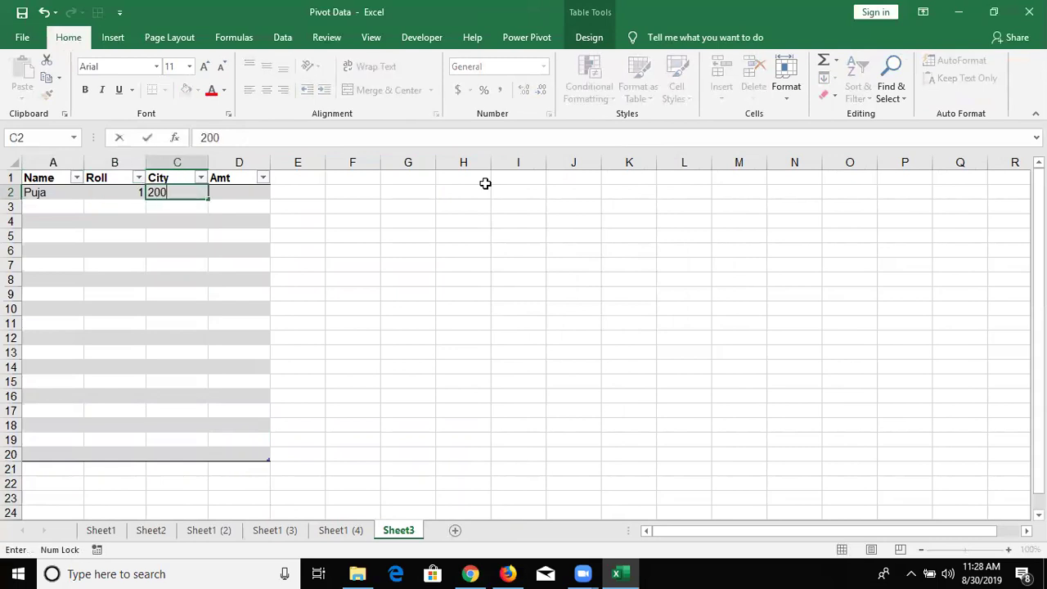
pyautogui.press('Tab')
pyautogui.write('36')
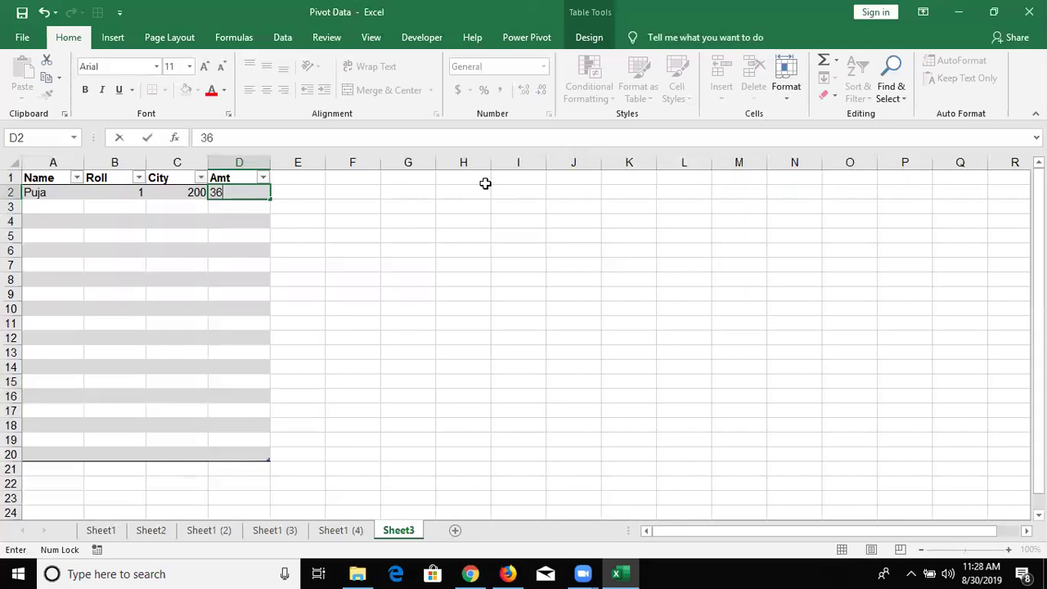
pyautogui.press('Return')
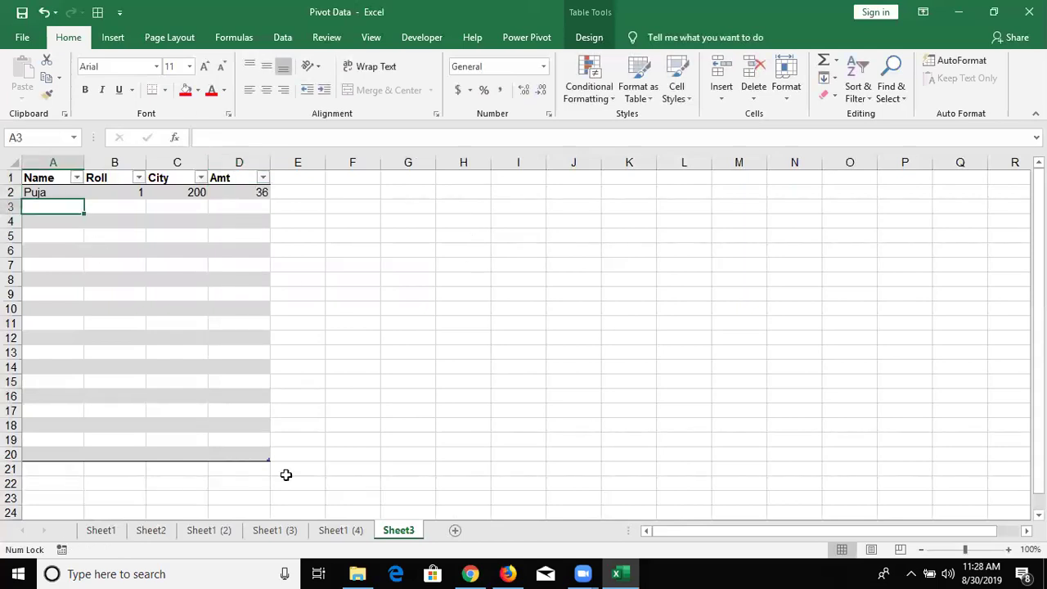
# Remove the sheet protection from Sheet1 (4).
pyautogui.click(342, 531)
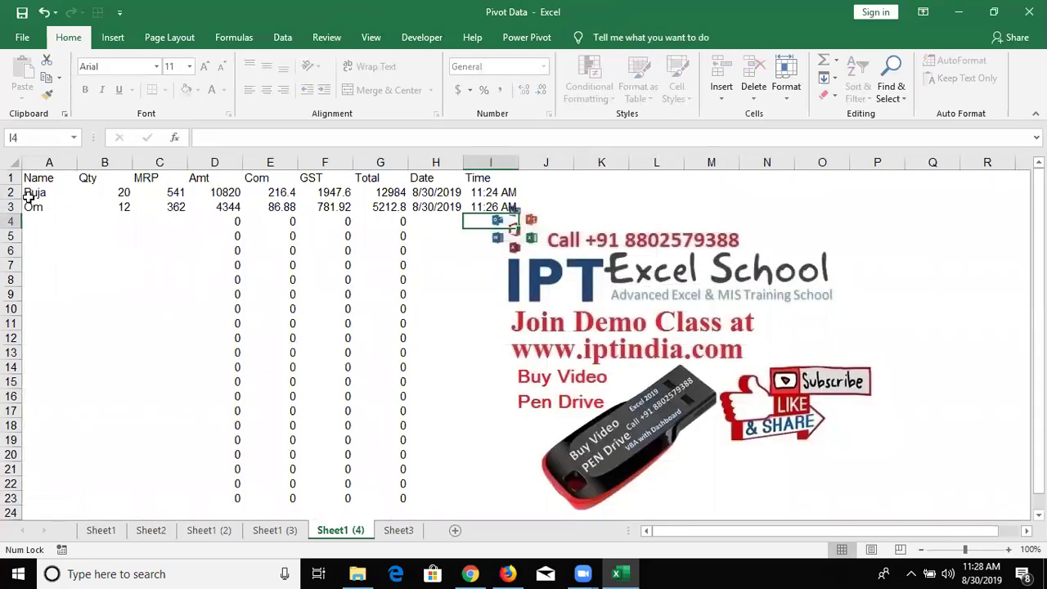
pyautogui.rightClick(331, 532)
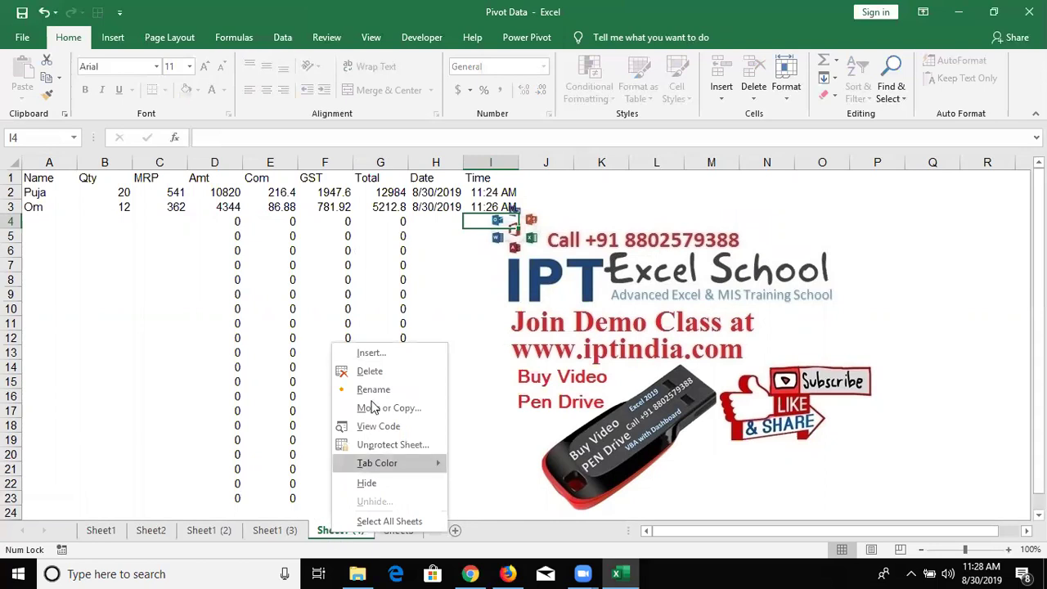
pyautogui.click(384, 446)
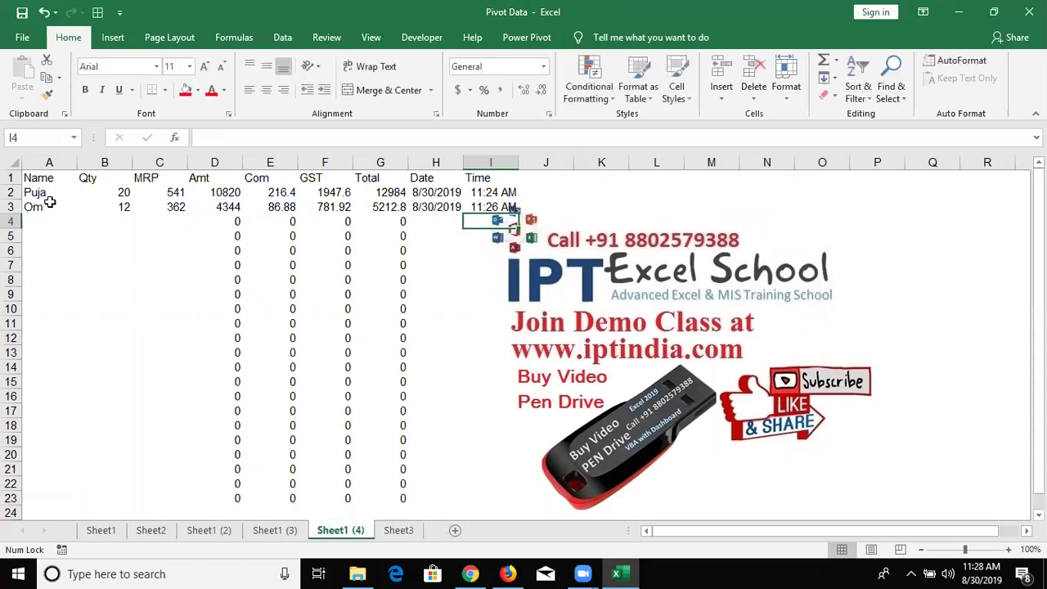
# Format A1:I23 as a table with headers in the first Light style.
pyautogui.click(37, 178)
pyautogui.moveTo(456, 232)
pyautogui.mouseDown()
pyautogui.moveTo(498, 499)
pyautogui.moveTo(471, 439)
pyautogui.mouseUp()
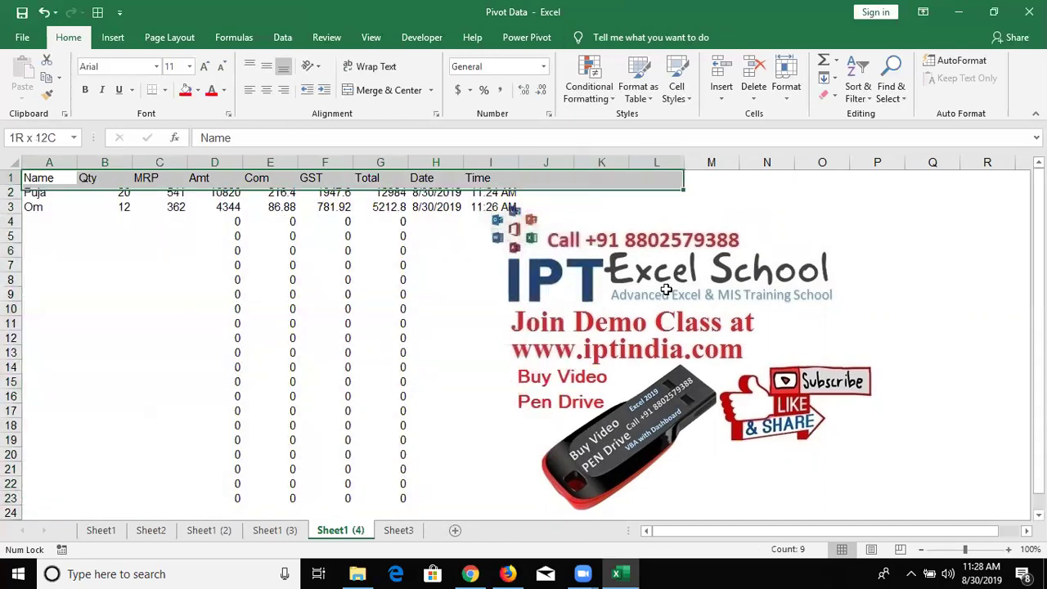
pyautogui.moveTo(471, 439); pyautogui.dragTo(476, 439)
pyautogui.scroll(2, 479, 445)
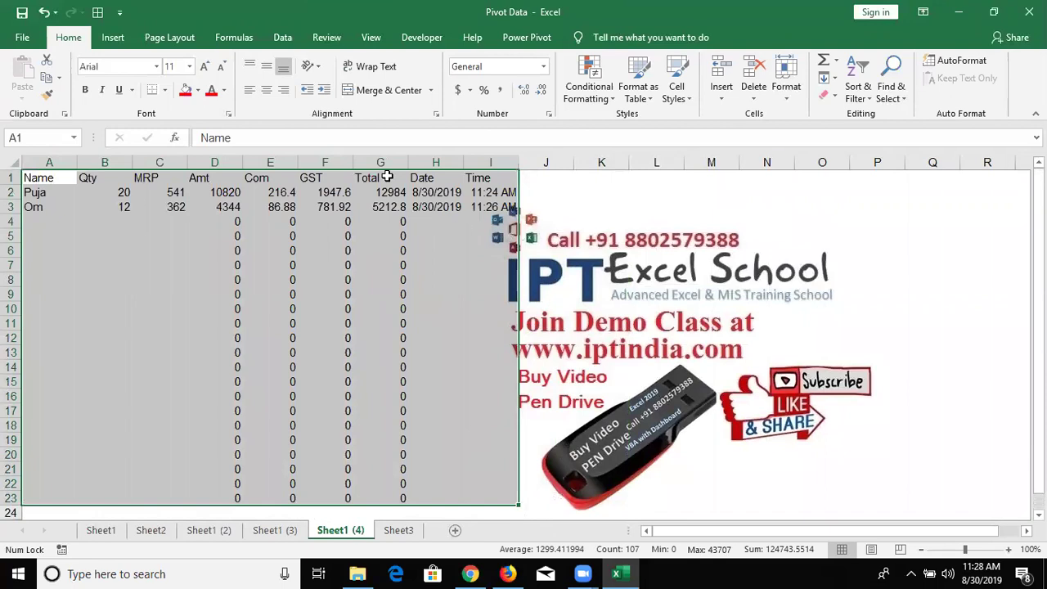
pyautogui.click(114, 38)
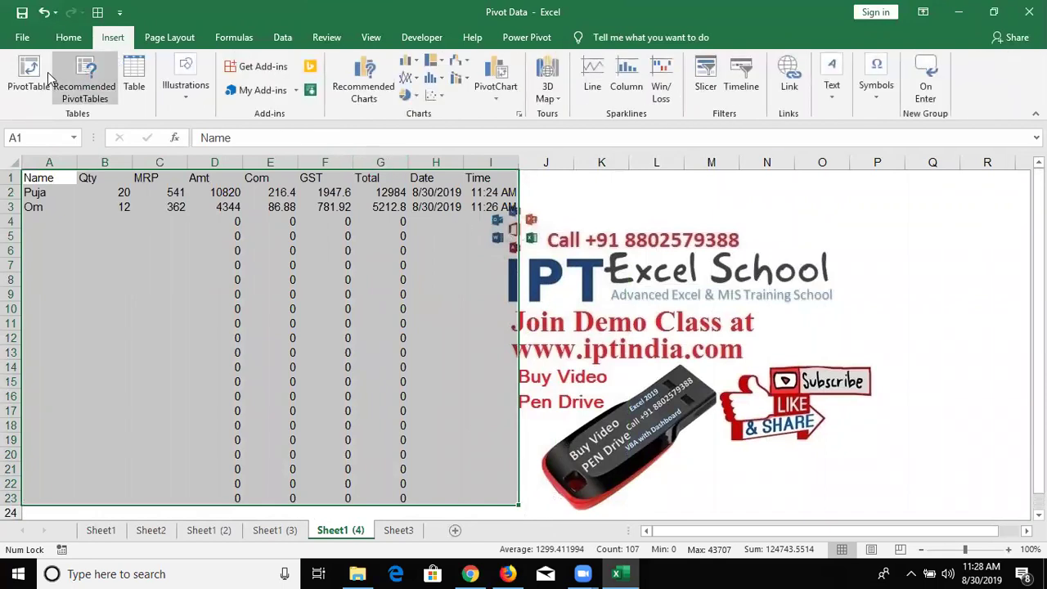
pyautogui.click(71, 41)
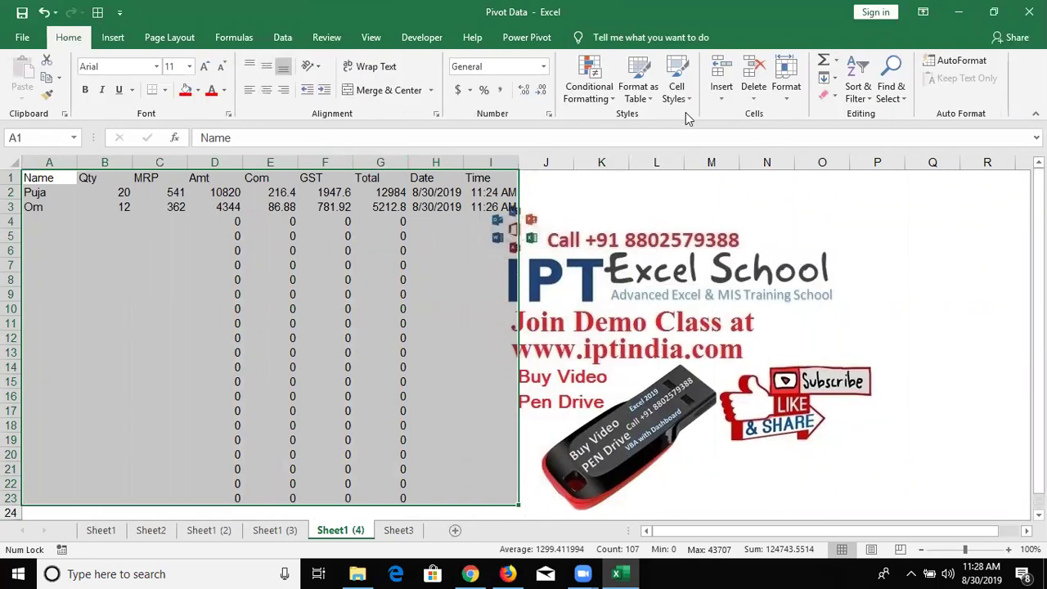
pyautogui.click(647, 104)
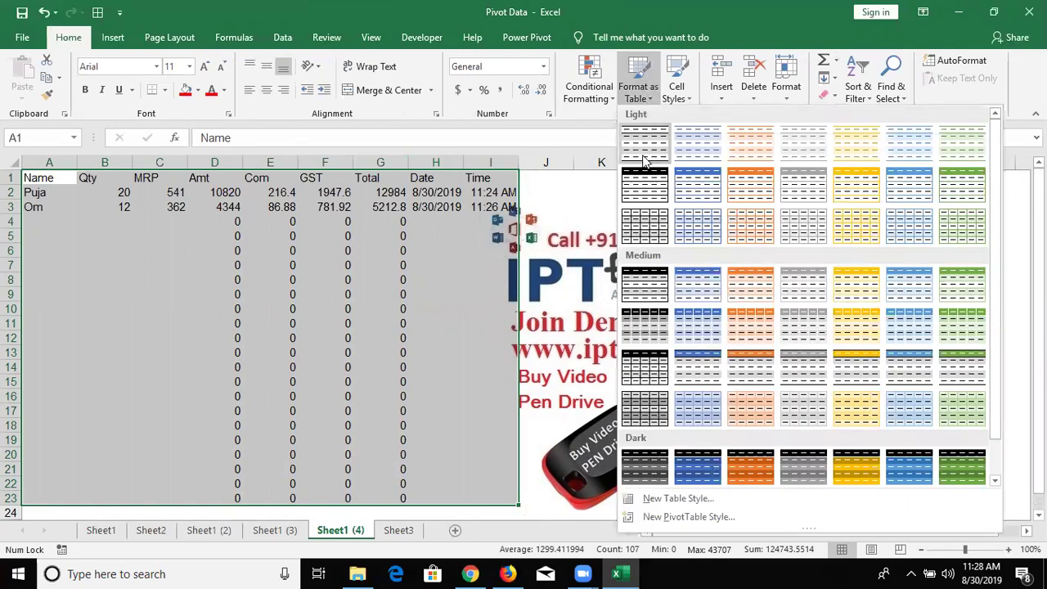
pyautogui.click(643, 151)
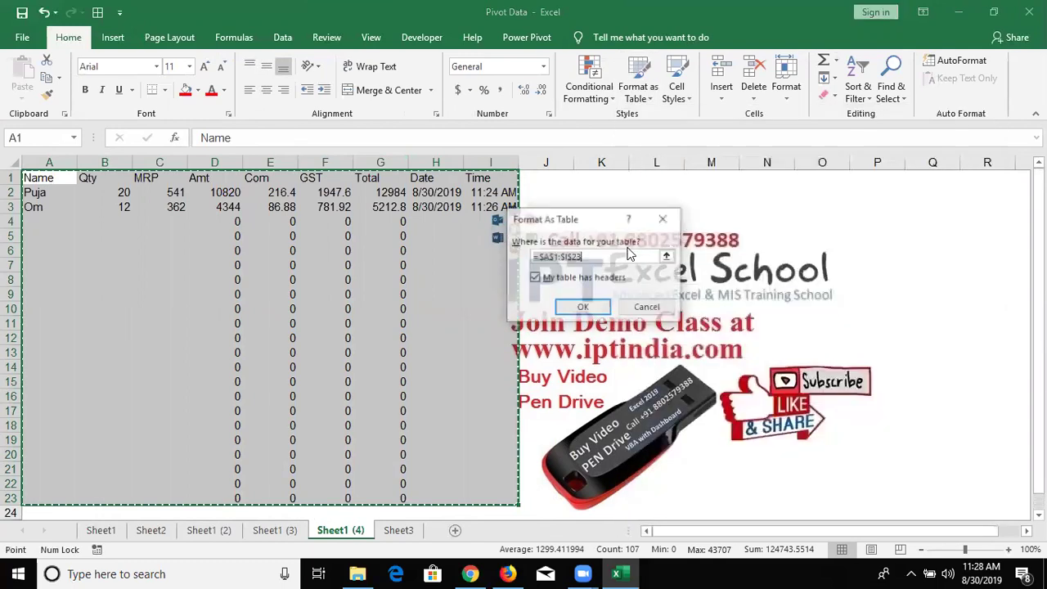
pyautogui.click(583, 306)
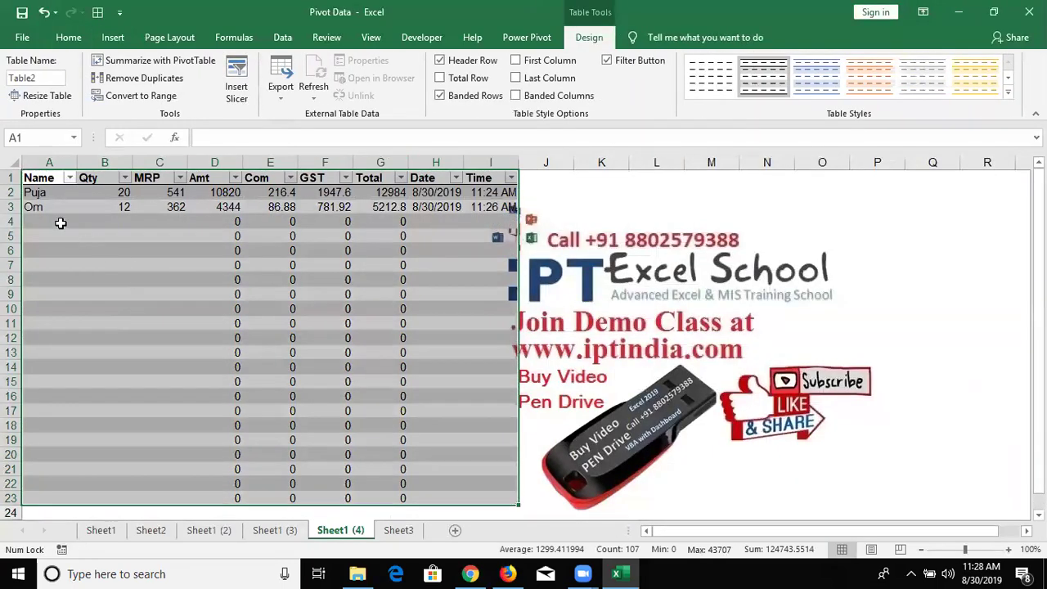
pyautogui.click(62, 221)
# Add a third sales record with a customer name, Qty 1 and MRP 362.
pyautogui.write('I')
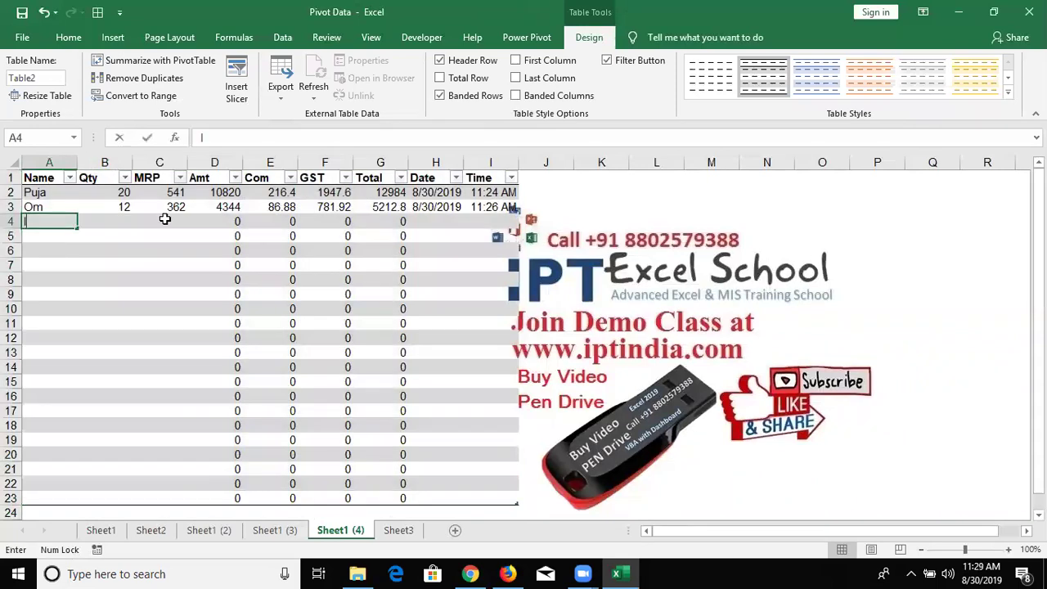
pyautogui.write('nder')
pyautogui.press('Tab')
pyautogui.write('1')
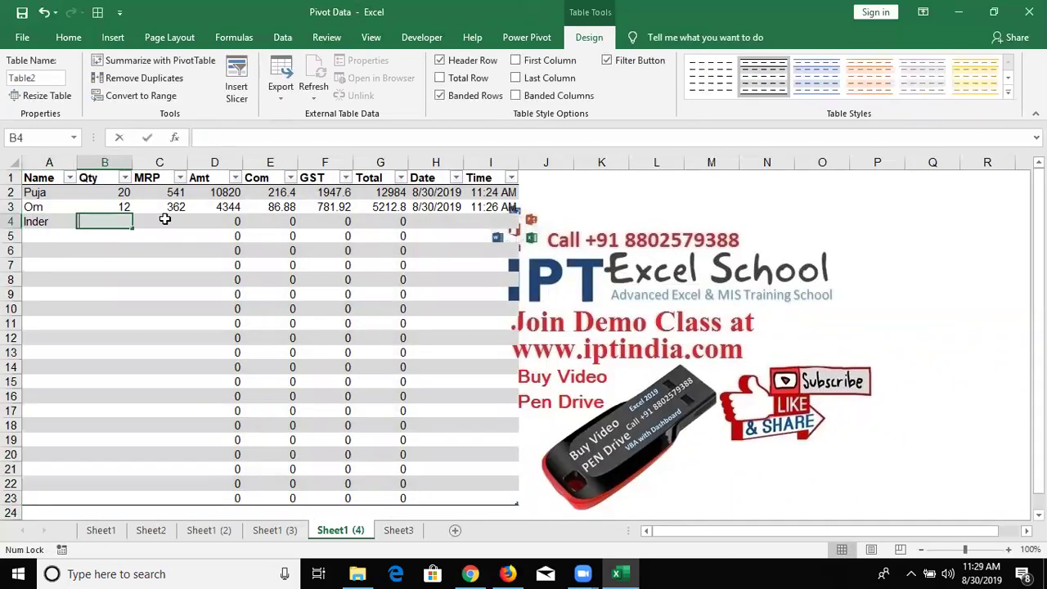
pyautogui.press('Tab')
pyautogui.write('362')
pyautogui.press('Tab')
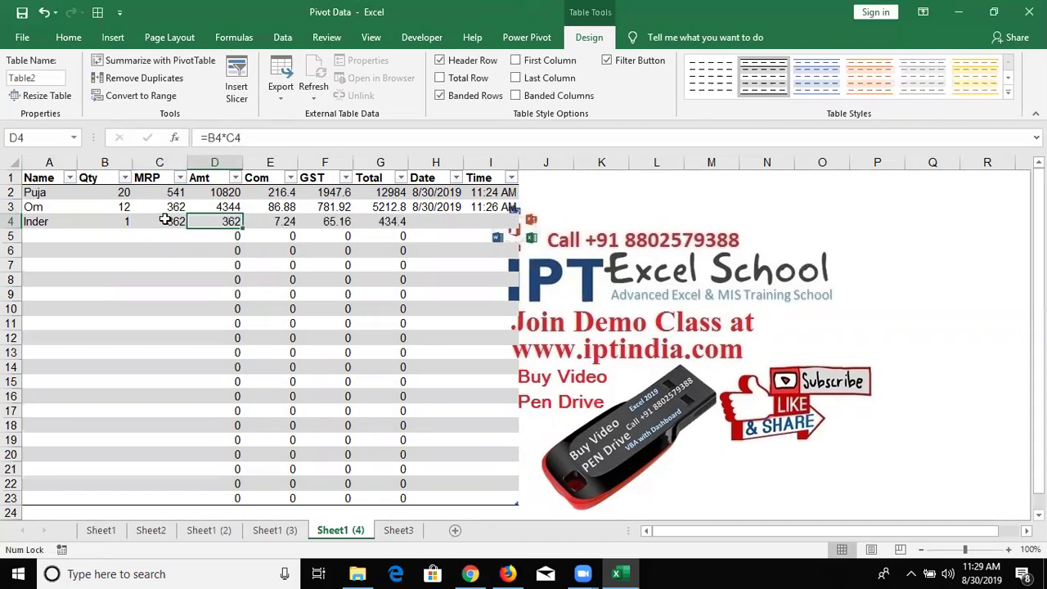
pyautogui.press('Tab')
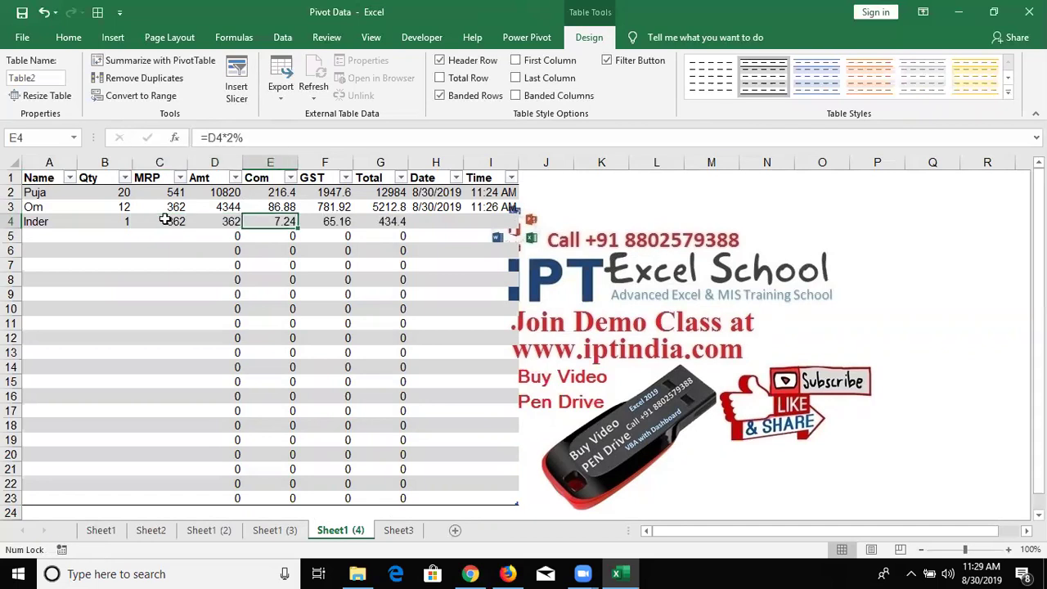
# Protect Sheet1 (4) with the default protection settings.
pyautogui.rightClick(353, 536)
pyautogui.click(392, 448)
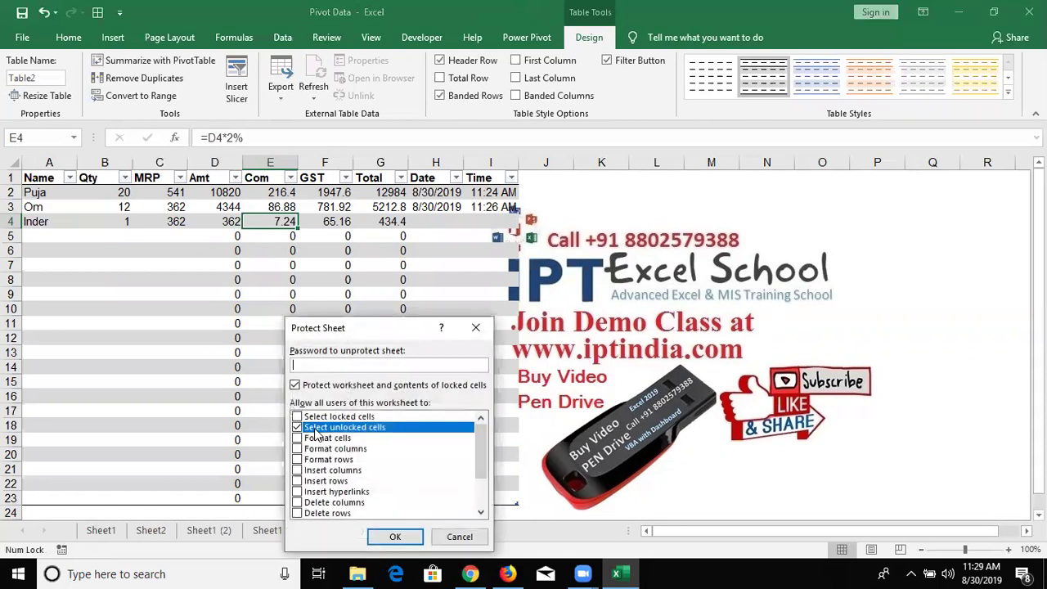
pyautogui.click(398, 535)
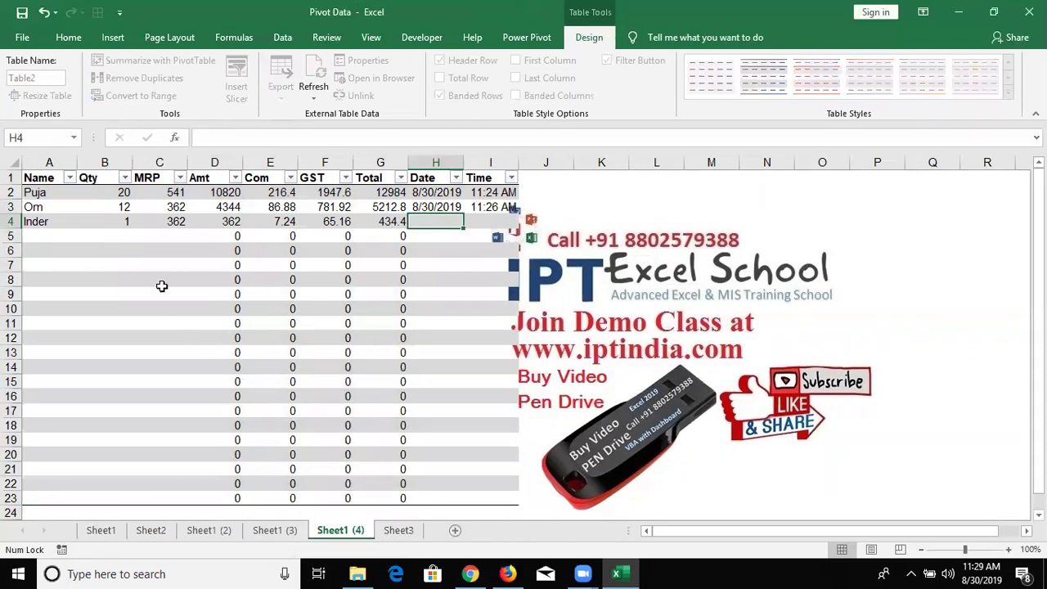
# Enter 36 in H4 and 25 in I4.
pyautogui.write('36')
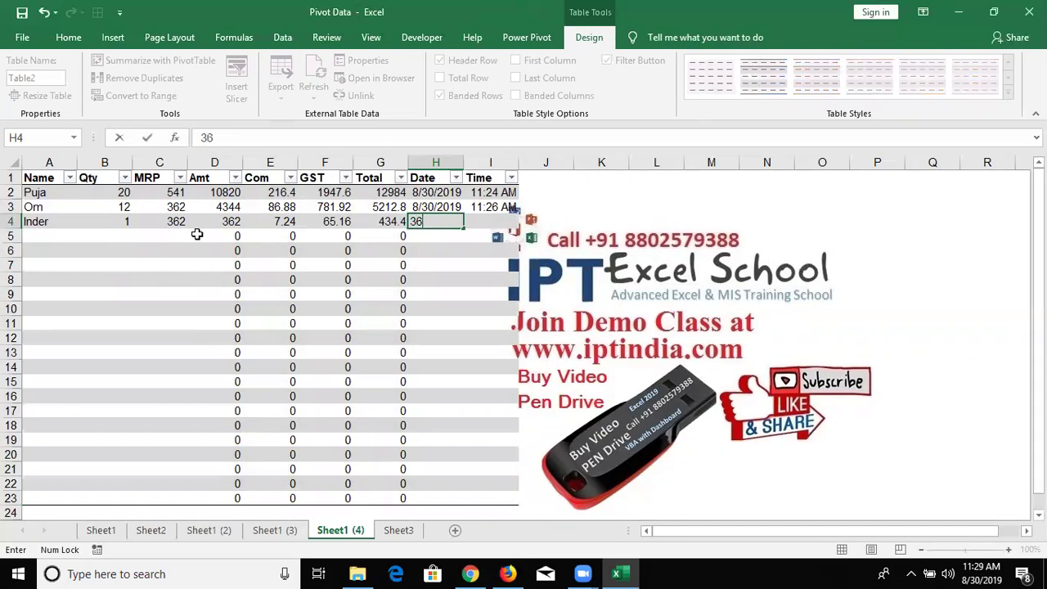
pyautogui.press('Tab')
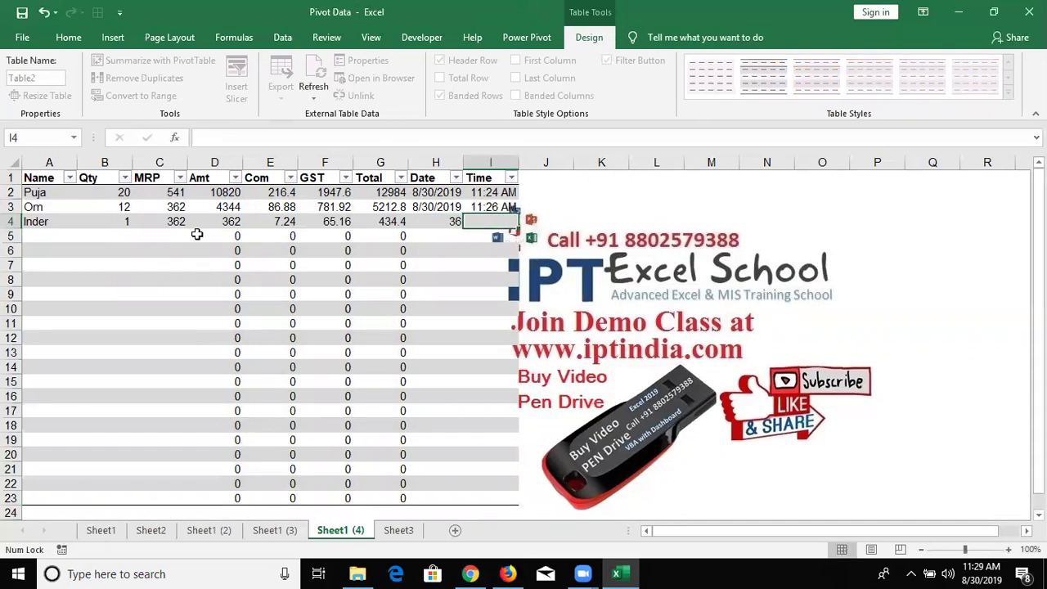
pyautogui.write('25')
pyautogui.press('Return')
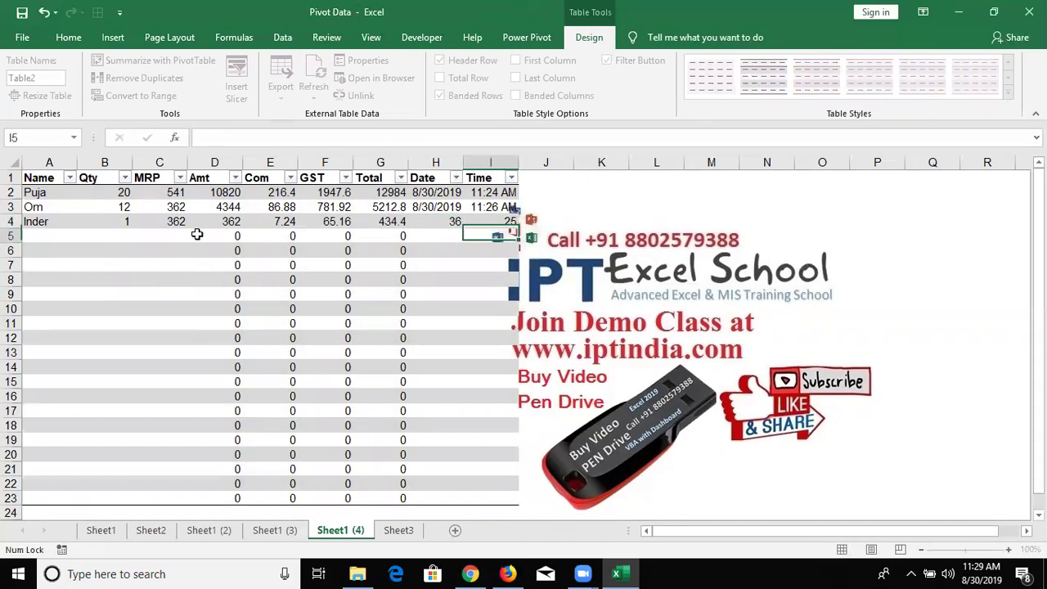
pyautogui.press('Up')
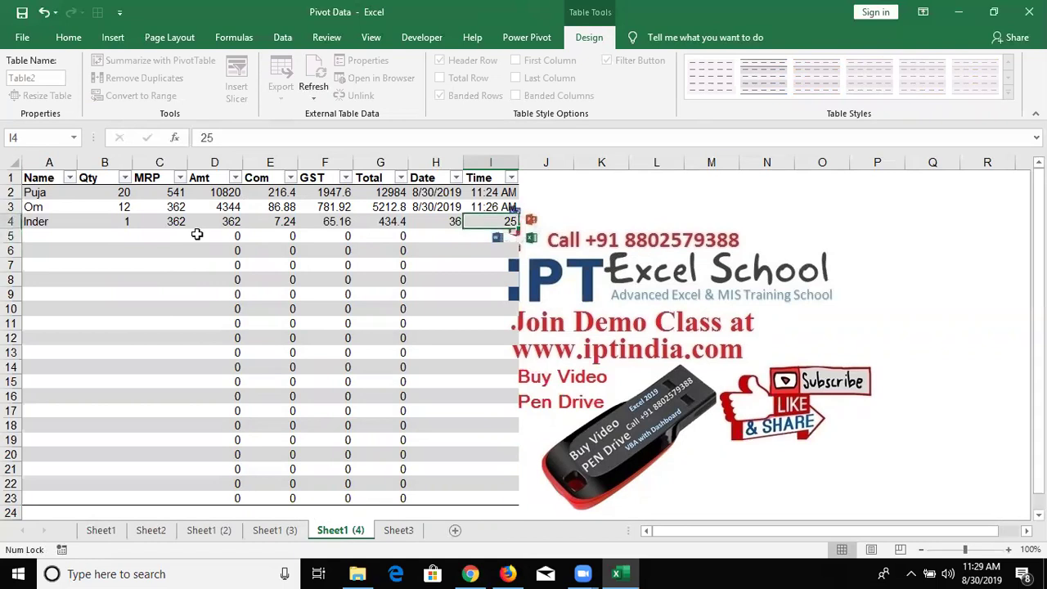
pyautogui.press('Down')
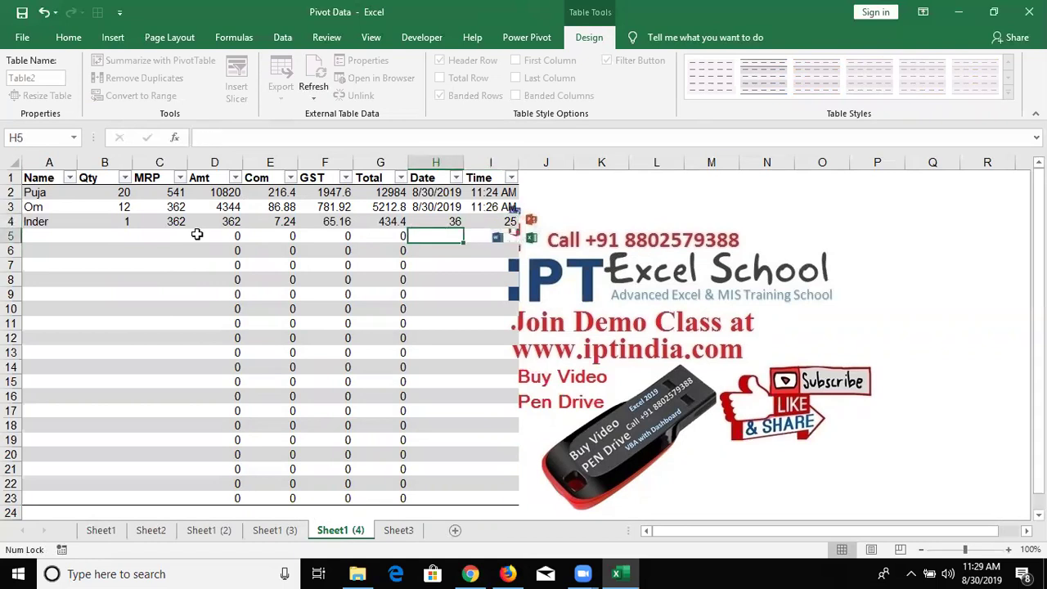
pyautogui.press('Up')
# Replace I4 and H4 with today's date, 8/30/2019.
pyautogui.hotkey('ctrl', ';')
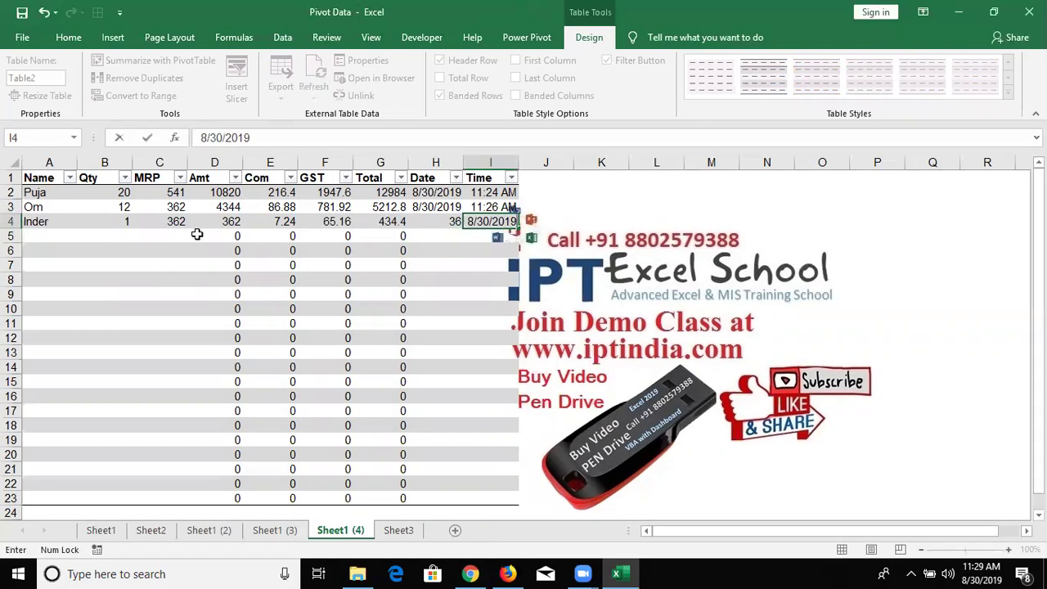
pyautogui.press('Return')
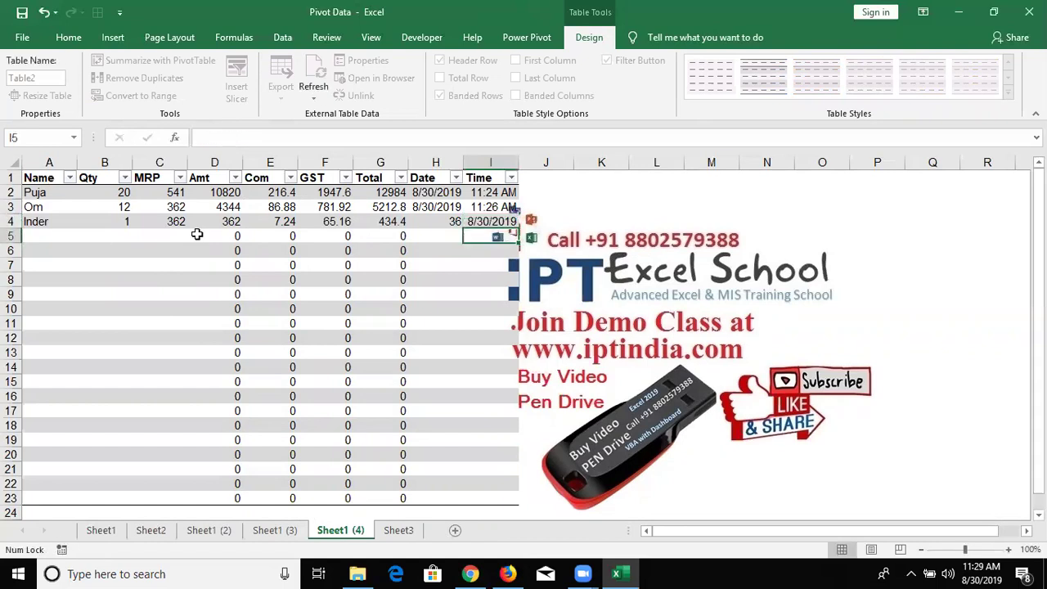
pyautogui.press('Up')
pyautogui.press('Left')
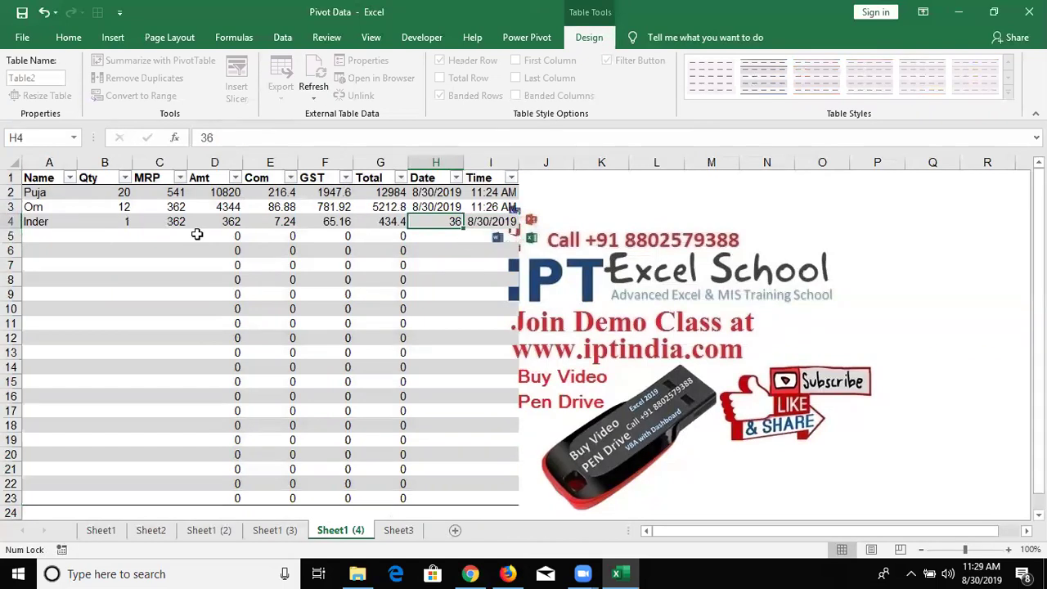
pyautogui.hotkey('ctrl', 'shift', ';')
pyautogui.press('Escape')
pyautogui.hotkey('ctrl', ';')
pyautogui.press('Return')
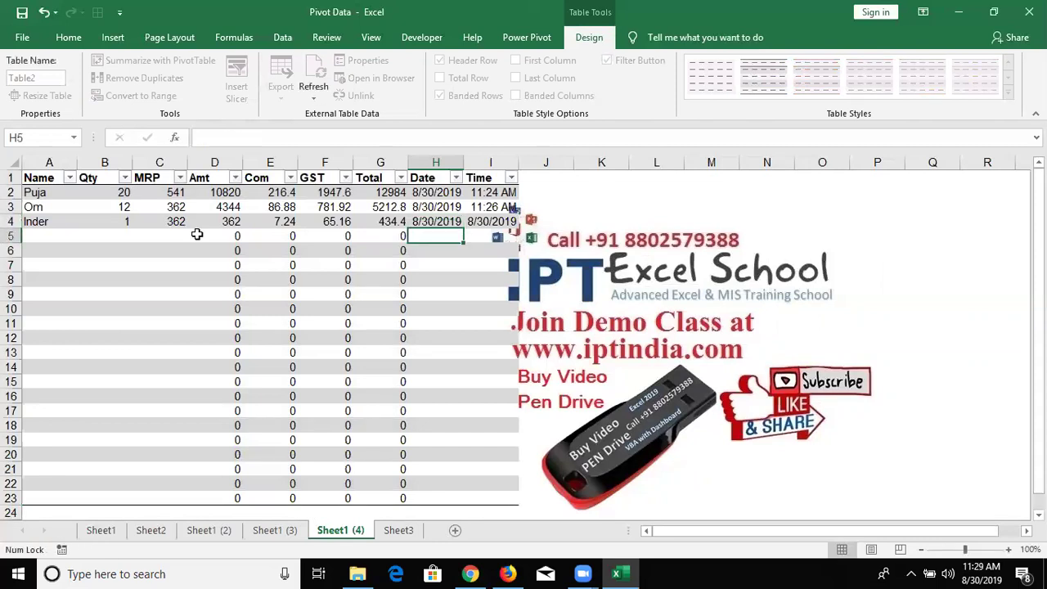
pyautogui.press('Down')
pyautogui.press('Down')
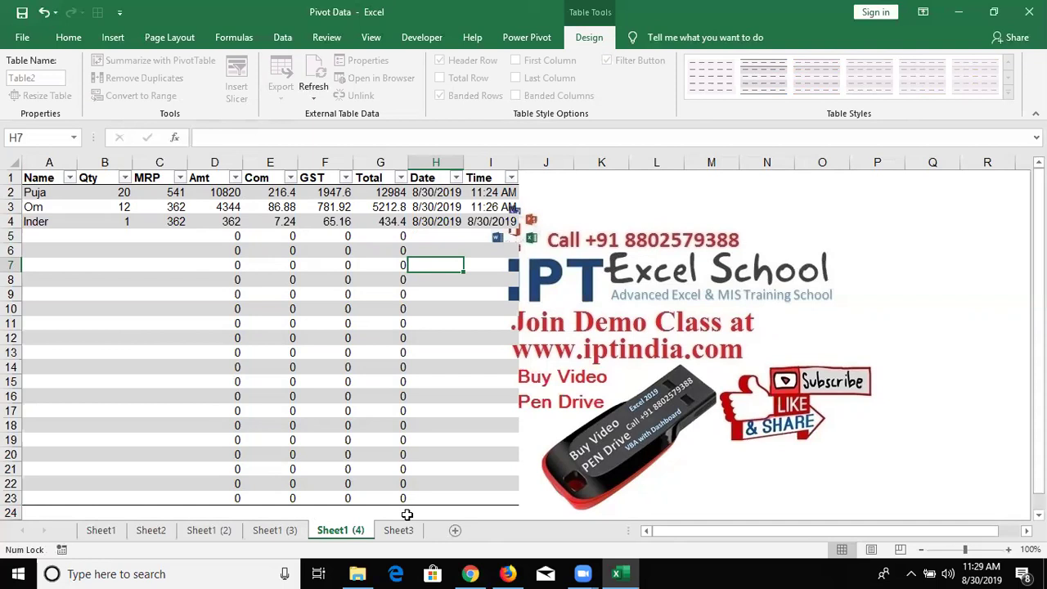
pyautogui.click(45, 236)
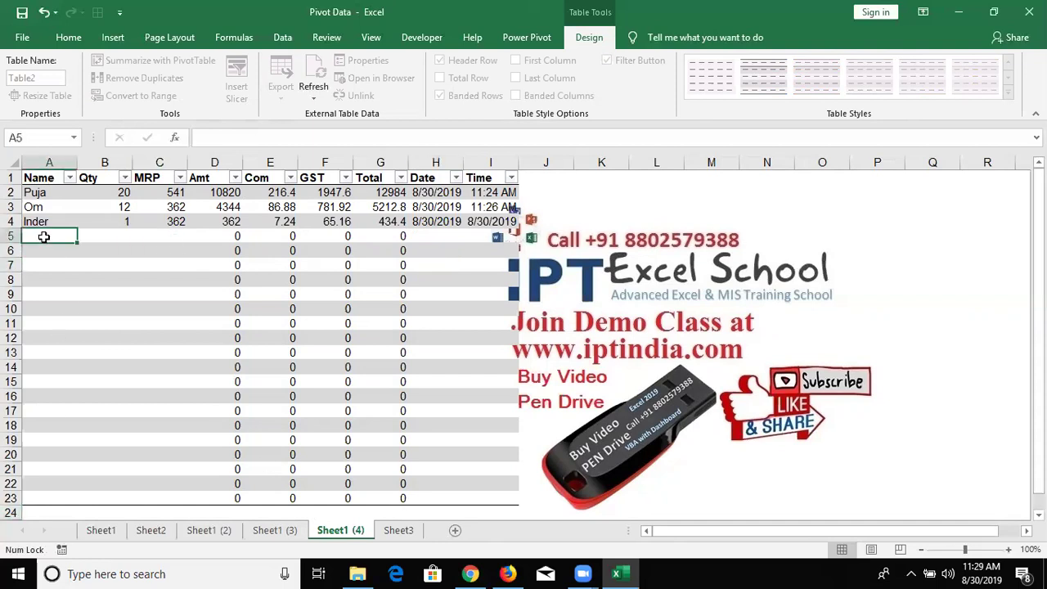
pyautogui.press('Right')
pyautogui.press('Right')
pyautogui.press('Right')
pyautogui.press('Right')
pyautogui.press('Right')
pyautogui.press('Right')
pyautogui.press('Left')
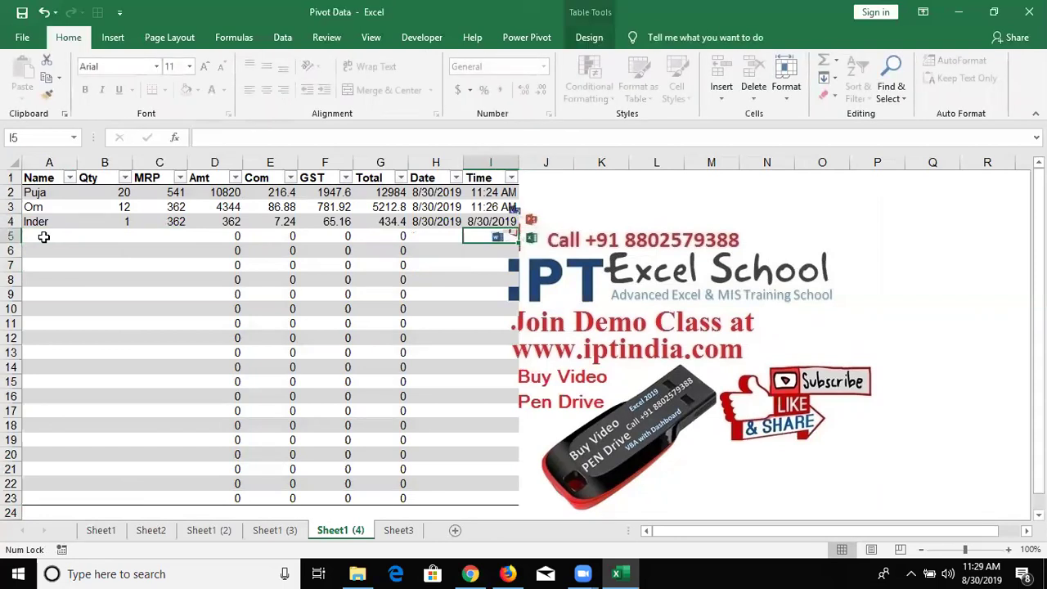
pyautogui.press('Down')
pyautogui.press('Up')
pyautogui.press('Up')
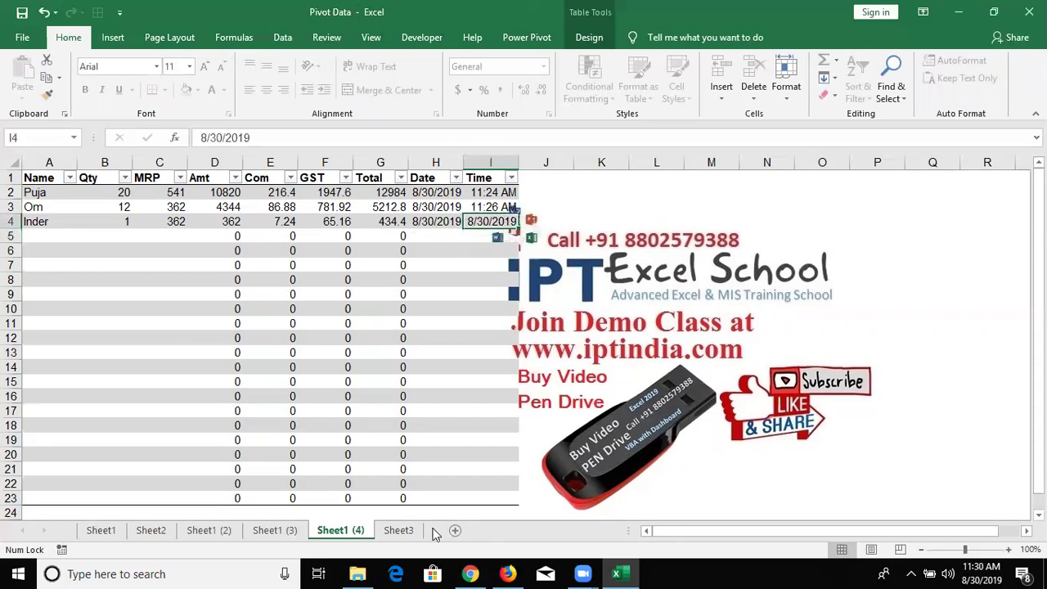
# On Sheet3, fill row 3 with a name, Roll 2, City 63 and Amt 65.
pyautogui.click(398, 531)
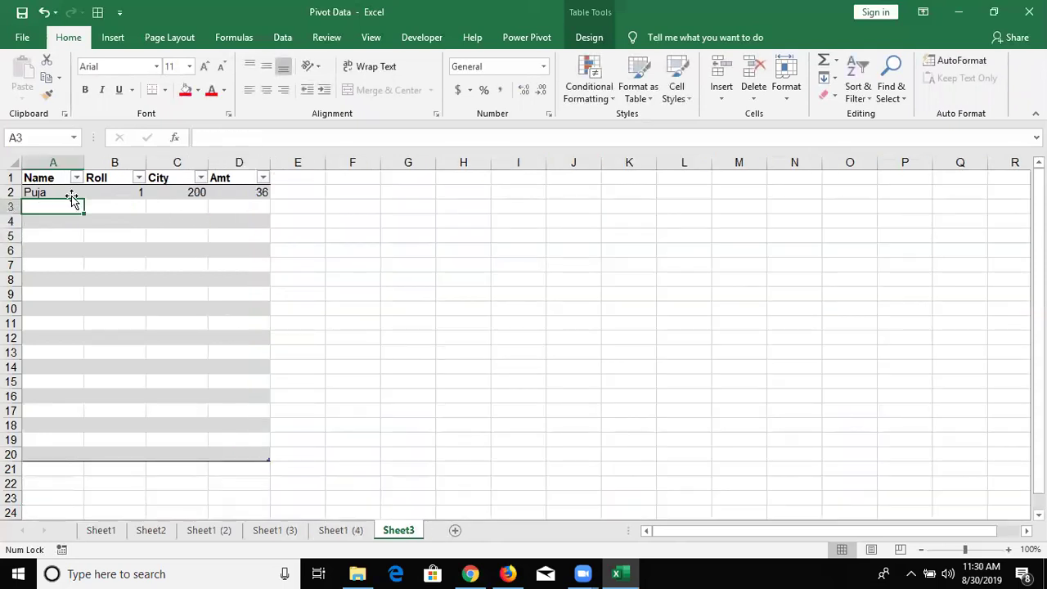
pyautogui.write('N')
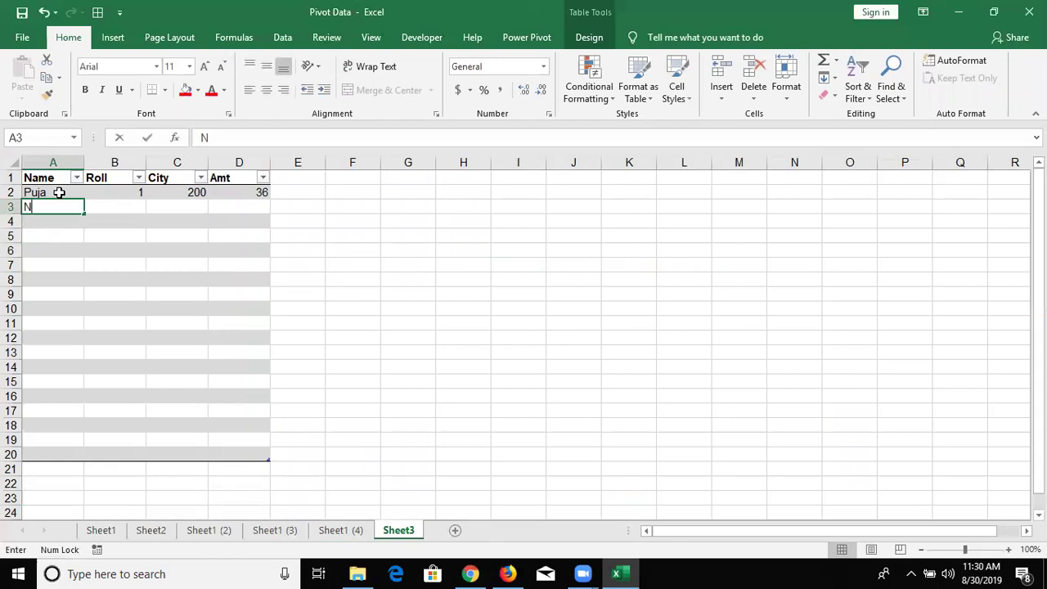
pyautogui.write('ama')
pyautogui.press('Tab')
pyautogui.write('2')
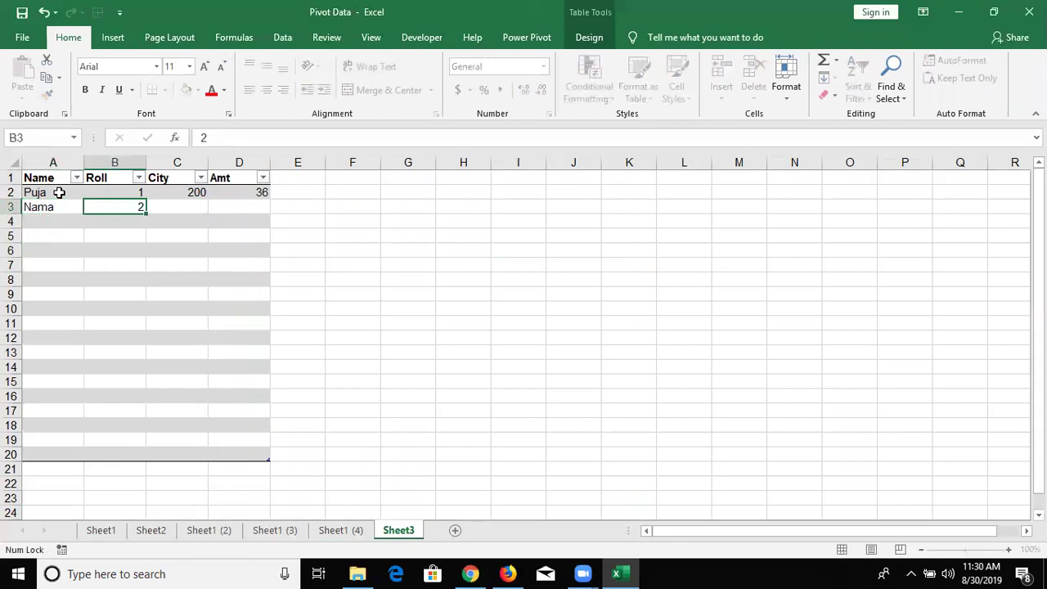
pyautogui.press('Tab')
pyautogui.write('63')
pyautogui.press('Tab')
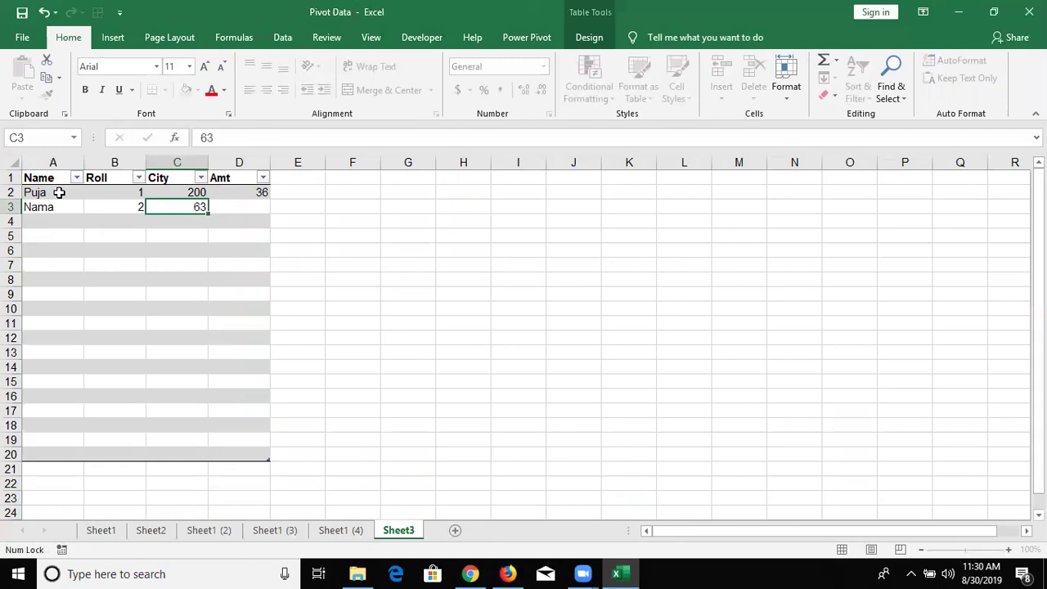
pyautogui.write('65')
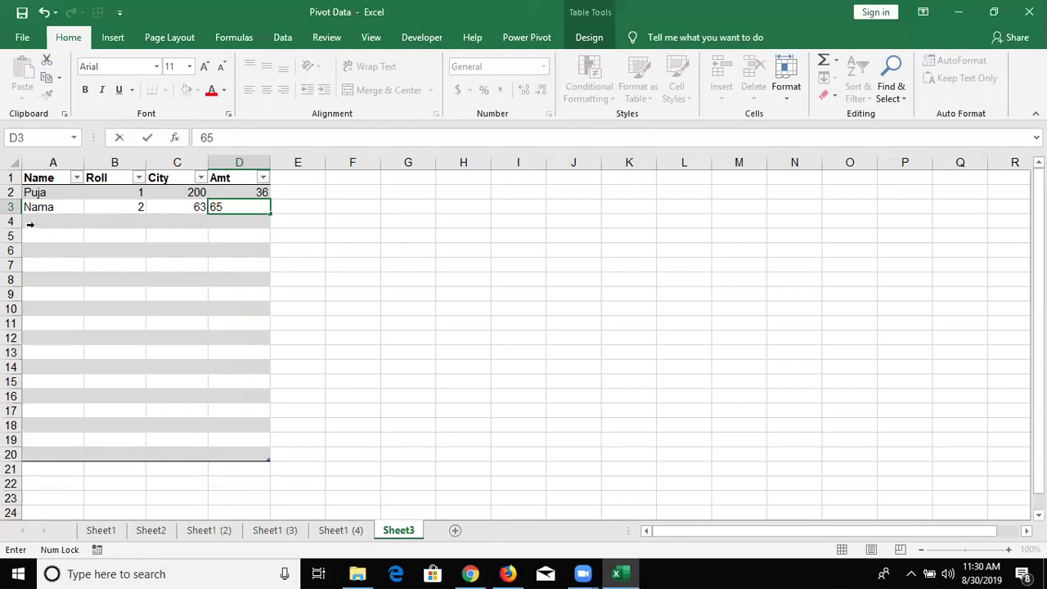
pyautogui.press('Return')
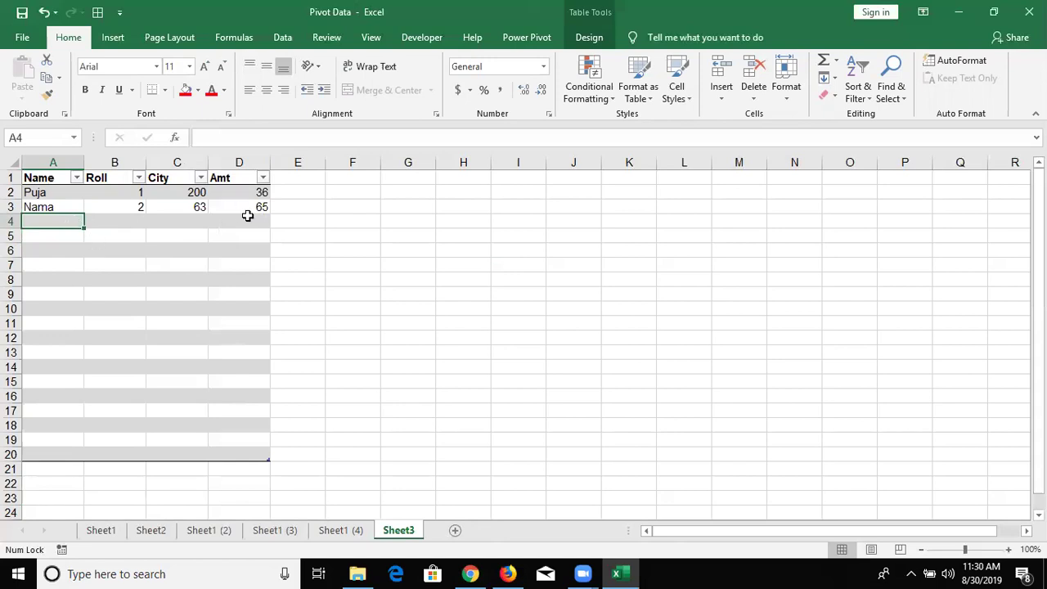
# Switch to Sheet1 (4) and select the empty Time cell I5.
pyautogui.click(333, 530)
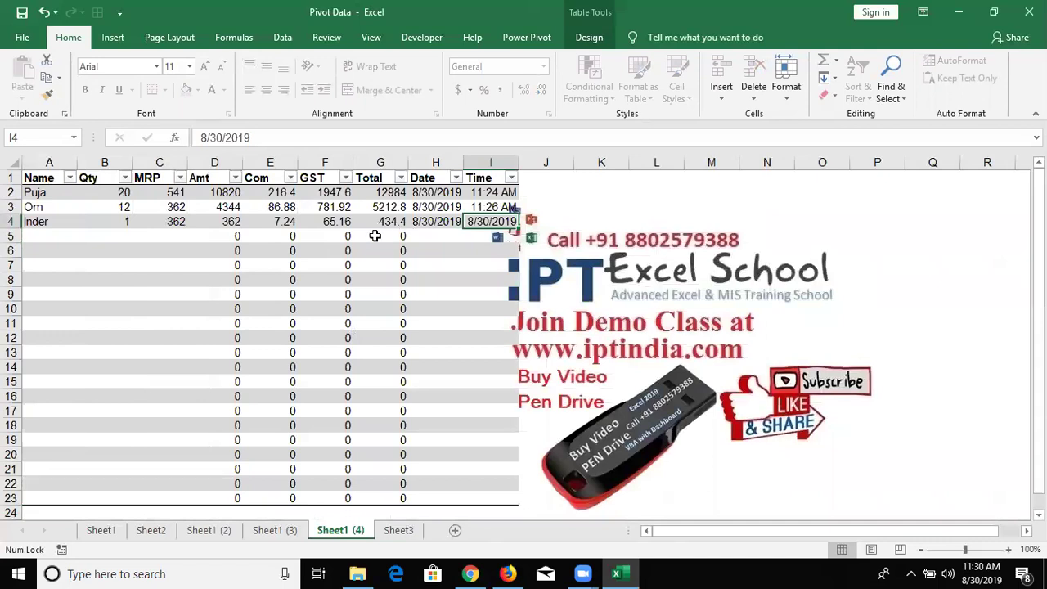
pyautogui.click(491, 236)
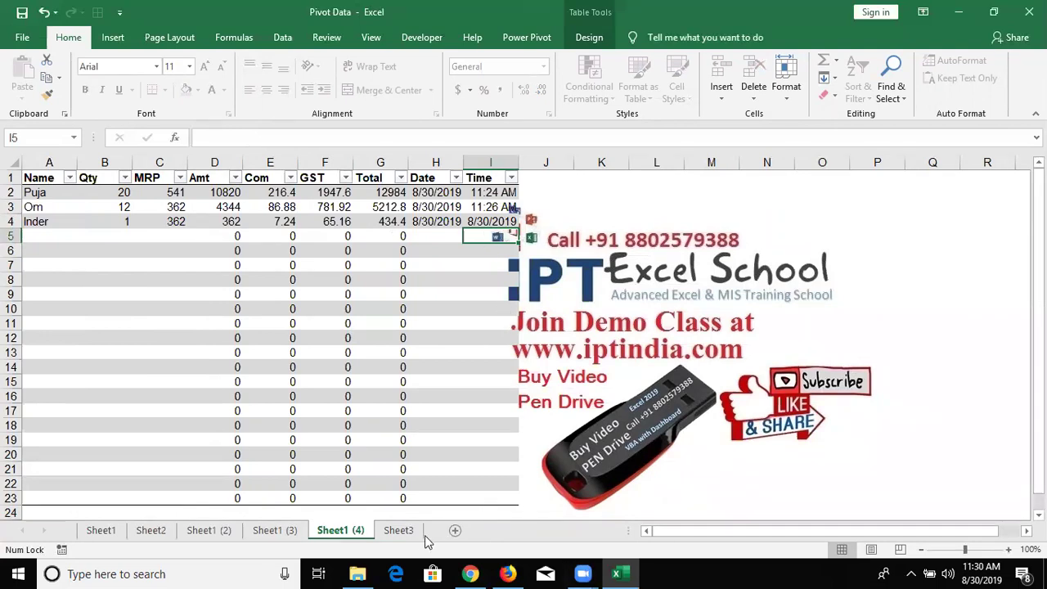
# Show Table Design for the Sheet3 table, then start and cancel a Roll-referencing formula in A4.
pyautogui.click(415, 530)
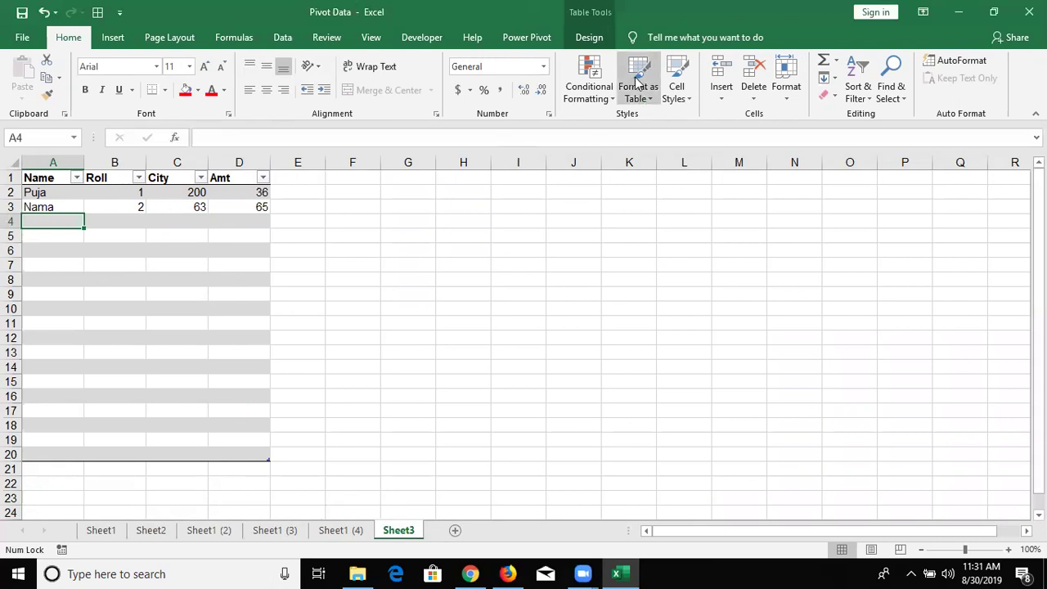
pyautogui.click(591, 38)
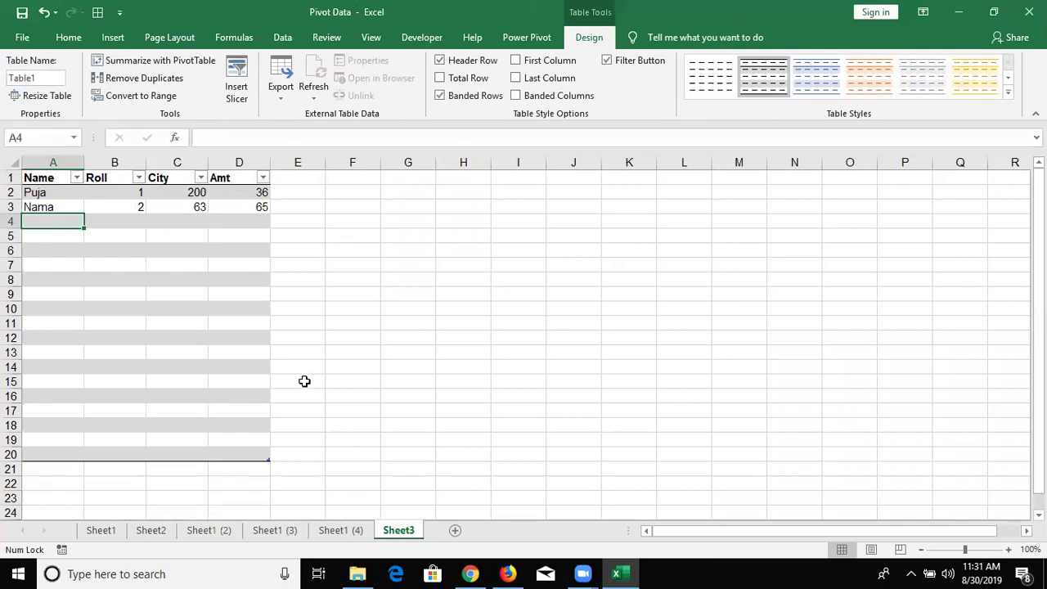
pyautogui.write('=')
pyautogui.press('Right')
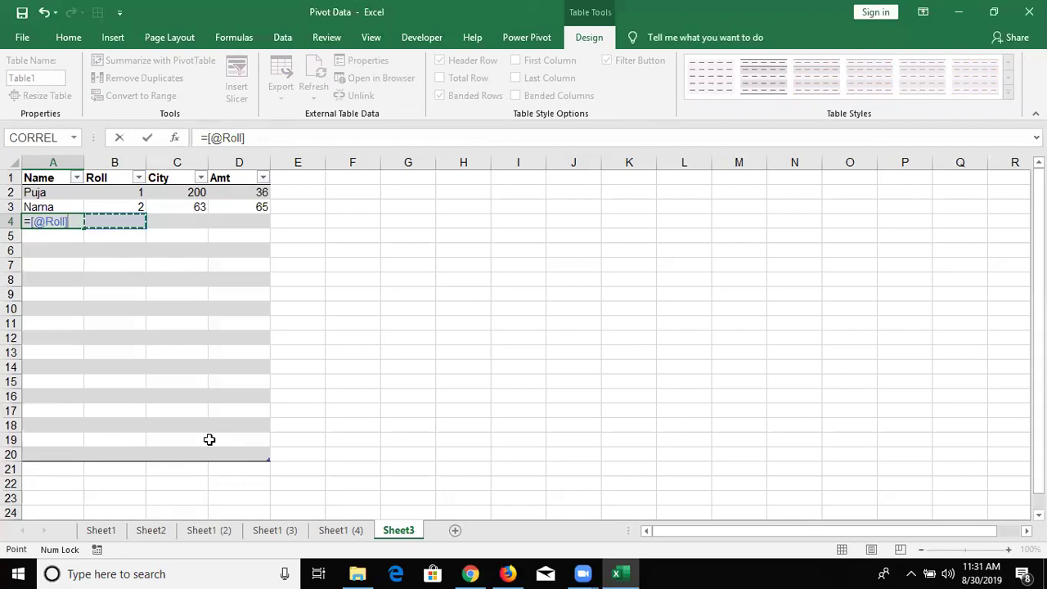
pyautogui.press('Escape')
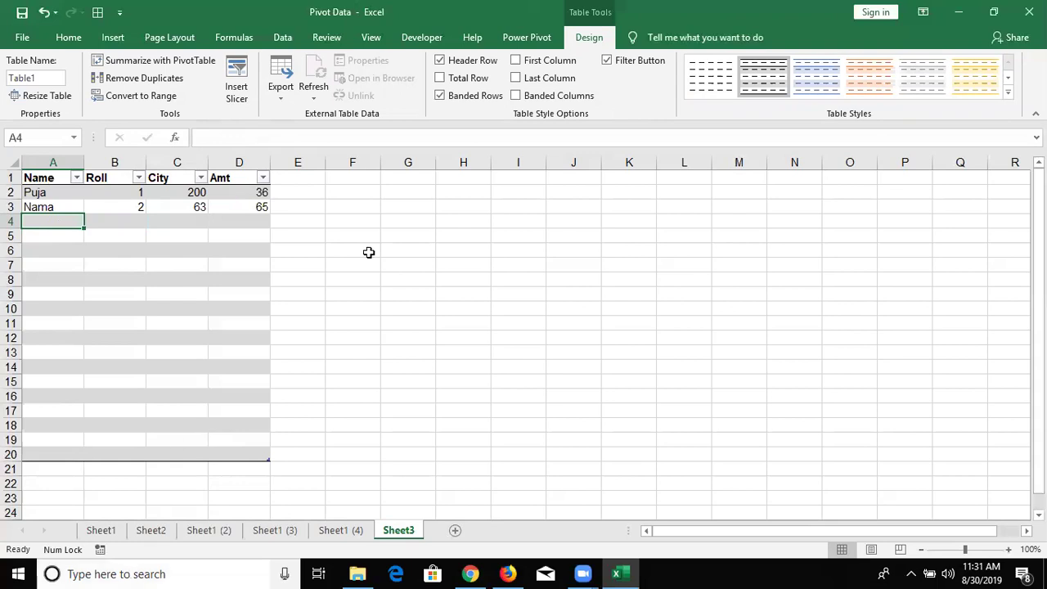
# Convert the Sheet3 table to a normal range.
pyautogui.click(136, 95)
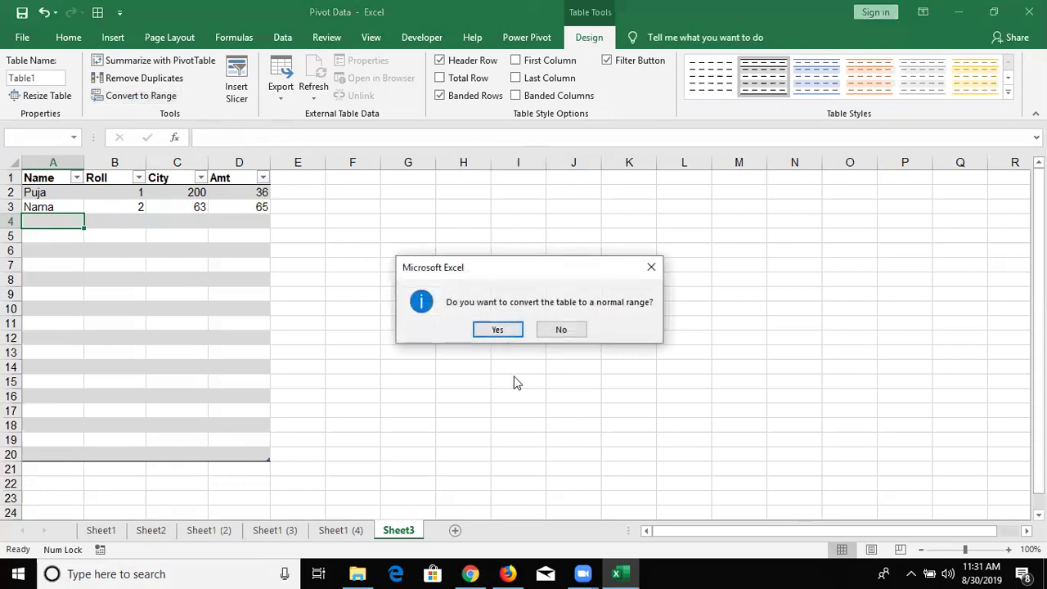
pyautogui.click(498, 329)
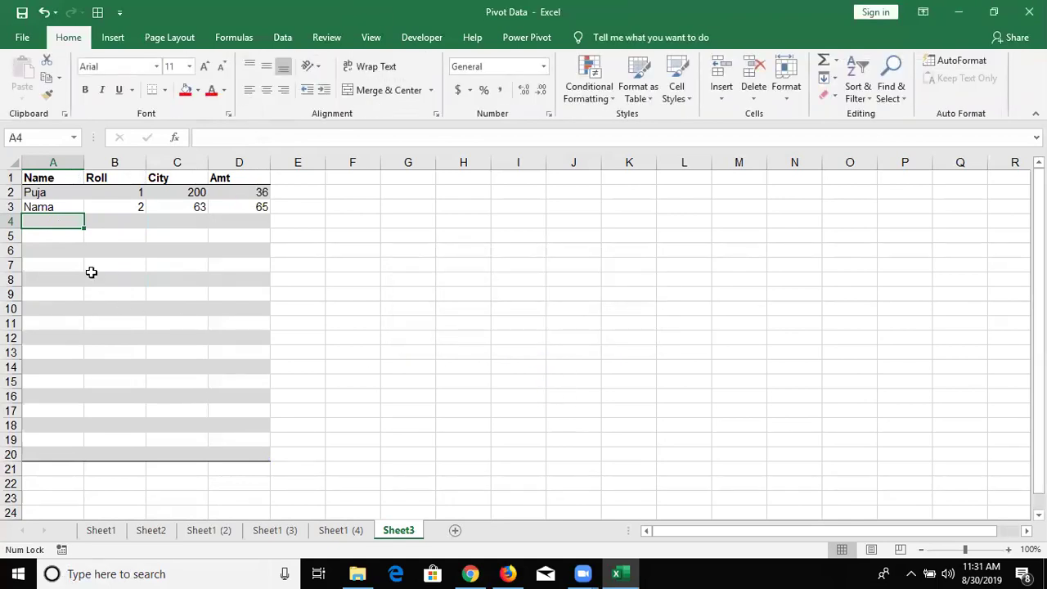
pyautogui.click(332, 531)
pyautogui.click(393, 530)
# Enter Om, 62, 362 and 56 as the new row 4 record on Sheet3.
pyautogui.write('Om')
pyautogui.press('Tab')
pyautogui.write('62')
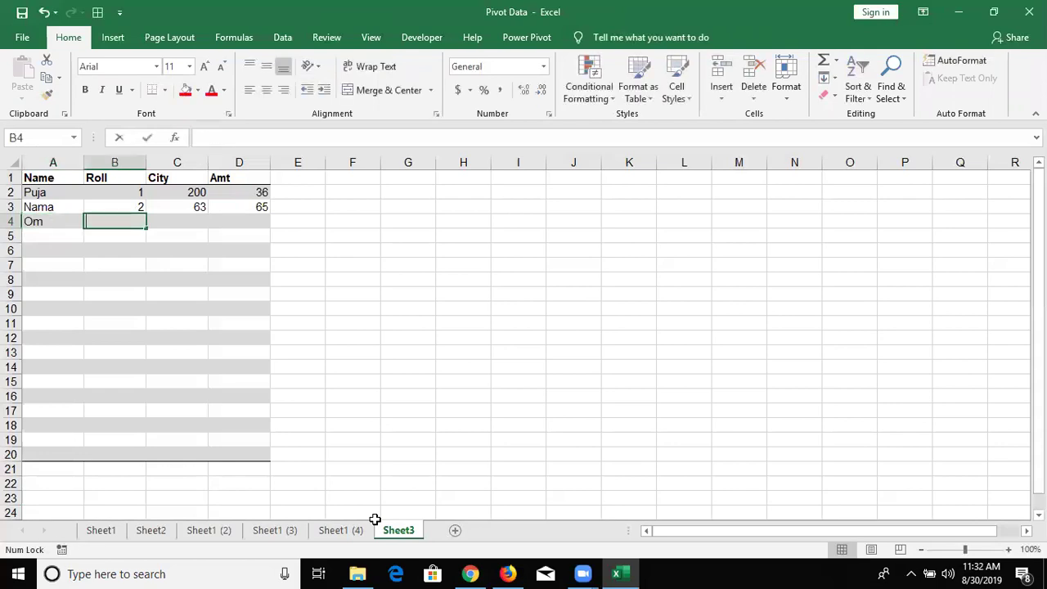
pyautogui.press('Tab')
pyautogui.write('362')
pyautogui.press('Tab')
pyautogui.write('56')
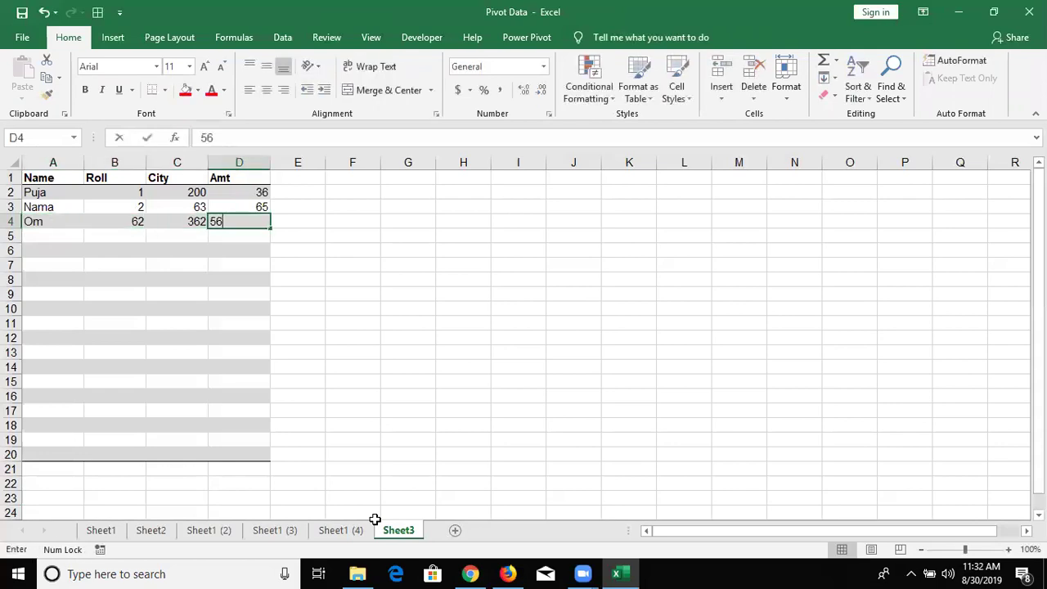
pyautogui.press('Return')
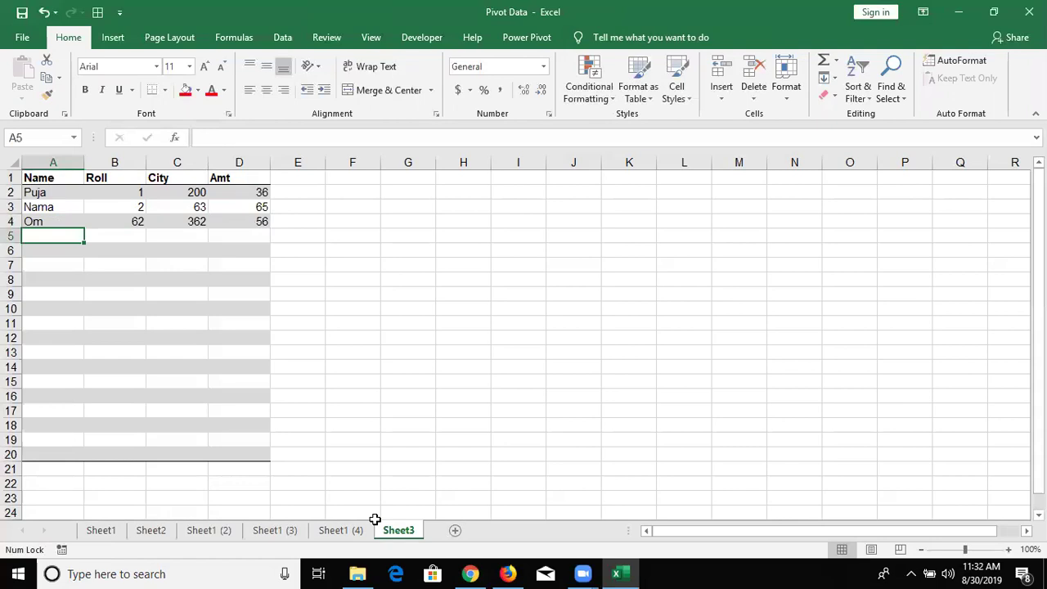
# Go to Sheet1 (4) and inspect the sales table's date in I4 and cell A6.
pyautogui.click(330, 532)
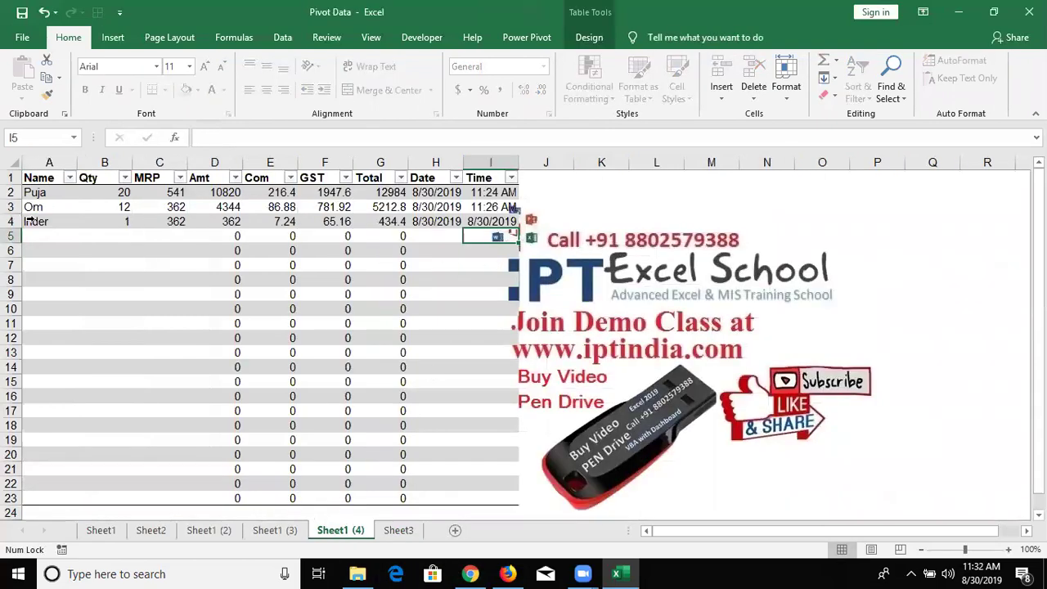
pyautogui.hotkey('shift', 'Up')
pyautogui.press('Up')
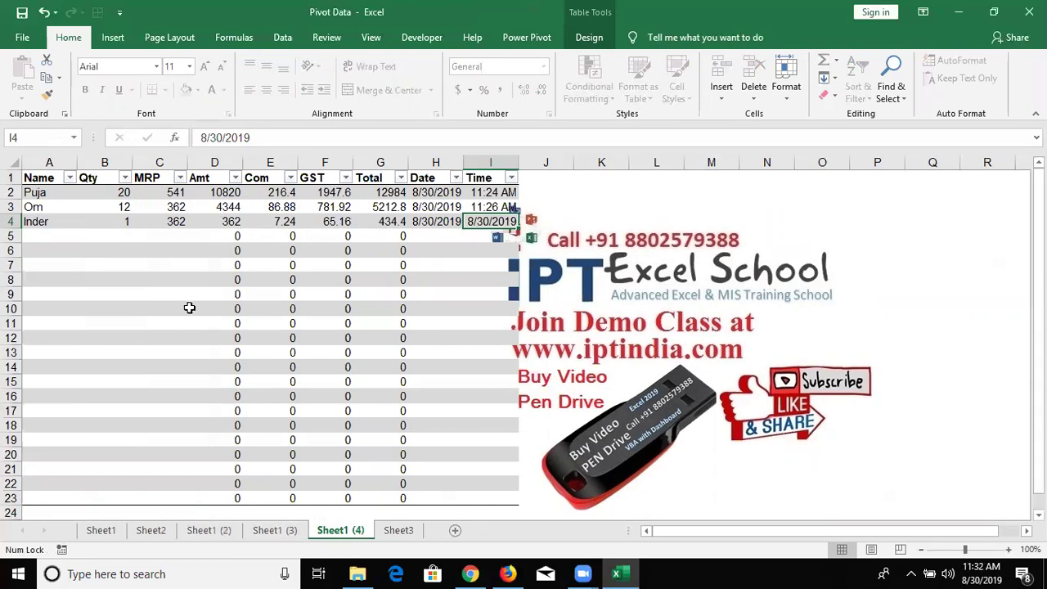
pyautogui.click(37, 250)
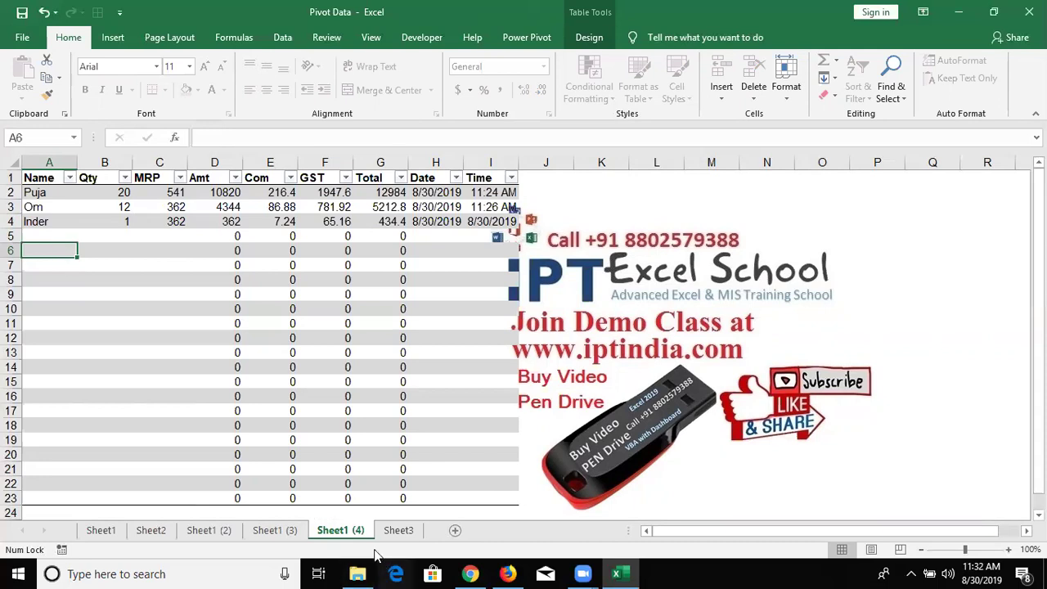
# Add a new Sheet7 and enter 20, 36, 52, 63, 52 across B3:F3.
pyautogui.click(455, 530)
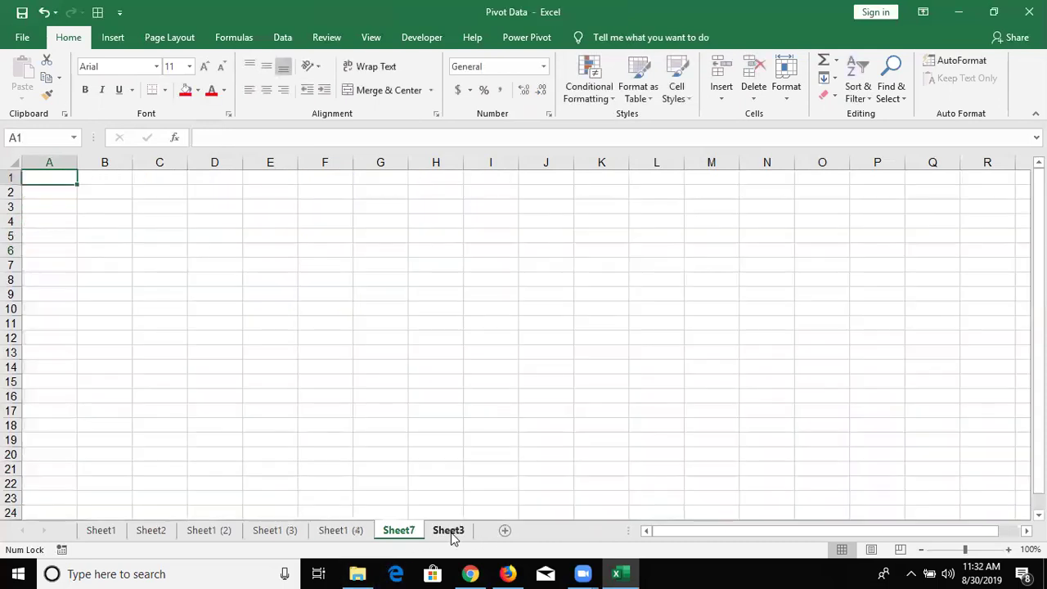
pyautogui.click(87, 208)
pyautogui.write('20')
pyautogui.press('Tab')
pyautogui.write('36')
pyautogui.press('Tab')
pyautogui.write('52')
pyautogui.press('Tab')
pyautogui.write('63')
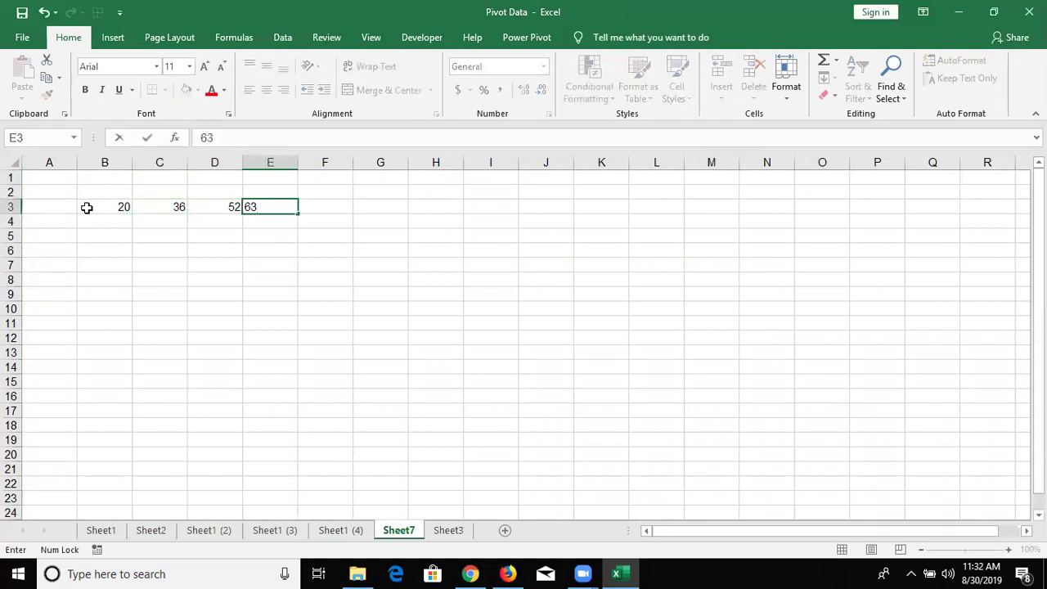
pyautogui.press('Tab')
pyautogui.write('52')
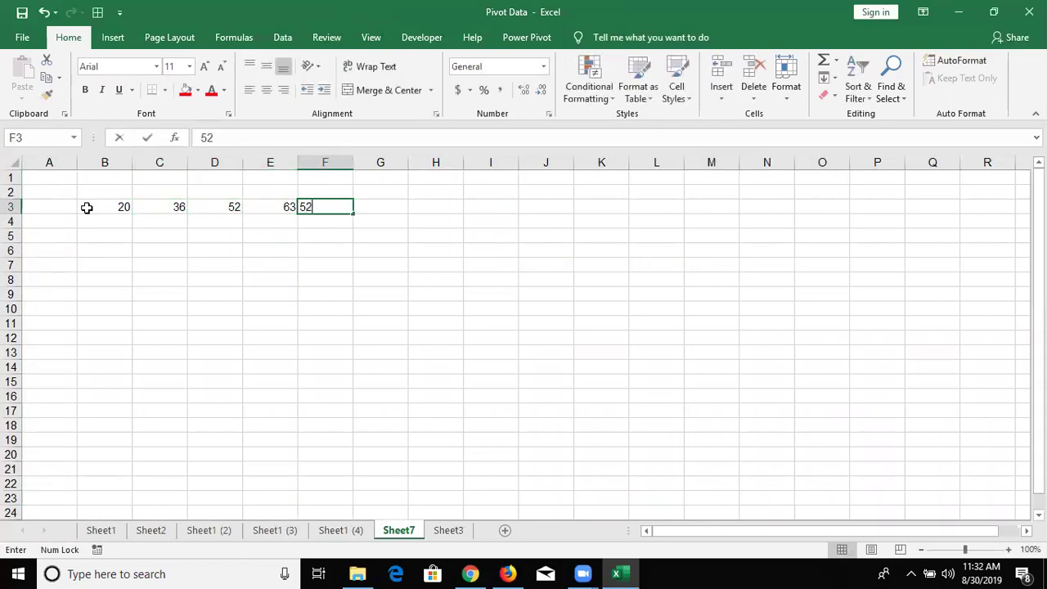
pyautogui.press('Tab')
# Total B3:F3 in G3 with AutoSum, giving 223.
pyautogui.hotkey('alt', '=')
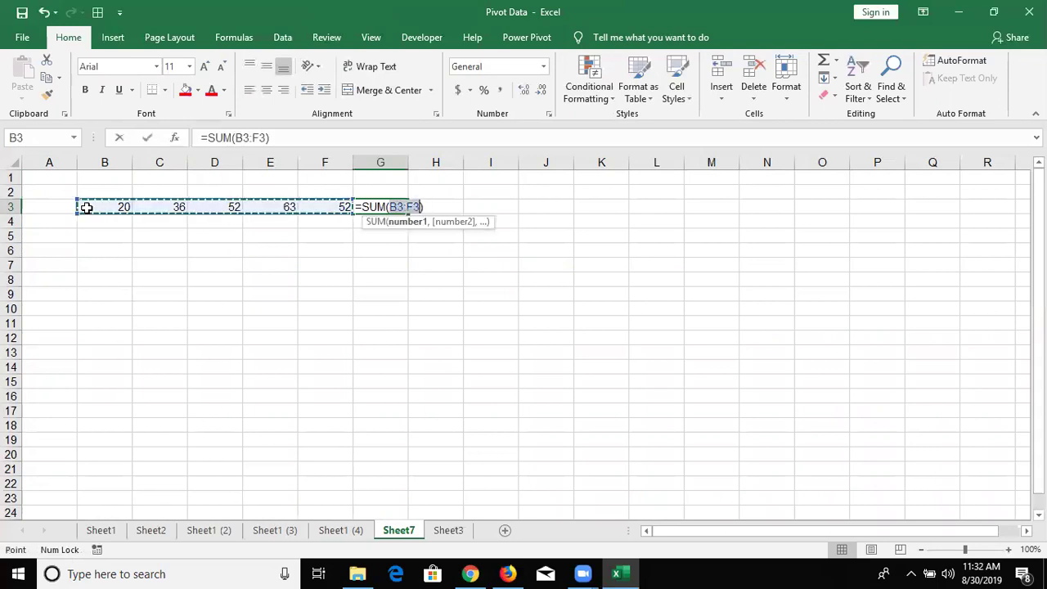
pyautogui.press('Return')
pyautogui.click(87, 208)
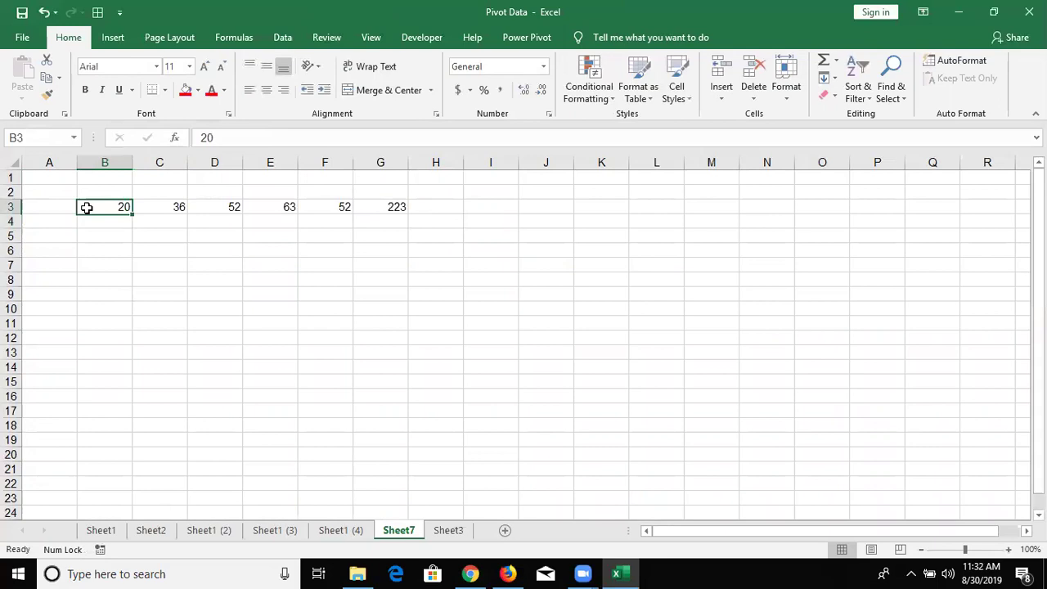
pyautogui.hotkey('ctrl', 'Right')
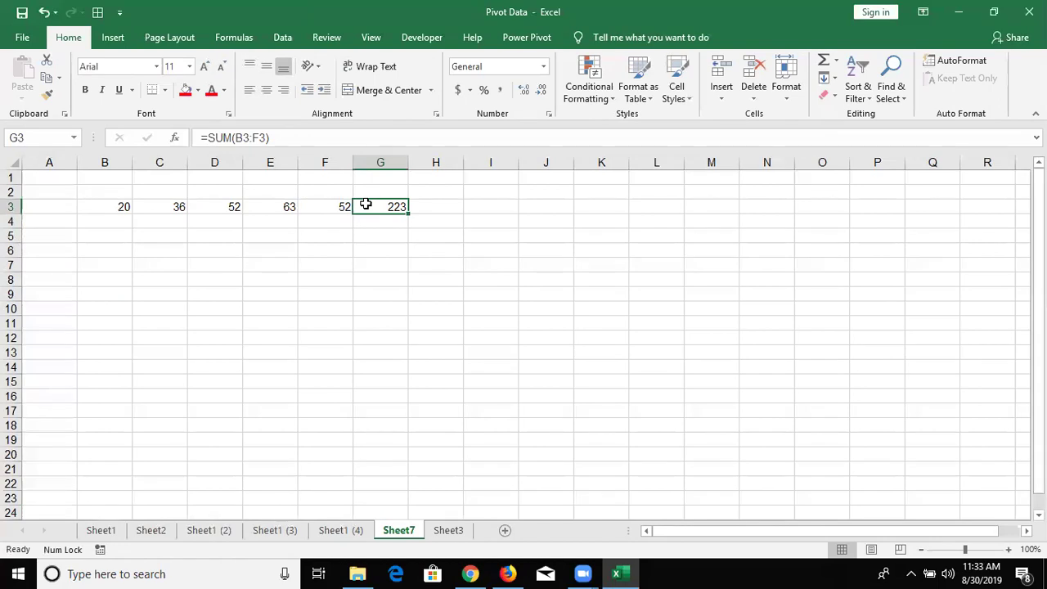
# Mark G3's formula as Hidden in its Format Cells protection settings.
pyautogui.rightClick(366, 203)
pyautogui.click(422, 464)
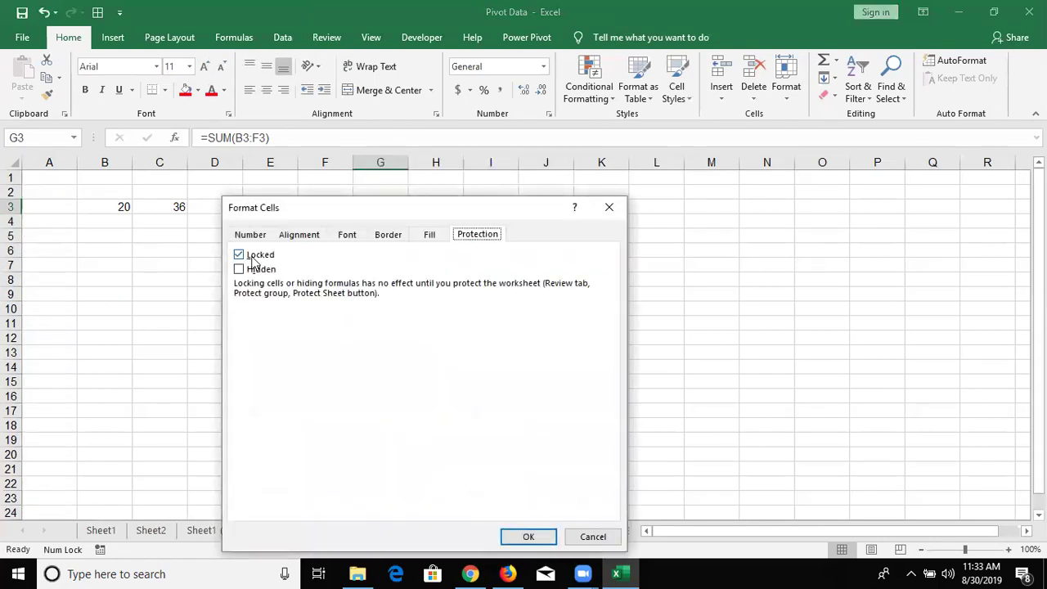
pyautogui.click(251, 272)
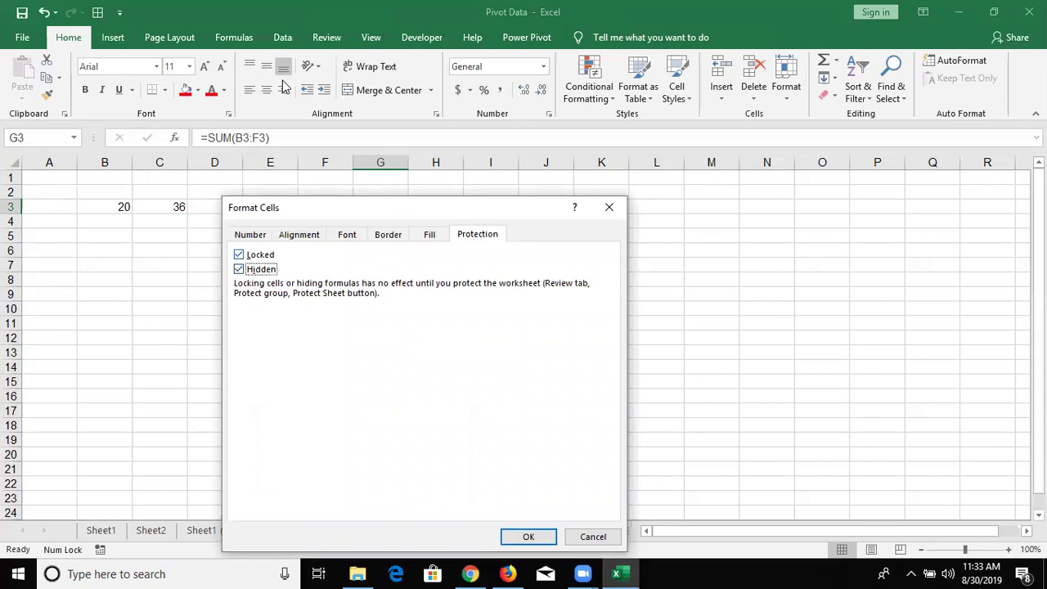
pyautogui.click(550, 538)
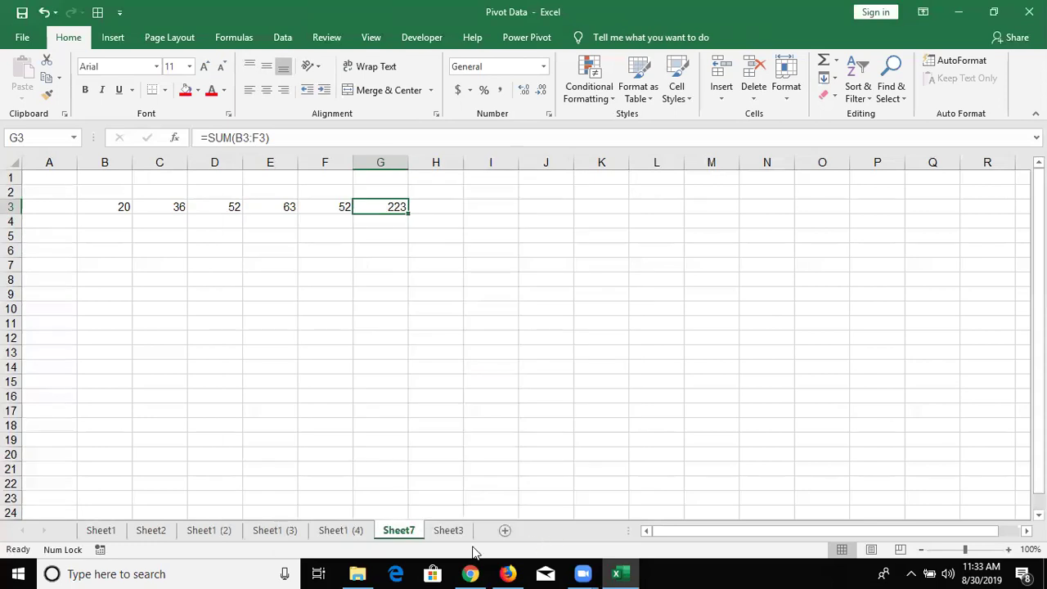
# Protect Sheet7, then check that G3 shows 223 with its formula hidden and copy it.
pyautogui.rightClick(415, 536)
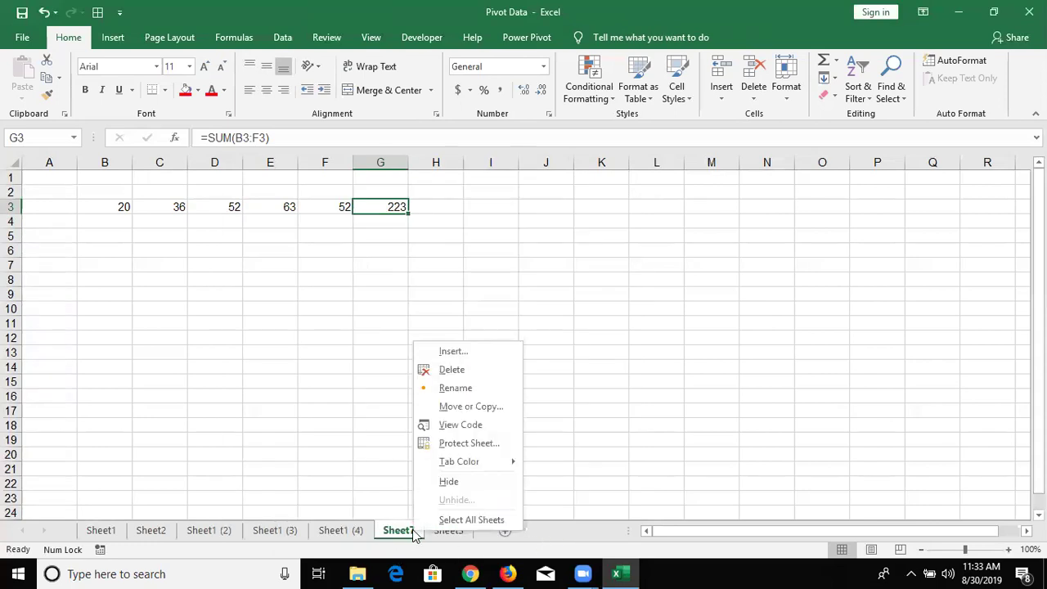
pyautogui.click(449, 450)
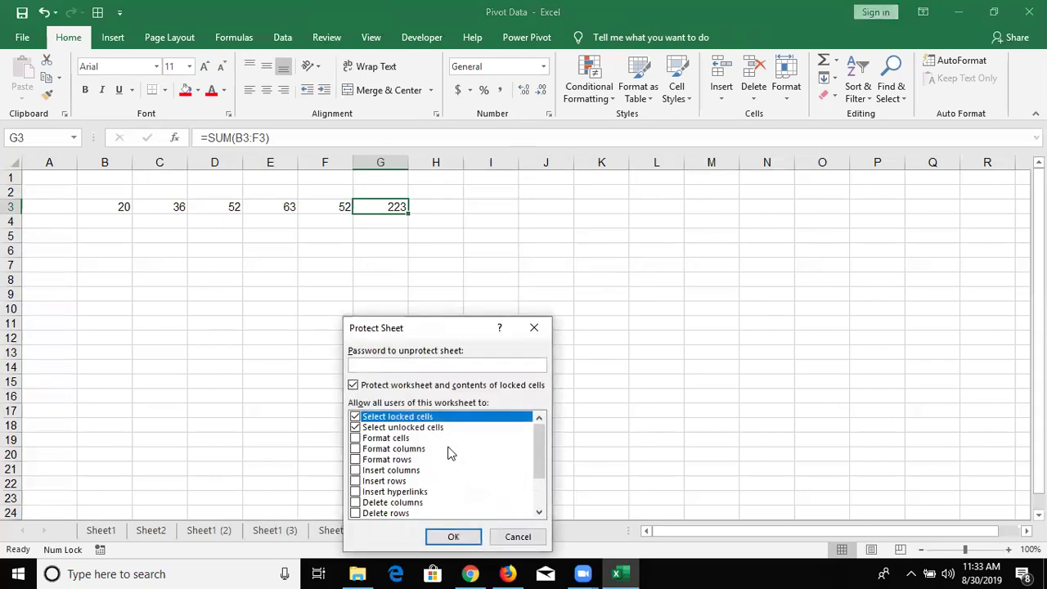
pyautogui.press('Return')
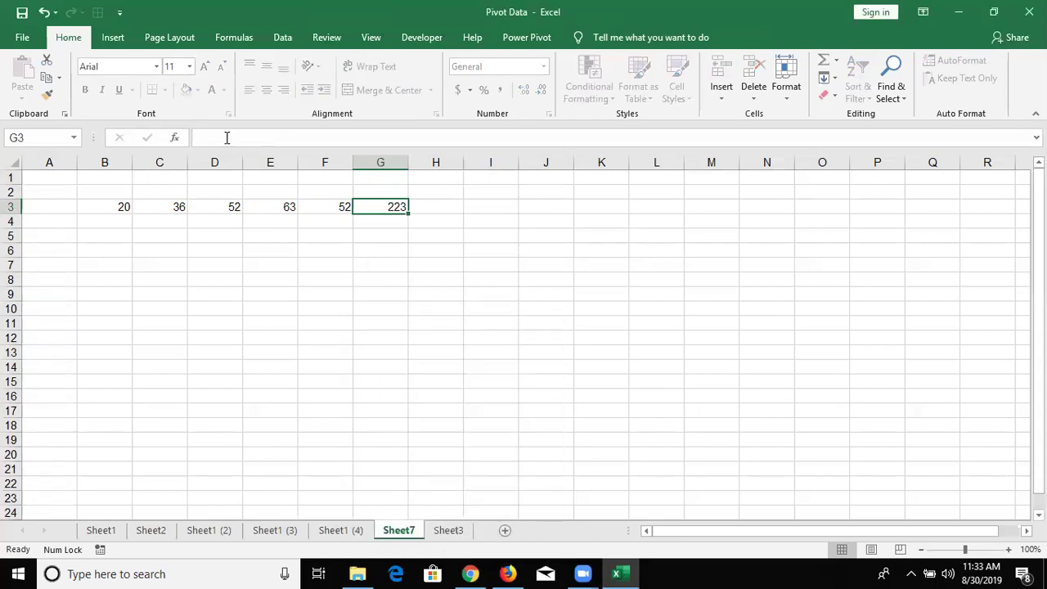
pyautogui.click(318, 203)
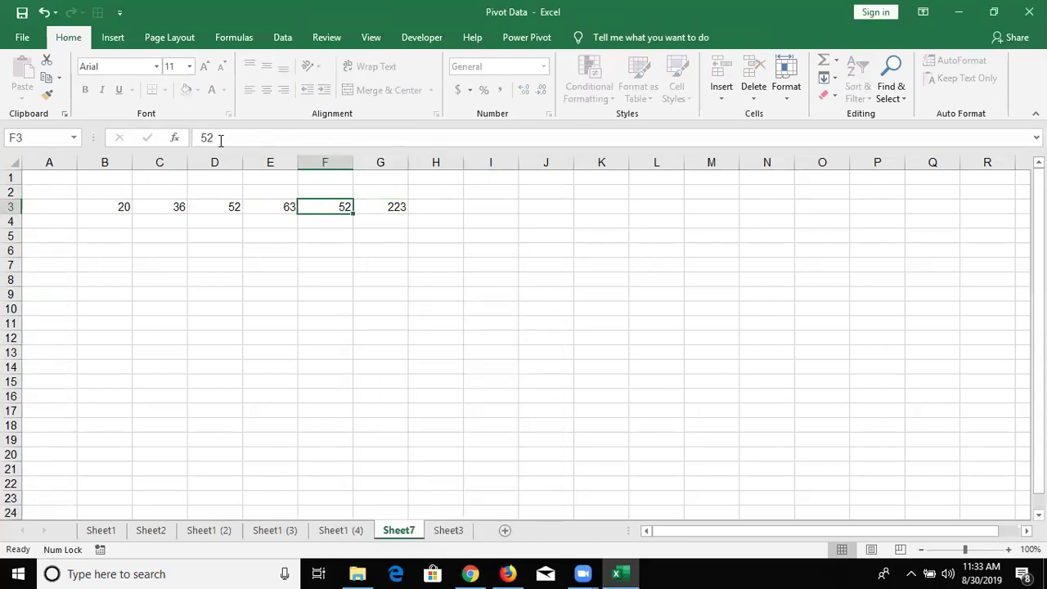
pyautogui.press('Right')
pyautogui.hotkey('ctrl', 'c')
# Paste the copied 223 total into G6 on Sheet3.
pyautogui.click(446, 532)
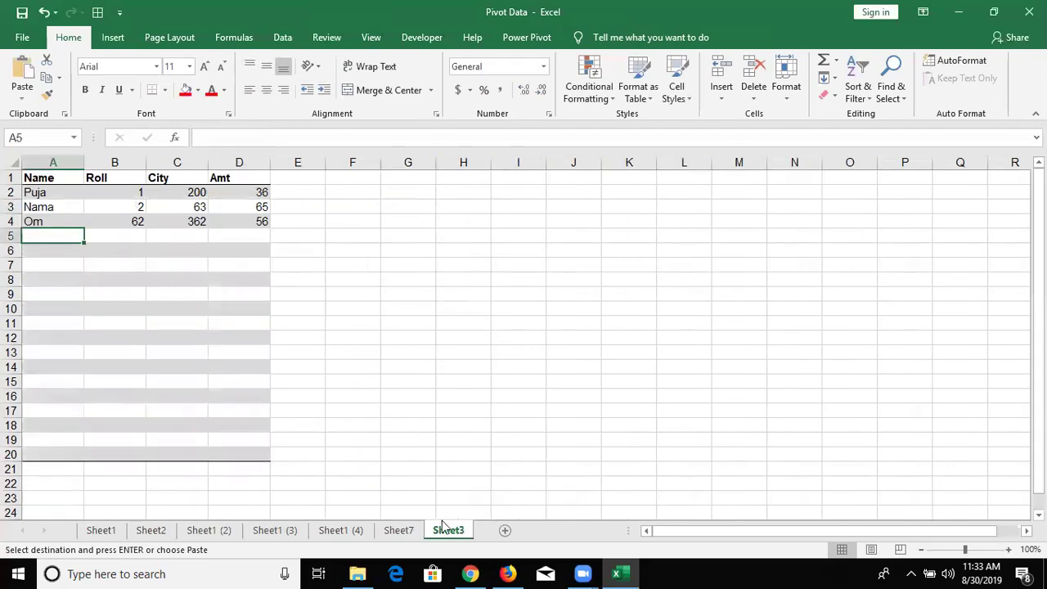
pyautogui.click(382, 251)
pyautogui.press('Return')
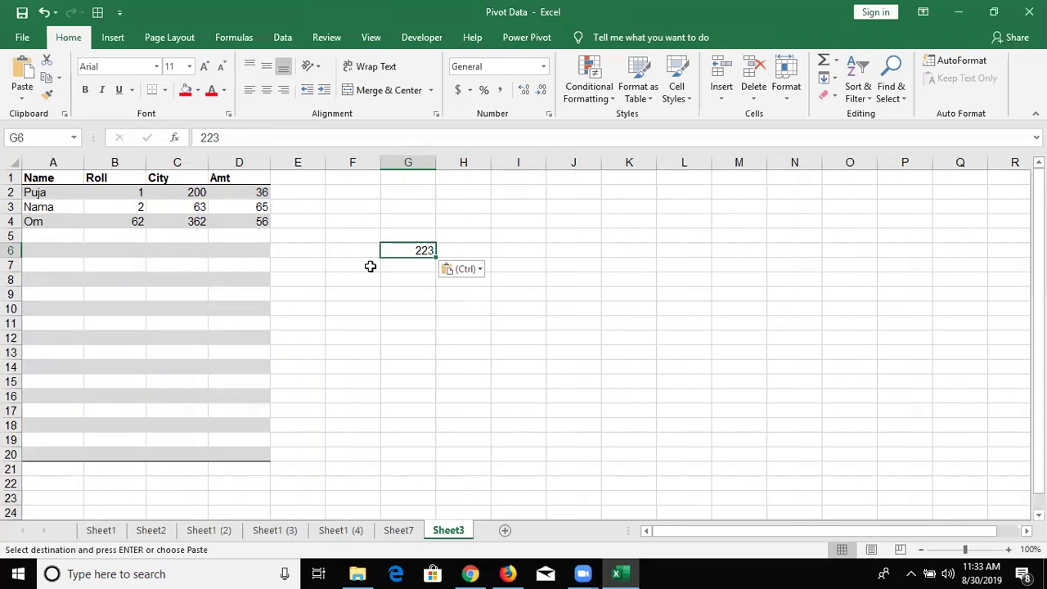
# Cancel the pending copy and delete columns A through G.
pyautogui.click(339, 219)
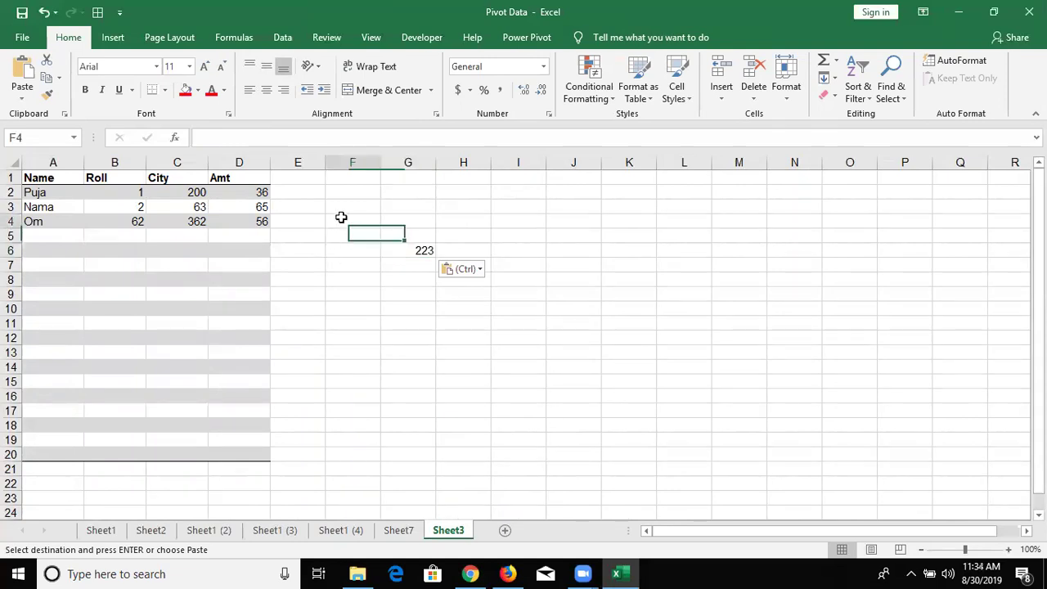
pyautogui.press('Escape')
pyautogui.moveTo(67, 157)
pyautogui.mouseDown()
pyautogui.moveTo(429, 181)
pyautogui.moveTo(433, 151)
pyautogui.moveTo(416, 163)
pyautogui.mouseUp()
pyautogui.hotkey('ctrl', '-')
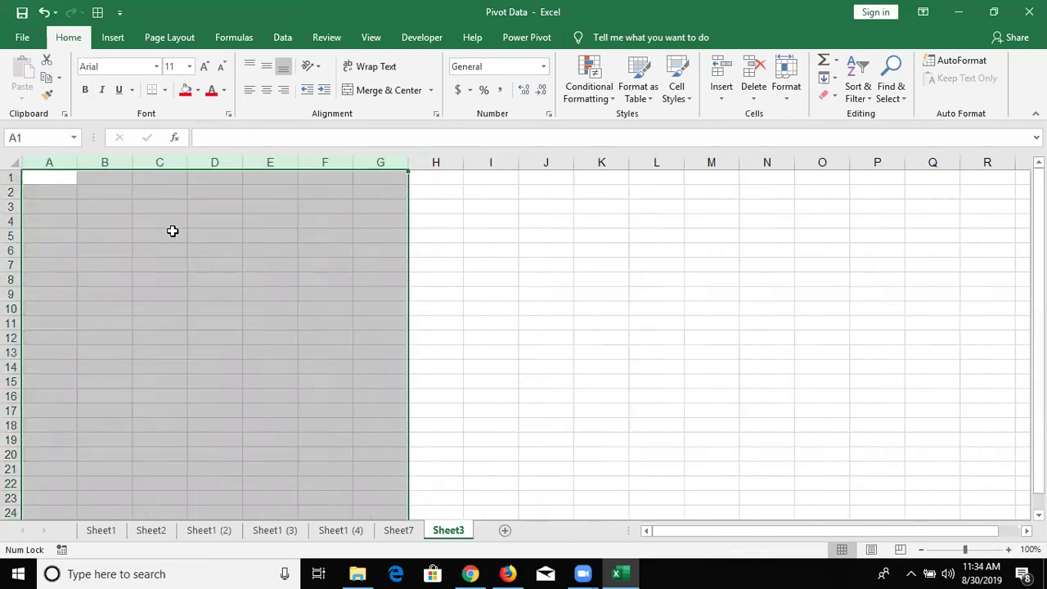
# Fill B3:F18 green and I3:L17 blue.
pyautogui.click(171, 232)
pyautogui.click(73, 177)
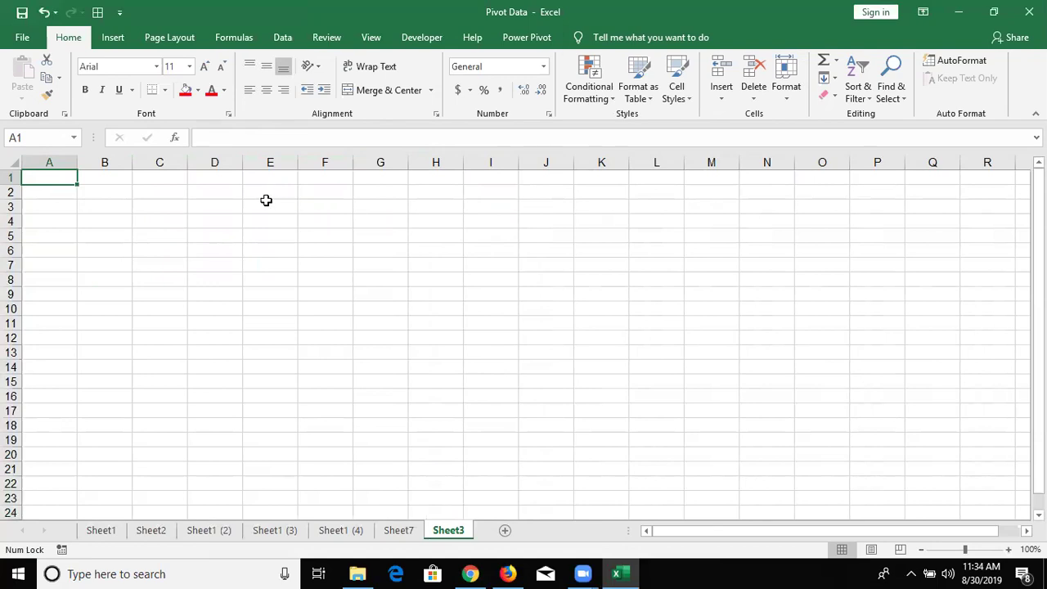
pyautogui.moveTo(82, 208)
pyautogui.mouseDown()
pyautogui.moveTo(211, 315)
pyautogui.moveTo(311, 423)
pyautogui.mouseUp()
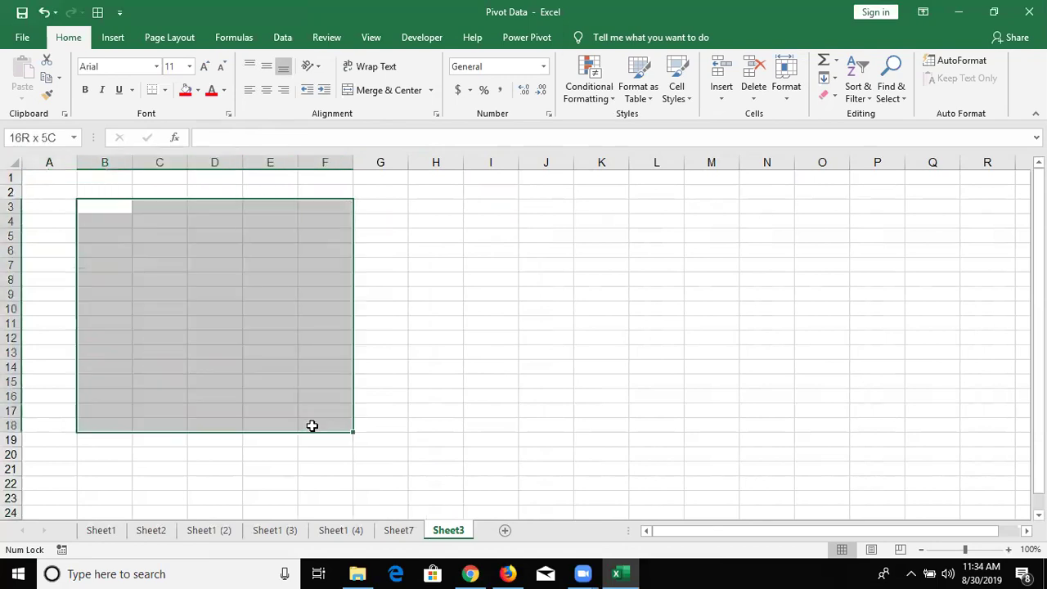
pyautogui.click(197, 91)
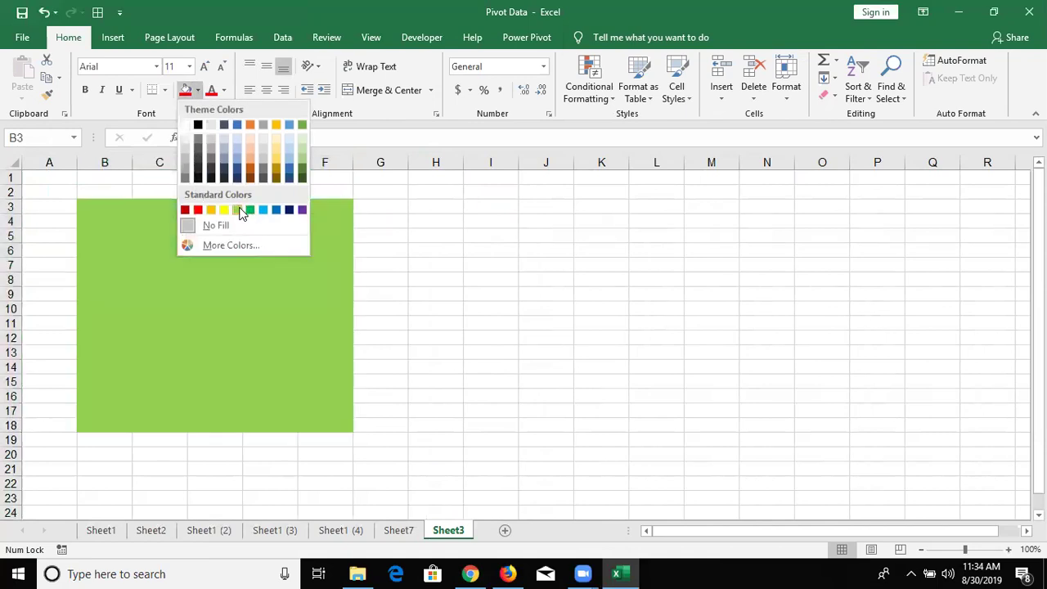
pyautogui.click(240, 206)
pyautogui.moveTo(487, 205)
pyautogui.mouseDown()
pyautogui.moveTo(602, 245)
pyautogui.moveTo(661, 418)
pyautogui.moveTo(344, 185)
pyautogui.moveTo(500, 339)
pyautogui.moveTo(619, 414)
pyautogui.moveTo(652, 412)
pyautogui.mouseUp()
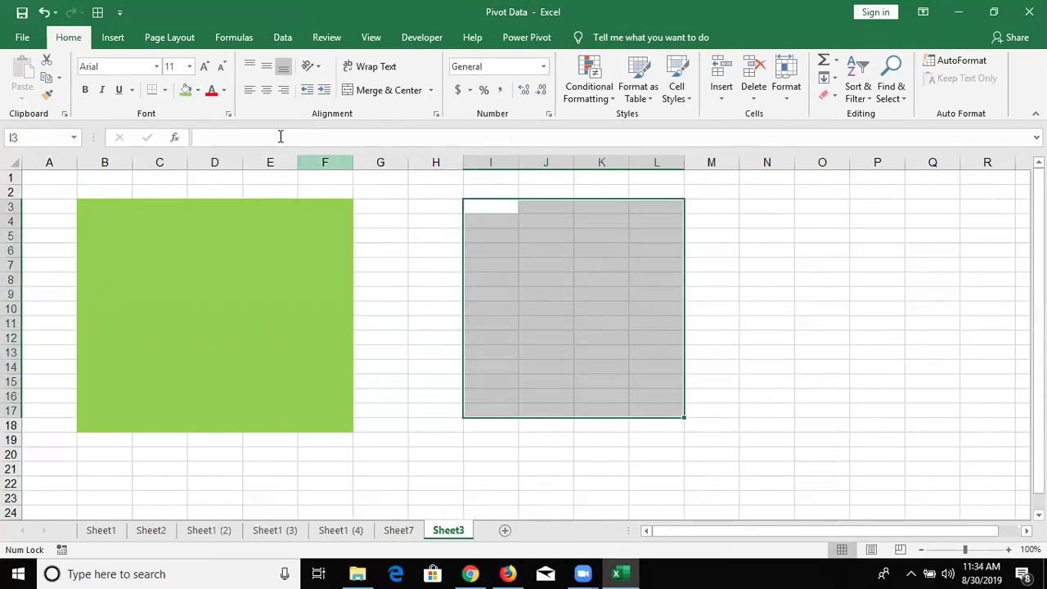
pyautogui.click(197, 90)
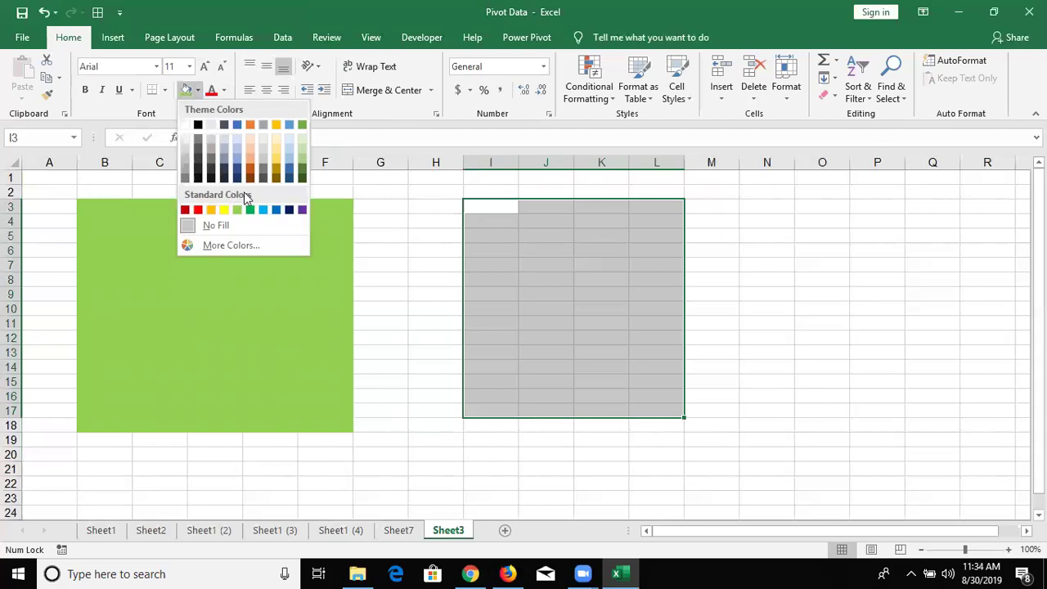
pyautogui.click(278, 211)
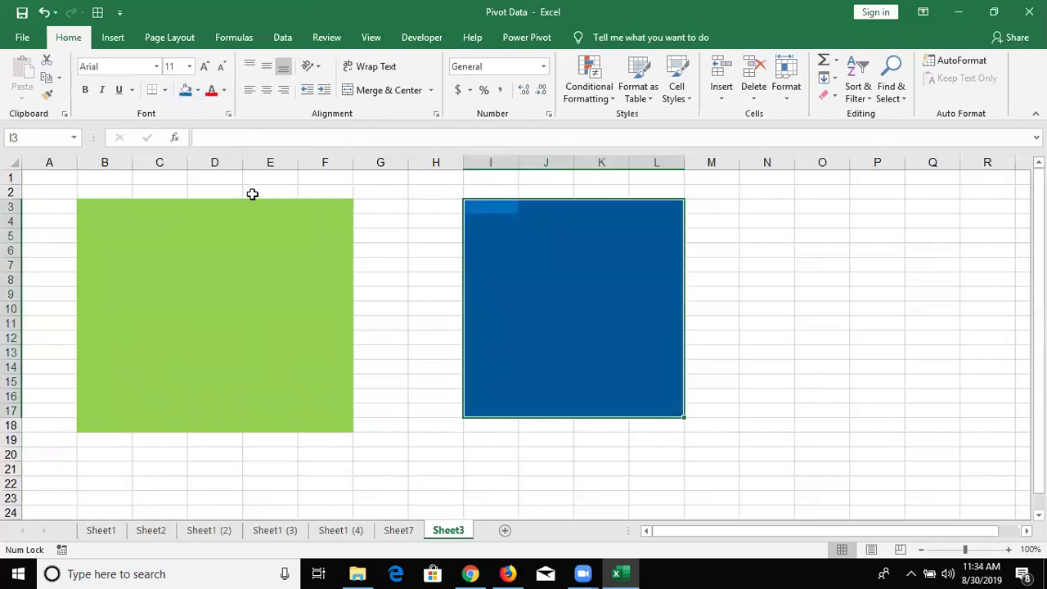
# Label the blocks with A in B2 and B in I2.
pyautogui.click(117, 189)
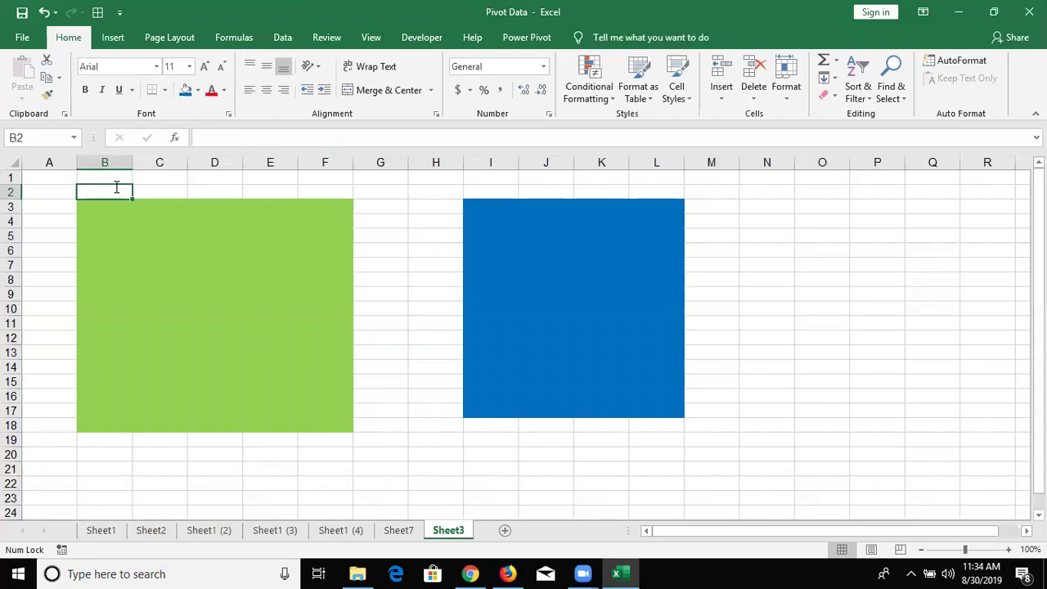
pyautogui.write('A')
pyautogui.click(484, 186)
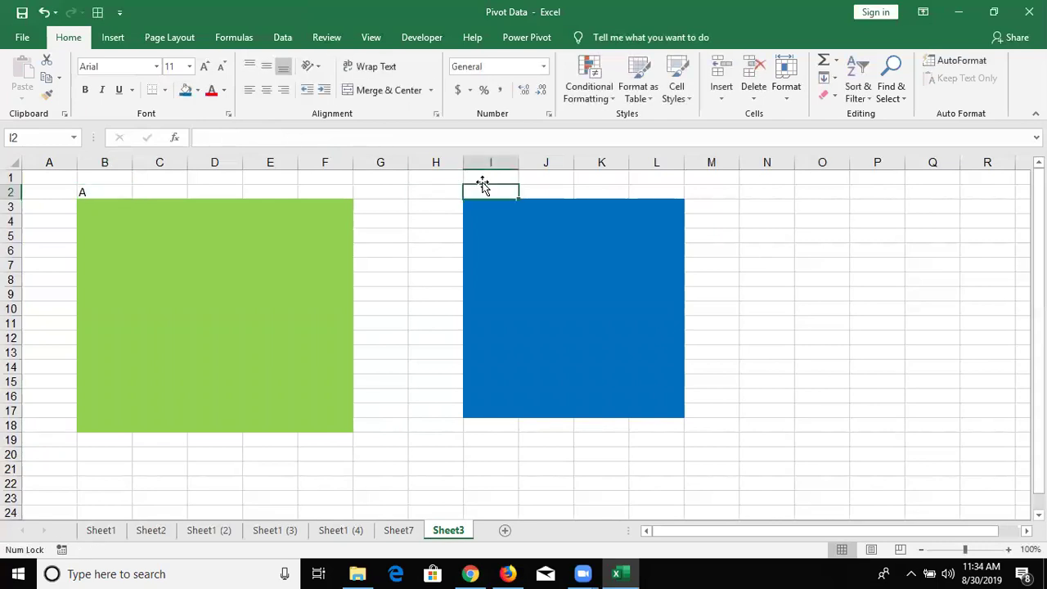
pyautogui.write('B')
pyautogui.click(261, 222)
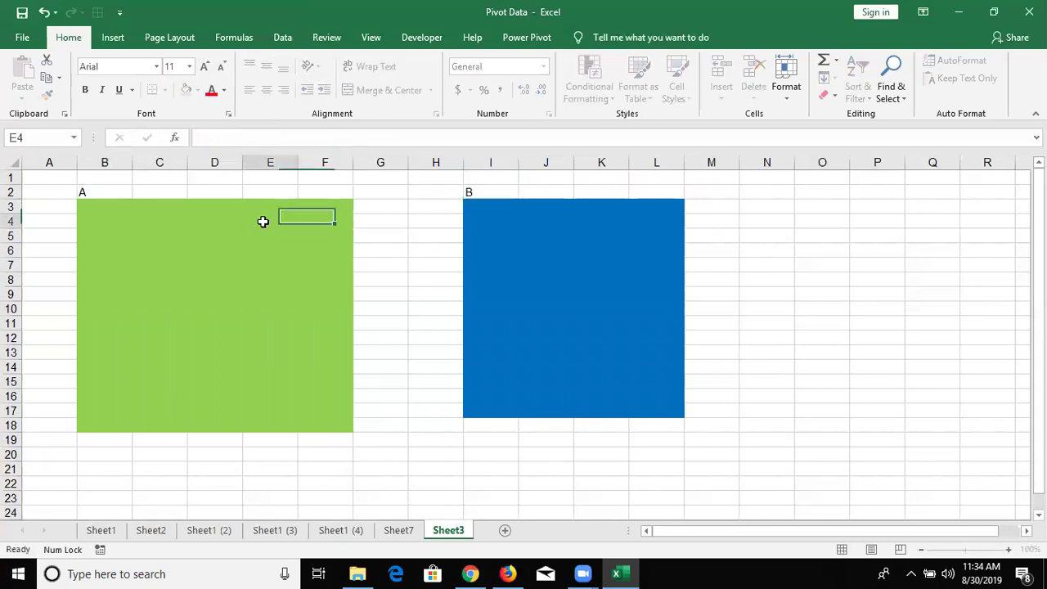
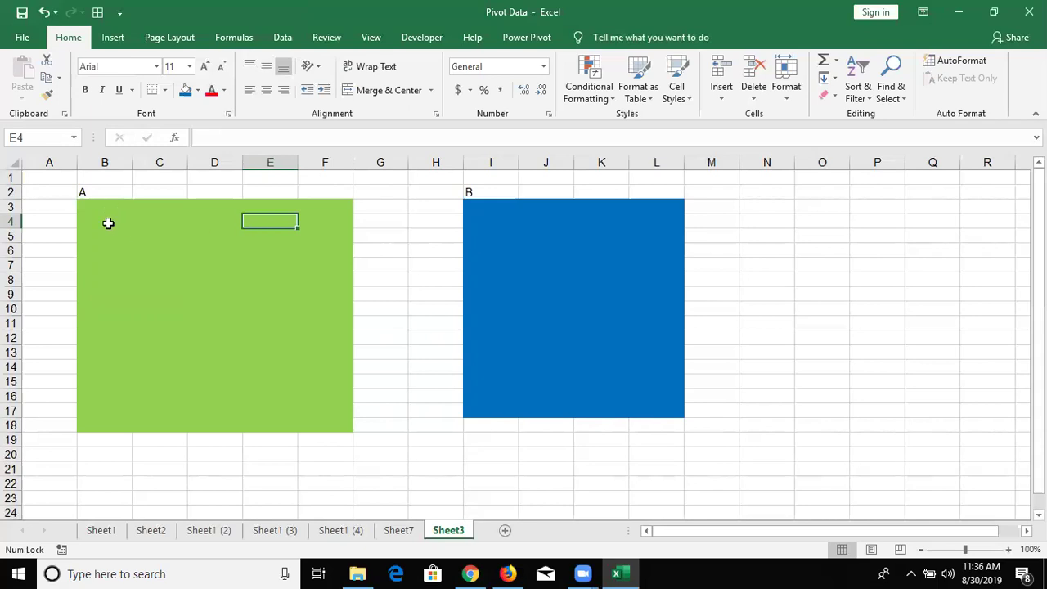
# Select cells B3:F18, the whole green block labelled A, after trying cells in both blocks.
pyautogui.moveTo(105, 211); pyautogui.dragTo(104, 424)
pyautogui.moveTo(488, 213); pyautogui.dragTo(512, 382)
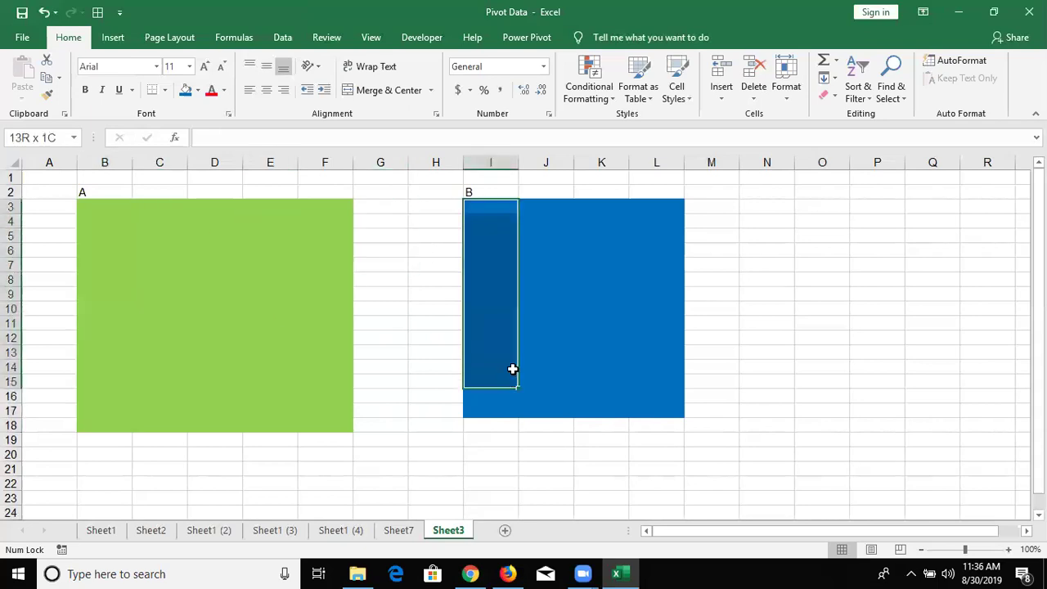
pyautogui.moveTo(810, 205)
pyautogui.mouseDown()
pyautogui.moveTo(830, 360)
pyautogui.moveTo(126, 238)
pyautogui.mouseUp()
pyautogui.click(125, 233)
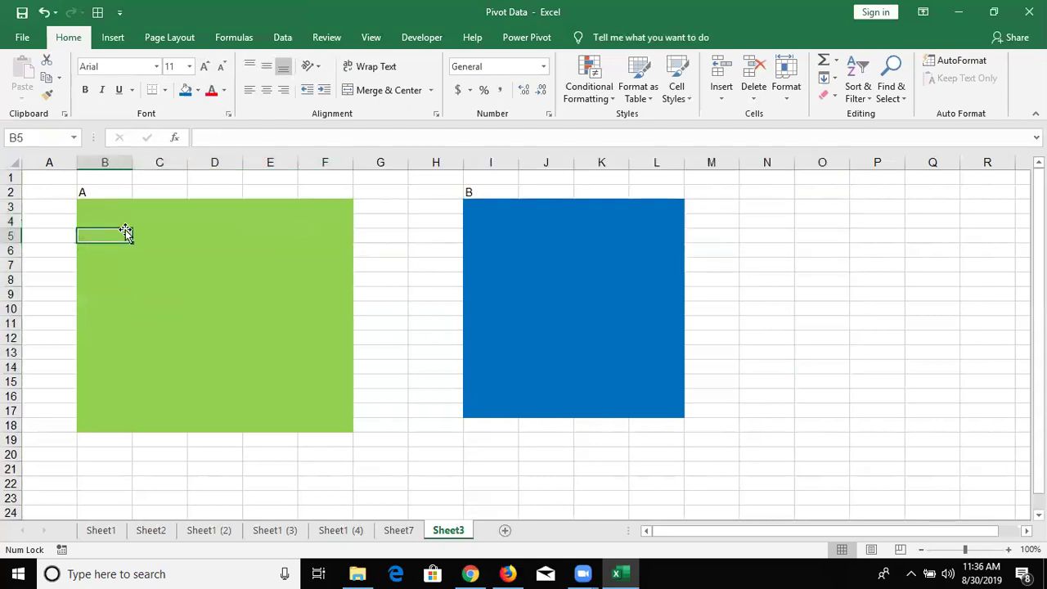
pyautogui.click(548, 252)
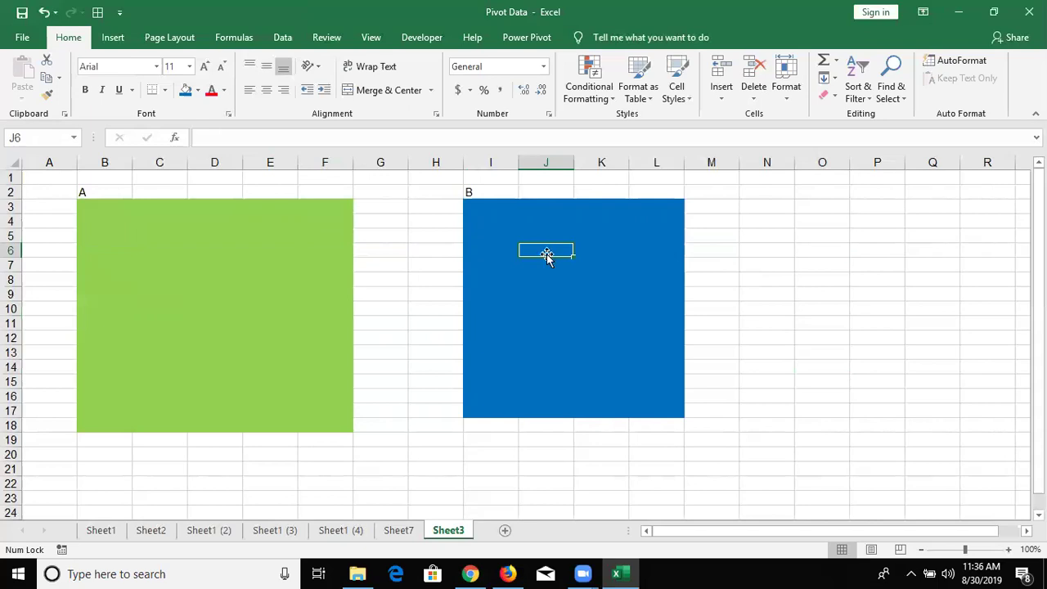
pyautogui.click(193, 233)
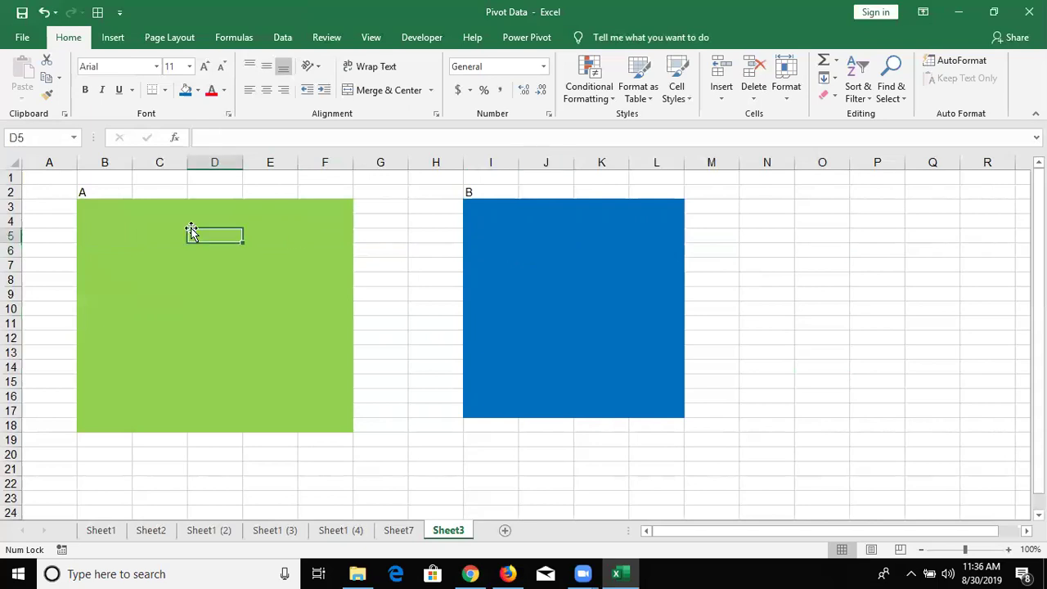
pyautogui.click(547, 239)
pyautogui.moveTo(103, 204)
pyautogui.mouseDown()
pyautogui.moveTo(272, 331)
pyautogui.moveTo(632, 283)
pyautogui.mouseUp()
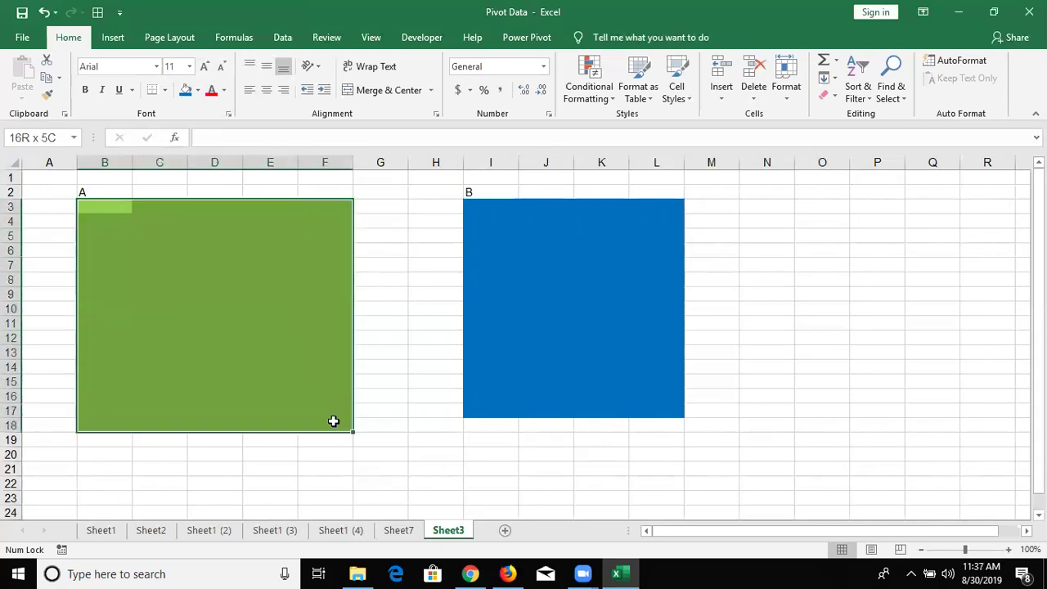
pyautogui.moveTo(633, 284); pyautogui.dragTo(332, 425)
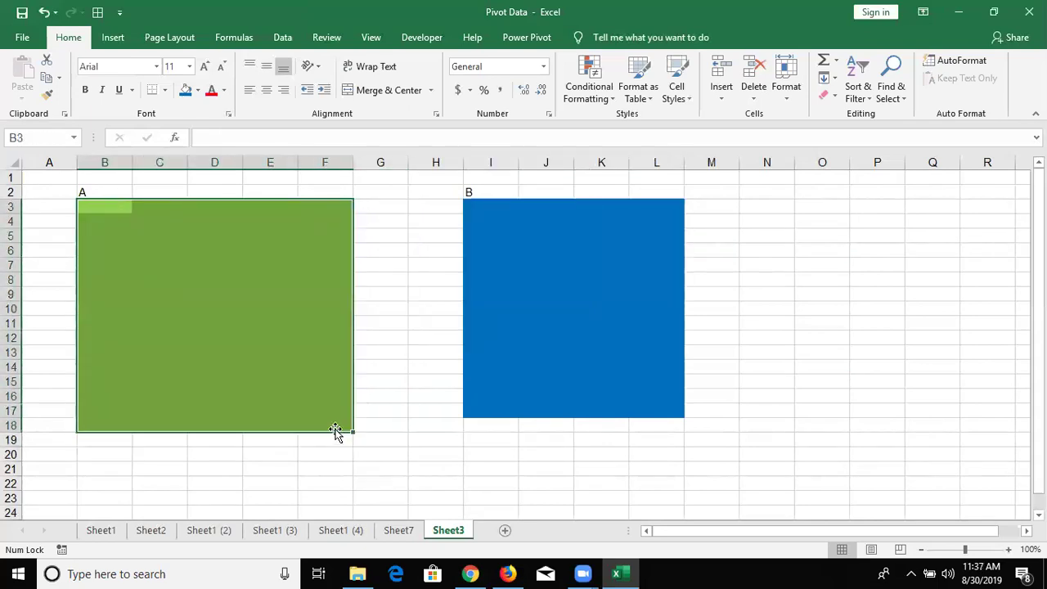
# Create editable range Range1 for $B$3:$F$18 with its own password, entered and confirmed.
pyautogui.click(327, 43)
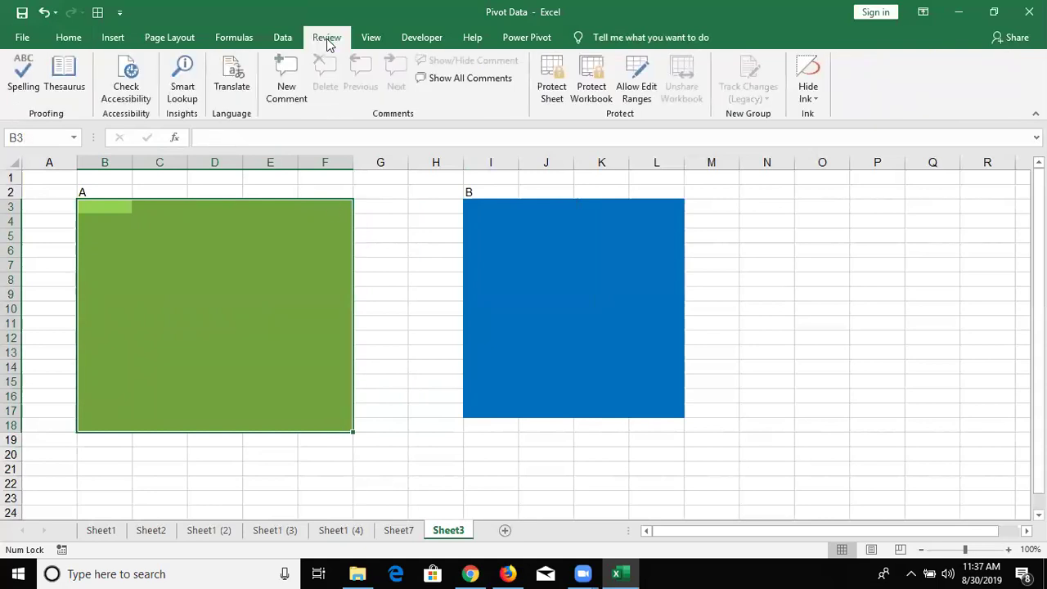
pyautogui.click(643, 108)
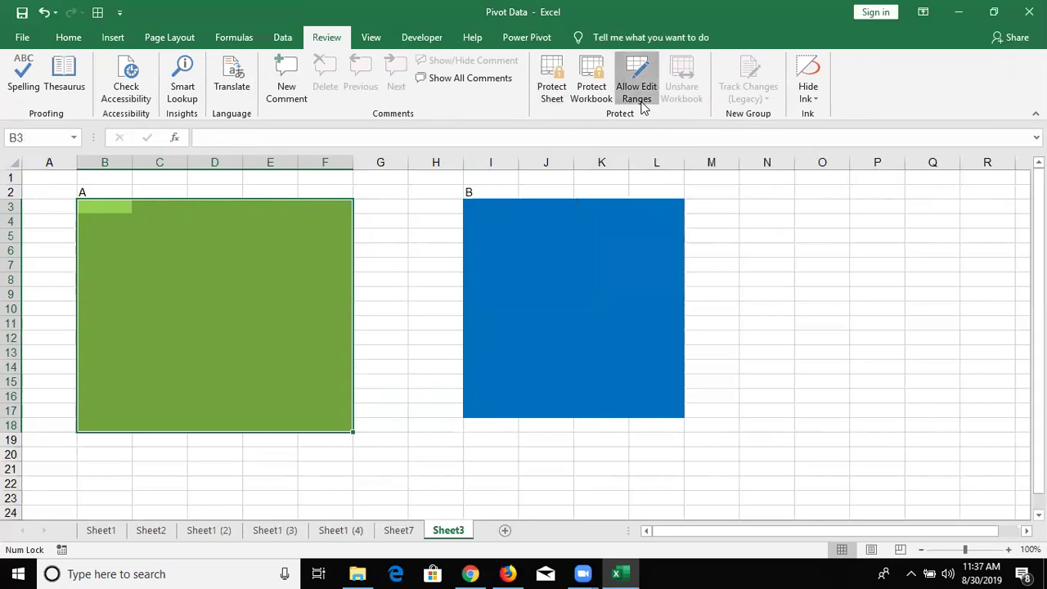
pyautogui.click(679, 215)
pyautogui.click(496, 300)
pyautogui.write('1')
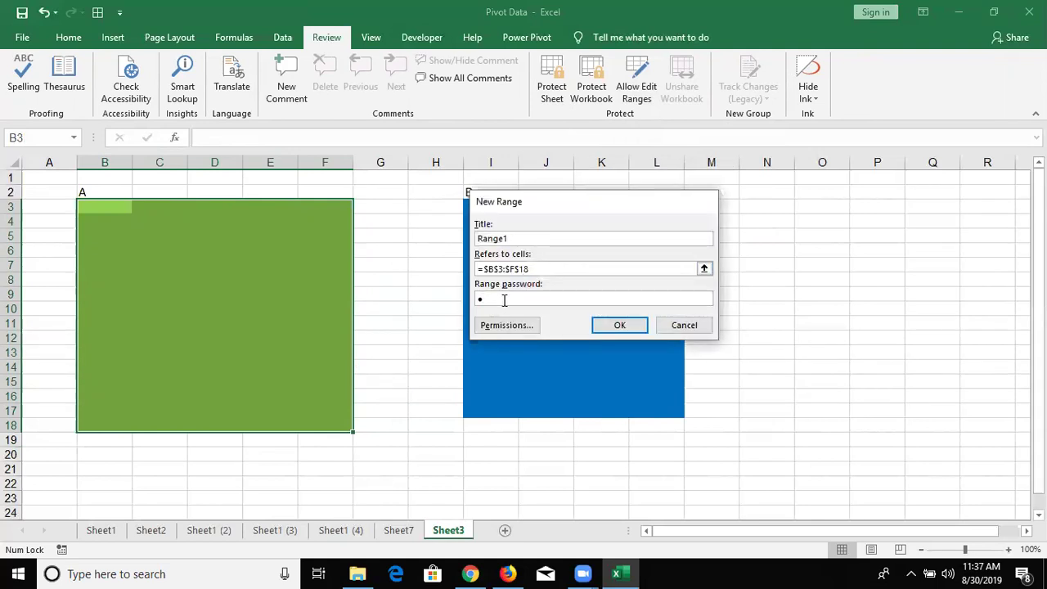
pyautogui.click(627, 330)
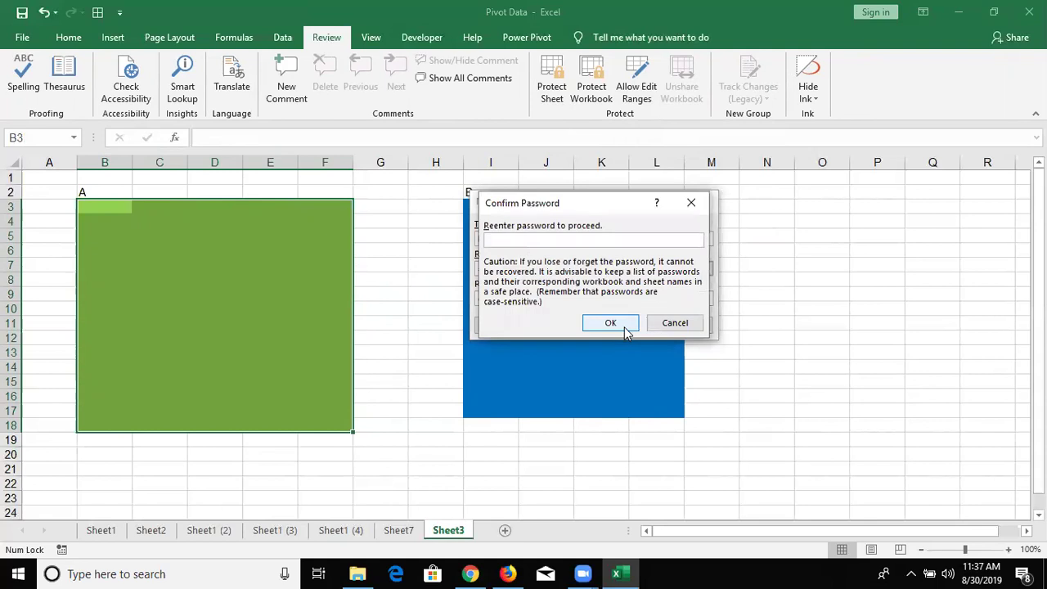
pyautogui.write('1')
pyautogui.click(626, 329)
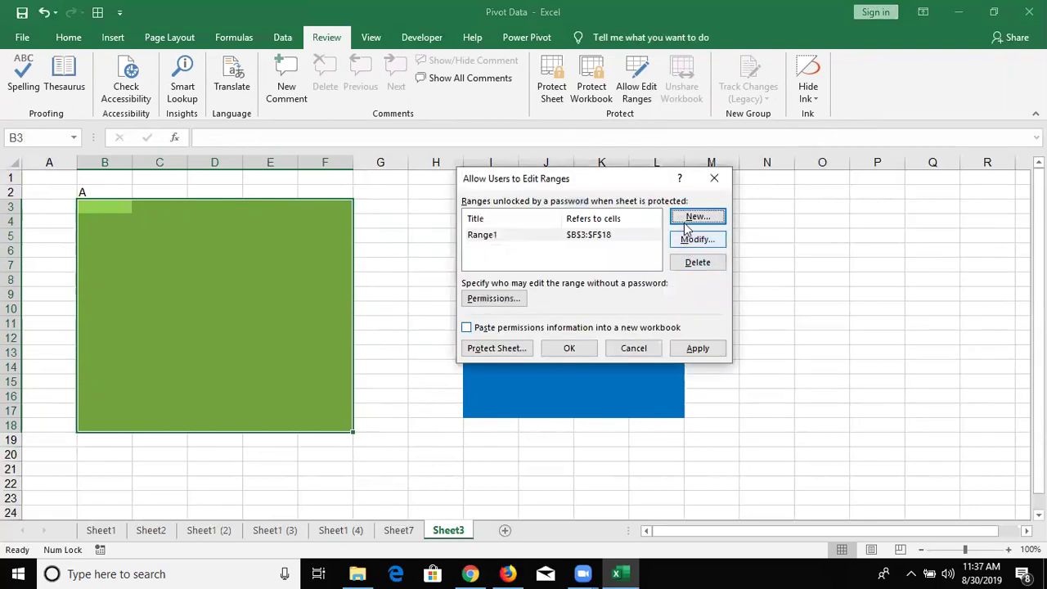
# Add editable range Range2 covering $I$3:$L$17 with its own confirmed password.
pyautogui.click(687, 221)
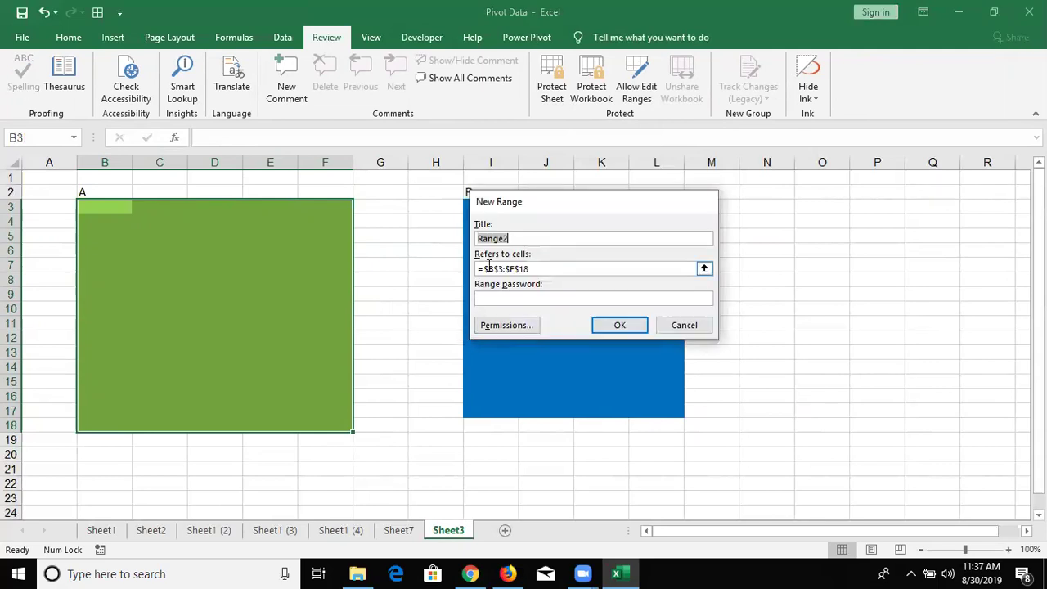
pyautogui.click(704, 268)
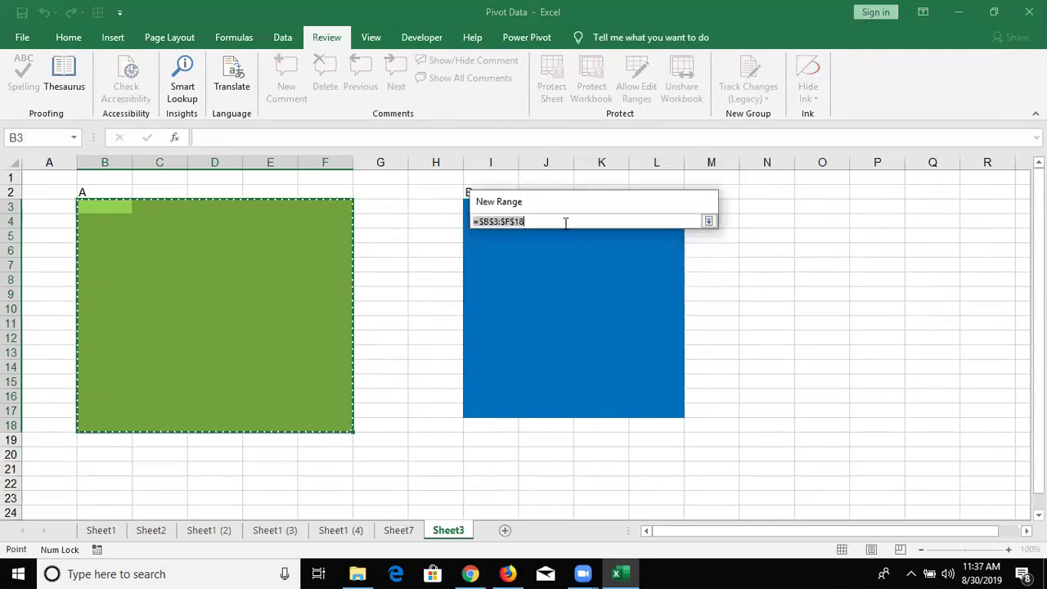
pyautogui.moveTo(467, 206)
pyautogui.mouseDown()
pyautogui.moveTo(592, 301)
pyautogui.moveTo(623, 399)
pyautogui.moveTo(666, 406)
pyautogui.mouseUp()
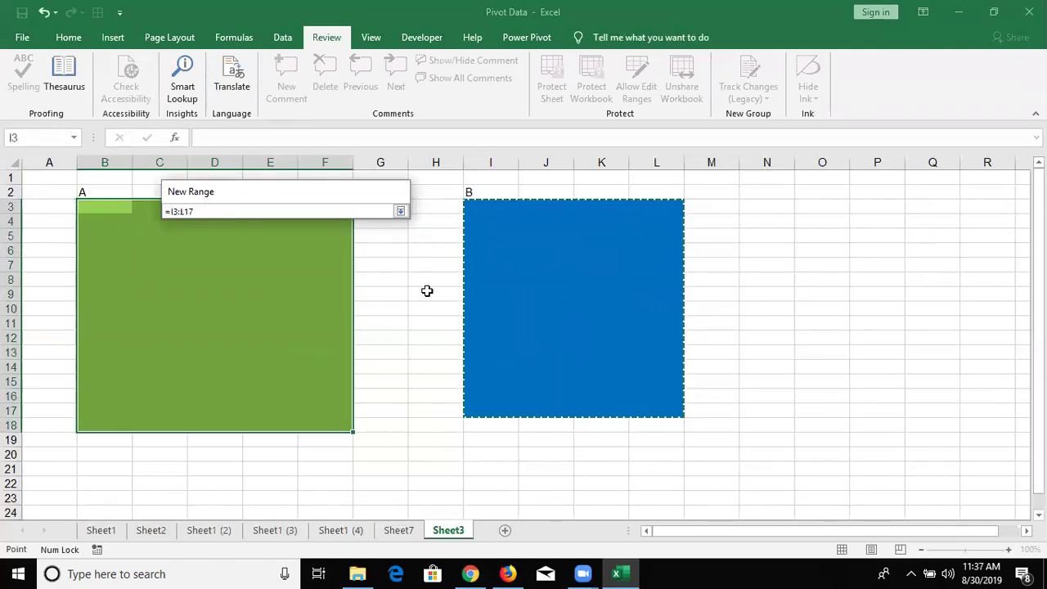
pyautogui.click(401, 212)
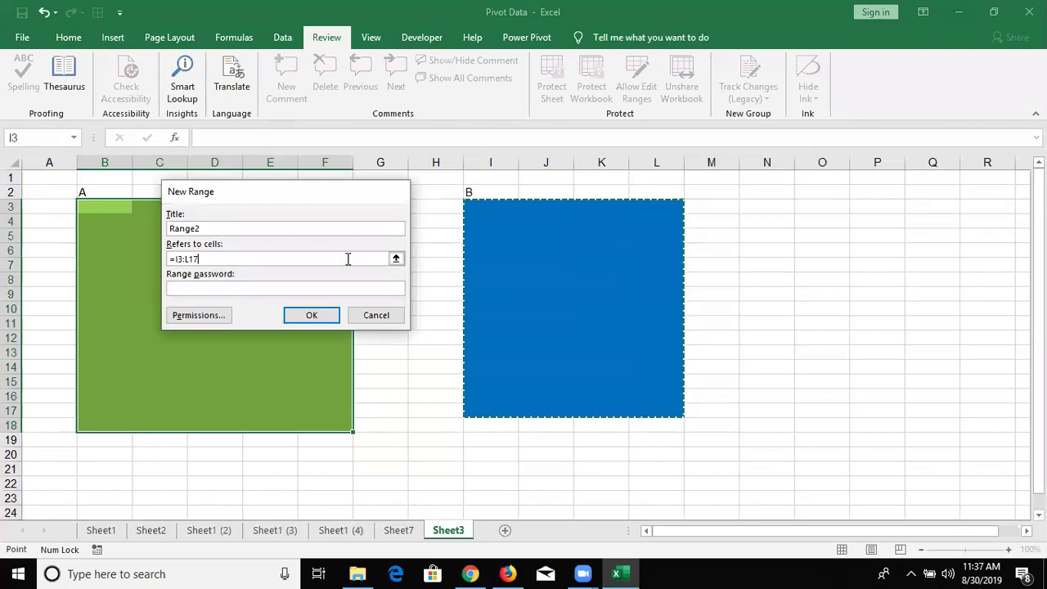
pyautogui.click(242, 290)
pyautogui.write('1')
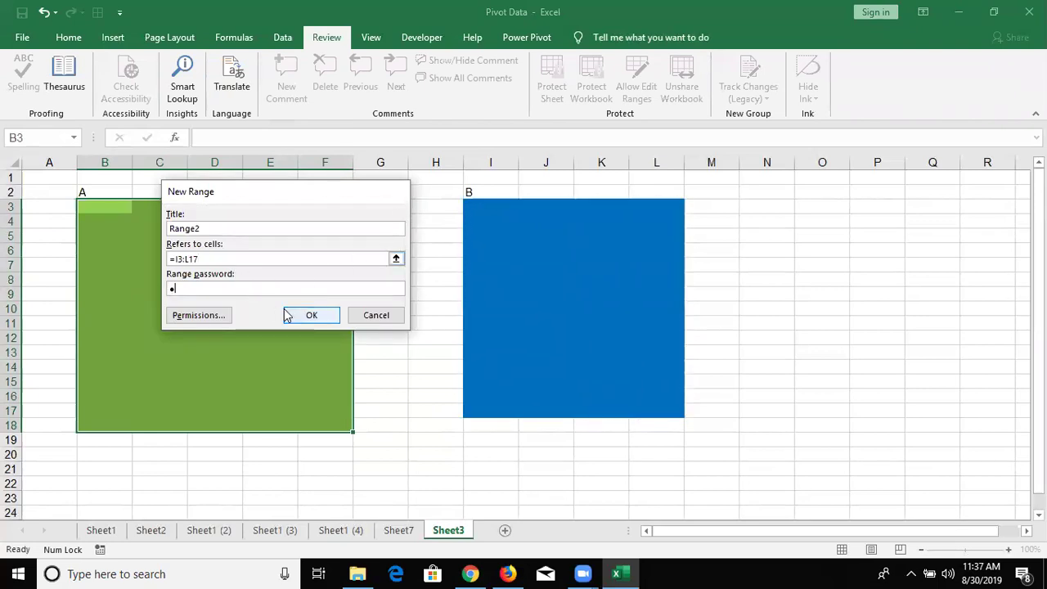
pyautogui.click(288, 312)
pyautogui.write('1')
pyautogui.press('Return')
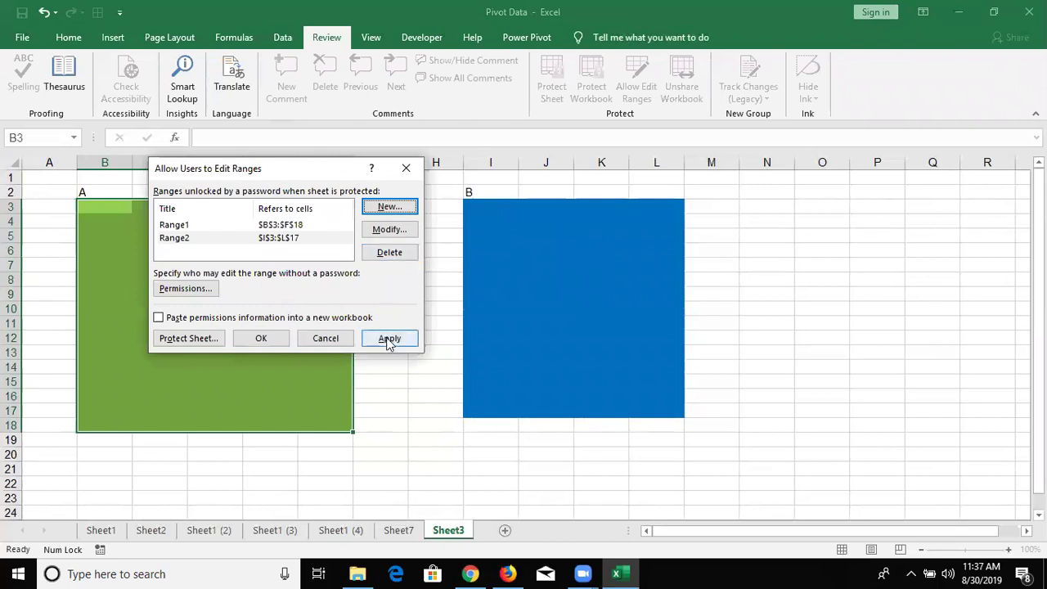
# Apply both editable ranges, close the ranges list and clear the selection.
pyautogui.click(386, 338)
pyautogui.click(259, 341)
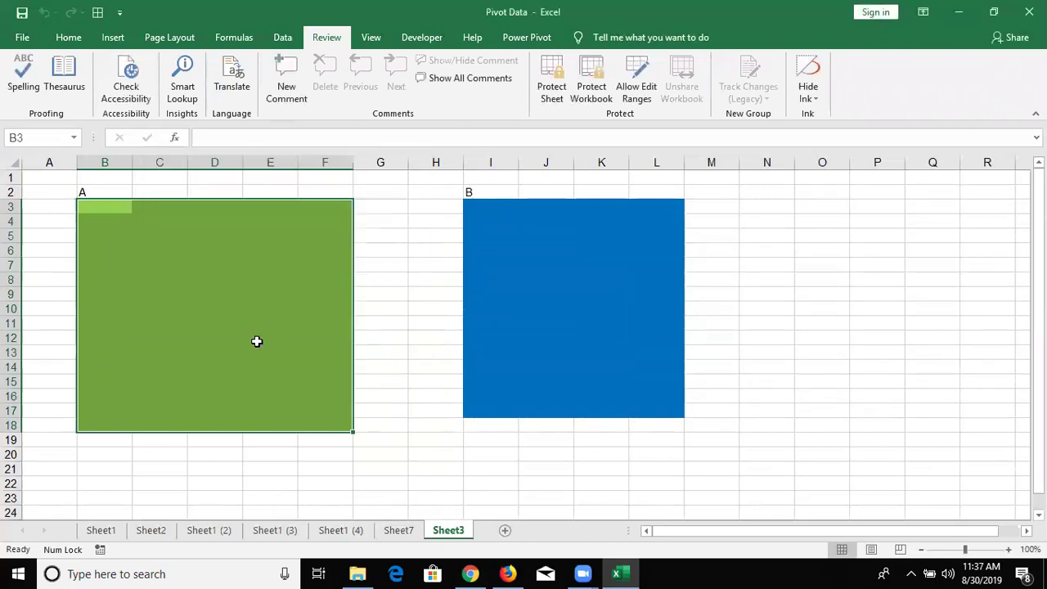
pyautogui.click(369, 307)
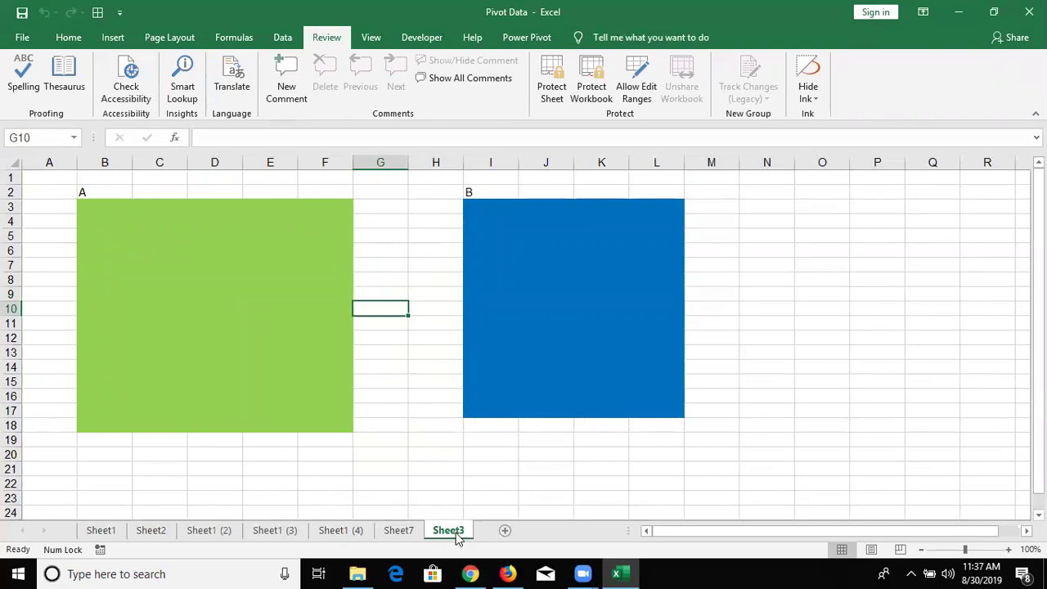
# Protect Sheet3 with the default Protect Sheet settings.
pyautogui.rightClick(458, 534)
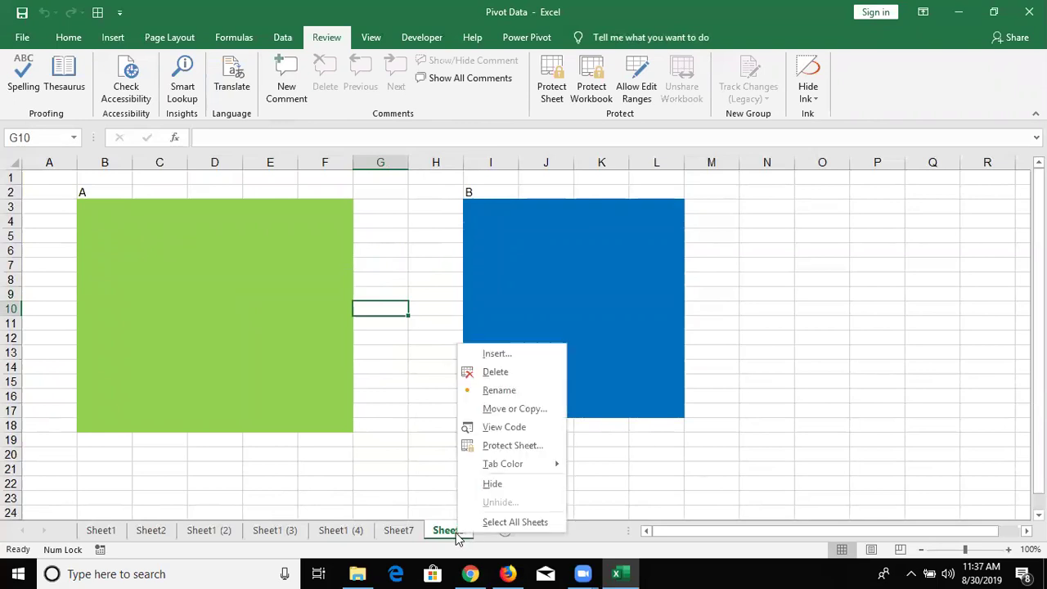
pyautogui.click(491, 449)
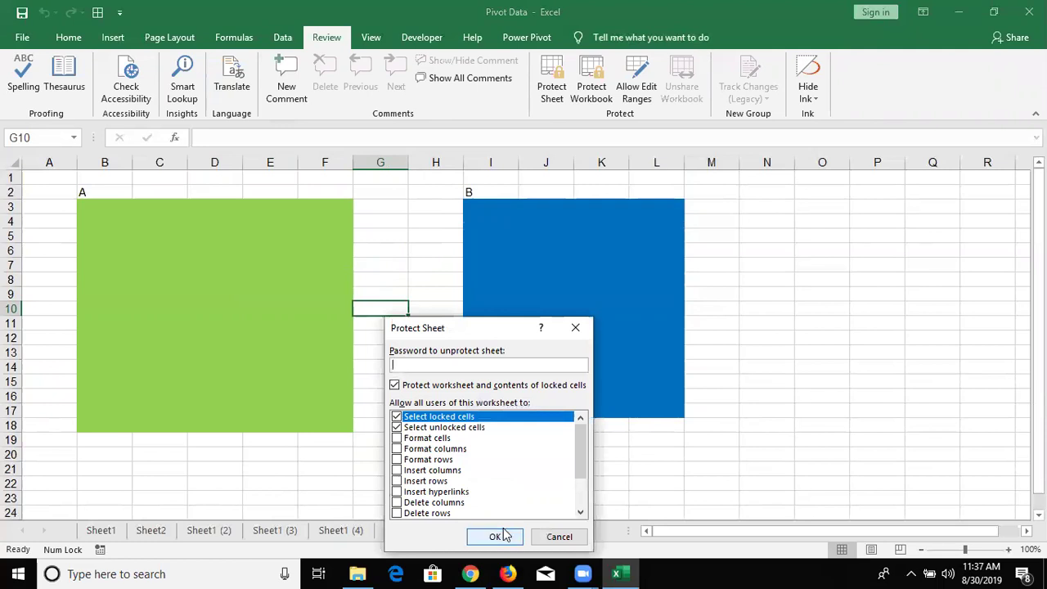
pyautogui.click(503, 532)
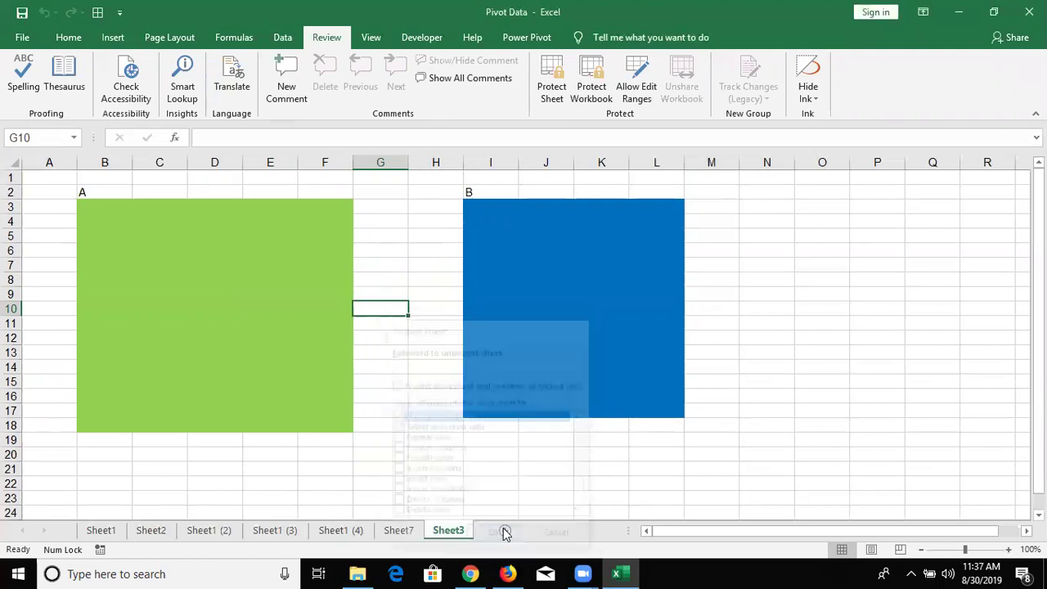
# Test editing cell E22 to trigger the protected-sheet warning, then dismiss it.
pyautogui.click(258, 483)
pyautogui.doubleClick(258, 483)
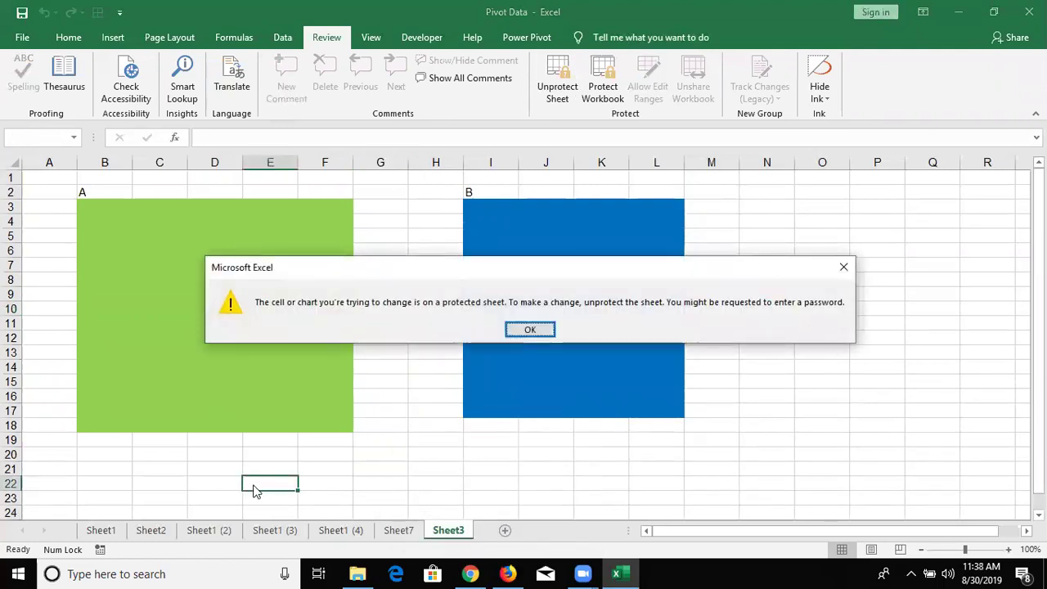
pyautogui.press('Return')
pyautogui.click(124, 293)
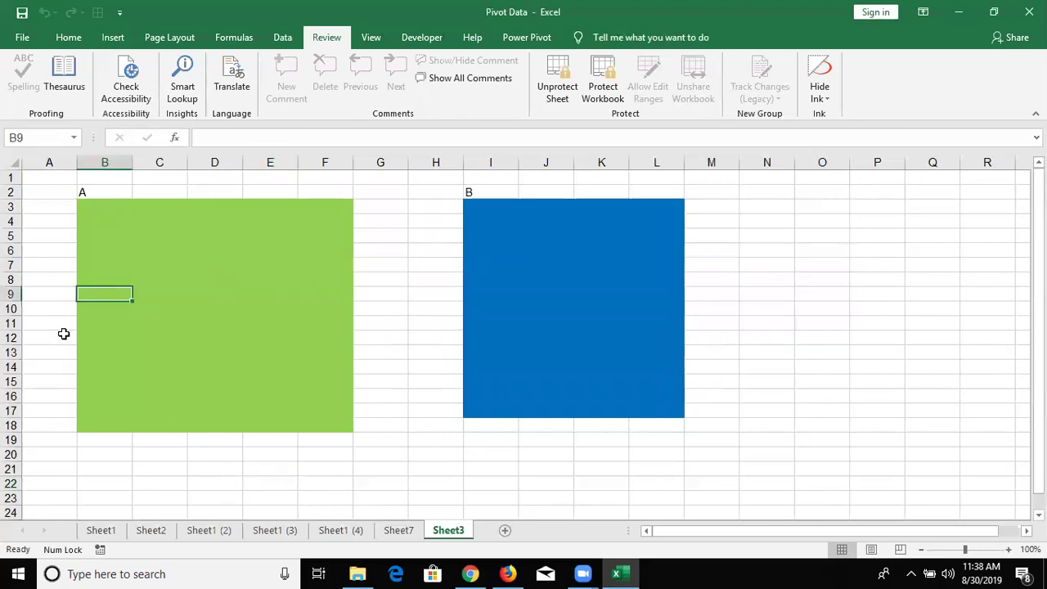
pyautogui.press('F2')
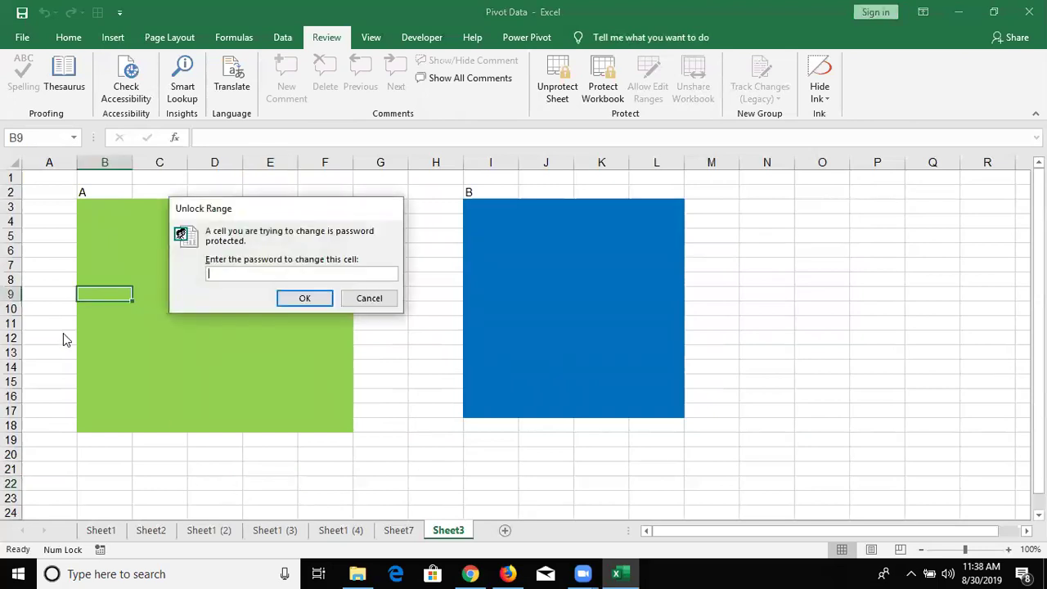
pyautogui.write('1')
pyautogui.press('Return')
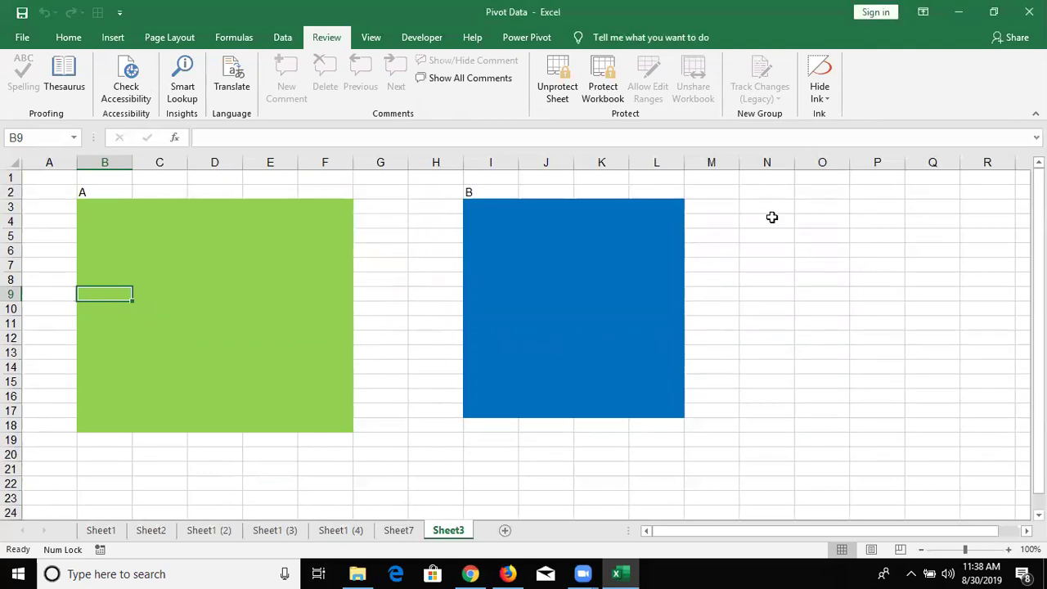
pyautogui.write('fsd')
pyautogui.click(272, 323)
pyautogui.write('sdfsd')
pyautogui.click(282, 243)
pyautogui.write('dfds')
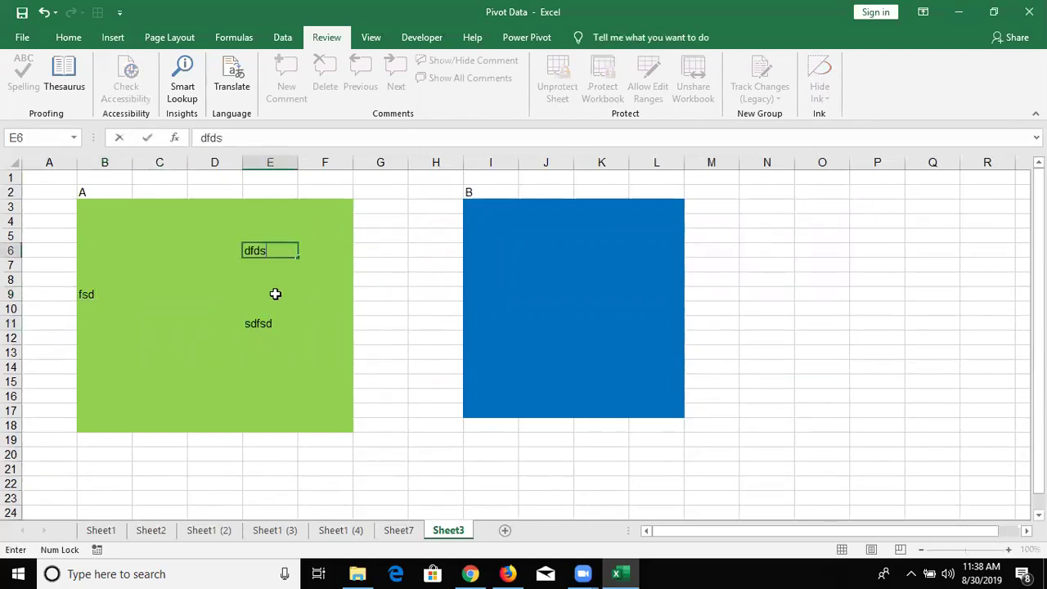
pyautogui.click(275, 294)
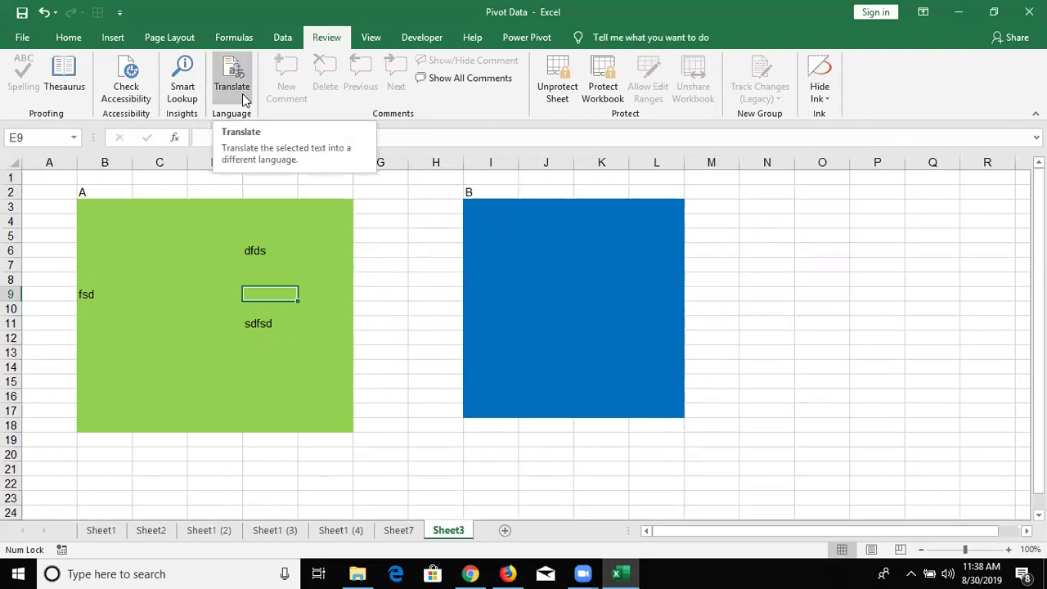
pyautogui.click(533, 271)
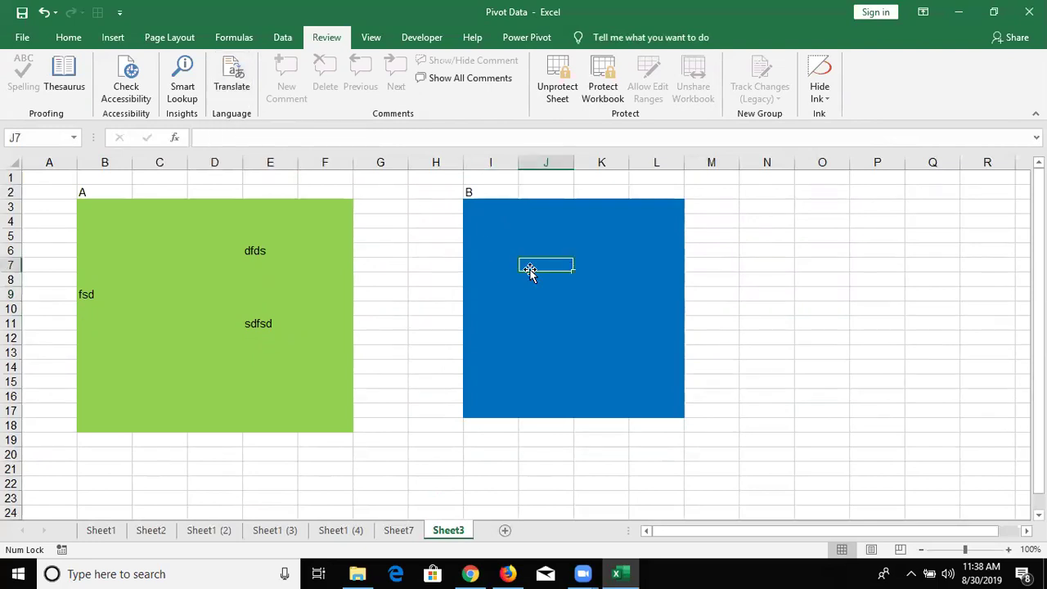
pyautogui.doubleClick(531, 274)
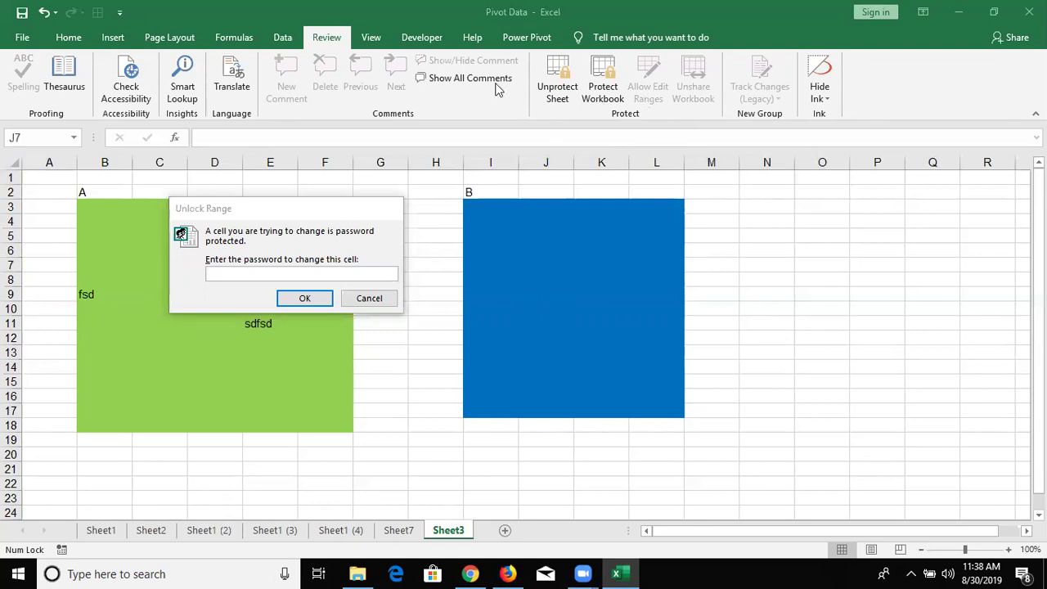
pyautogui.click(369, 298)
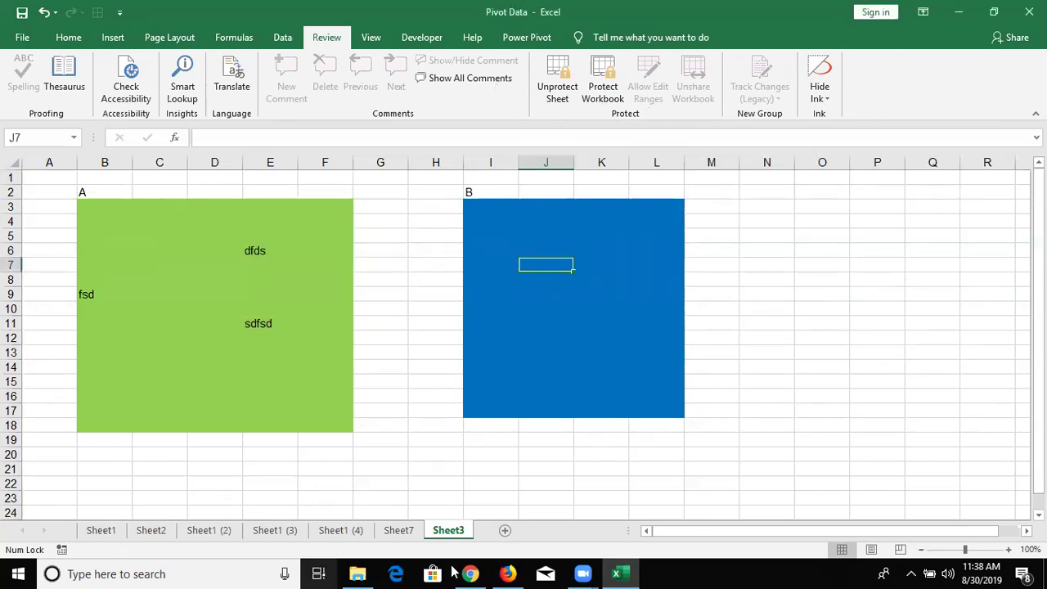
# Permanently delete Sheet3, leaving Sheet7 showing.
pyautogui.rightClick(450, 534)
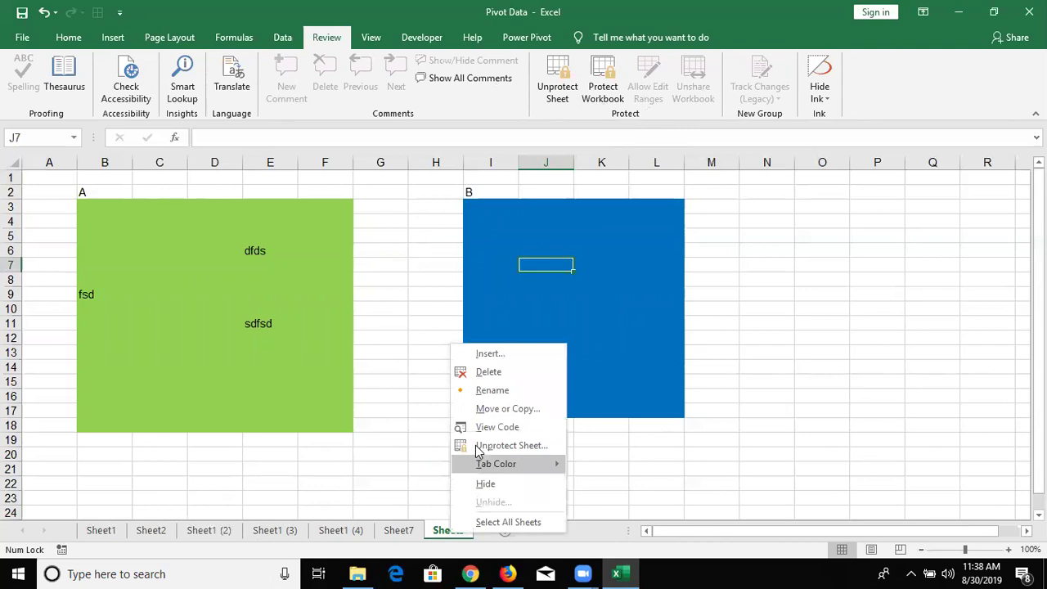
pyautogui.click(488, 373)
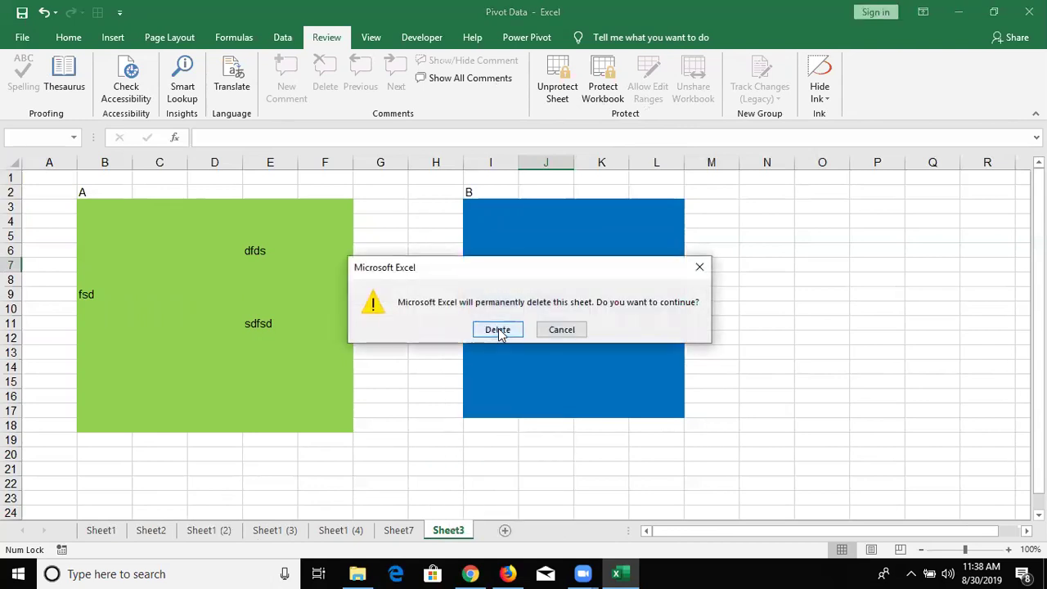
pyautogui.click(498, 331)
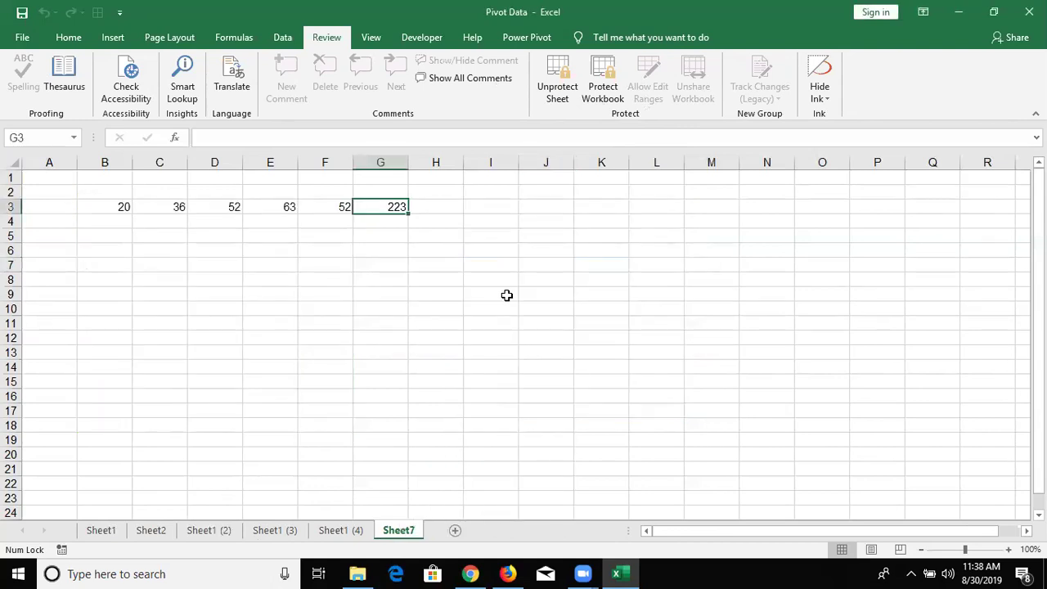
pyautogui.click(522, 268)
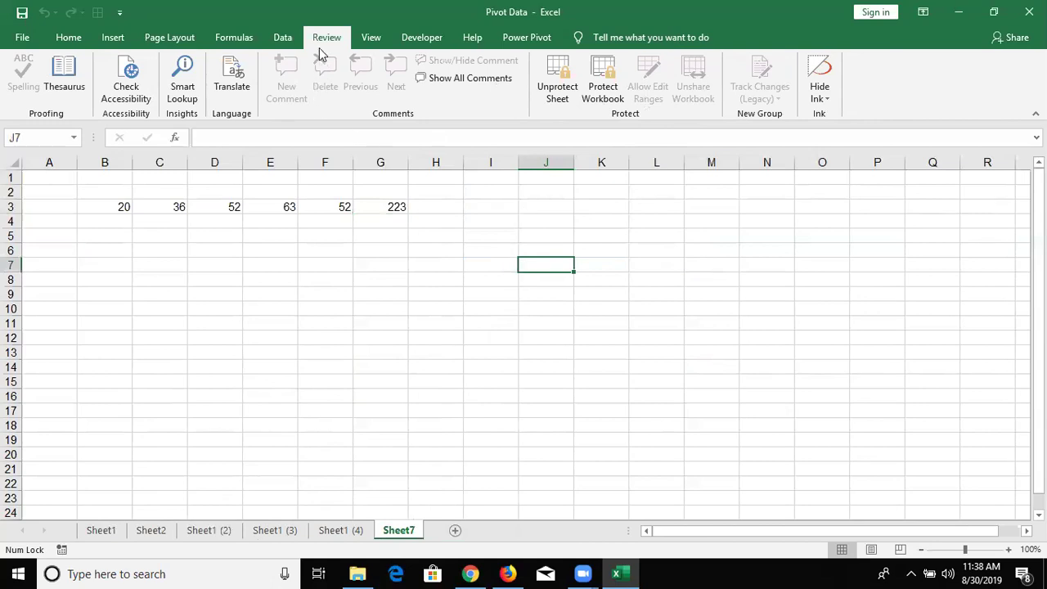
# Lock the workbook structure and verify sheet actions are unavailable from a tab's menu.
pyautogui.click(590, 98)
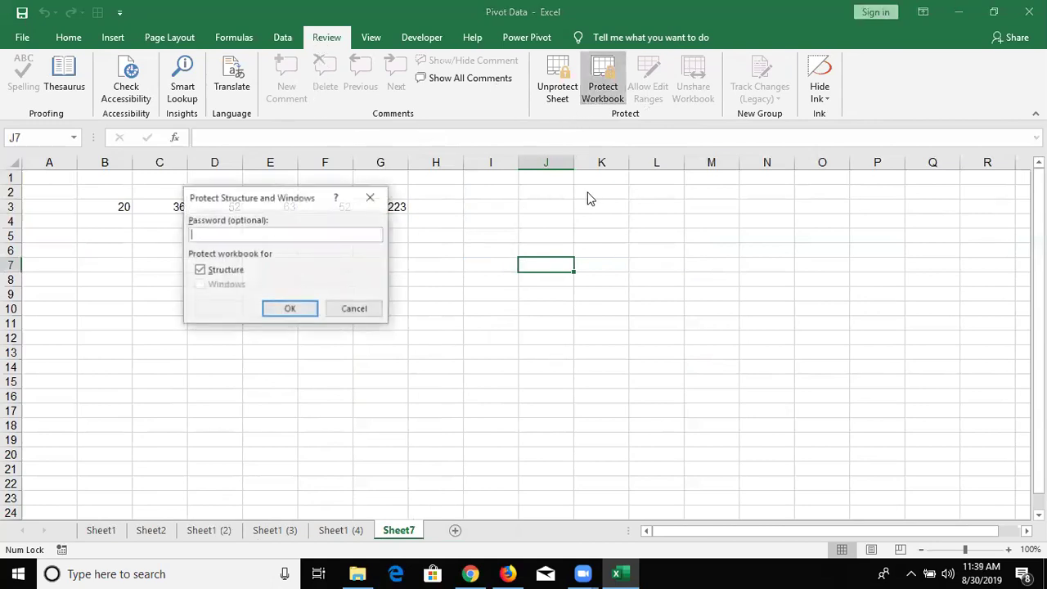
pyautogui.press('Return')
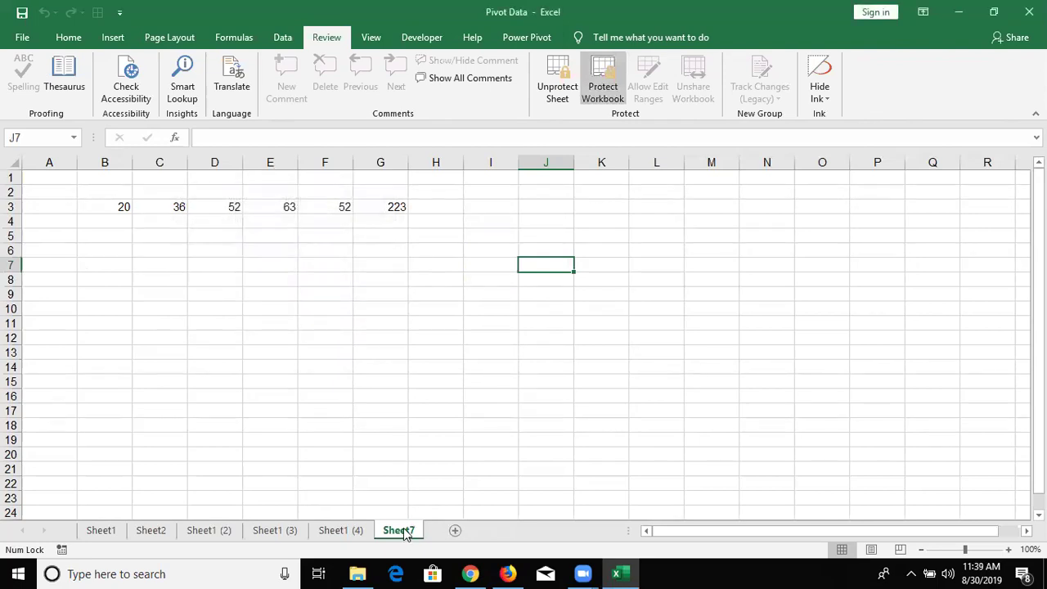
pyautogui.rightClick(405, 535)
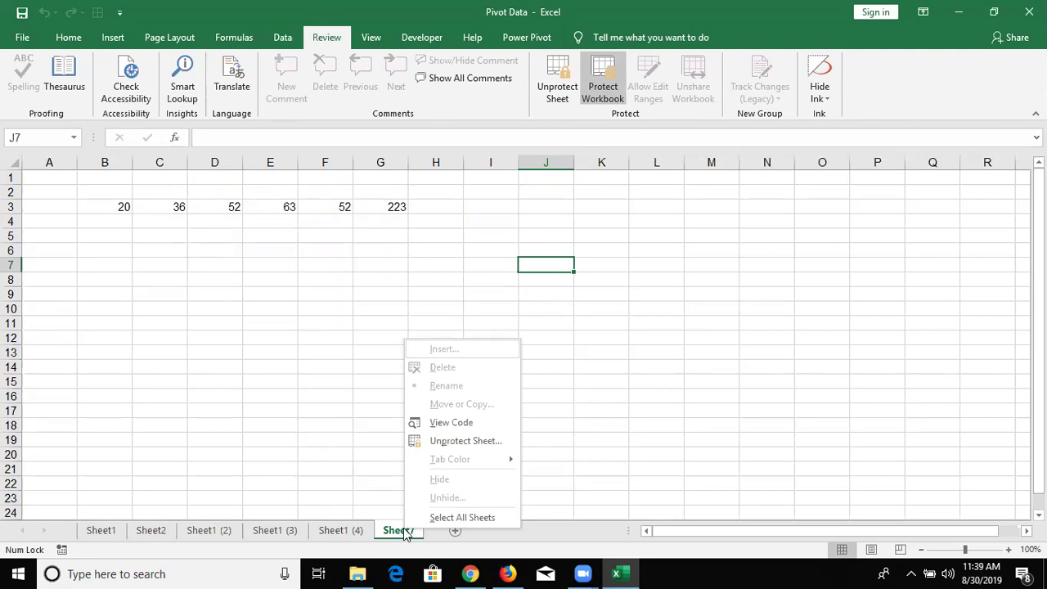
pyautogui.click(170, 342)
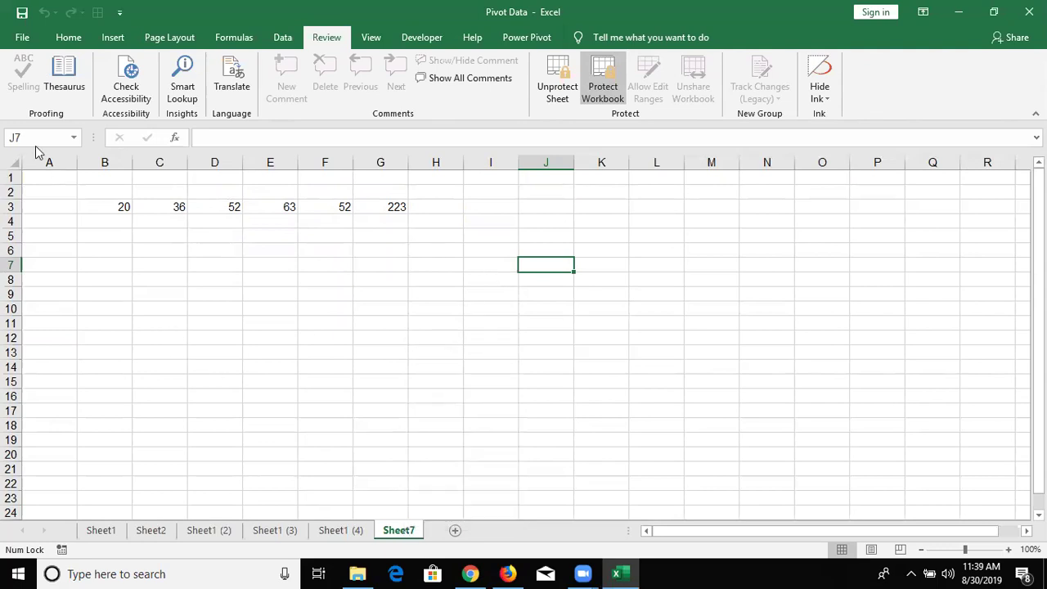
# Open the Save As dialog for Pivot Data with Desktop as the location.
pyautogui.click(22, 38)
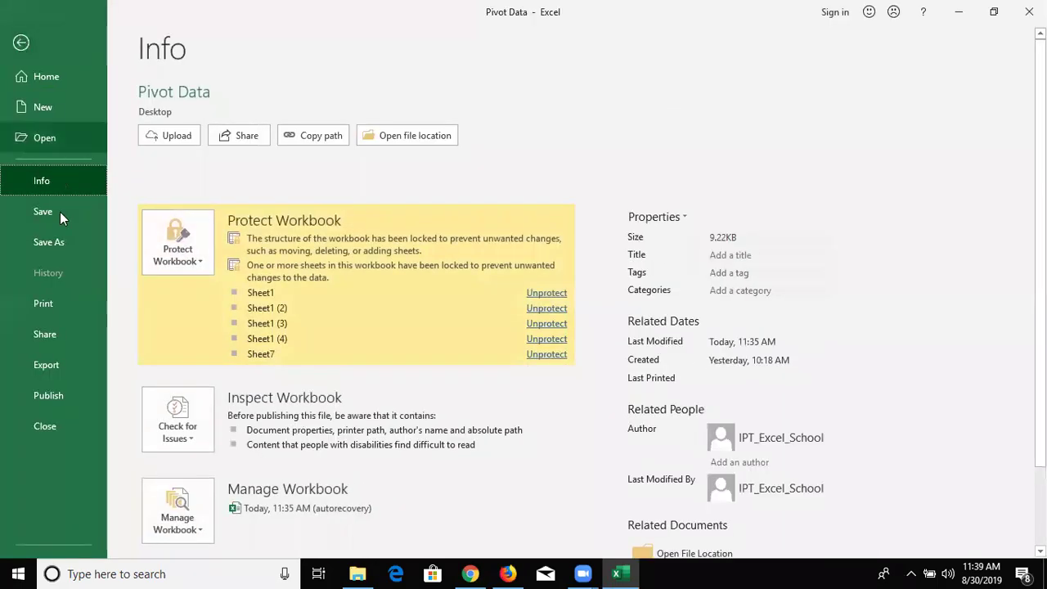
pyautogui.click(52, 253)
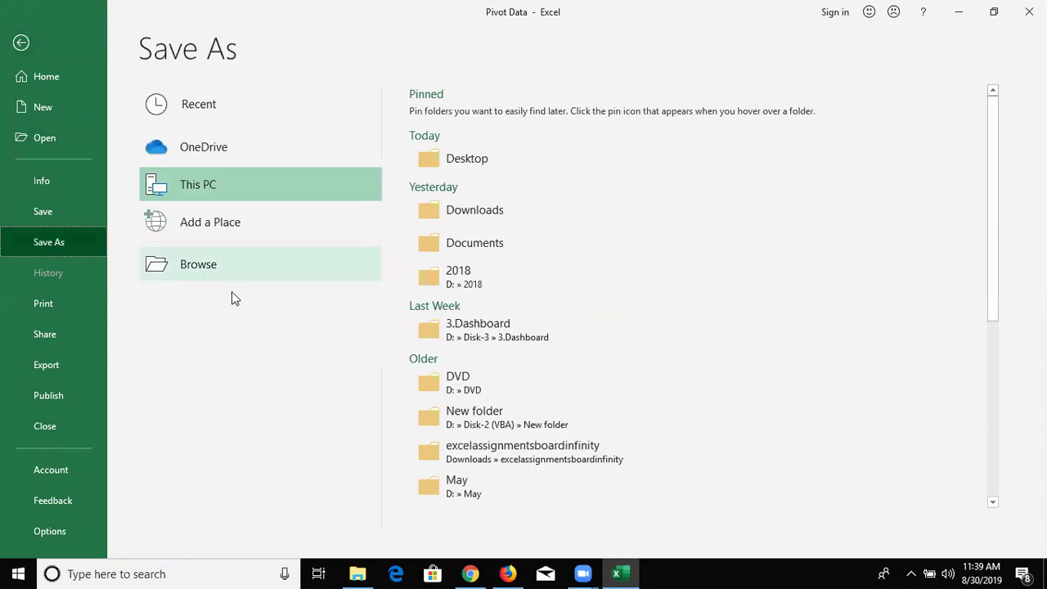
pyautogui.click(436, 162)
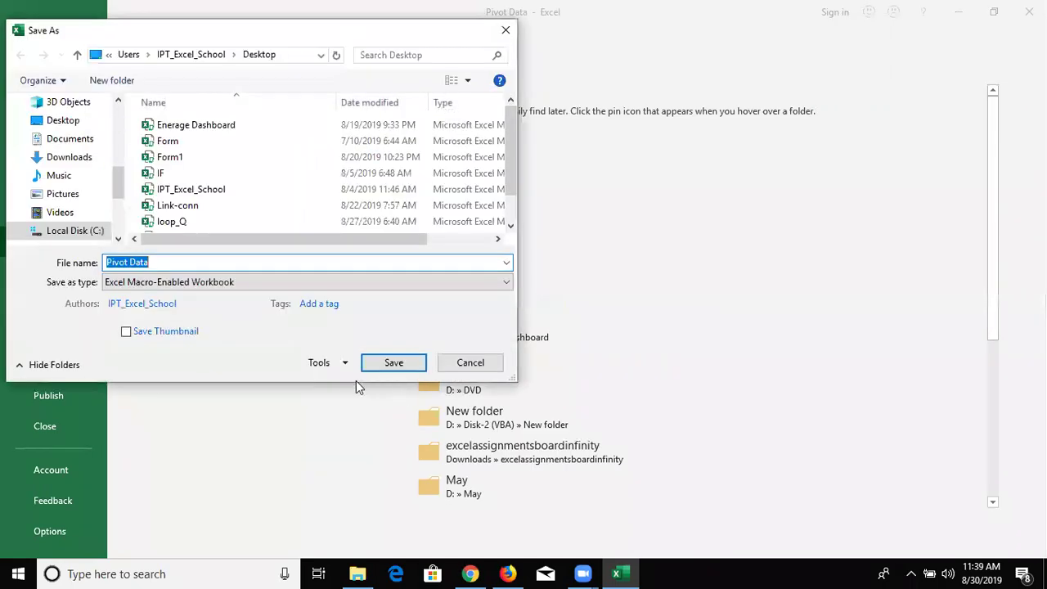
# Tick Read-only recommended in General Options and close the password options.
pyautogui.click(345, 364)
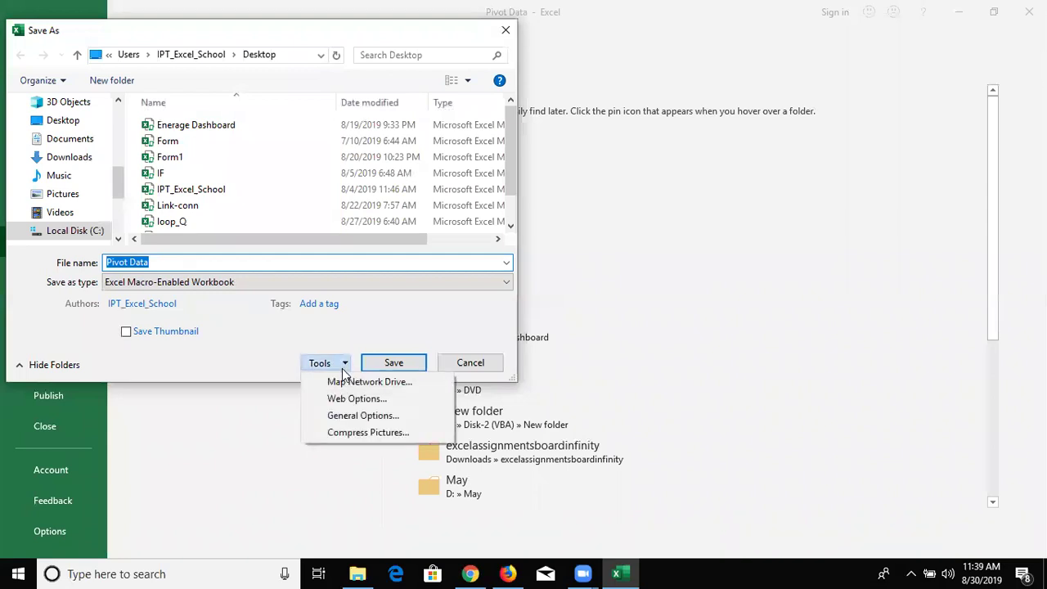
pyautogui.click(342, 417)
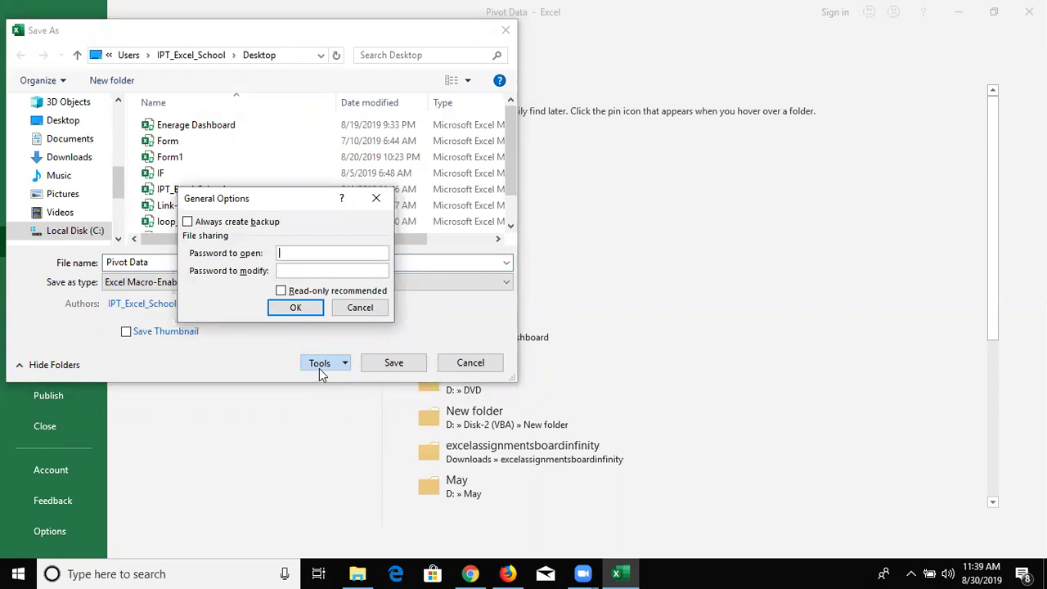
pyautogui.click(281, 290)
pyautogui.click(362, 307)
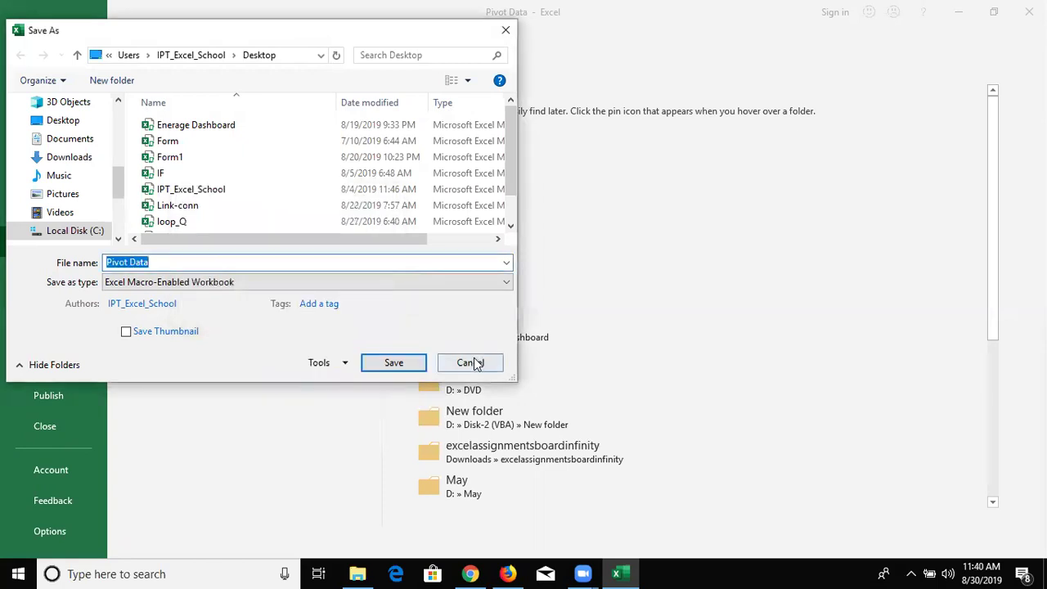
# Cancel the save and bring up Encrypt with Password from Info's Protect Workbook menu.
pyautogui.click(473, 368)
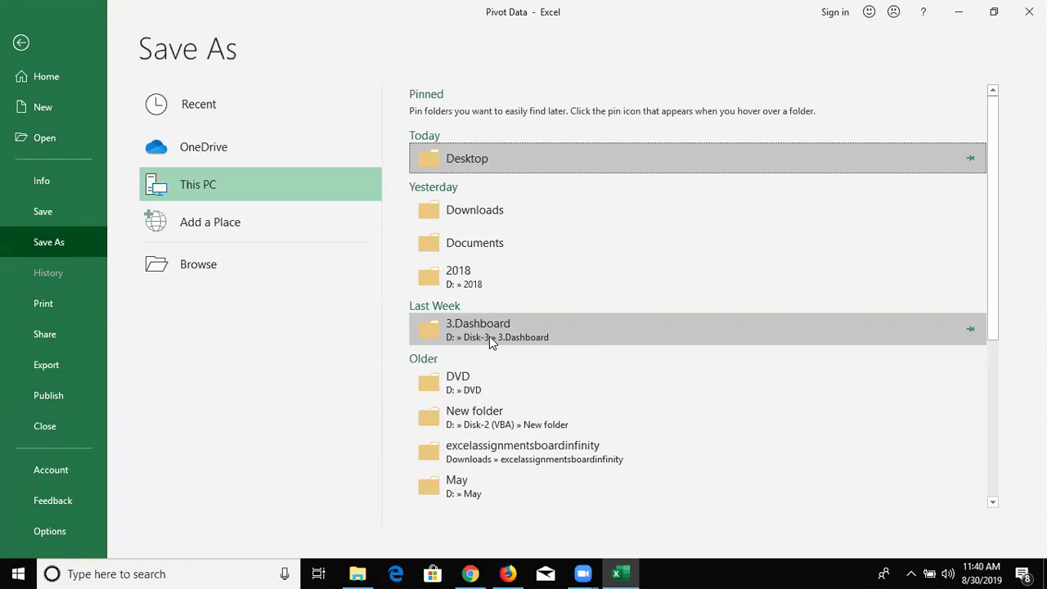
pyautogui.click(26, 188)
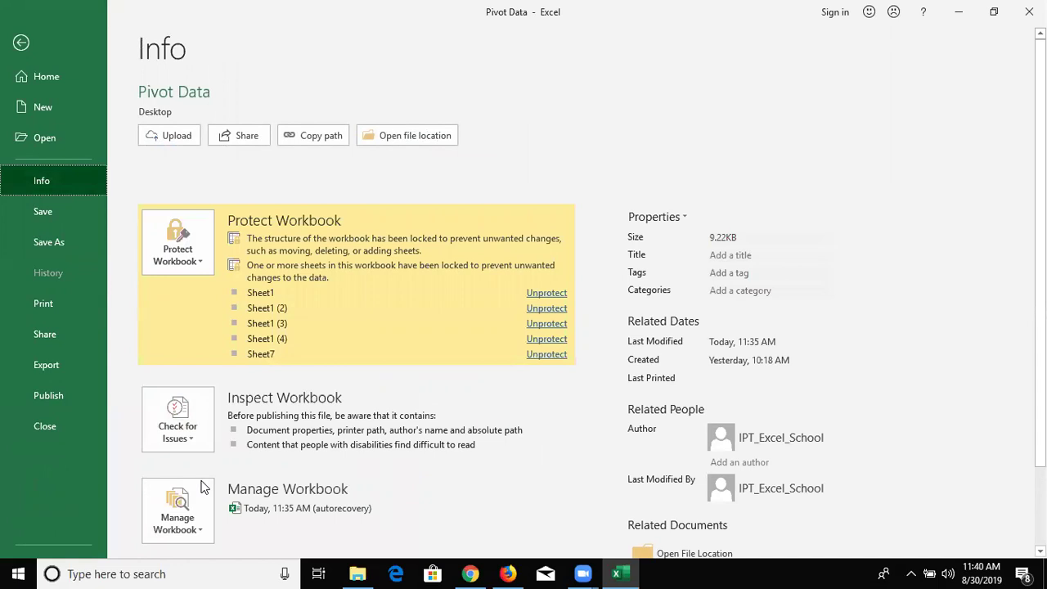
pyautogui.click(195, 266)
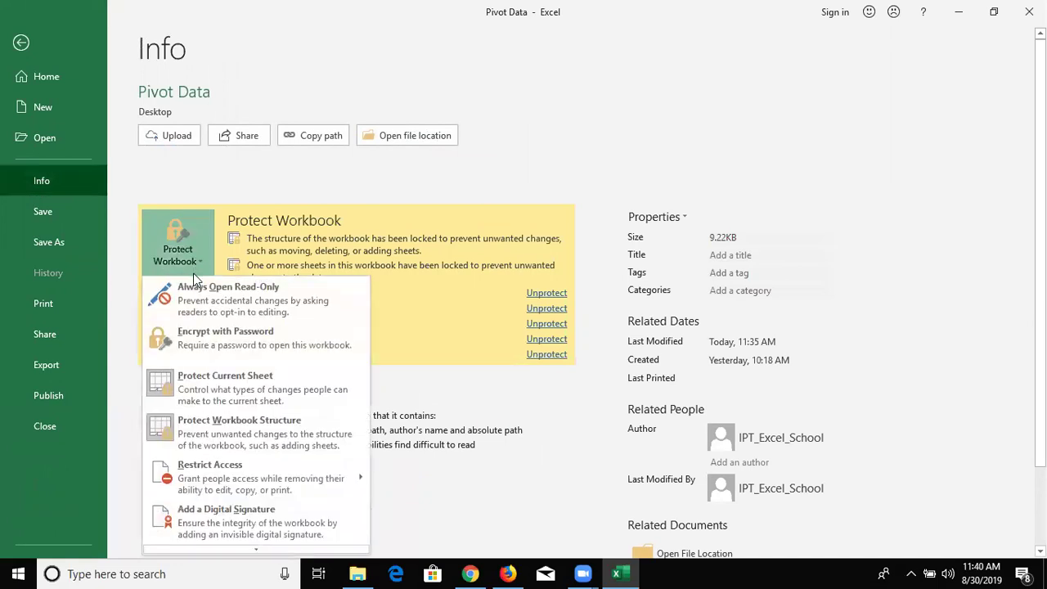
pyautogui.click(200, 346)
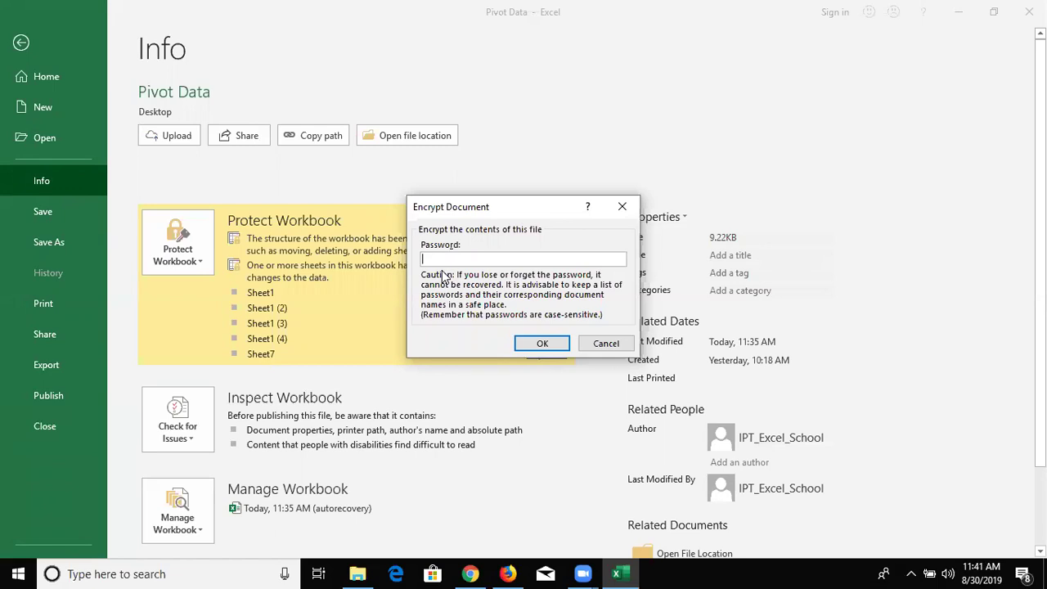
# Dismiss the encryption prompt, cycle sheet tabs ending on Sheet1 (4), and end the Zoom meeting.
pyautogui.press('Escape')
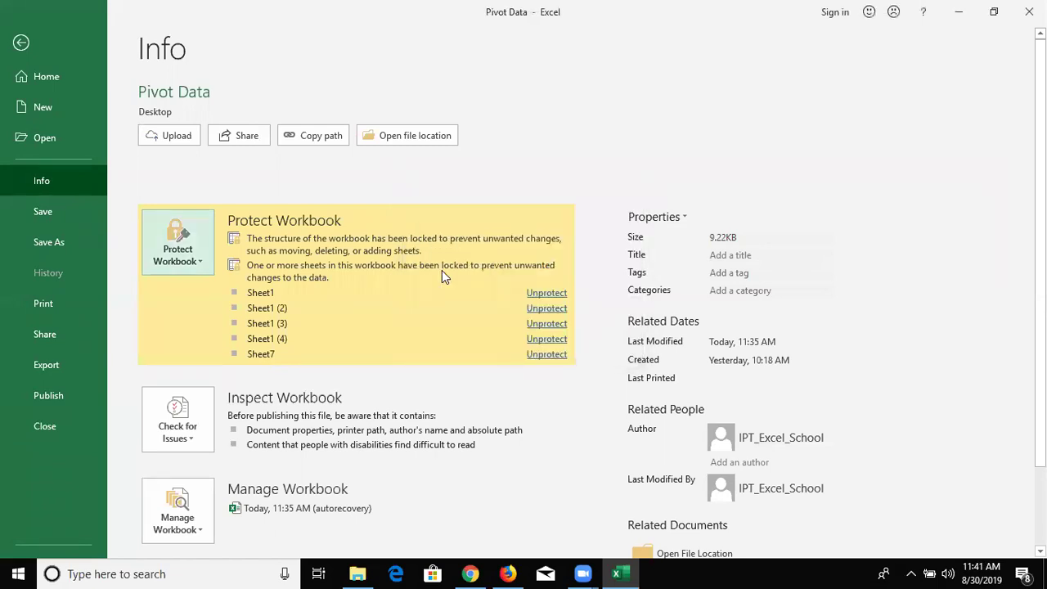
pyautogui.press('Escape')
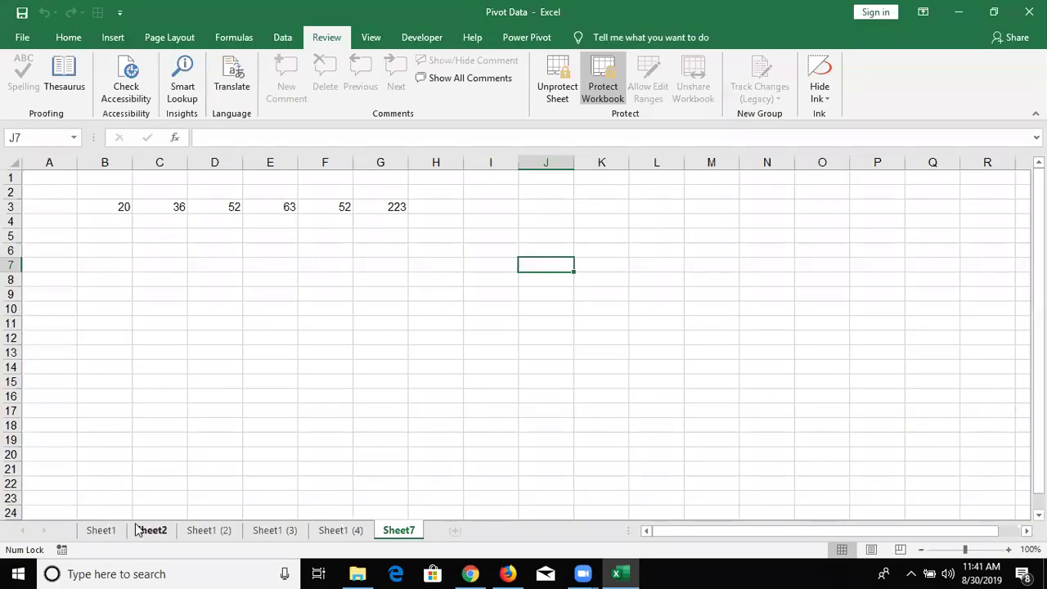
pyautogui.click(100, 531)
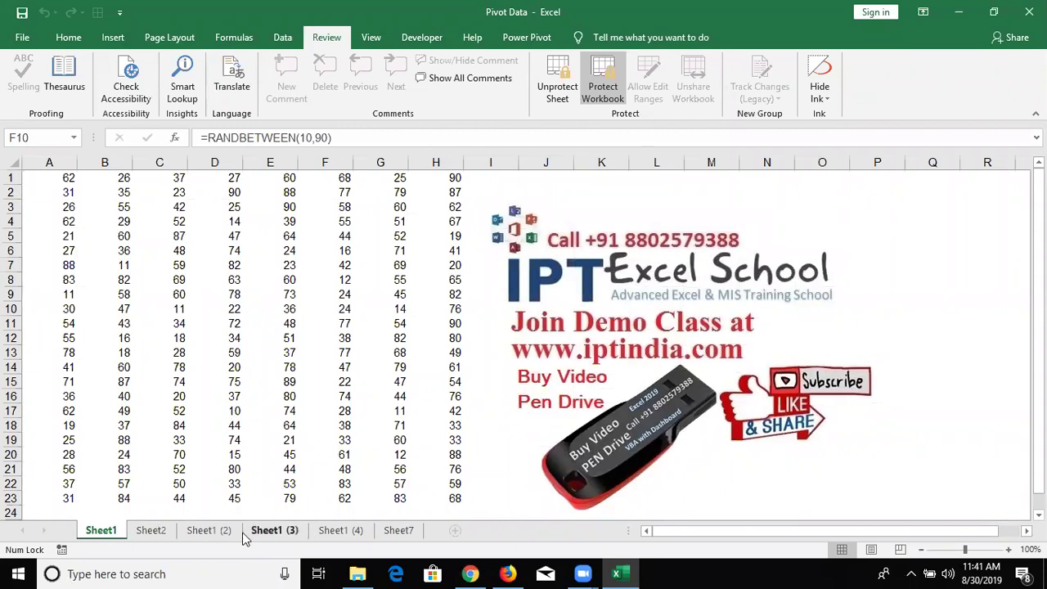
pyautogui.click(270, 532)
pyautogui.click(340, 530)
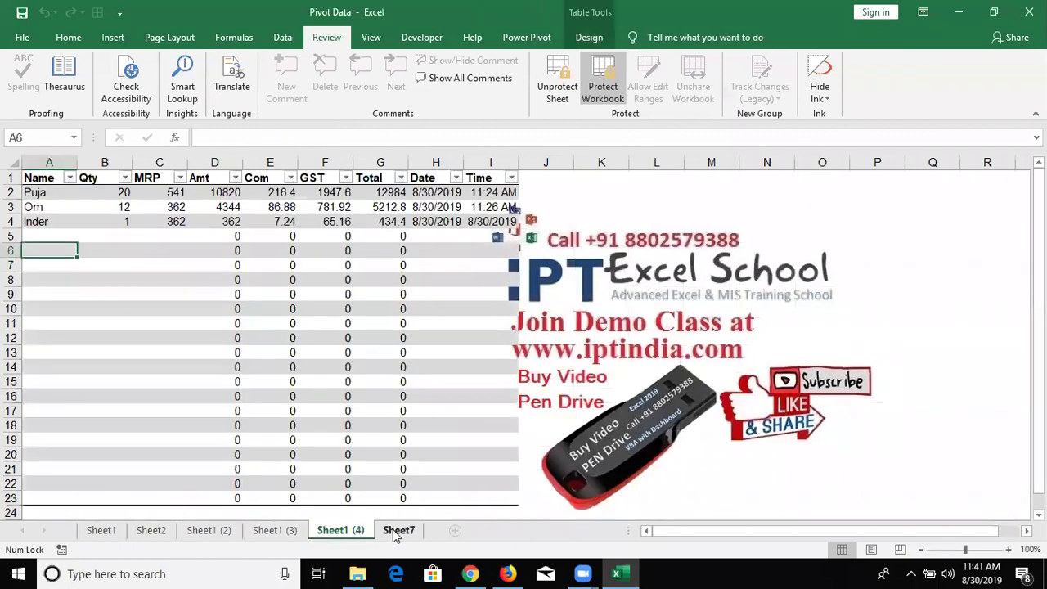
pyautogui.click(393, 530)
pyautogui.click(345, 532)
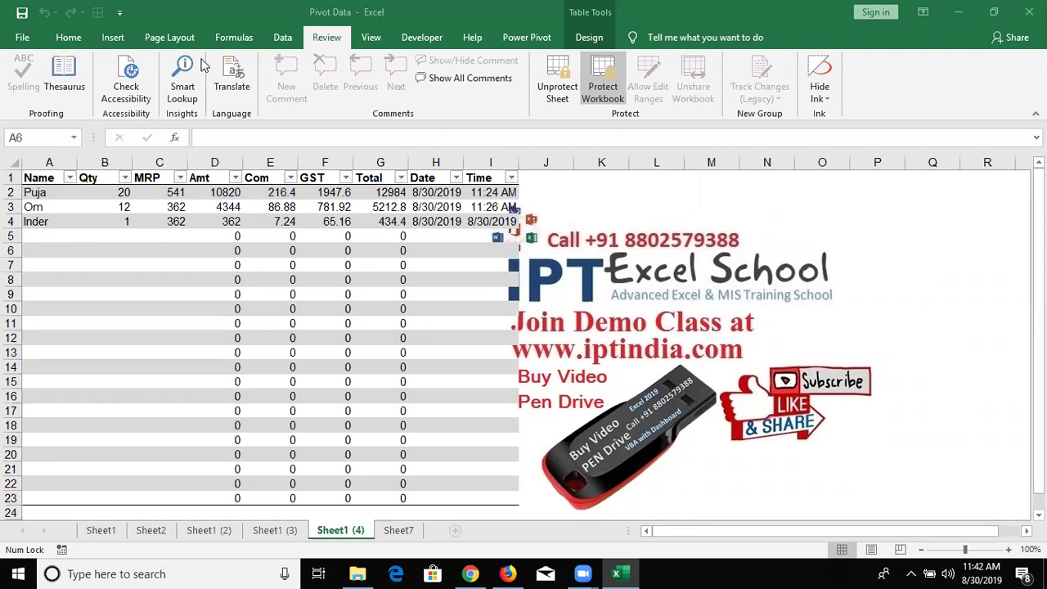
pyautogui.hotkey('alt', 'q')
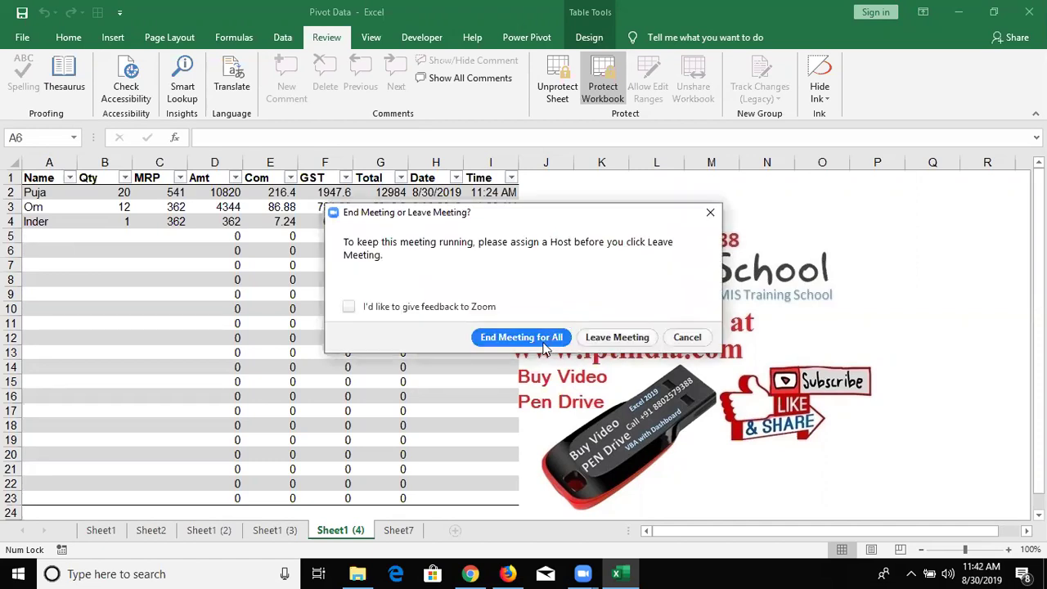
pyautogui.click(545, 348)
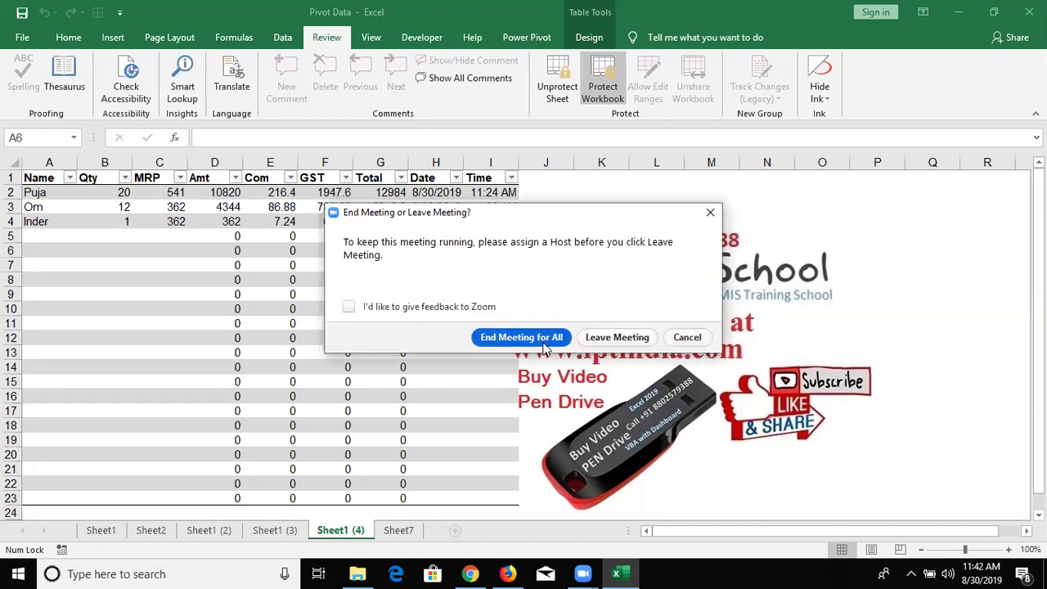